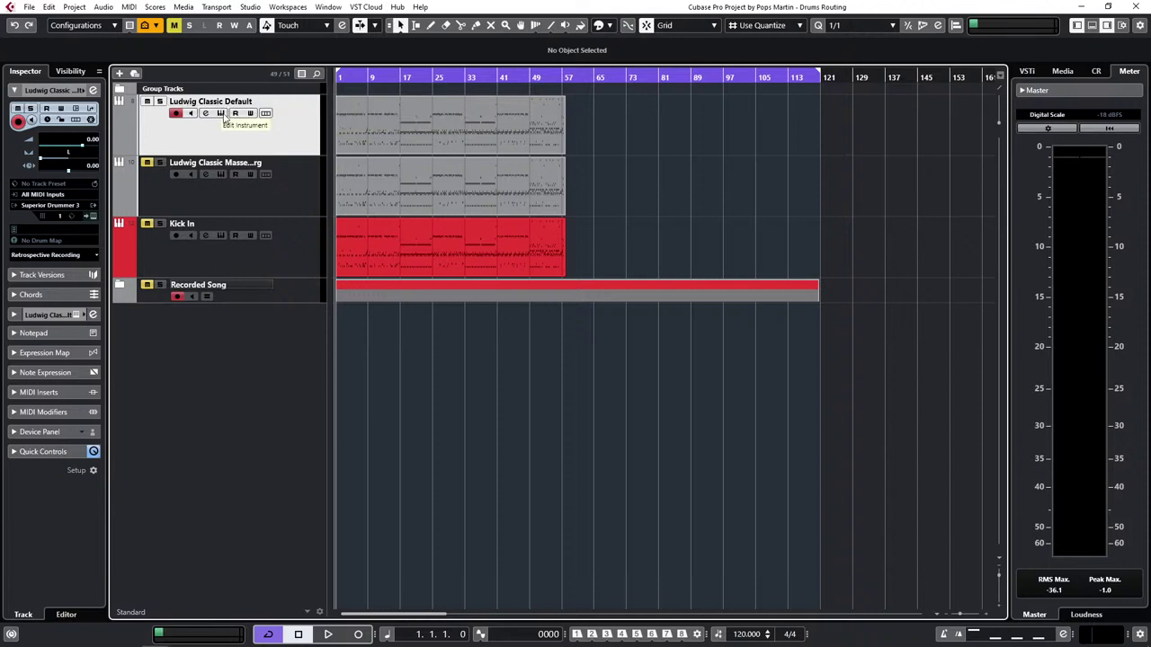
Step: View the drum kit in the Ludwig Classic Default track's instrument editor and close the editor
{"action": "left_click", "coordinate": [222, 115]}
{"action": "left_click", "coordinate": [431, 46]}
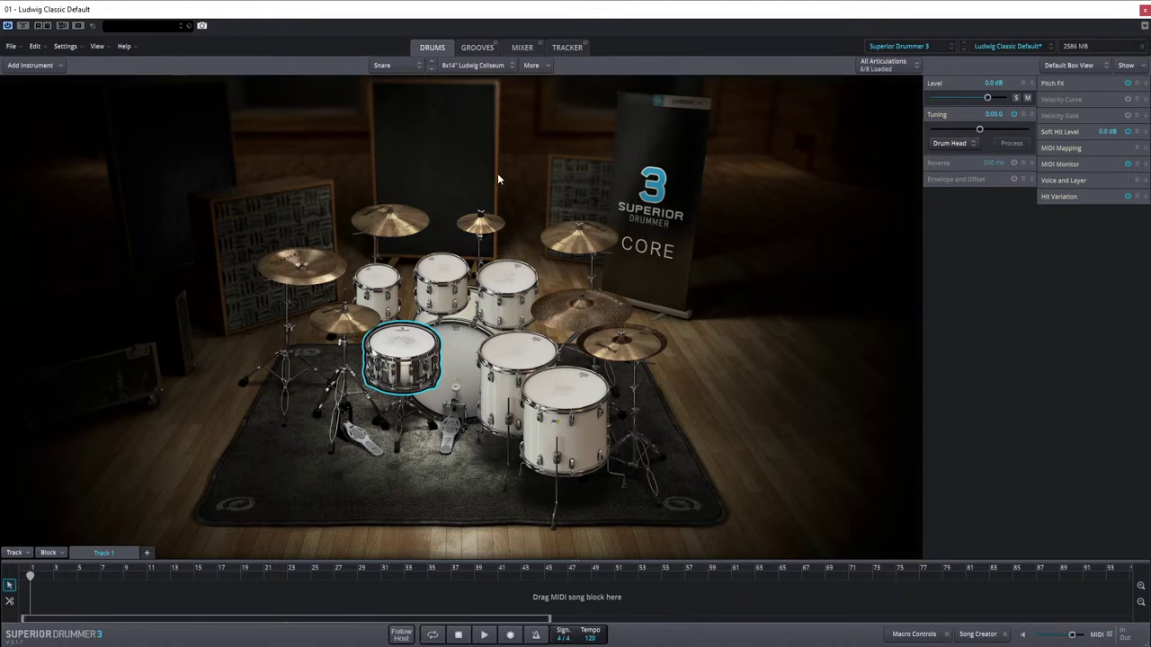
{"action": "left_click", "coordinate": [1144, 9]}
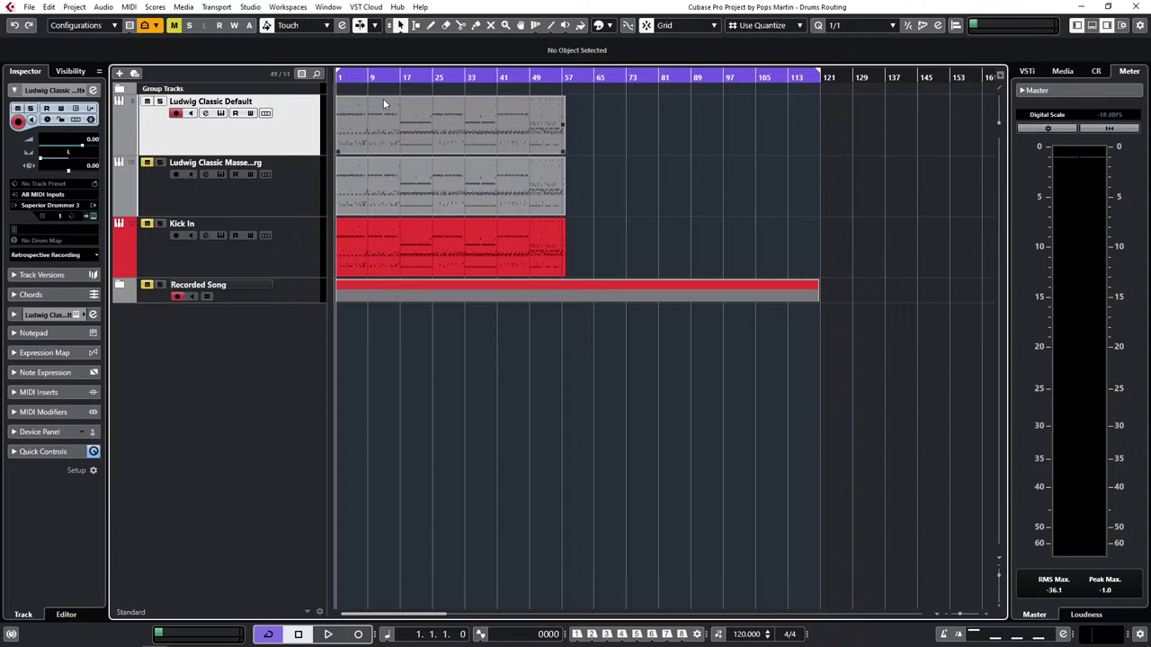
Step: Audition the Ludwig Classic Default drums from bar 1, view their kit again and return the playhead to the project start
{"action": "key", "text": "space"}
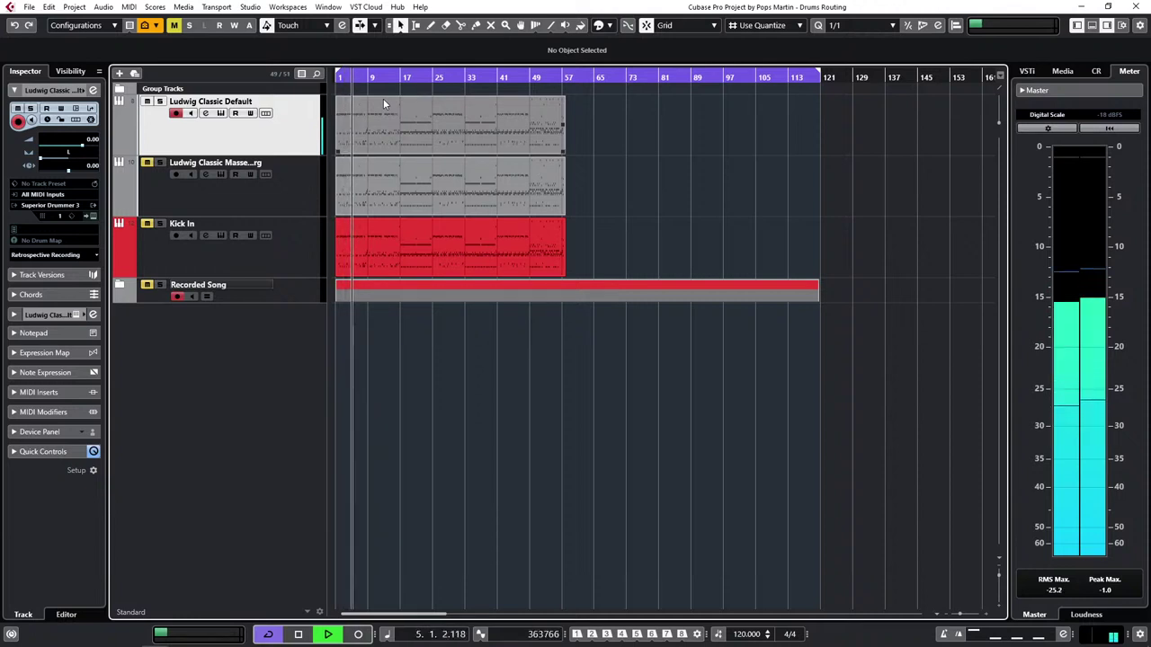
{"action": "key", "text": "space"}
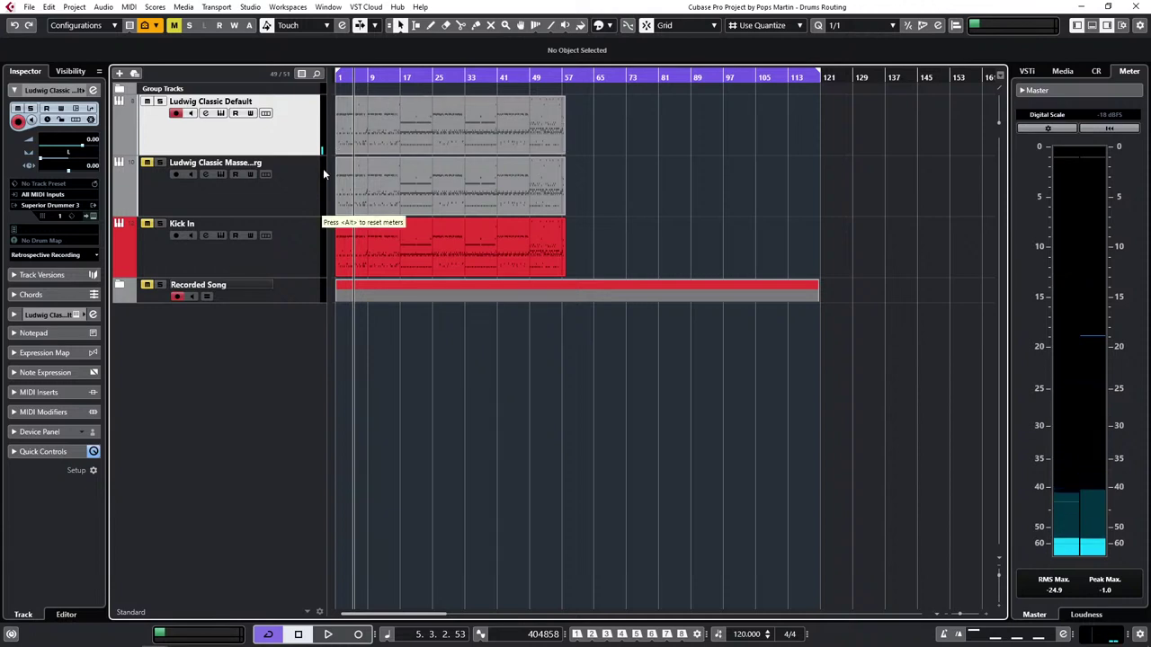
{"action": "left_click", "coordinate": [221, 113]}
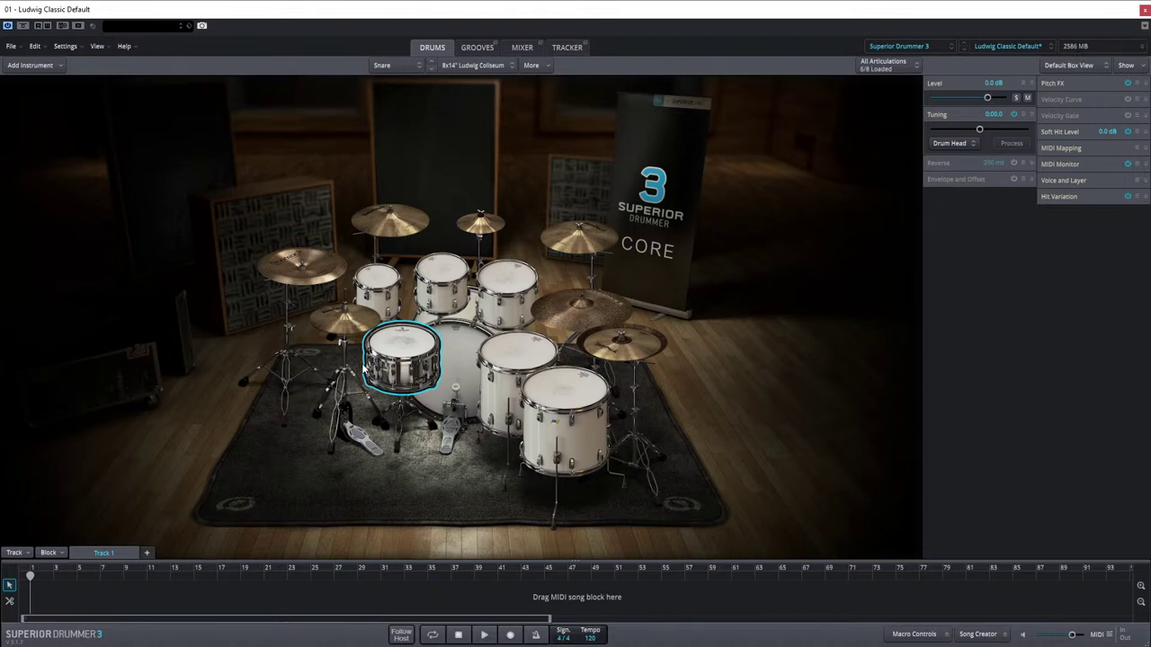
{"action": "left_click", "coordinate": [1145, 10]}
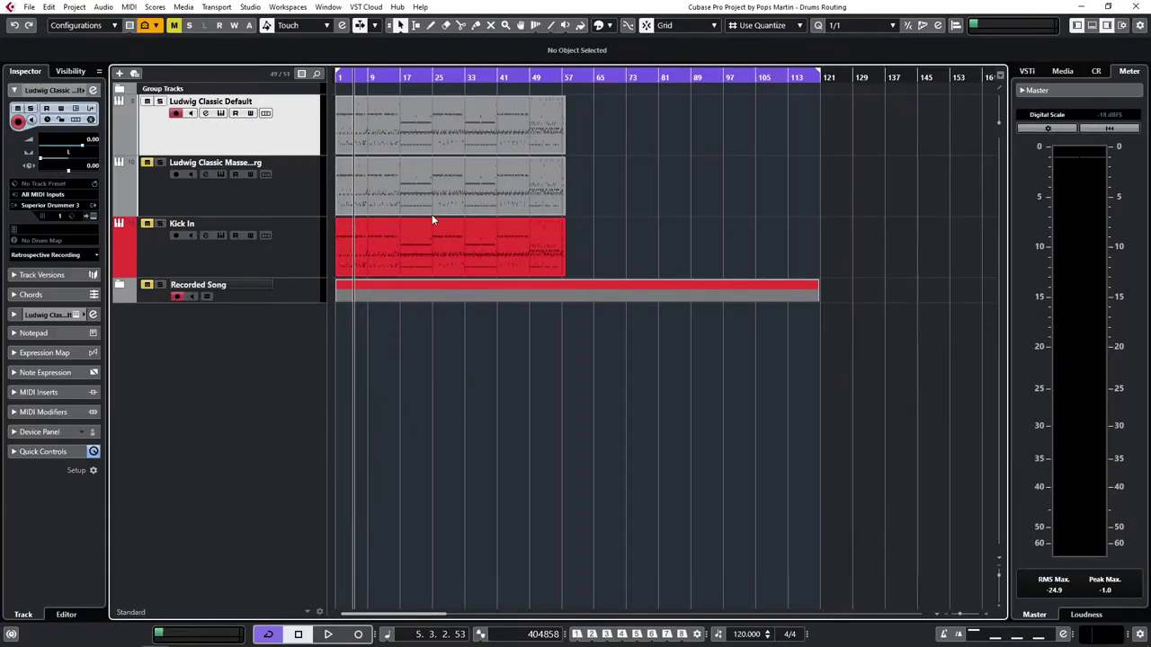
{"action": "key", "text": "Home"}
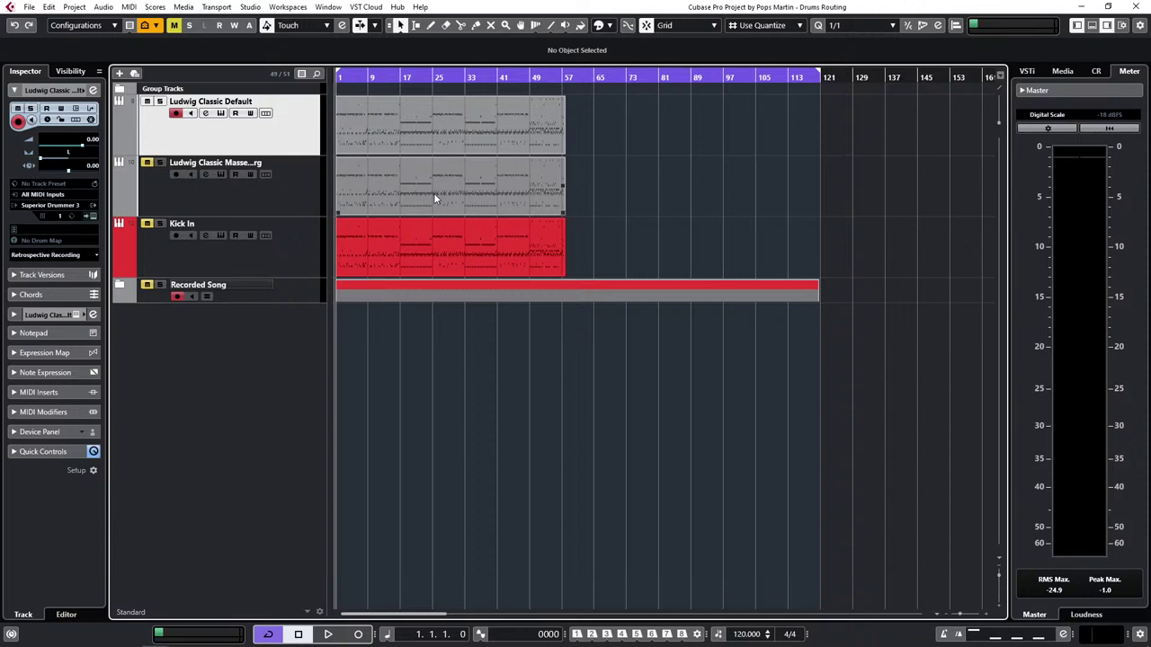
Step: Examine the drum kit and mixer channels in the Ludwig Classic Massenburg track's instrument editor and close it
{"action": "left_click", "coordinate": [220, 175]}
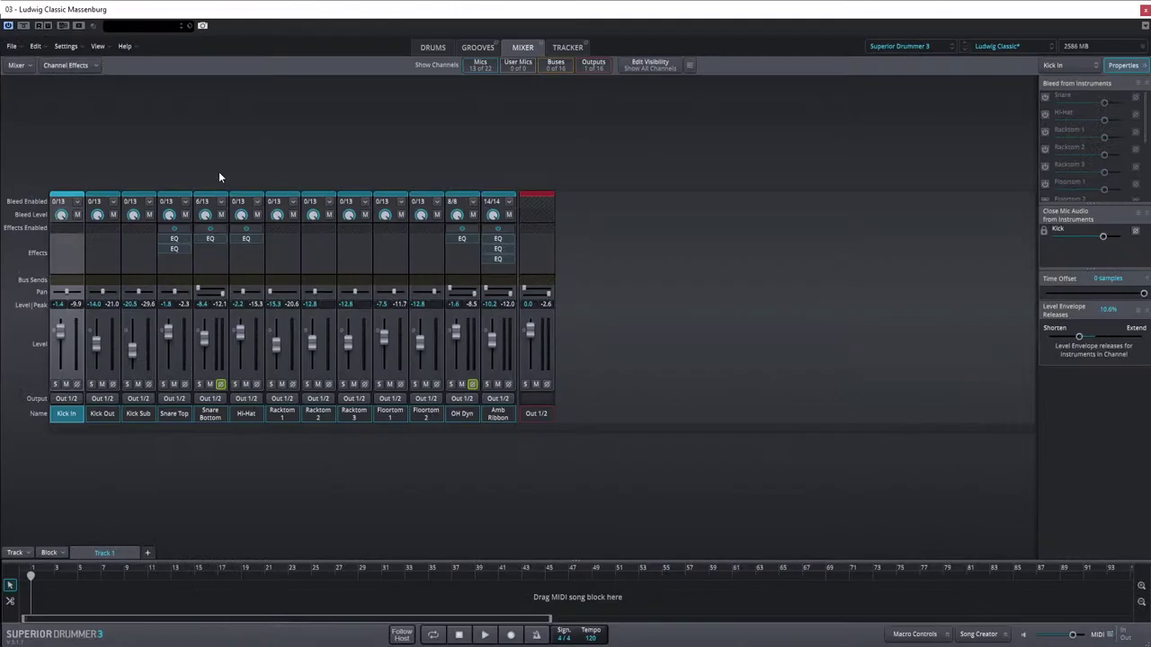
{"action": "left_click", "coordinate": [434, 48]}
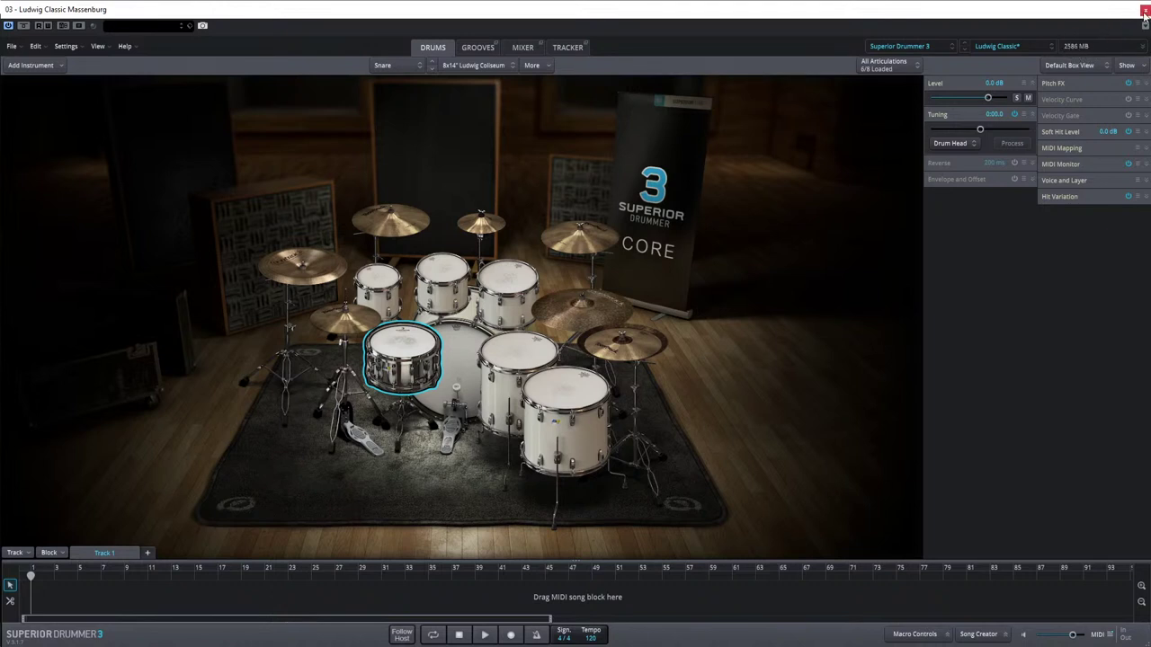
{"action": "left_click", "coordinate": [521, 49]}
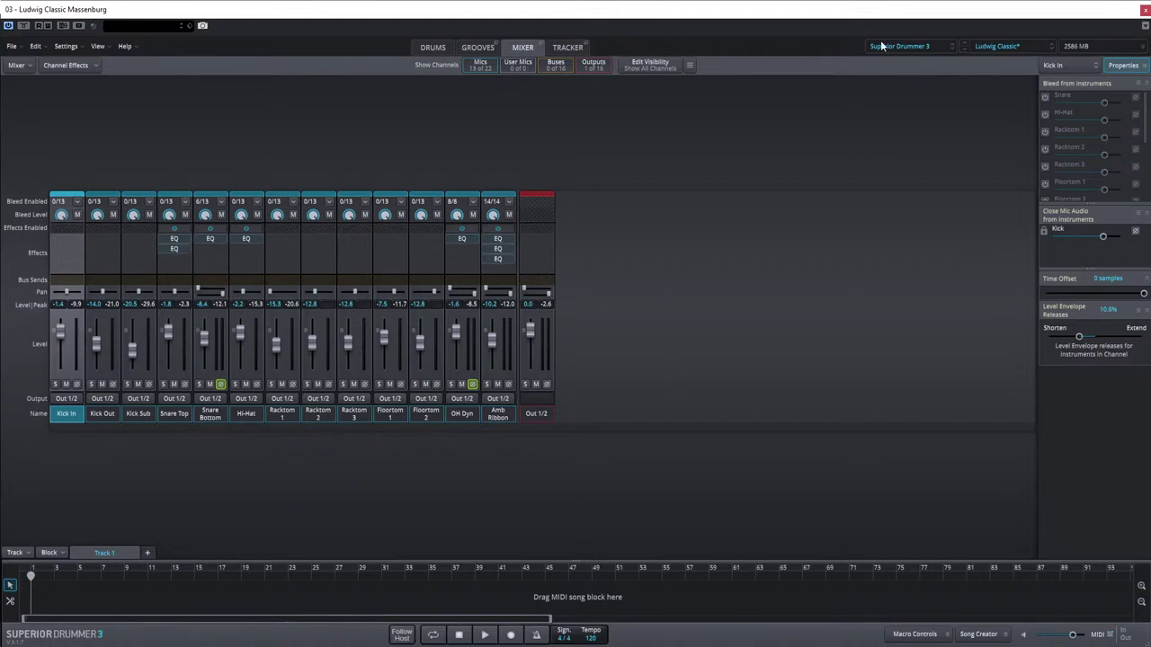
{"action": "left_click", "coordinate": [1145, 11]}
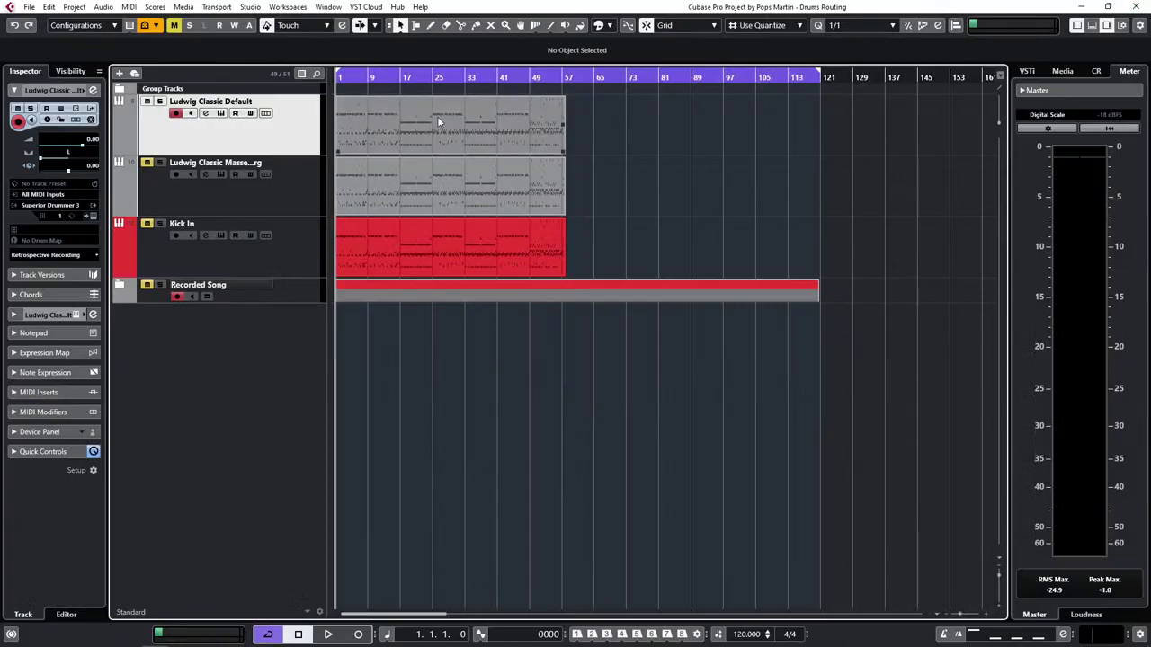
Step: Play from bar 17 and compare the Ludwig Classic Default and Massenburg tracks by soloing them alternately, ending on Massenburg
{"action": "left_click", "coordinate": [403, 79]}
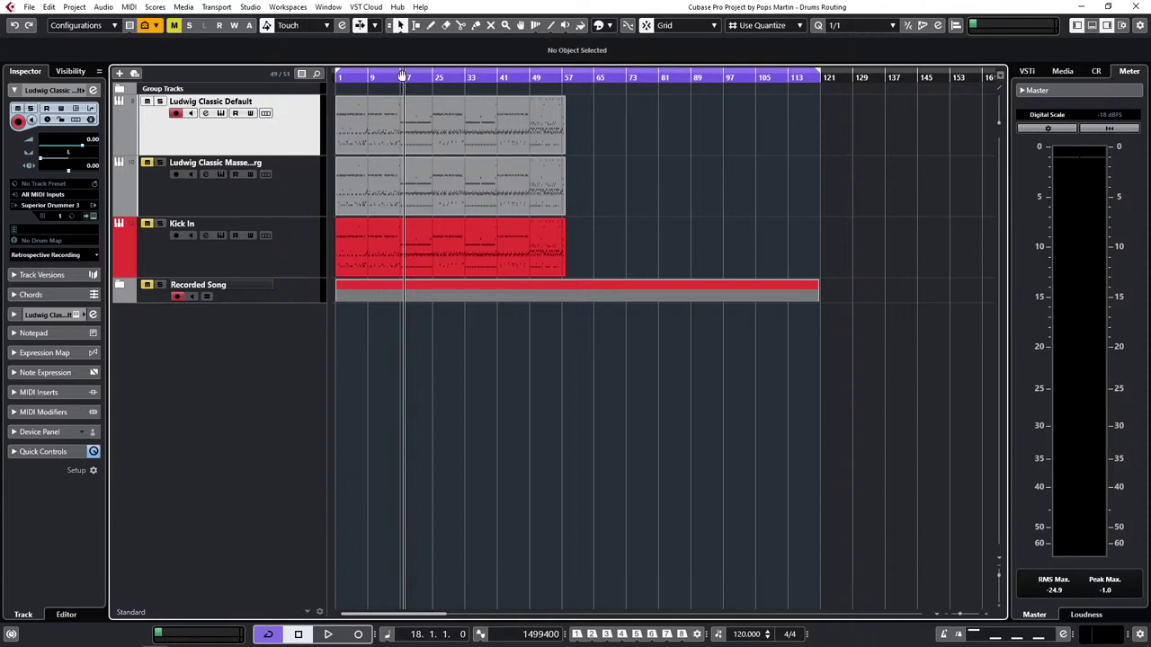
{"action": "left_click", "coordinate": [401, 79]}
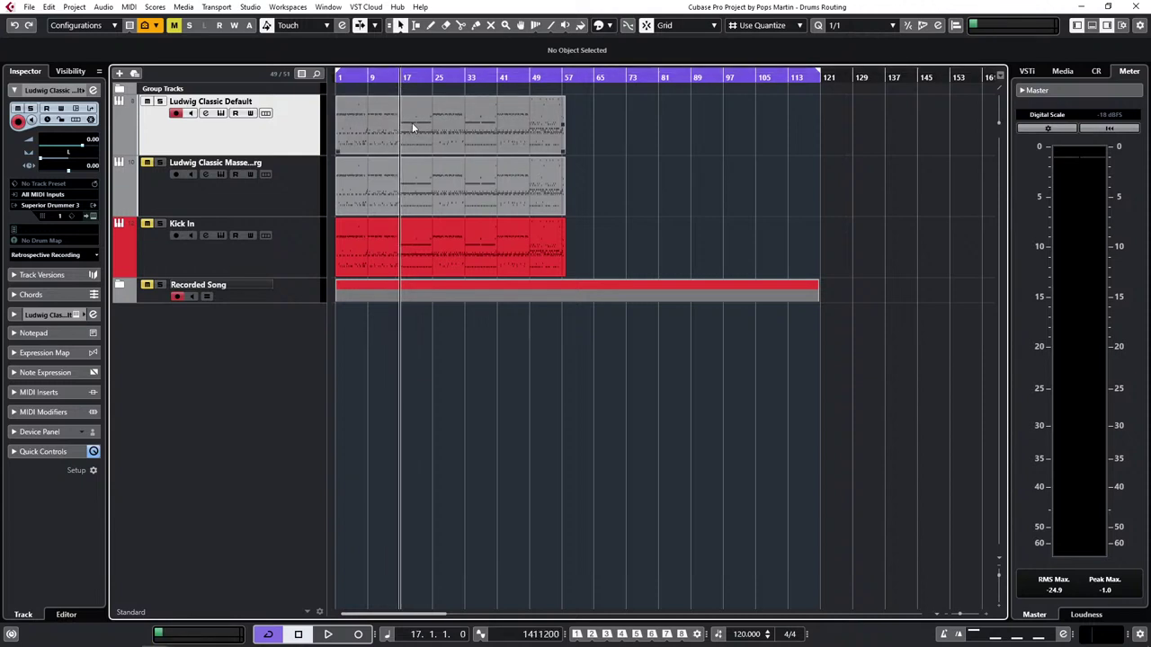
{"action": "key", "text": "space"}
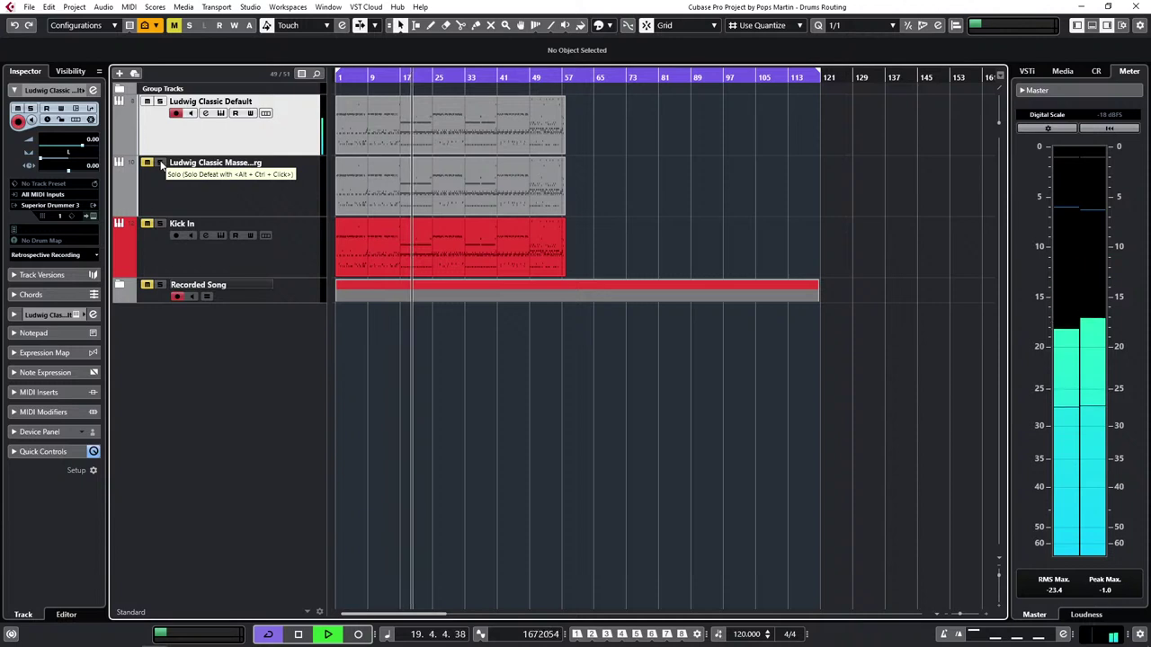
{"action": "left_click", "coordinate": [161, 163]}
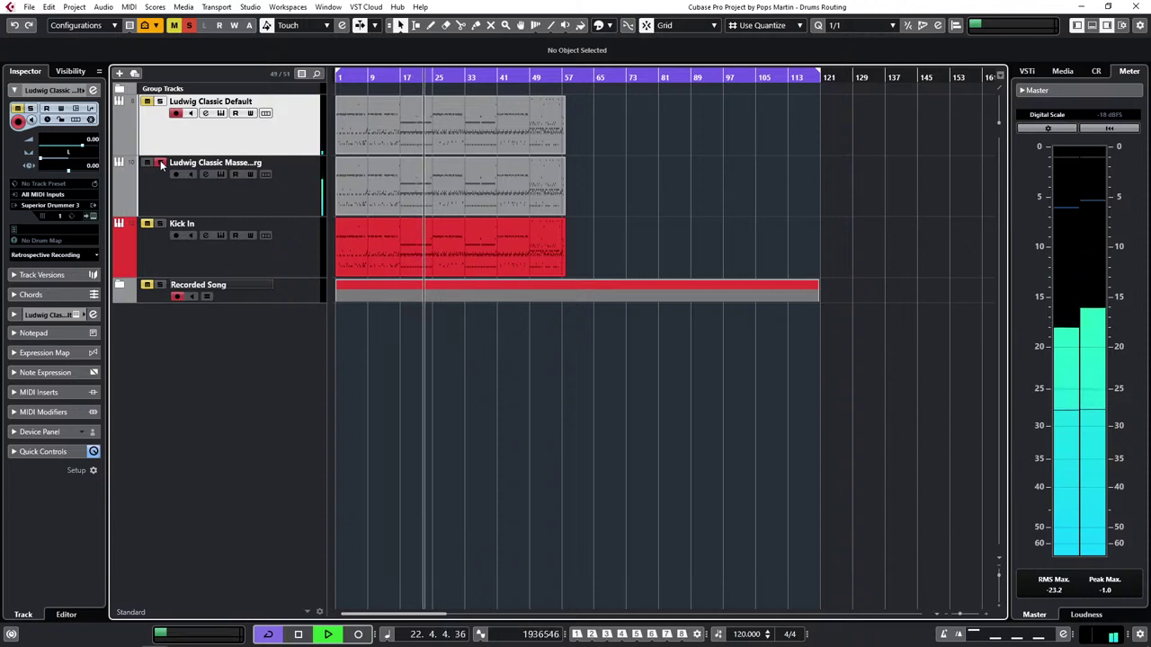
{"action": "left_click", "coordinate": [160, 103]}
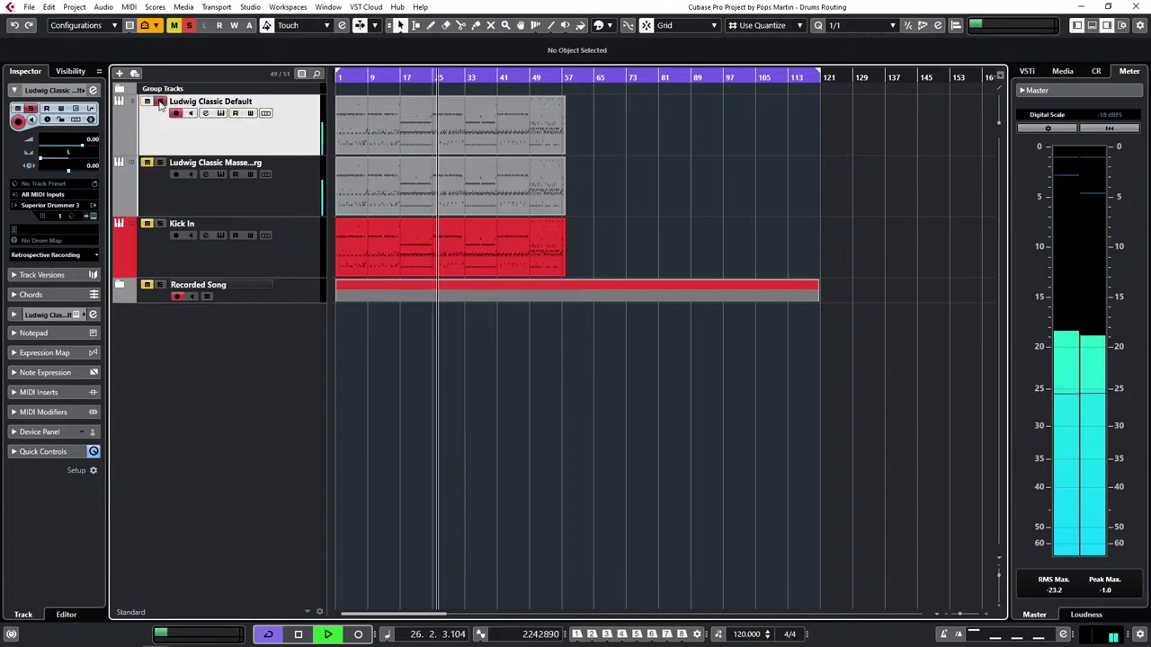
{"action": "left_click", "coordinate": [161, 163], "text": "ctrl"}
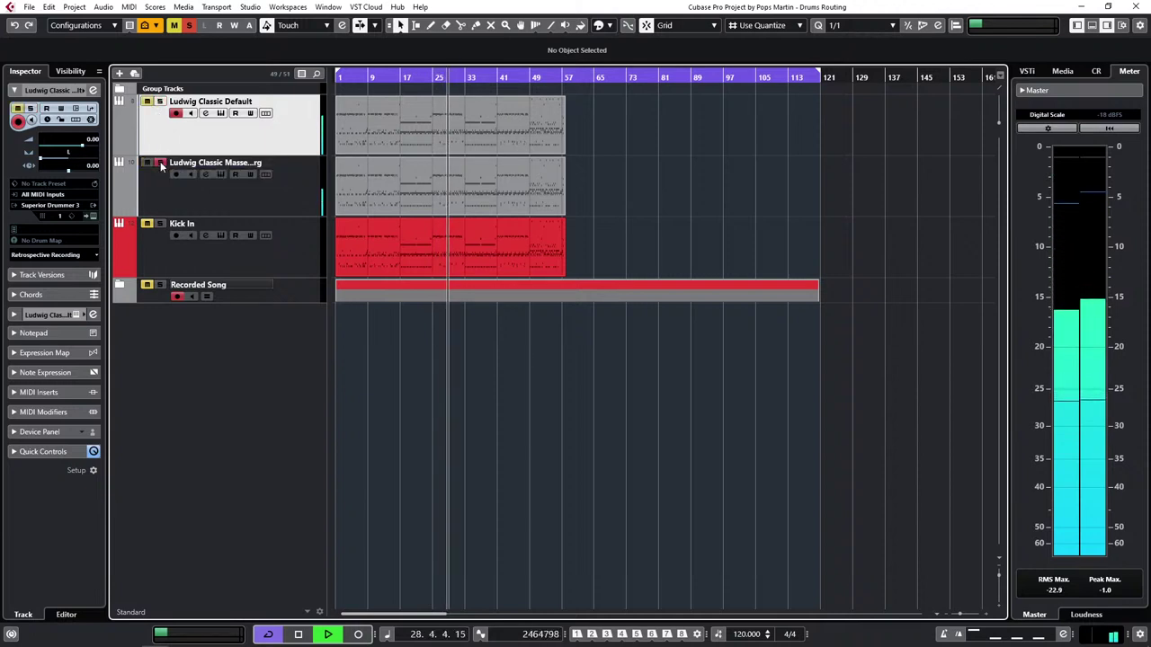
{"action": "key", "text": "space"}
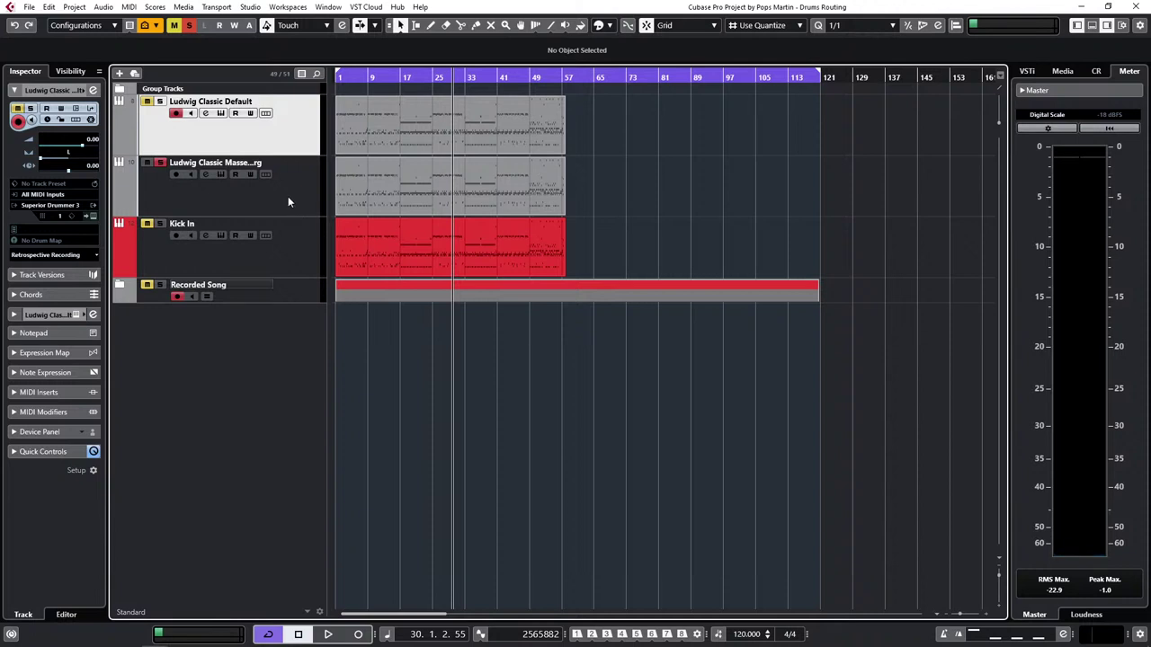
Step: Expand the Recorded Song folder and look through its recorded drum, bass, vocal, guitar and keys tracks
{"action": "left_click", "coordinate": [120, 286]}
{"action": "scroll", "coordinate": [278, 302], "scroll_direction": "down", "scroll_amount": 5}
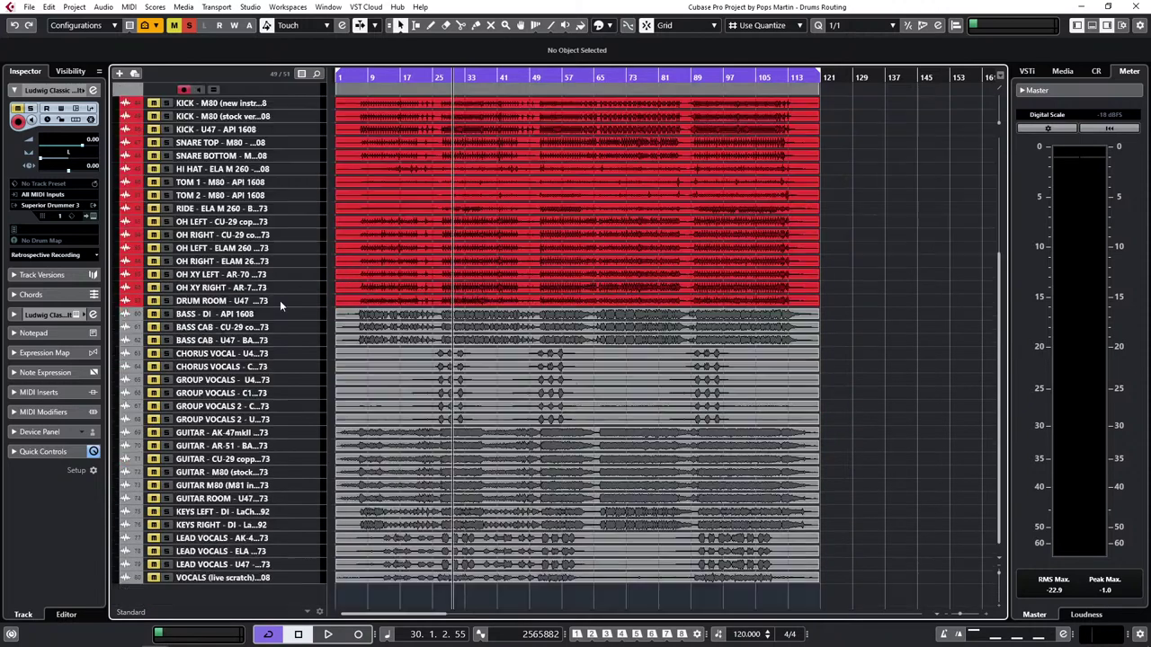
{"action": "scroll", "coordinate": [277, 307], "scroll_direction": "up", "scroll_amount": 3}
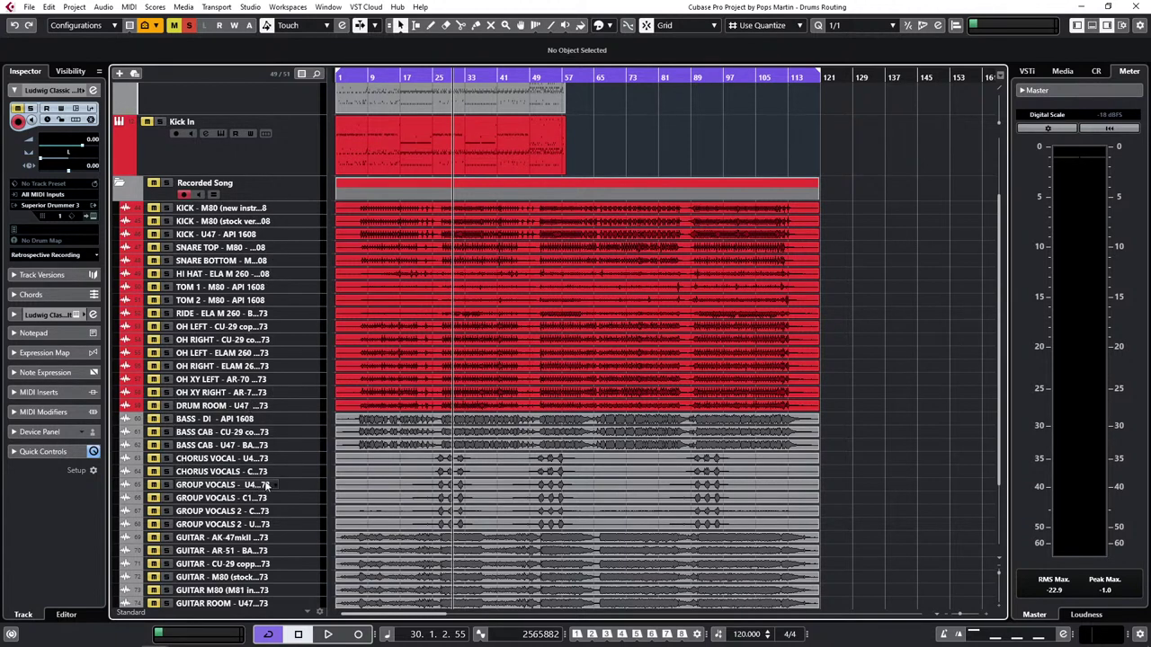
{"action": "scroll", "coordinate": [258, 565], "scroll_direction": "down", "scroll_amount": 3}
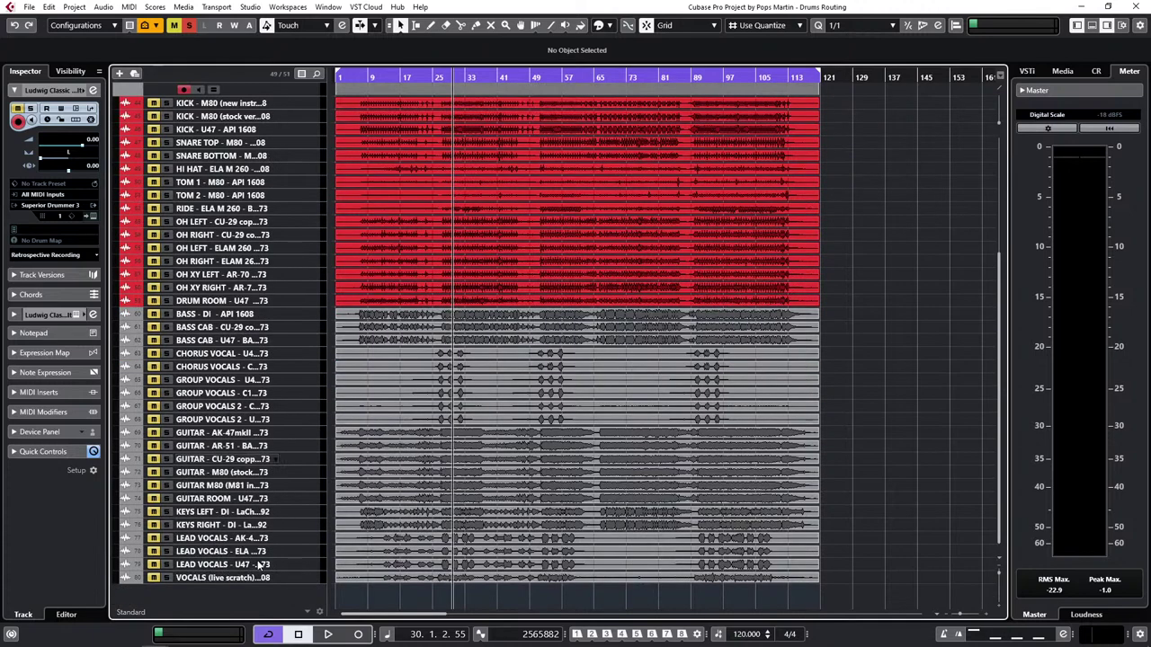
{"action": "scroll", "coordinate": [259, 565], "scroll_direction": "up", "scroll_amount": 6}
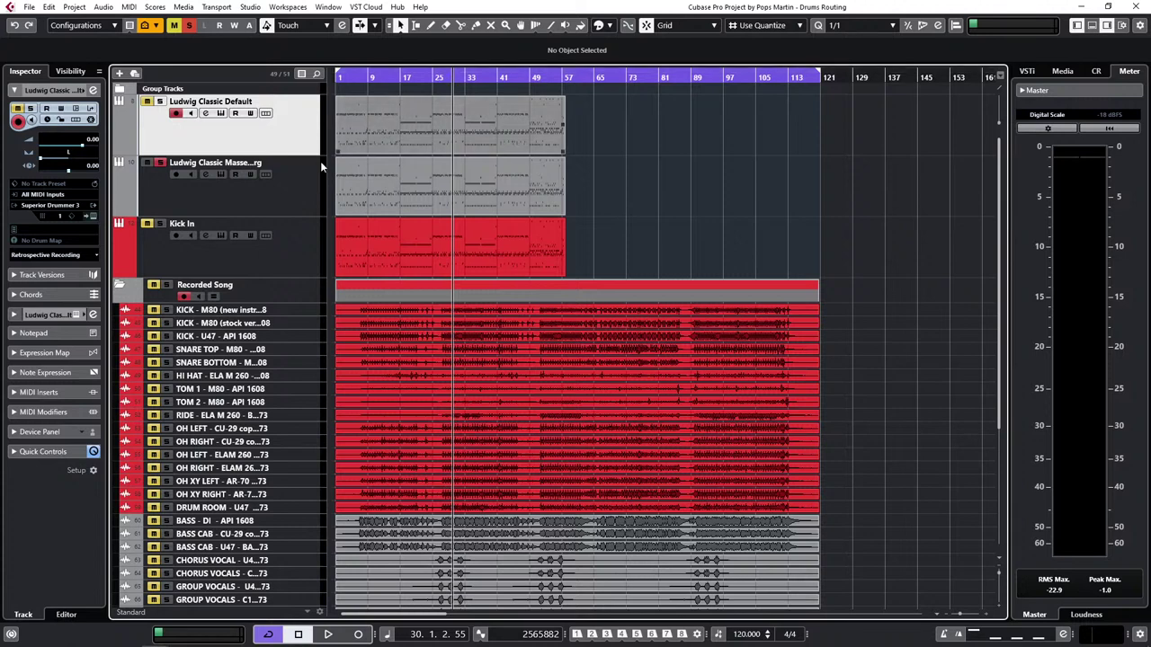
Step: Unsolo the Ludwig Classic Massenburg track, unmute the Recorded Song folder and start playback
{"action": "left_click", "coordinate": [166, 286]}
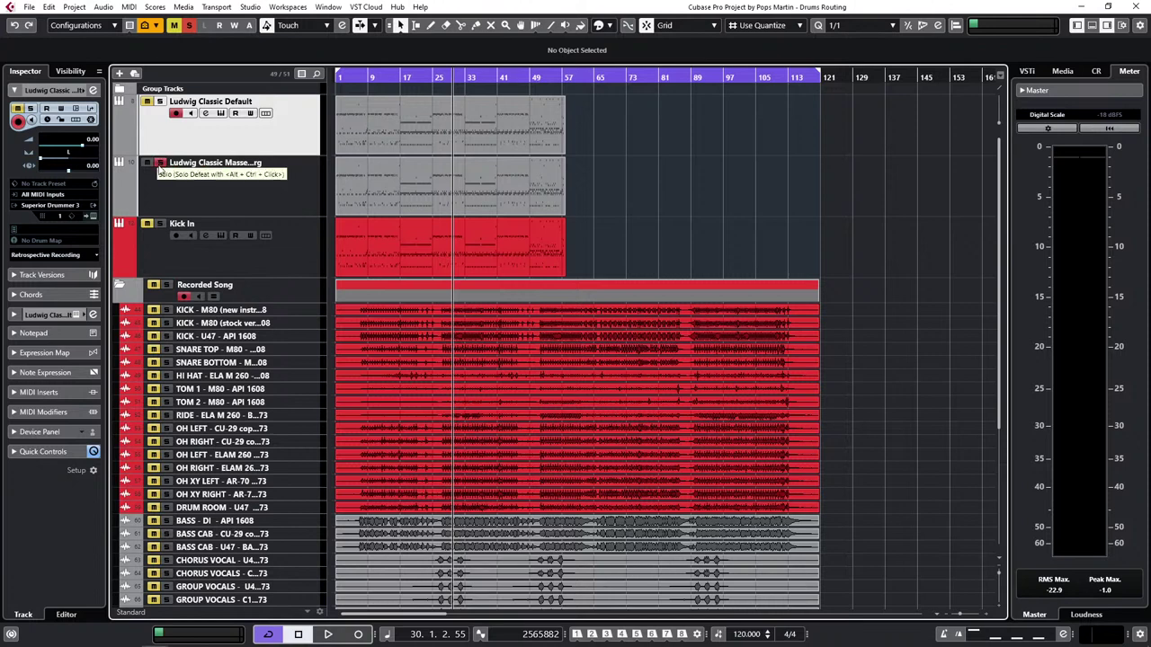
{"action": "left_click", "coordinate": [159, 168]}
{"action": "left_click", "coordinate": [153, 285]}
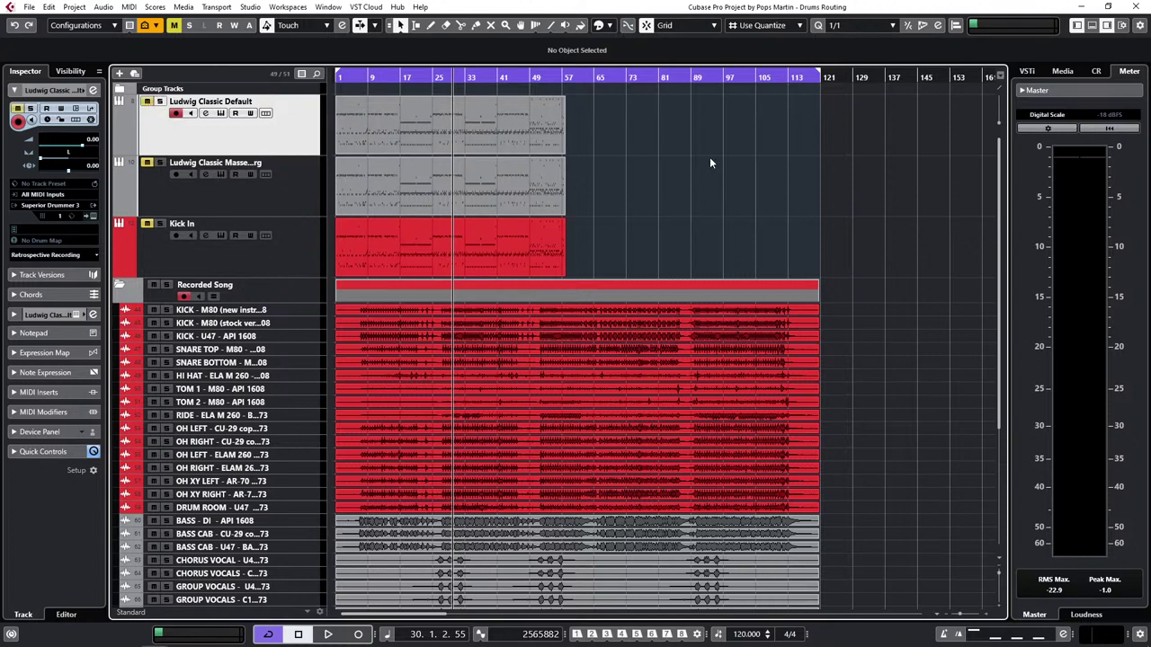
{"action": "key", "text": "space"}
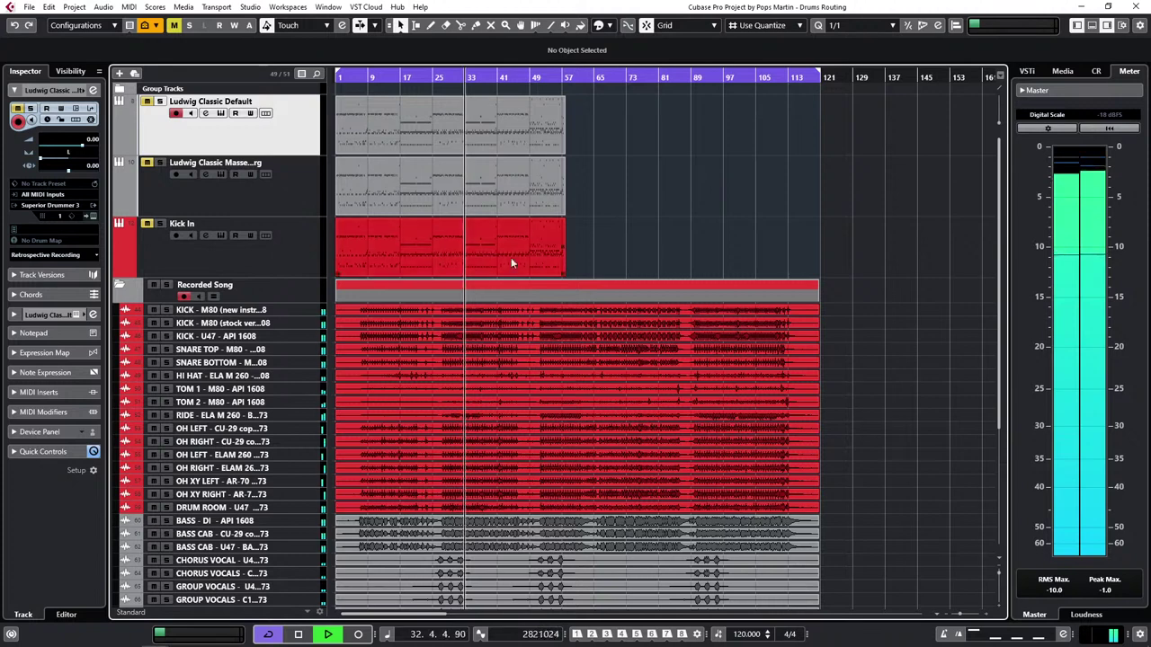
Step: Solo all recorded drum tracks from the first KICK - M80 track through DRUM ROOM, audition them and stop playback
{"action": "left_click", "coordinate": [302, 312], "text": "shift"}
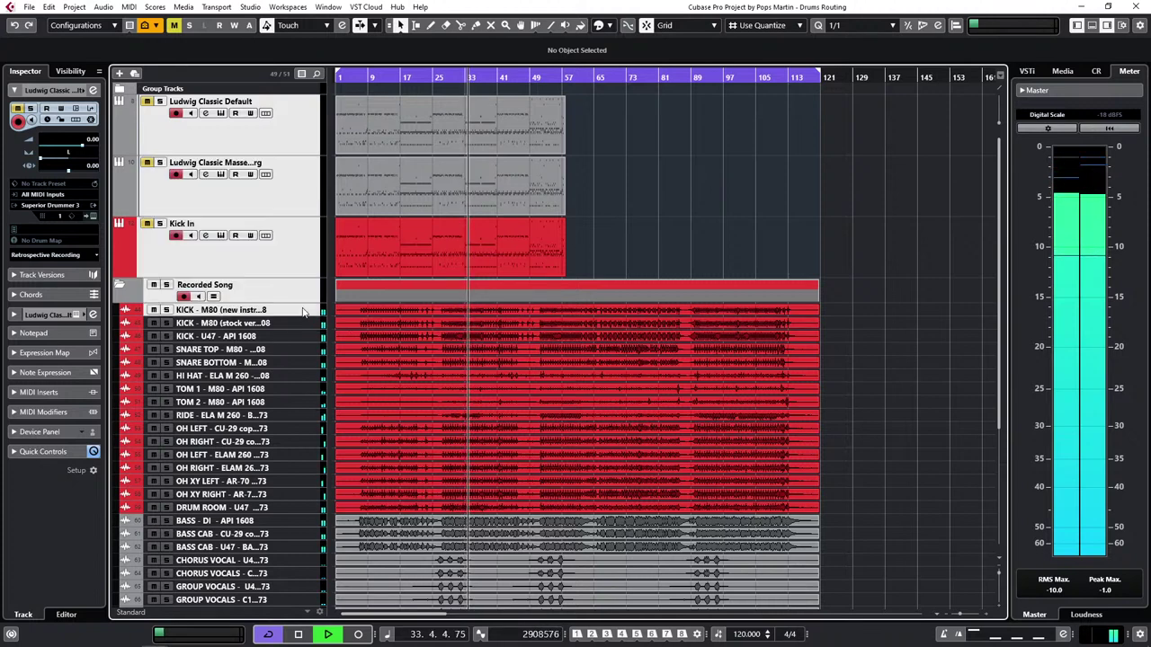
{"action": "left_click", "coordinate": [298, 311]}
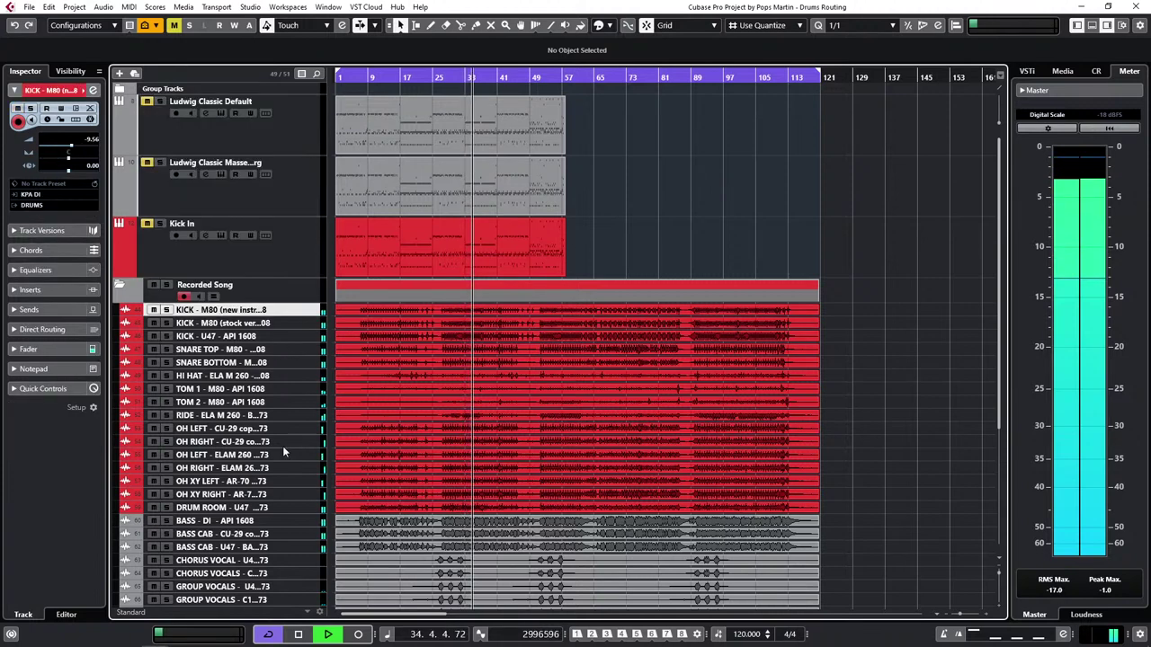
{"action": "left_click", "coordinate": [272, 506], "text": "shift"}
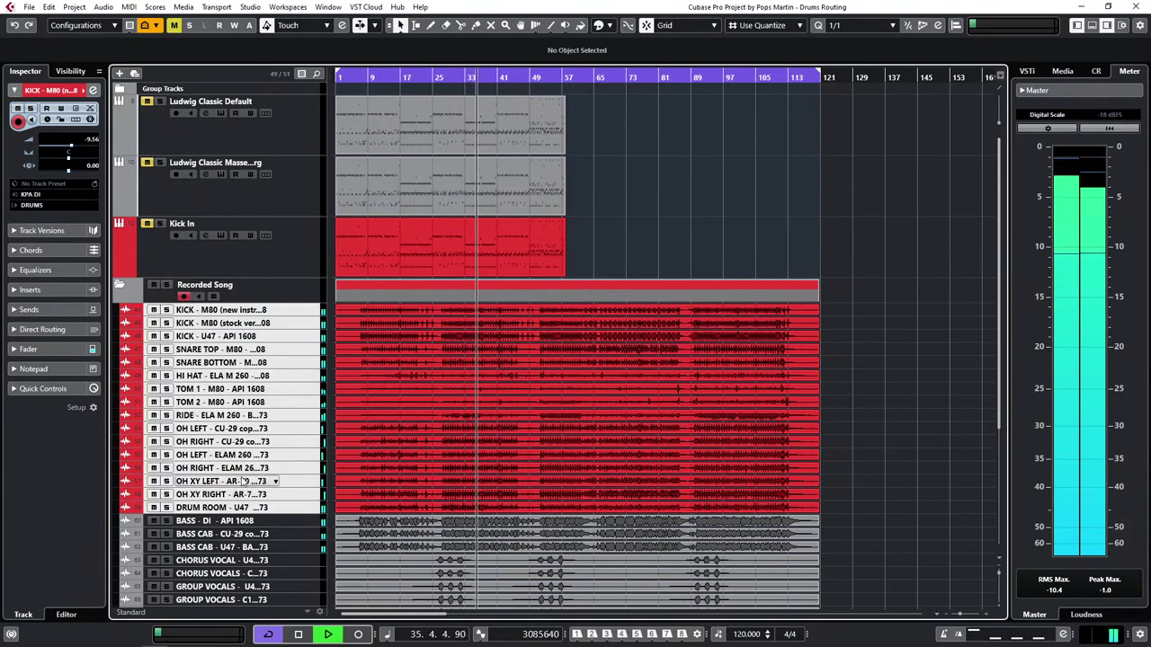
{"action": "left_click", "coordinate": [166, 310]}
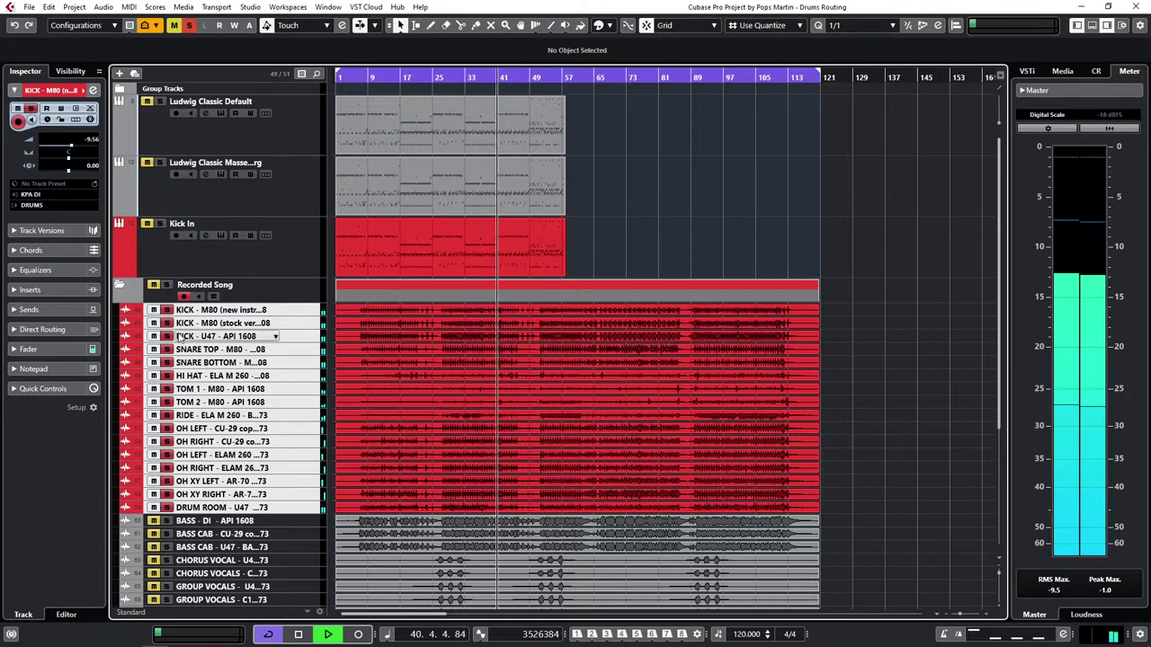
{"action": "key", "text": "space"}
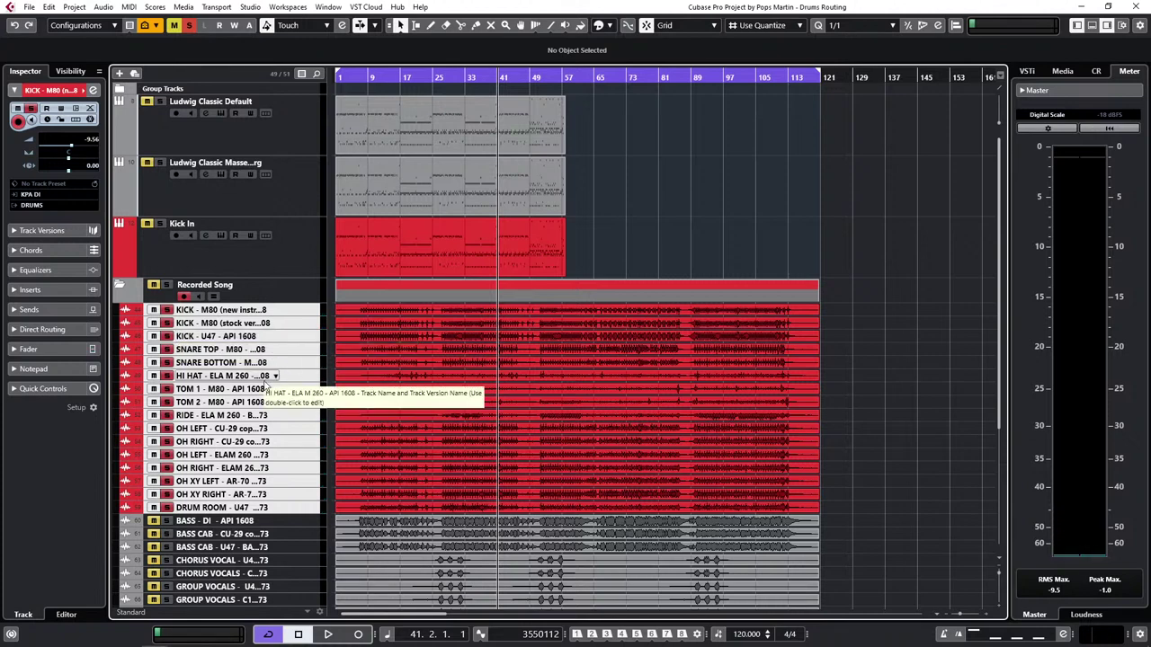
Step: Audition the soloed drum recordings from bar 53, stop playback and remove the solo from all of them
{"action": "mouse_move", "coordinate": [345, 639]}
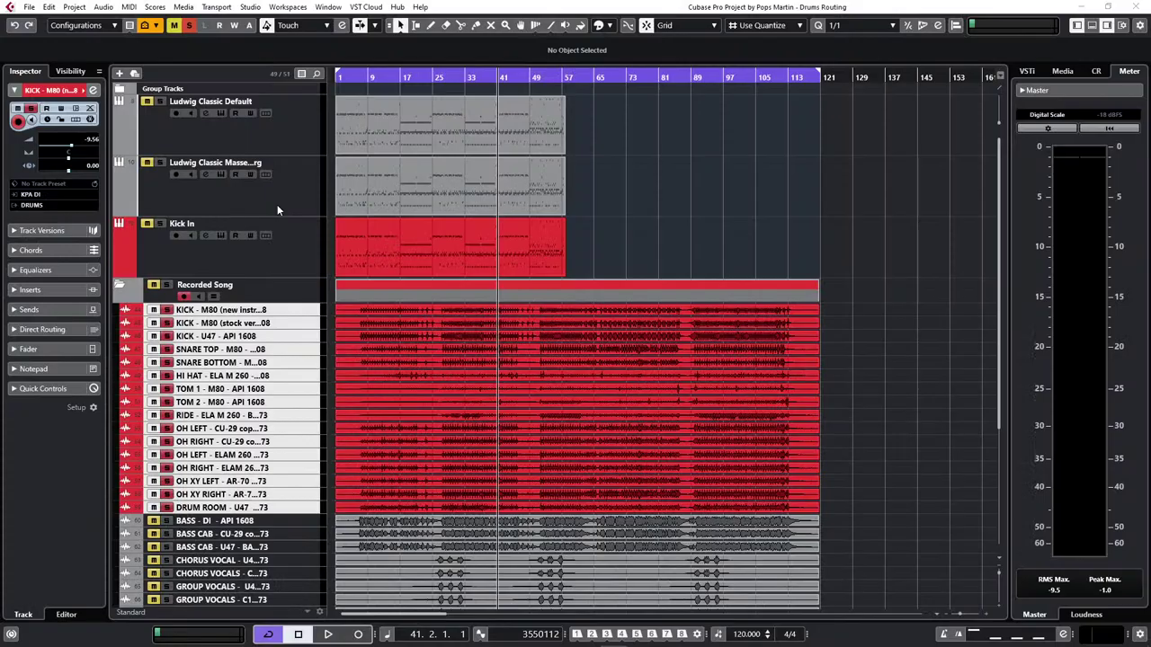
{"action": "left_click", "coordinate": [546, 78]}
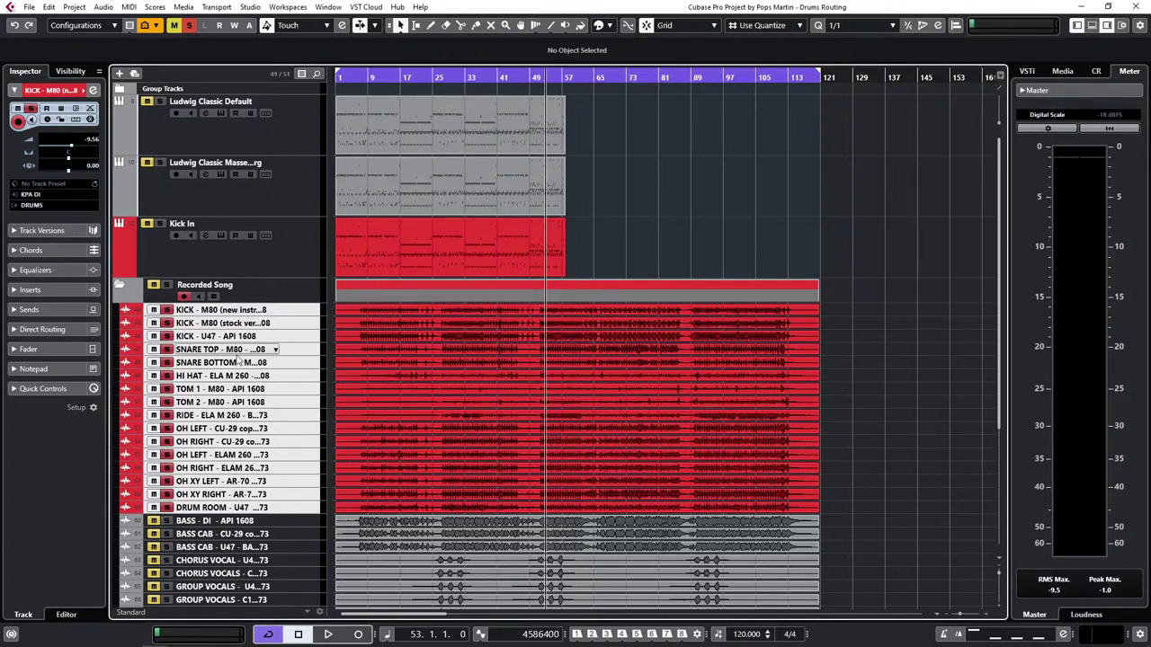
{"action": "key", "text": "space"}
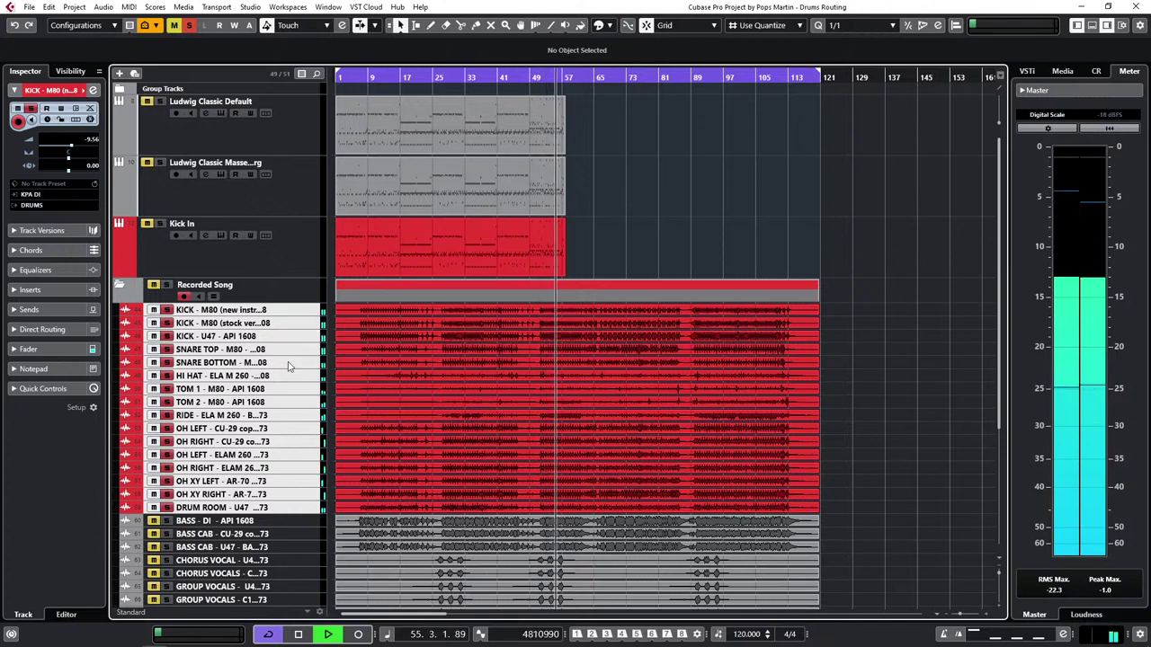
{"action": "key", "text": "space"}
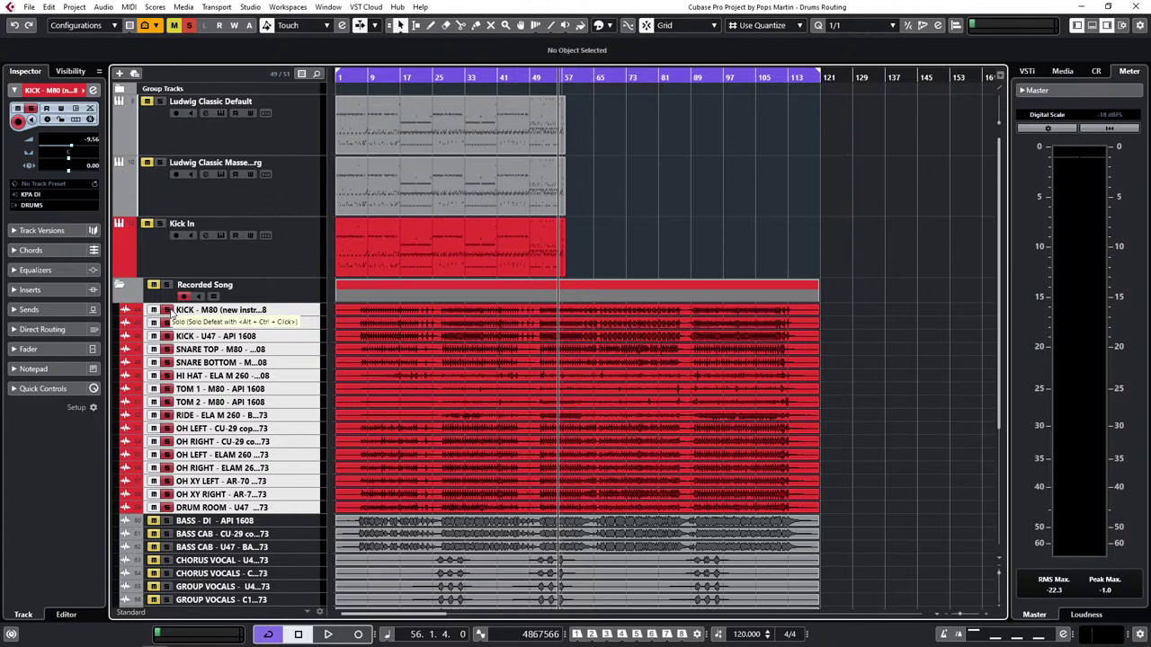
{"action": "left_click", "coordinate": [167, 310]}
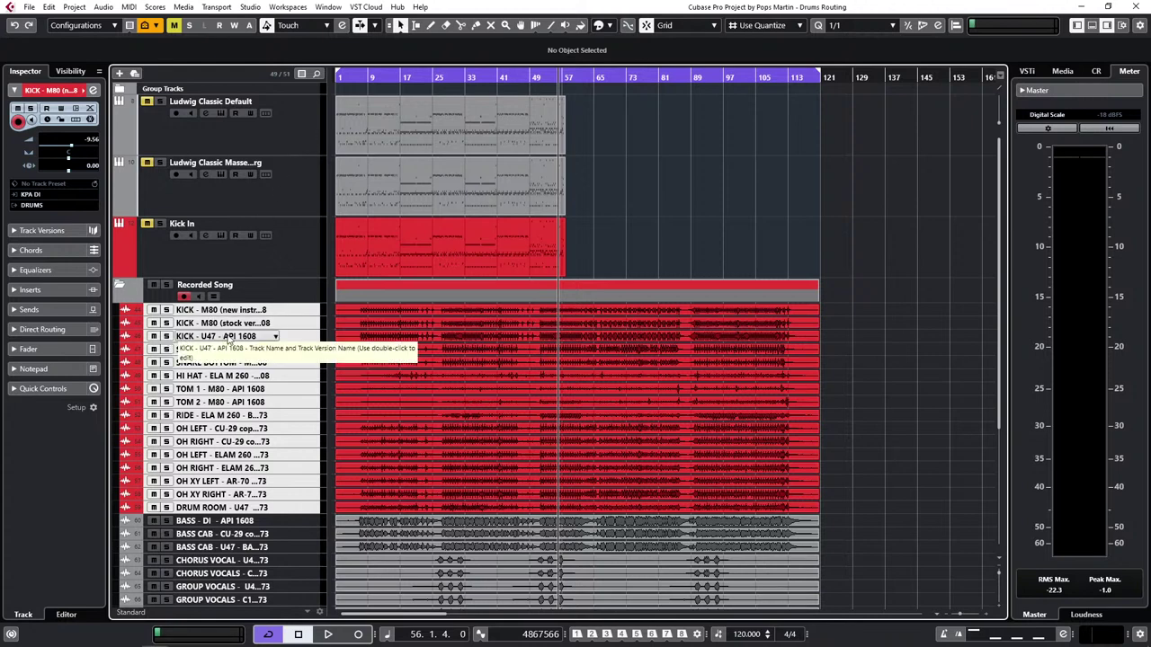
Step: Solo the recorded KICK - U47 - API 1608 track, audition it on its own and stop playback
{"action": "left_click", "coordinate": [256, 336]}
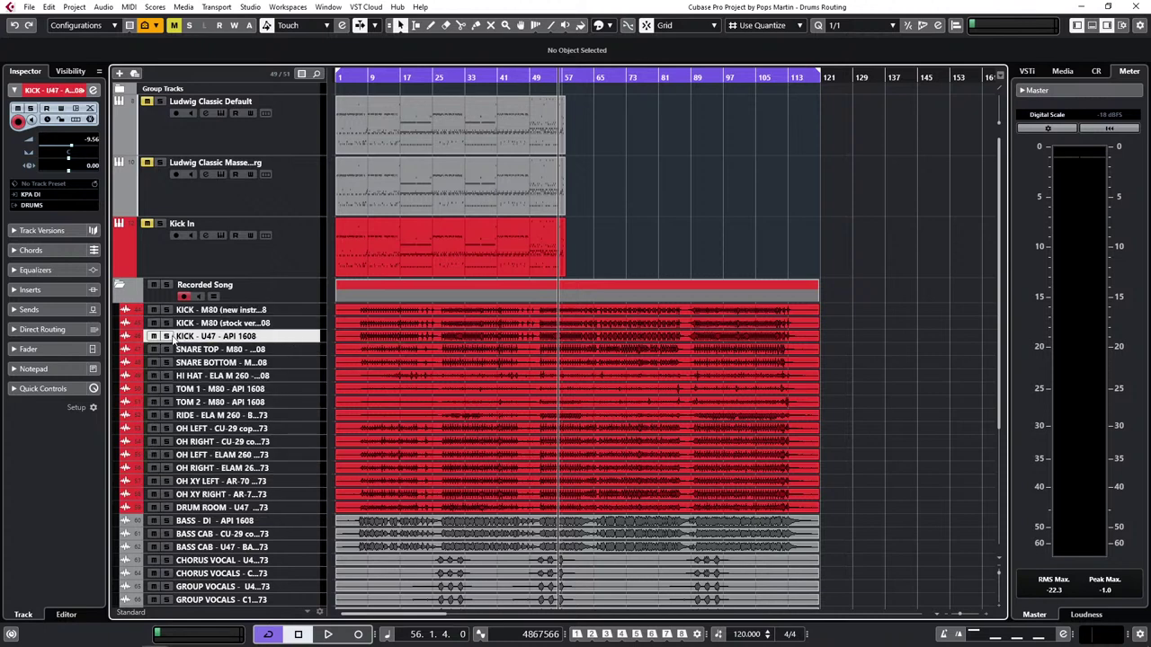
{"action": "left_click", "coordinate": [166, 337]}
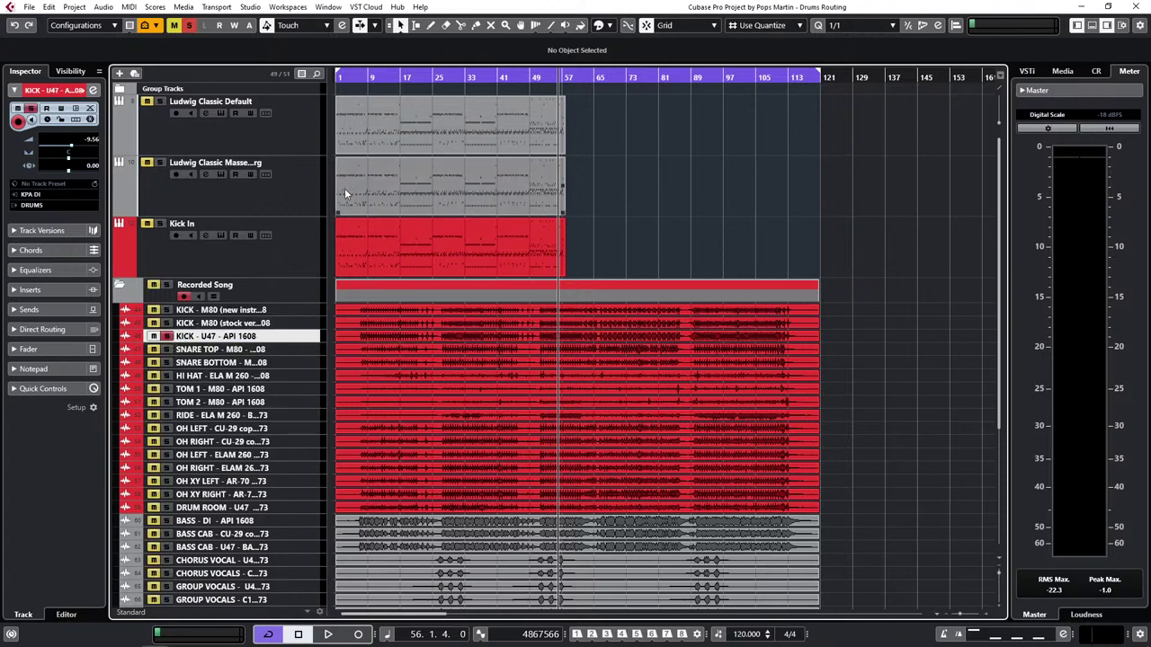
{"action": "key", "text": "space"}
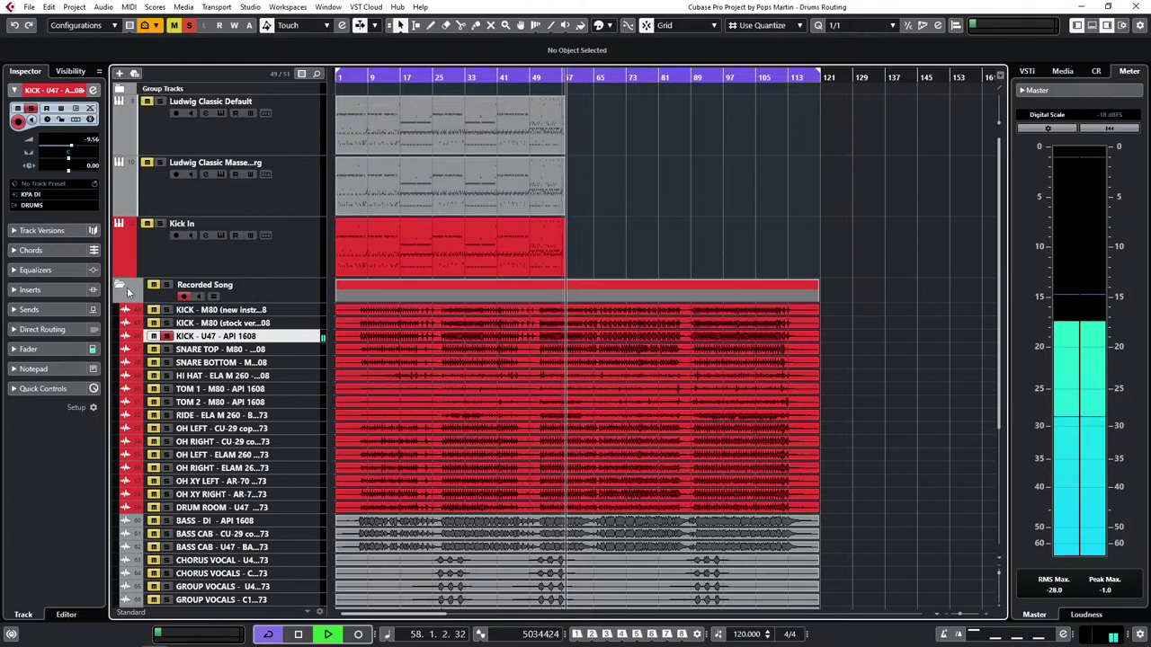
{"action": "key", "text": "space"}
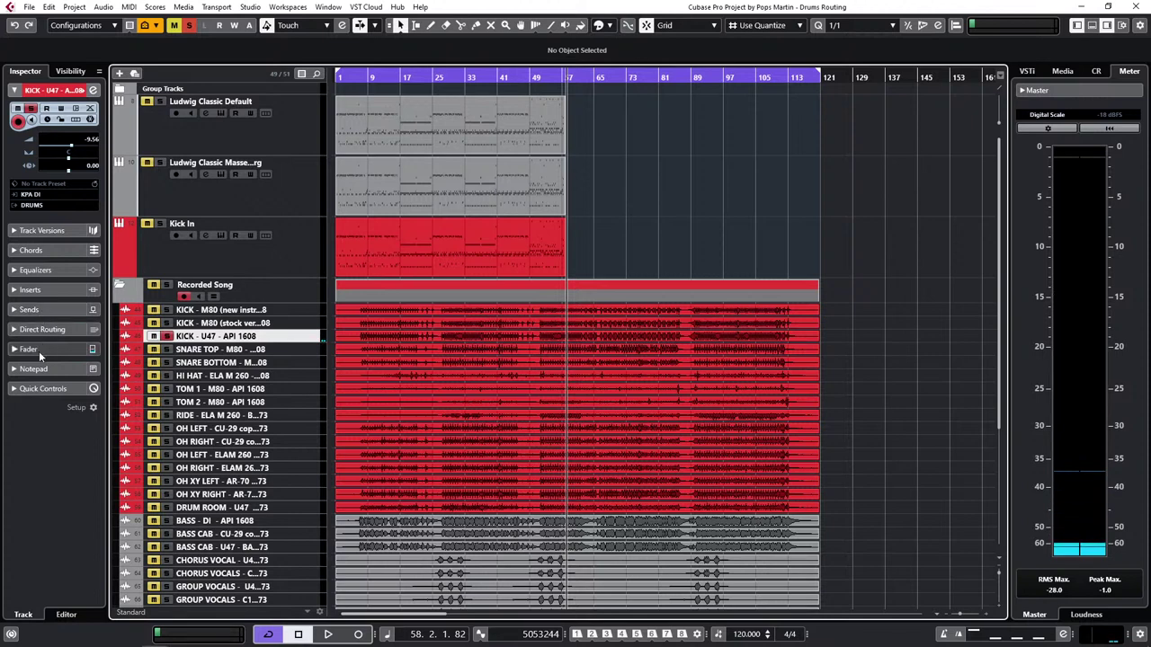
Step: Raise the KICK - U47 track's fader to 4.03 and audition the louder soloed kick before stopping playback
{"action": "left_click", "coordinate": [39, 351]}
{"action": "left_click_drag", "start_coordinate": [34, 353], "coordinate": [36, 325]}
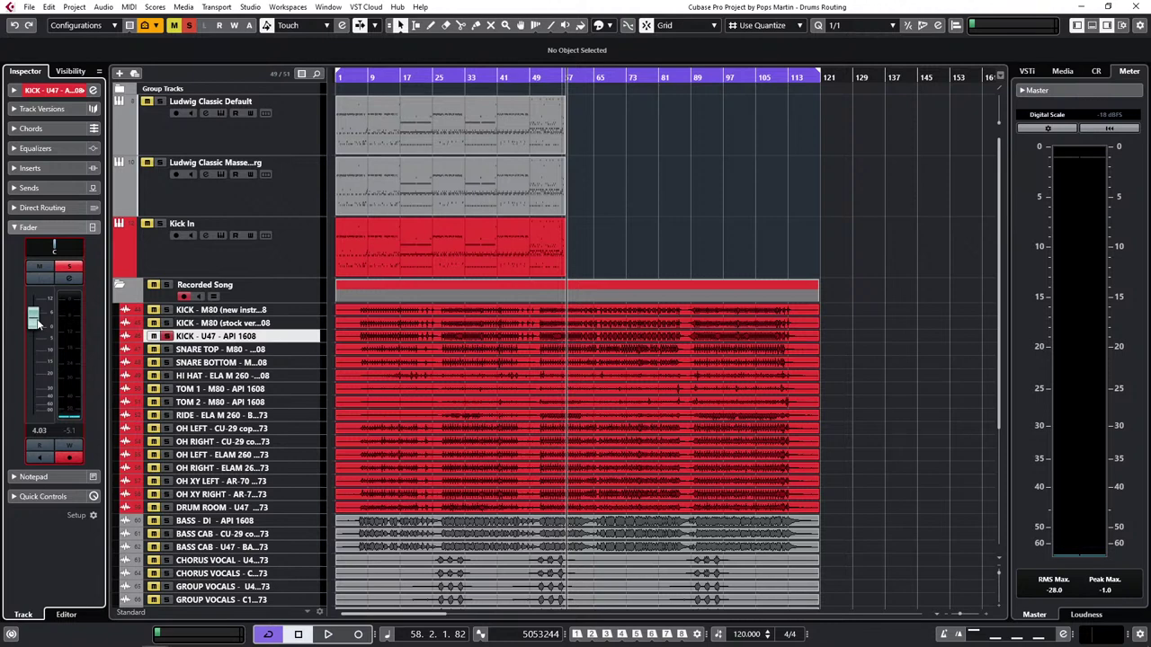
{"action": "key", "text": "space"}
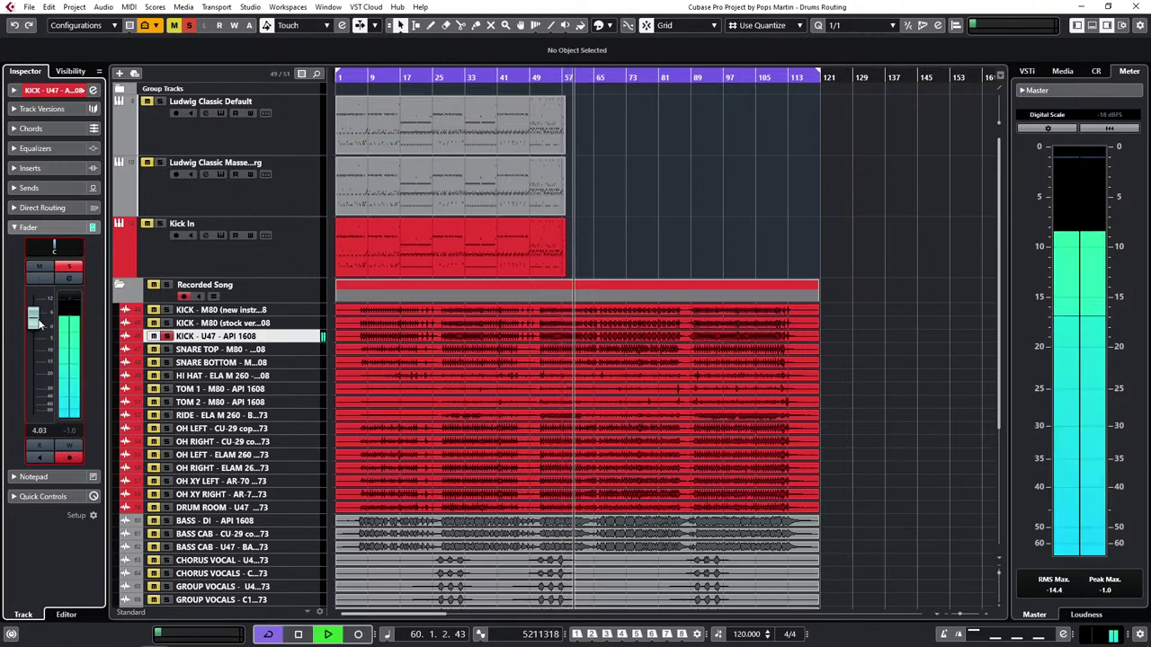
{"action": "key", "text": "space"}
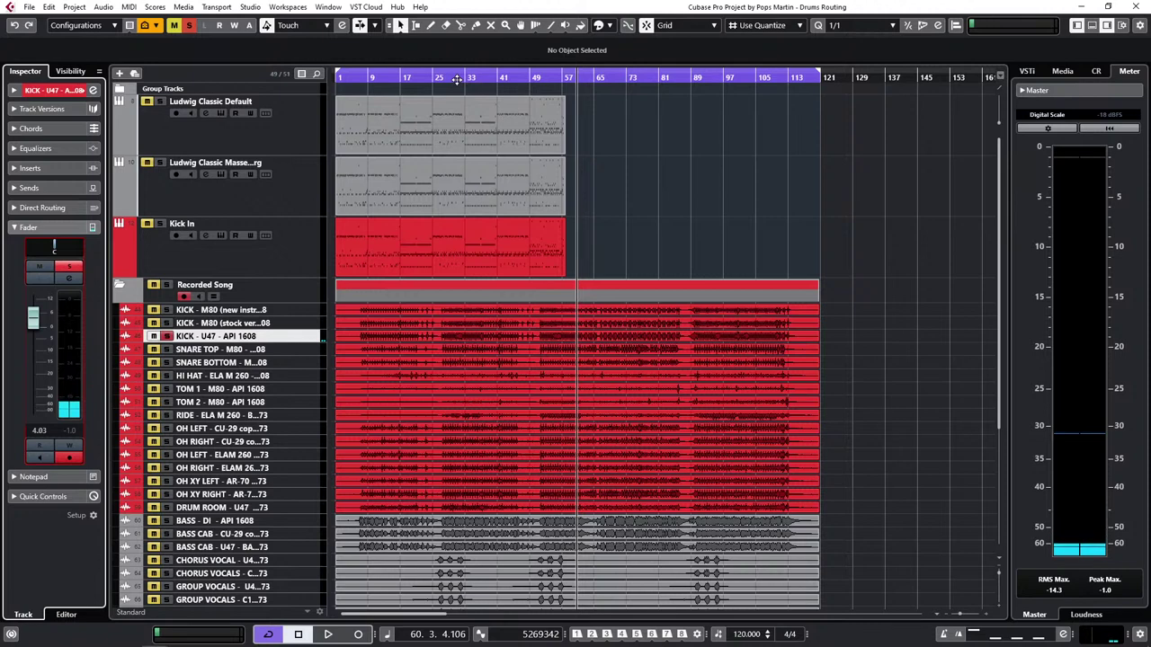
Step: Audition the soloed KICK - U47 recording from bar 31, stop playback and remove its solo
{"action": "left_click", "coordinate": [457, 79]}
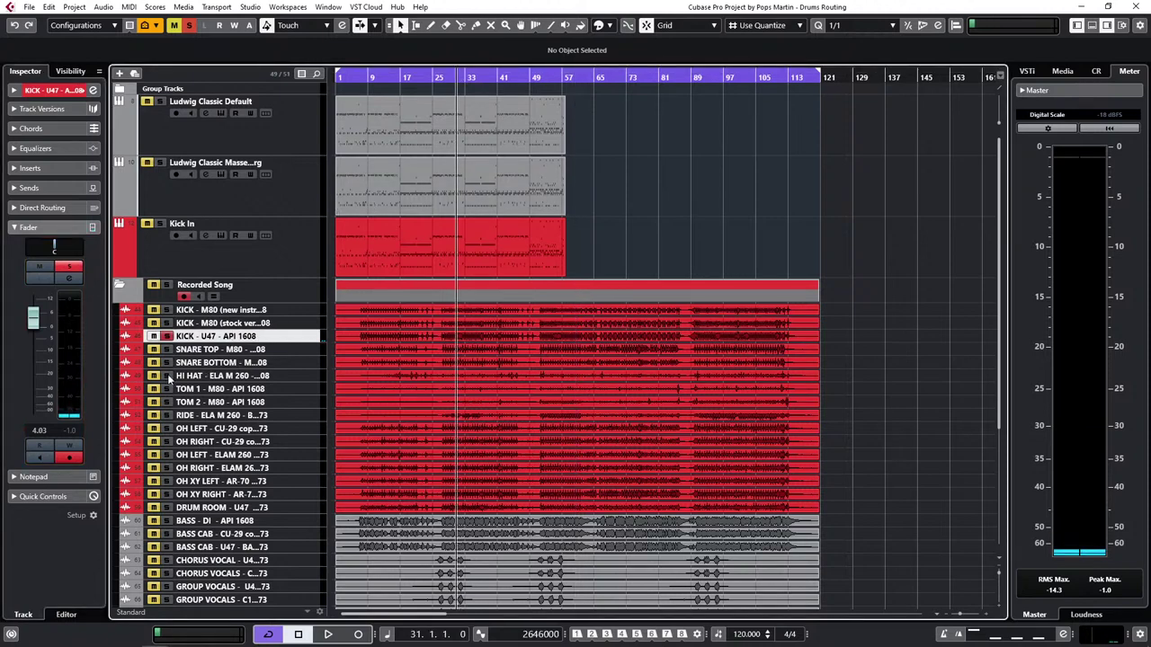
{"action": "key", "text": "space"}
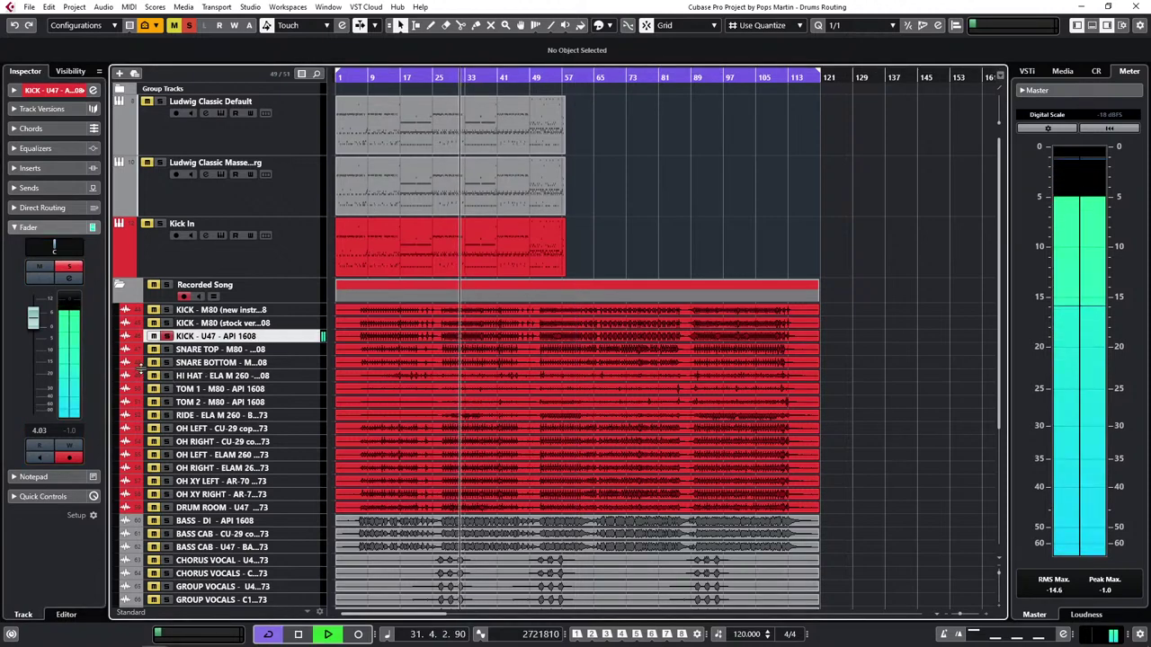
{"action": "key", "text": "space"}
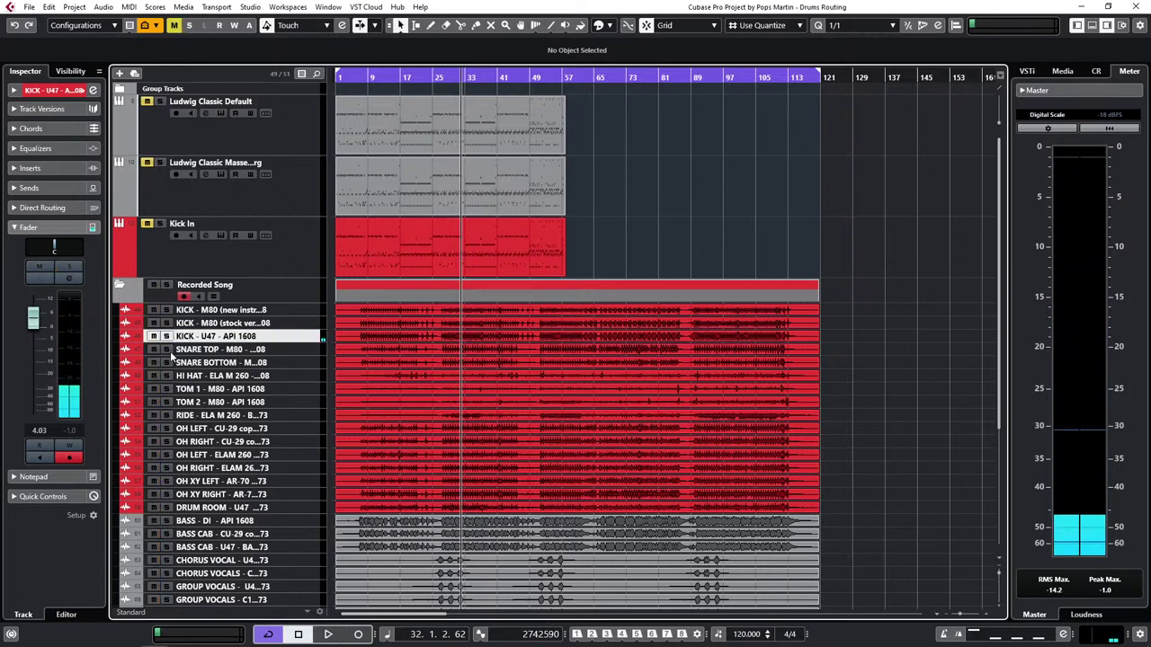
Step: Solo the recorded SNARE TOP - M80 track, raise its fader to 3.51 during playback, stop and unsolo it
{"action": "left_click", "coordinate": [165, 350]}
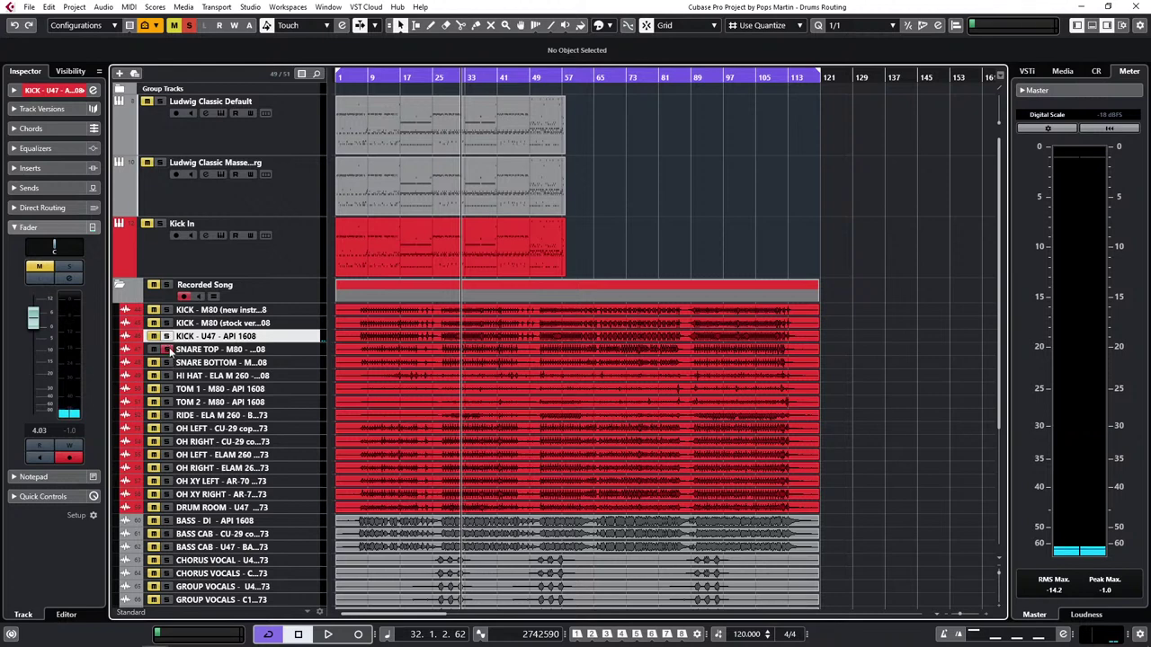
{"action": "key", "text": "space"}
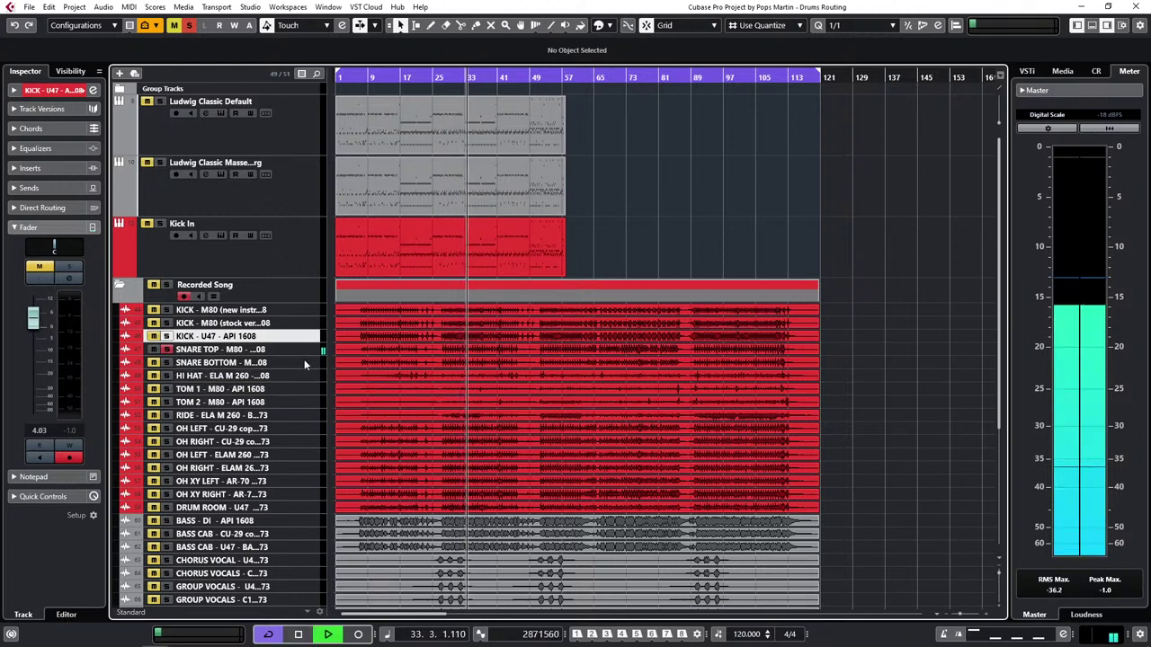
{"action": "left_click", "coordinate": [292, 350]}
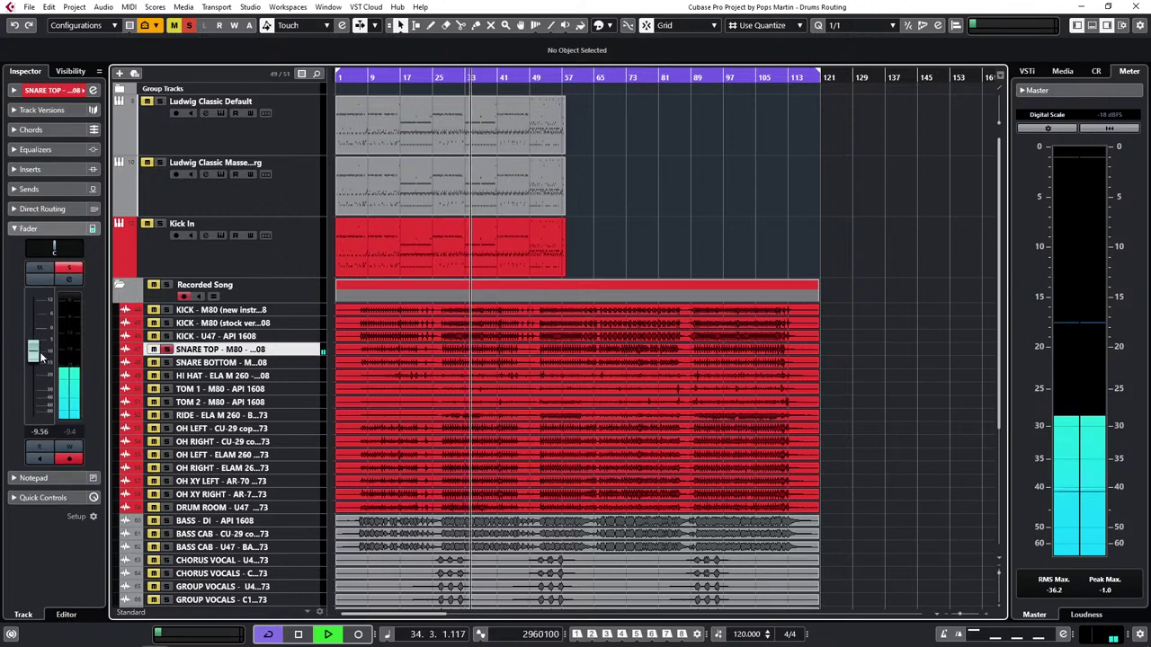
{"action": "left_click_drag", "start_coordinate": [39, 355], "coordinate": [34, 325]}
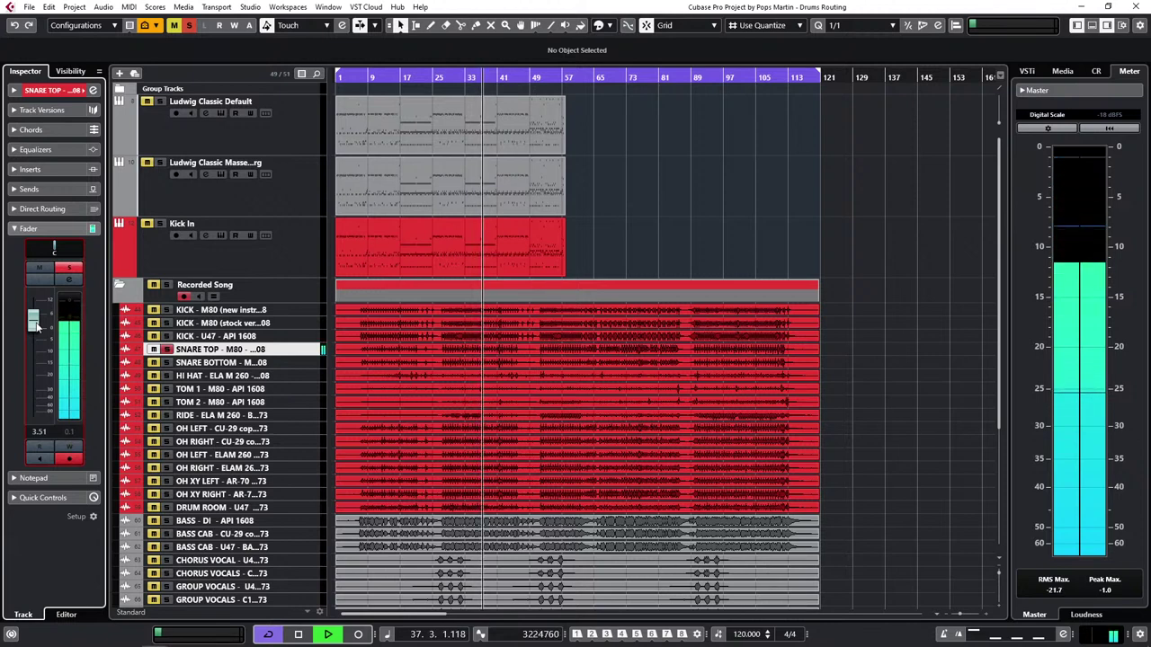
{"action": "key", "text": "space"}
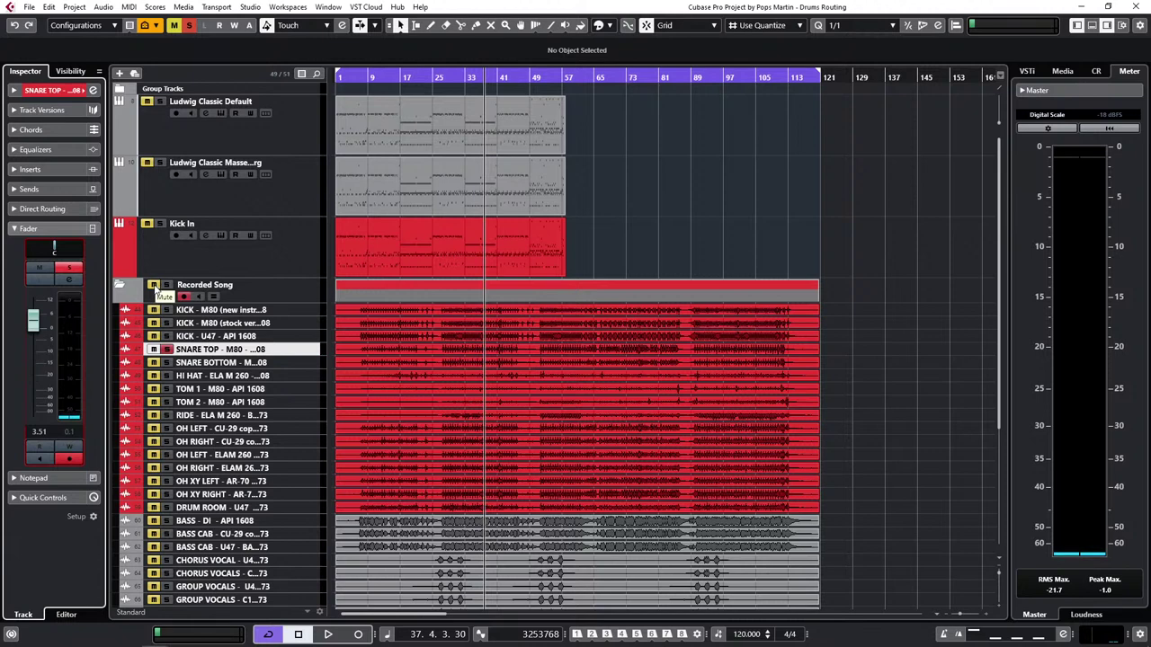
{"action": "left_click", "coordinate": [166, 350]}
Step: Collapse the Recorded Song folder and solo the Ludwig Classic Default track
{"action": "left_click", "coordinate": [119, 284]}
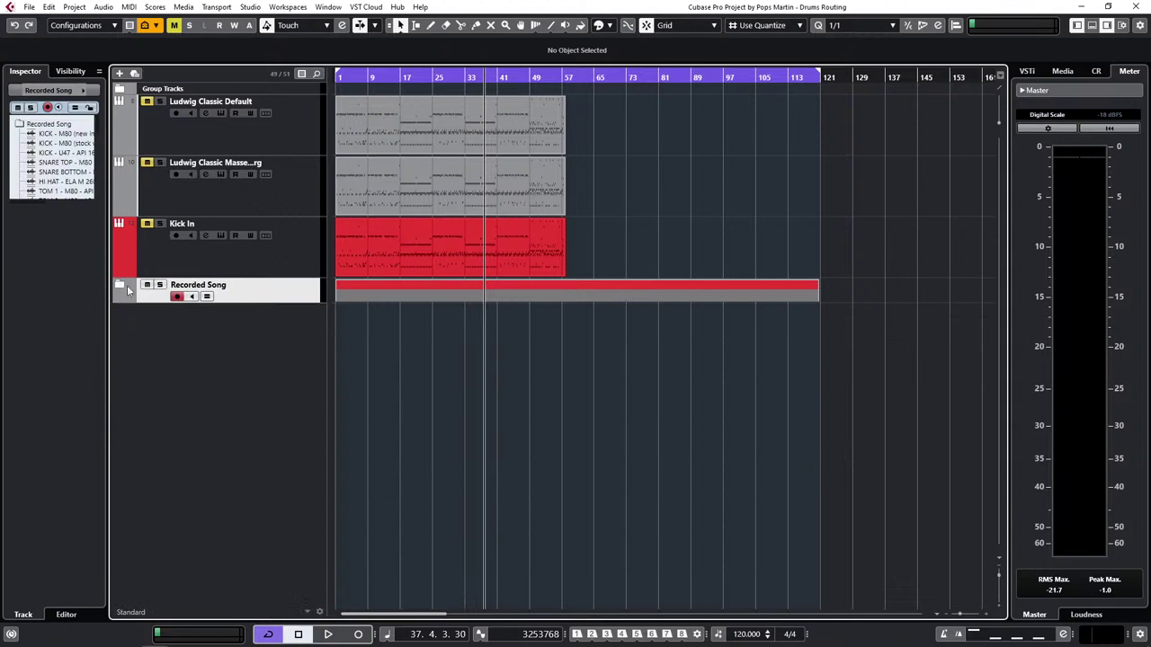
{"action": "left_click", "coordinate": [171, 141]}
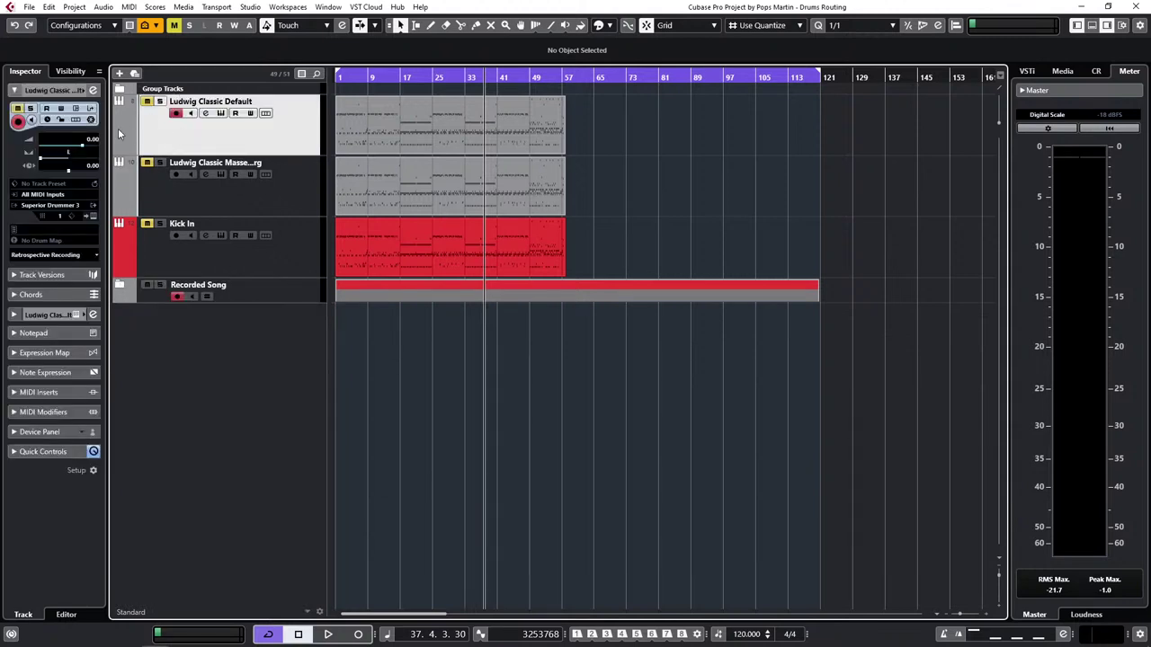
{"action": "left_click", "coordinate": [161, 102]}
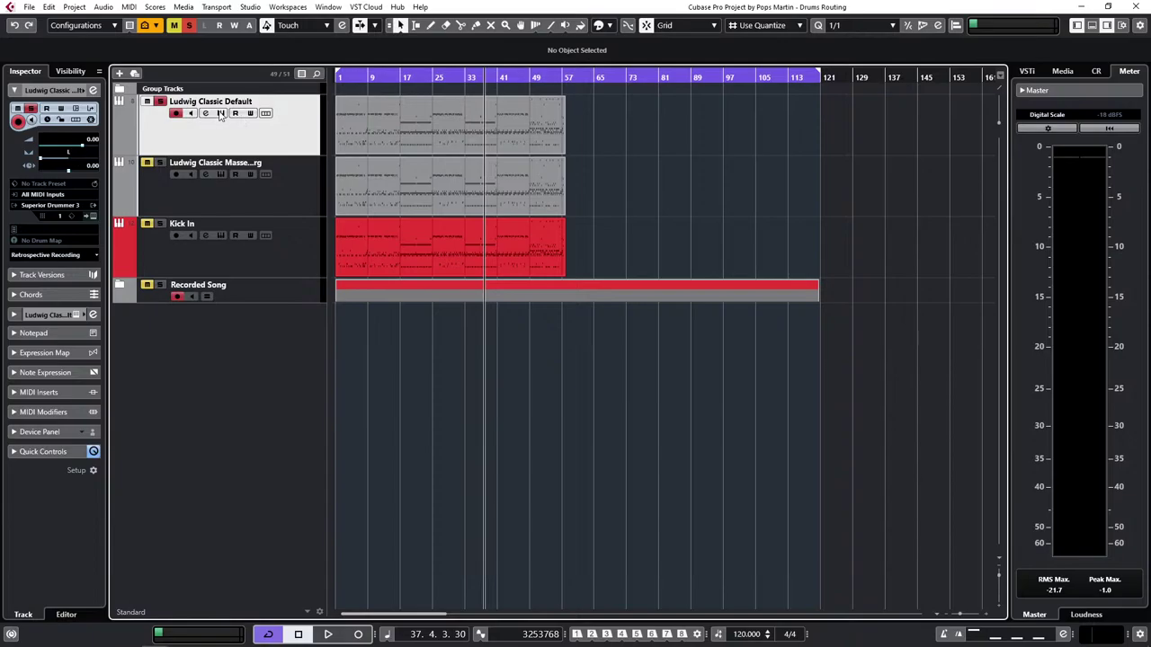
Step: In the Ludwig Classic Default kit's Superior Drummer mixer, audition the soloed Kick Out mic at level 12.0, lower it again and close the plug-in
{"action": "left_click", "coordinate": [220, 113]}
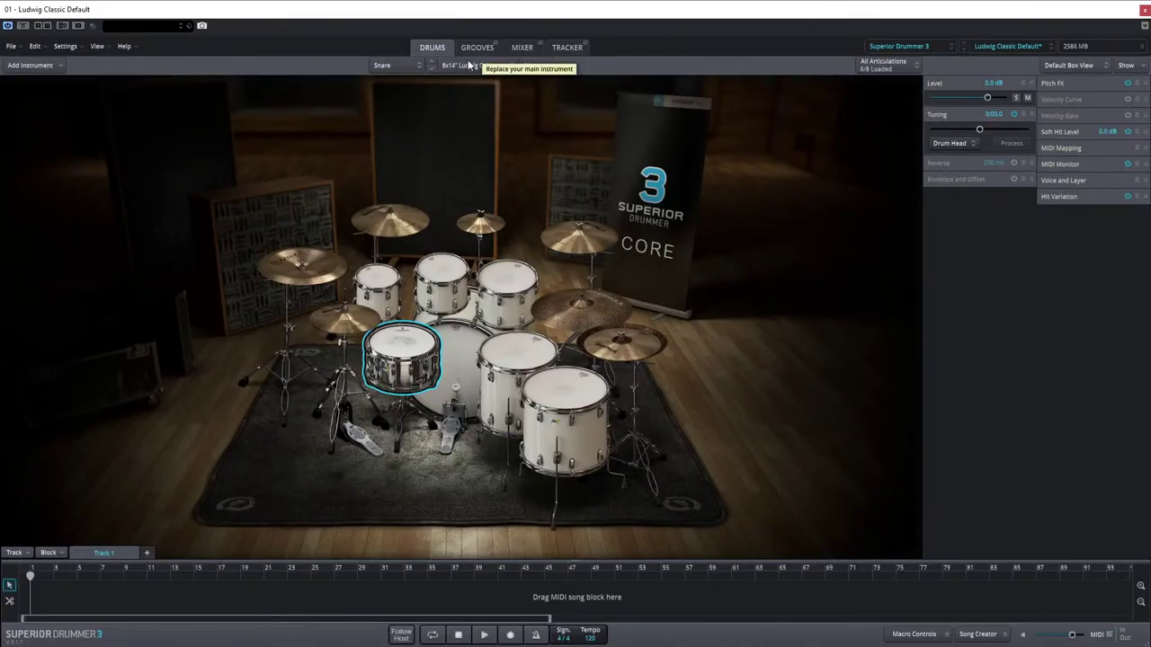
{"action": "left_click", "coordinate": [522, 48]}
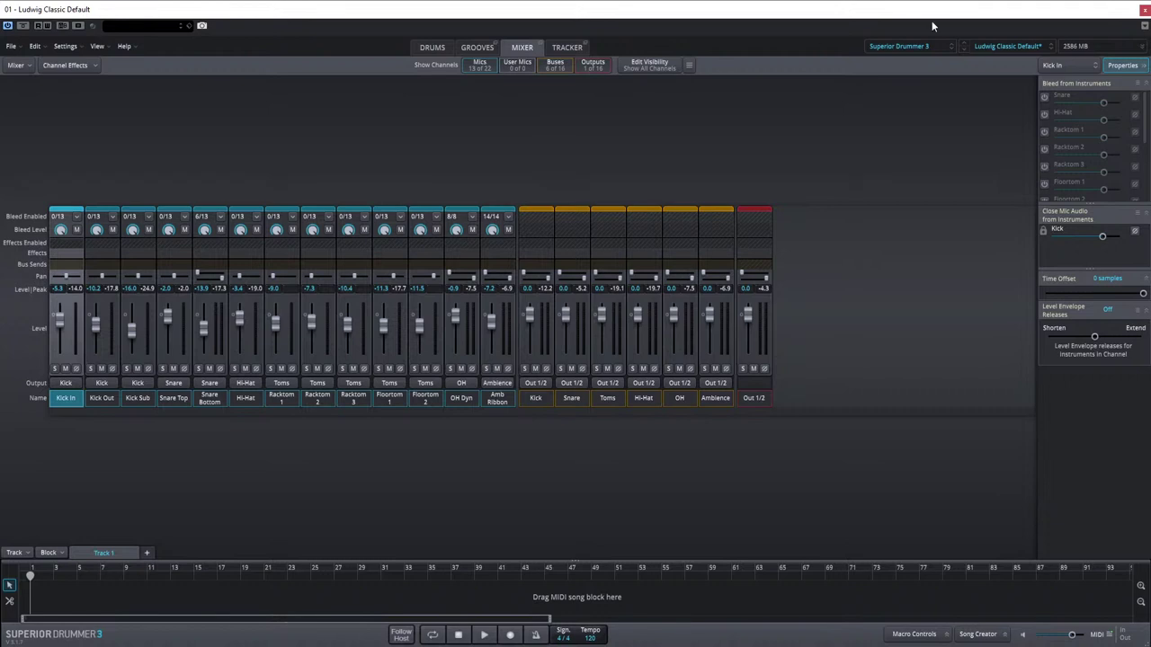
{"action": "left_click", "coordinate": [90, 368]}
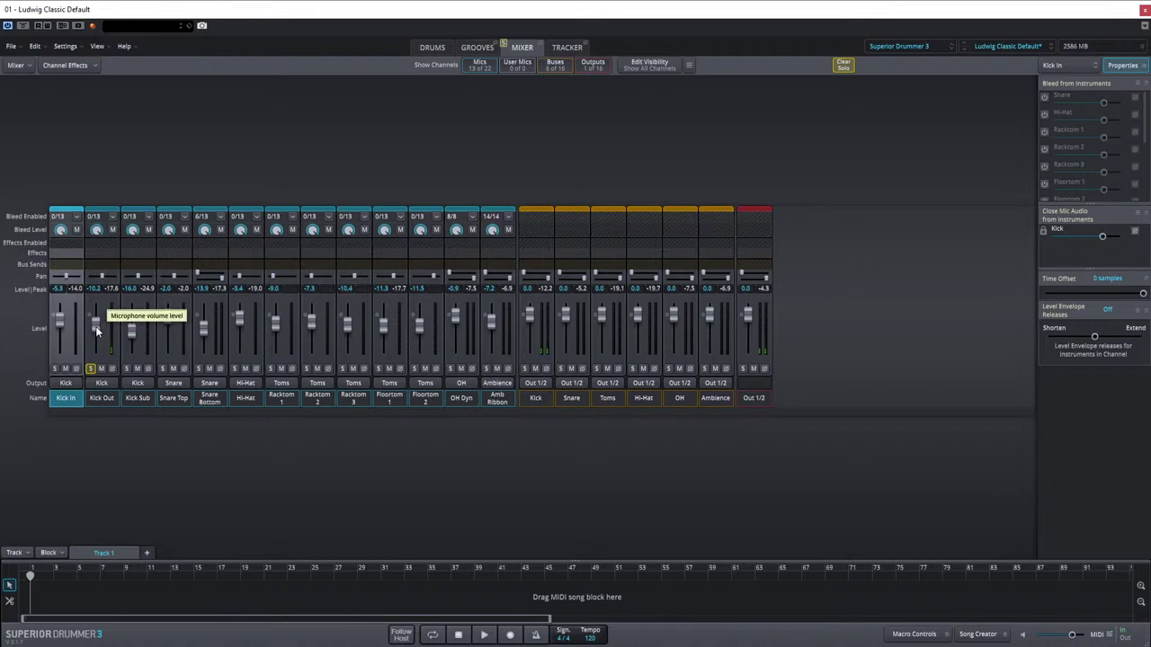
{"action": "left_click_drag", "start_coordinate": [96, 329], "coordinate": [94, 302]}
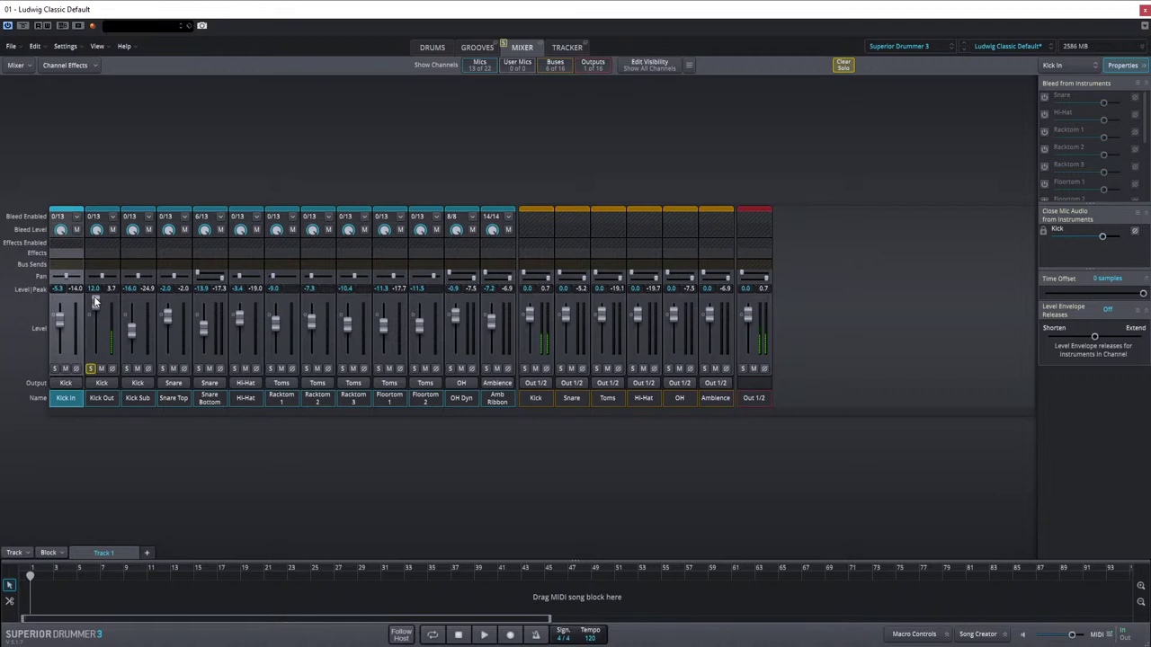
{"action": "left_click_drag", "start_coordinate": [95, 302], "coordinate": [98, 328]}
{"action": "left_click", "coordinate": [1144, 9]}
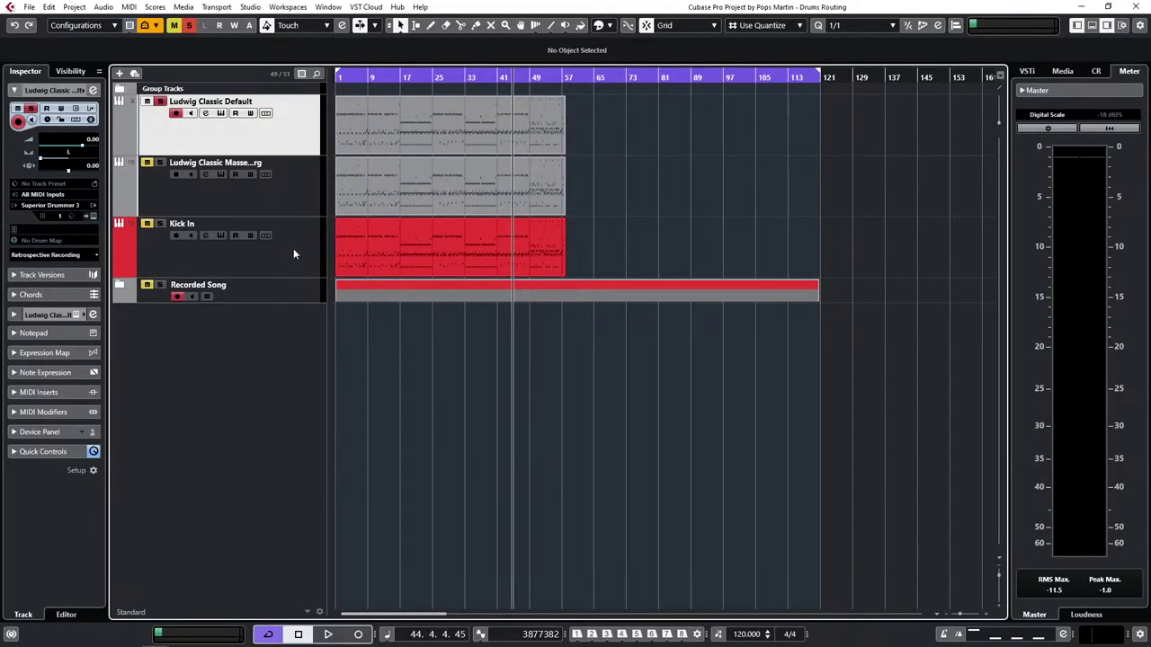
Step: Solo the Kick In track and inspect the mic channels and output assignments in its Superior Drummer mixer
{"action": "left_click", "coordinate": [163, 243]}
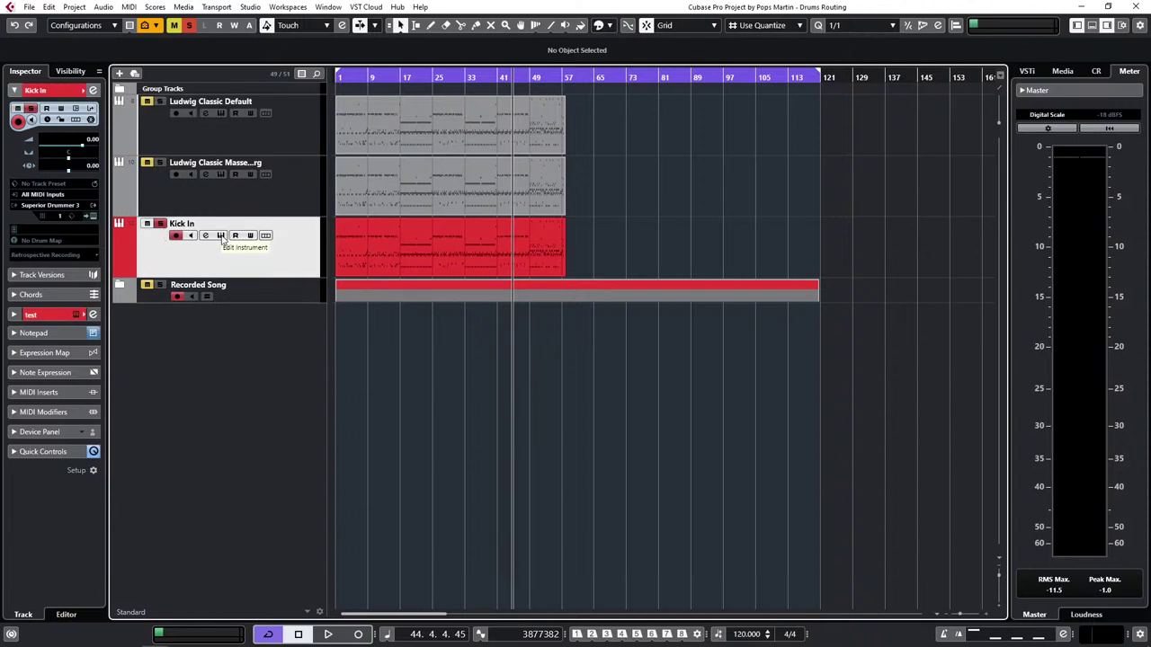
{"action": "left_click", "coordinate": [220, 236]}
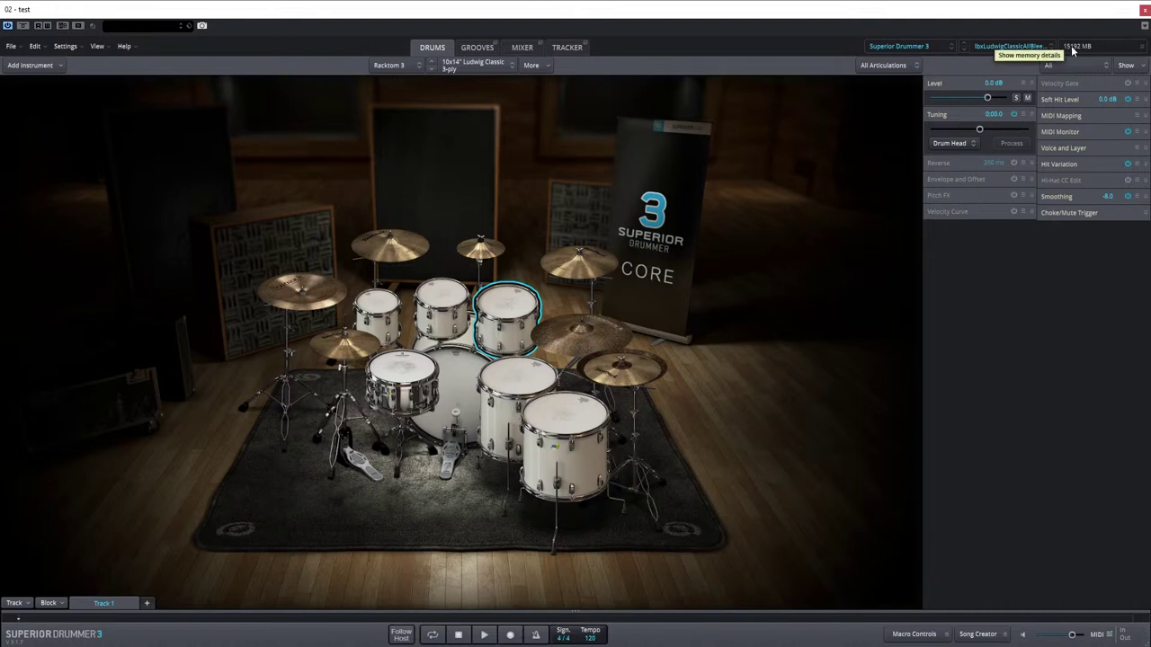
{"action": "left_click", "coordinate": [523, 48]}
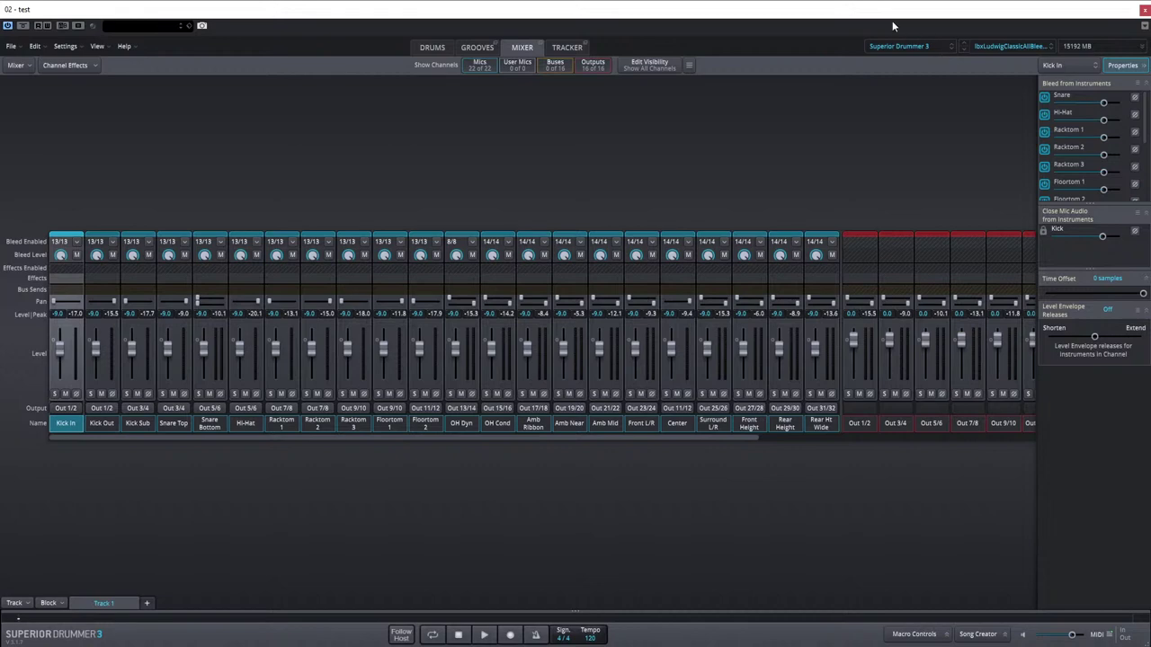
{"action": "left_click", "coordinate": [1145, 9]}
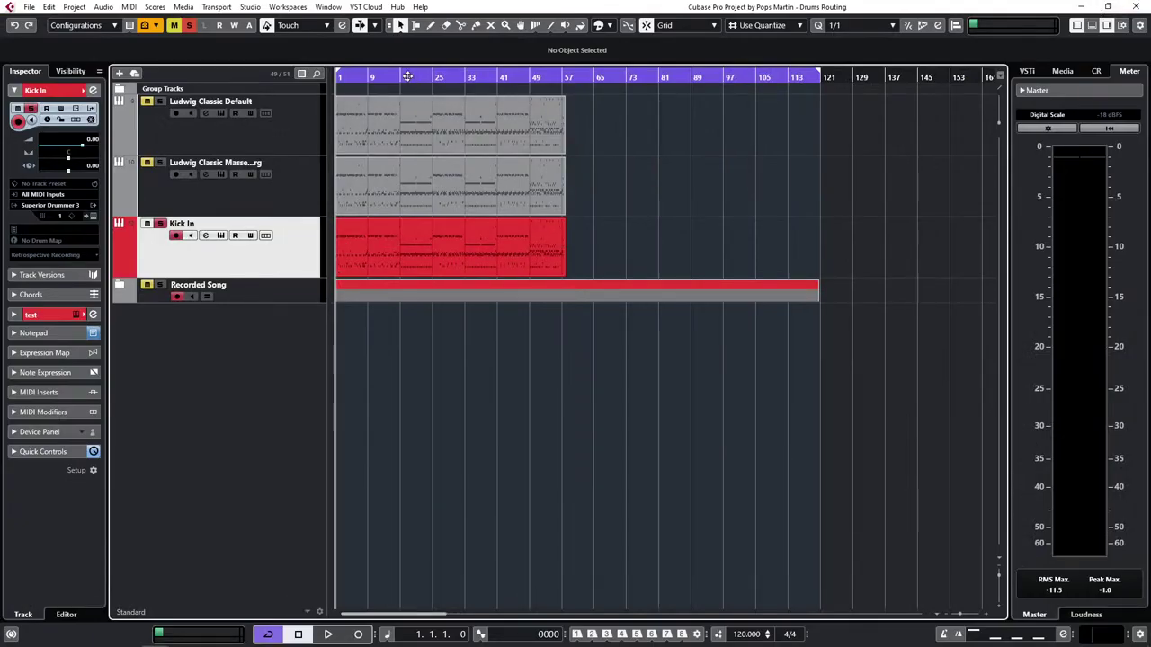
Step: From bar 19, audition the soloed Snare Top mic in the Kick In track's Superior Drummer mixer, set its level to -9.6 and unsolo it
{"action": "left_click", "coordinate": [406, 76]}
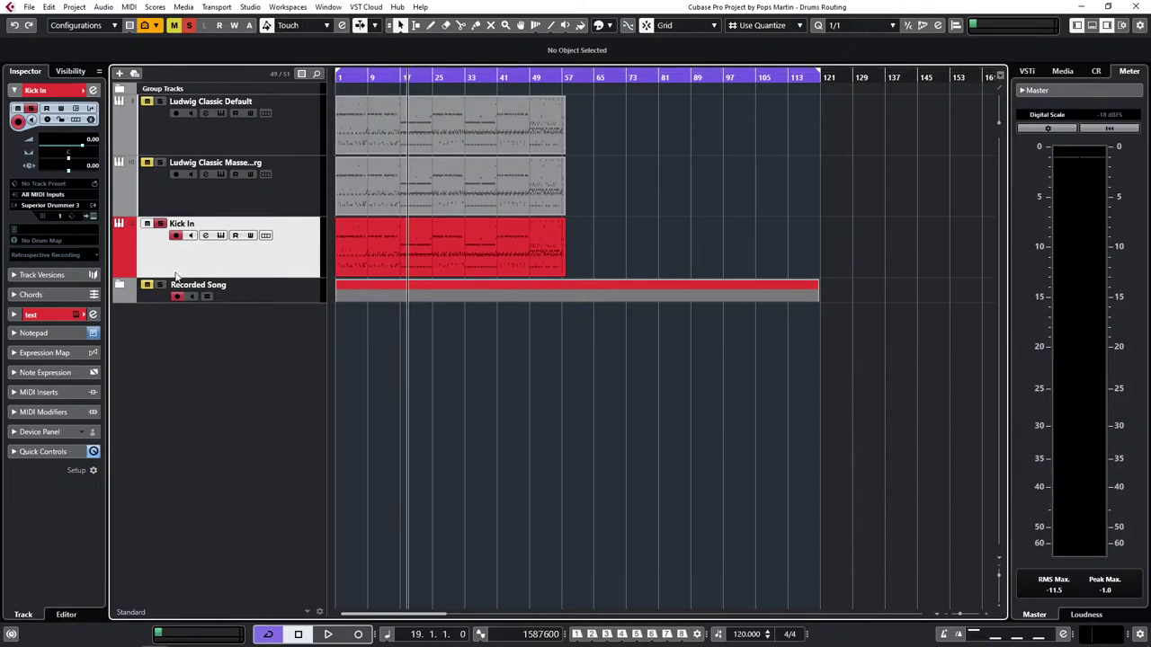
{"action": "left_click", "coordinate": [220, 236]}
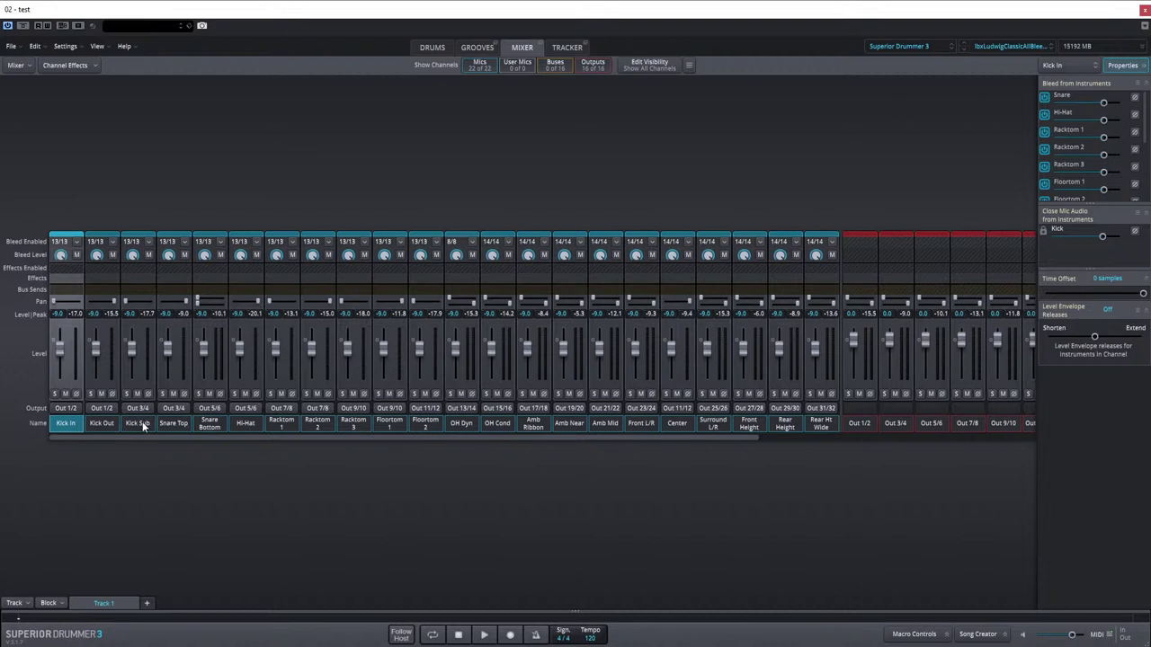
{"action": "left_click", "coordinate": [162, 393]}
{"action": "left_click_drag", "start_coordinate": [168, 349], "coordinate": [168, 334]}
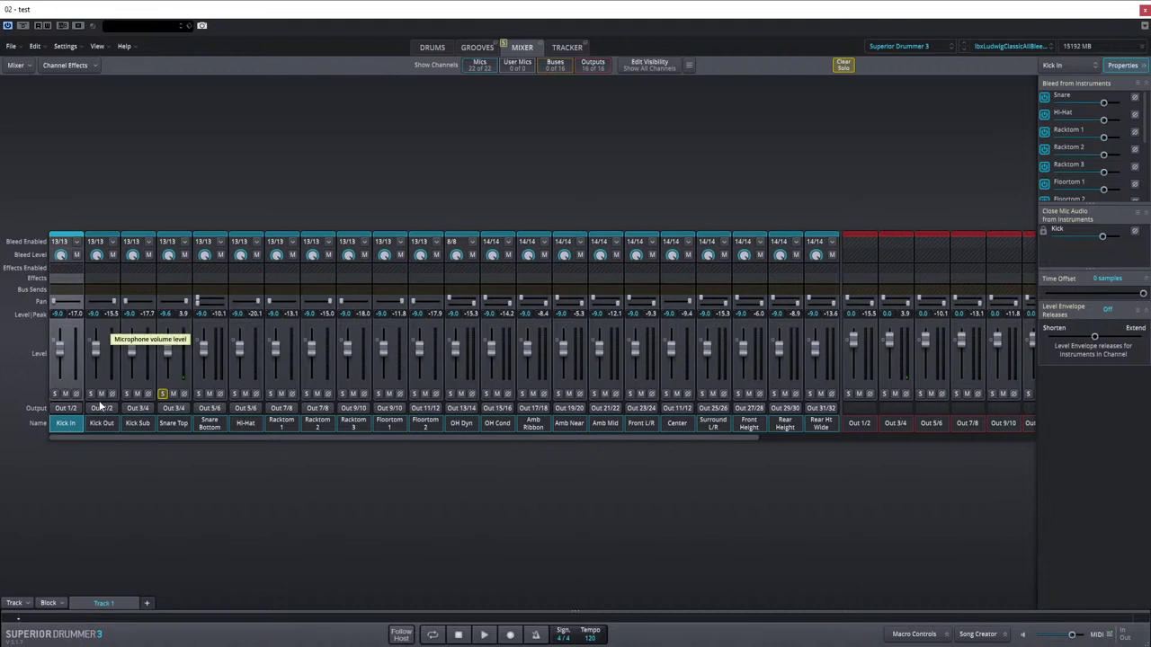
{"action": "left_click", "coordinate": [162, 394]}
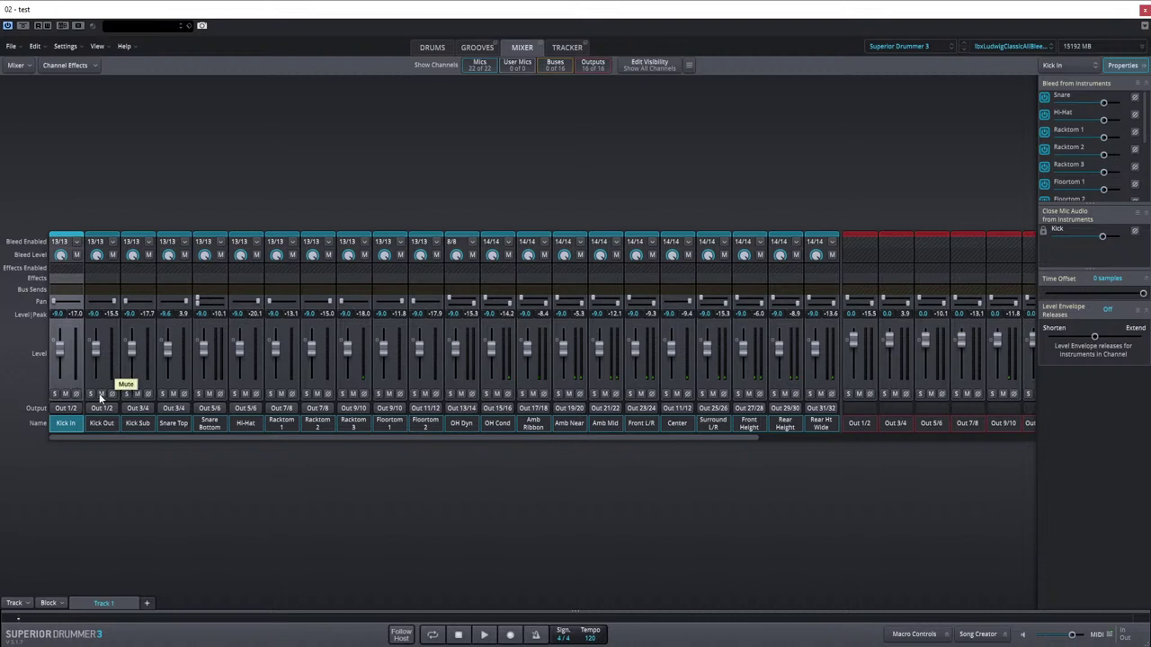
Step: Solo the Kick Out mic, audition its bleed at level 6.1, return it to -9.0, unsolo it and close the plug-in
{"action": "left_click", "coordinate": [92, 394]}
{"action": "left_click_drag", "start_coordinate": [94, 356], "coordinate": [97, 333]}
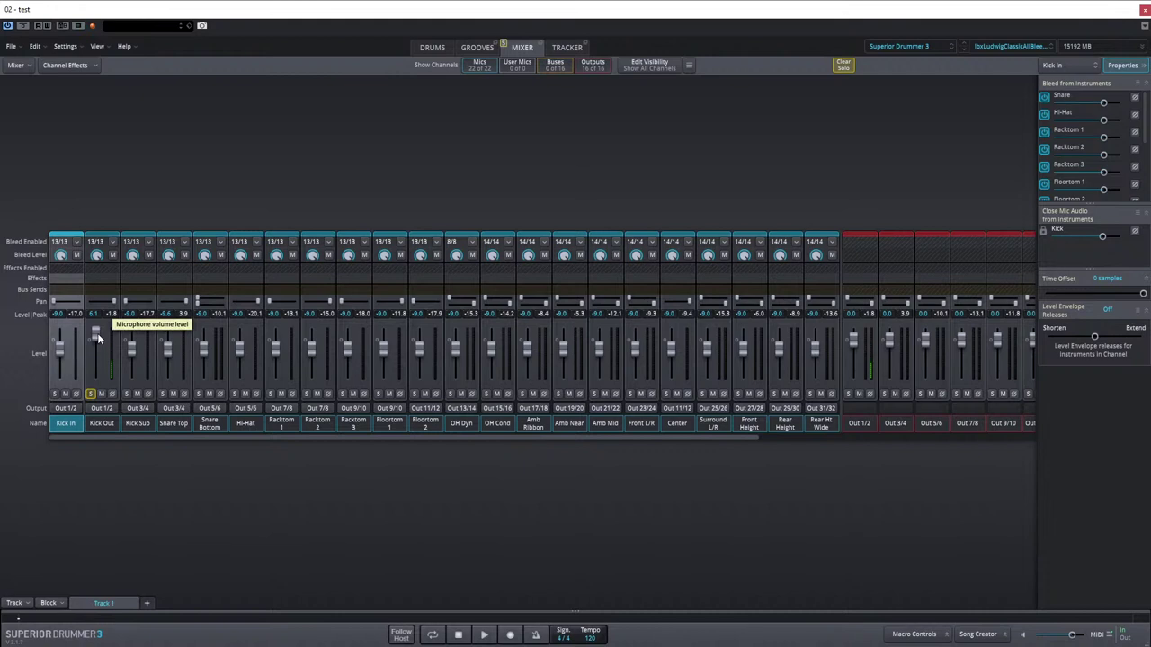
{"action": "left_click_drag", "start_coordinate": [97, 332], "coordinate": [97, 349]}
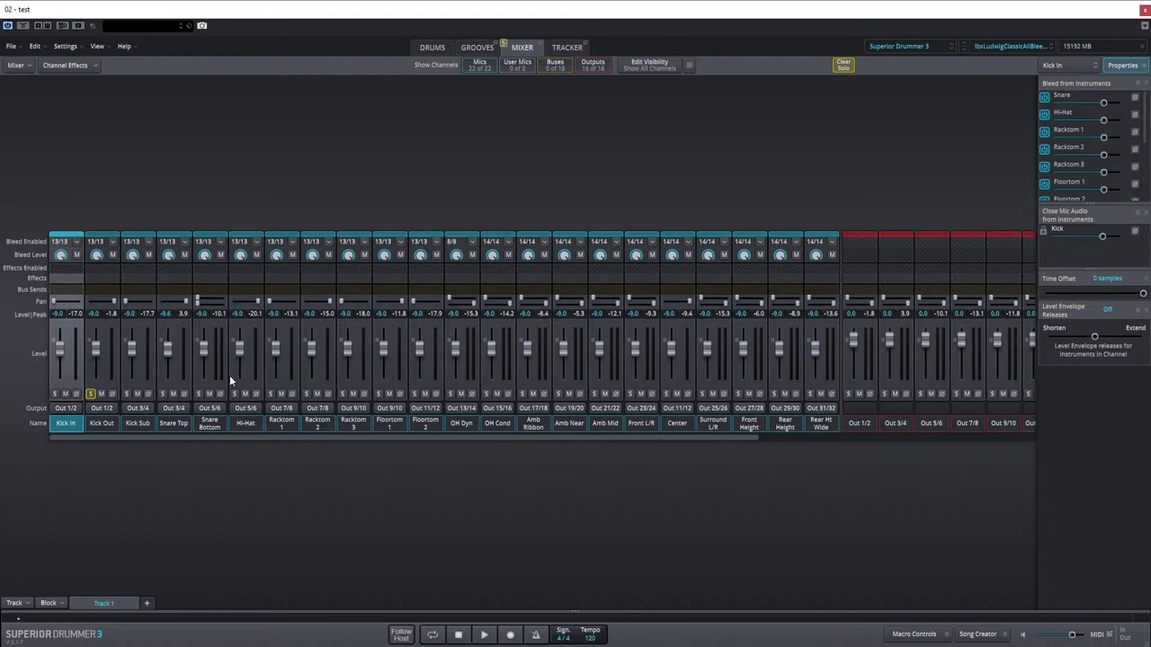
{"action": "left_click", "coordinate": [91, 393]}
{"action": "left_click", "coordinate": [1145, 9]}
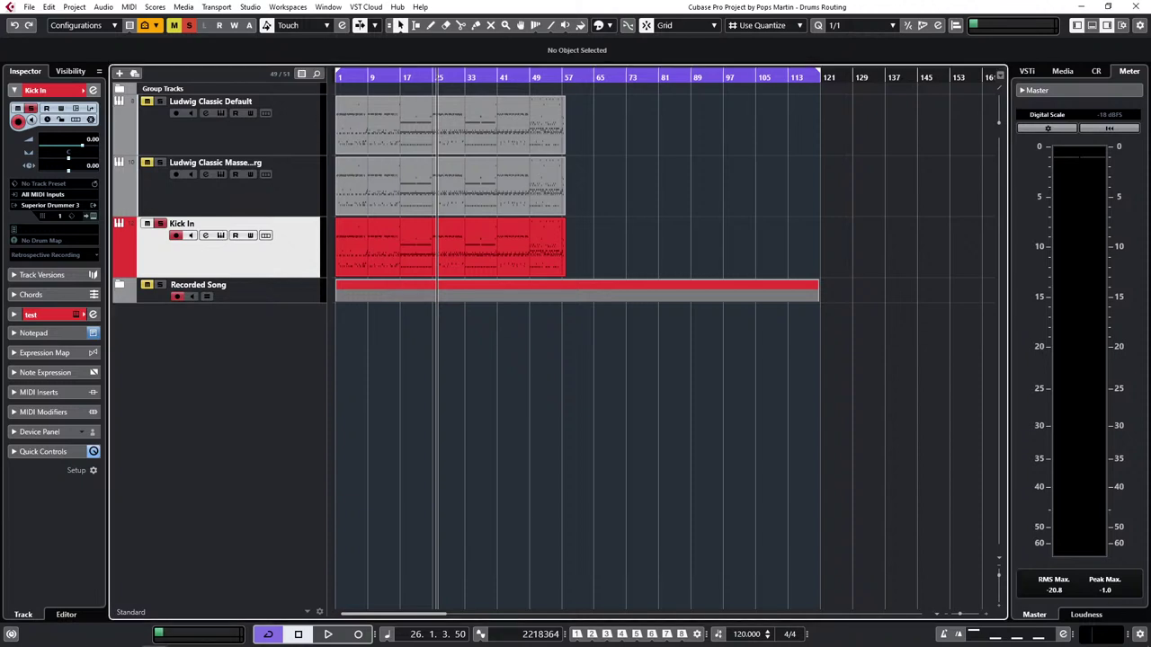
{"action": "mouse_move", "coordinate": [712, 644]}
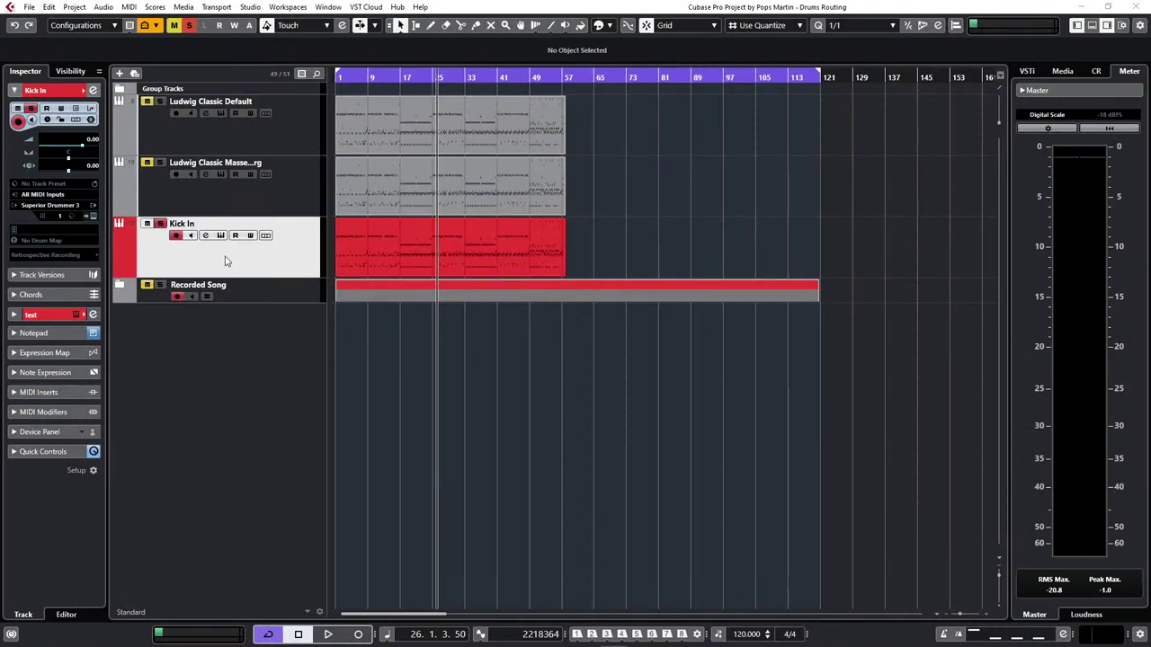
Step: Inspect the mic output assignments and the output channels up to Out 31/32 in the Kick In track's Superior Drummer mixer and close it
{"action": "left_click", "coordinate": [221, 236]}
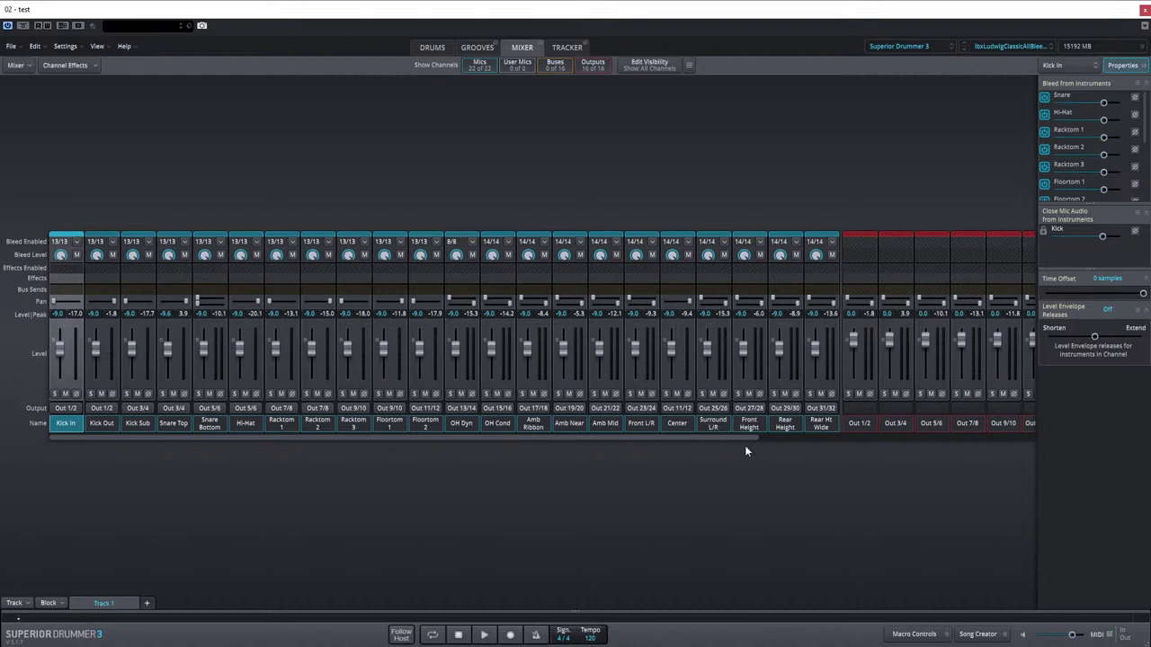
{"action": "left_click_drag", "start_coordinate": [734, 439], "coordinate": [1044, 447]}
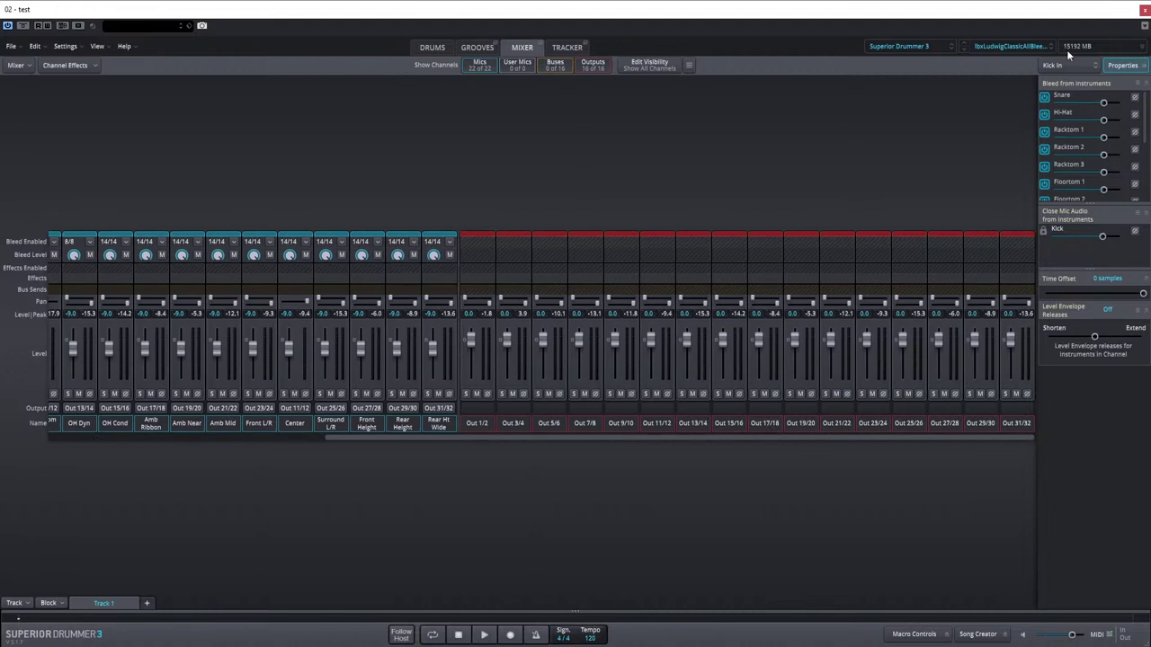
{"action": "left_click", "coordinate": [1144, 12]}
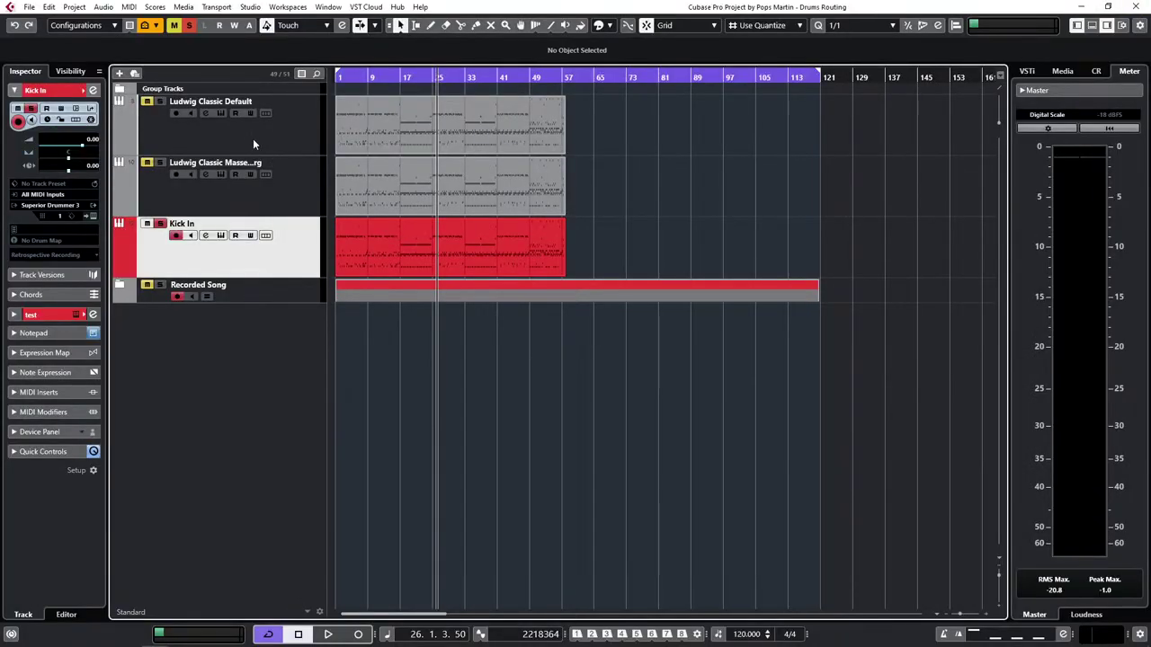
Step: Solo the Ludwig Classic Default track and examine its channels in the MixConsole and its Superior Drummer mixer, closing the plug-in
{"action": "left_click", "coordinate": [253, 144]}
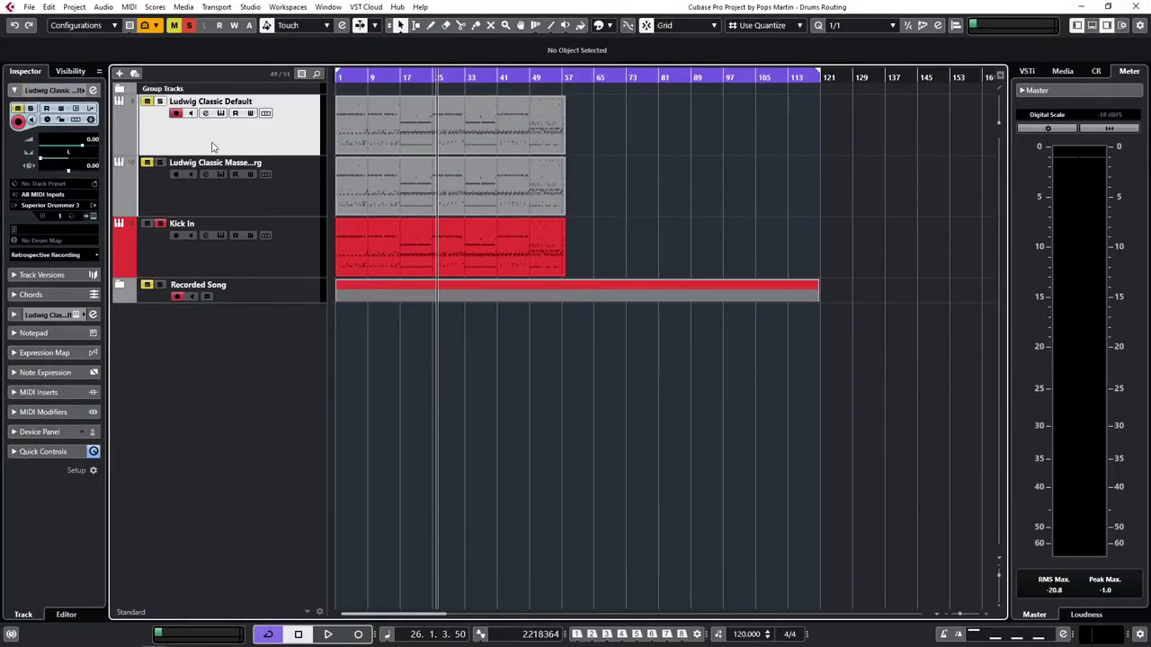
{"action": "left_click", "coordinate": [159, 100]}
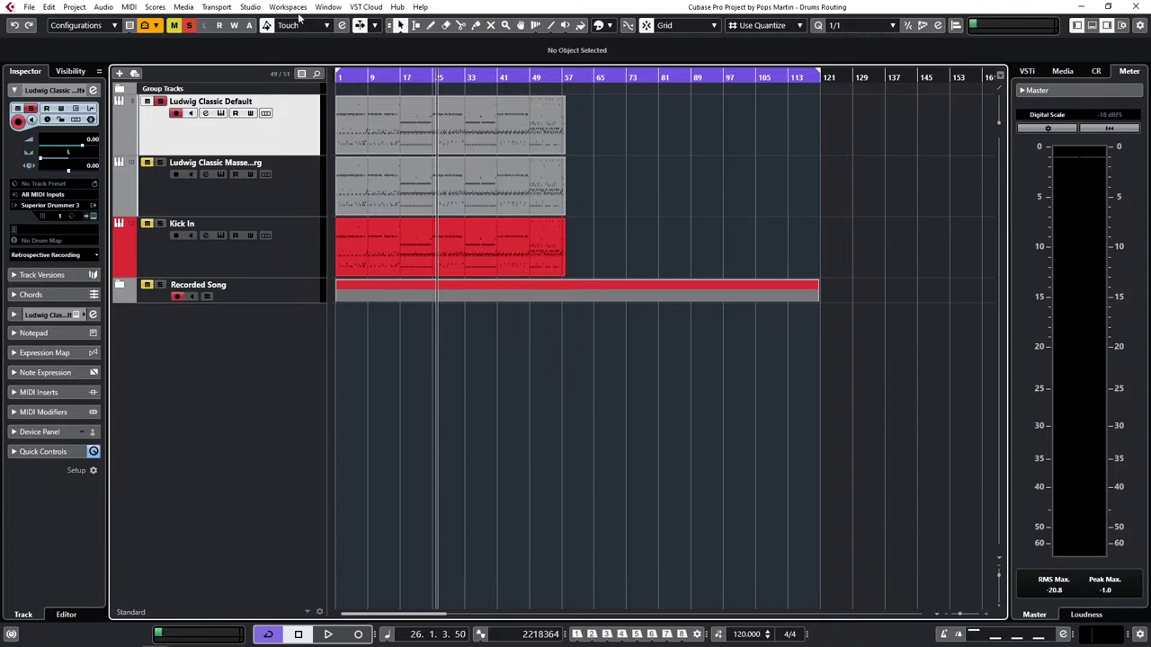
{"action": "key", "text": "F3"}
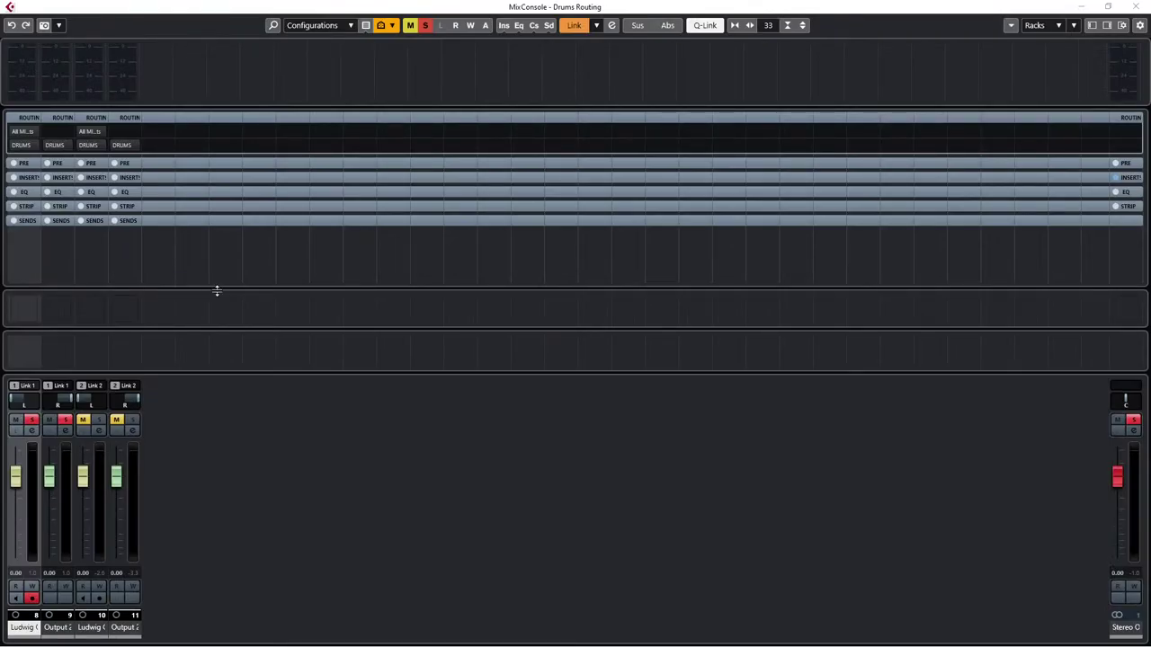
{"action": "left_click", "coordinate": [69, 502]}
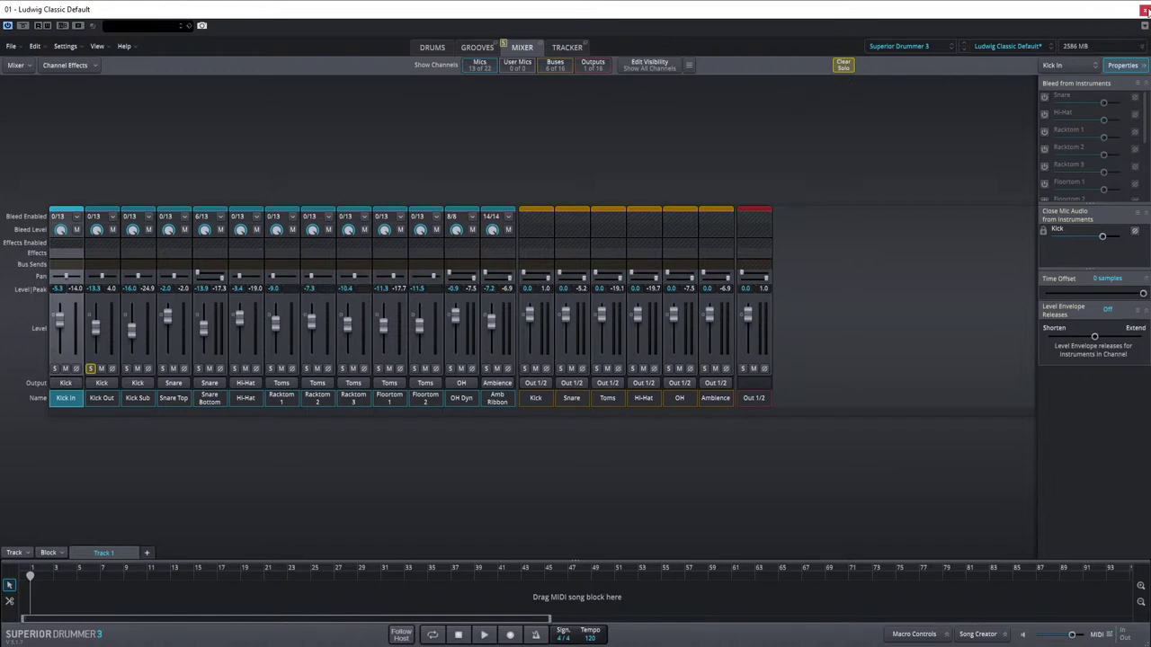
{"action": "left_click", "coordinate": [1143, 11]}
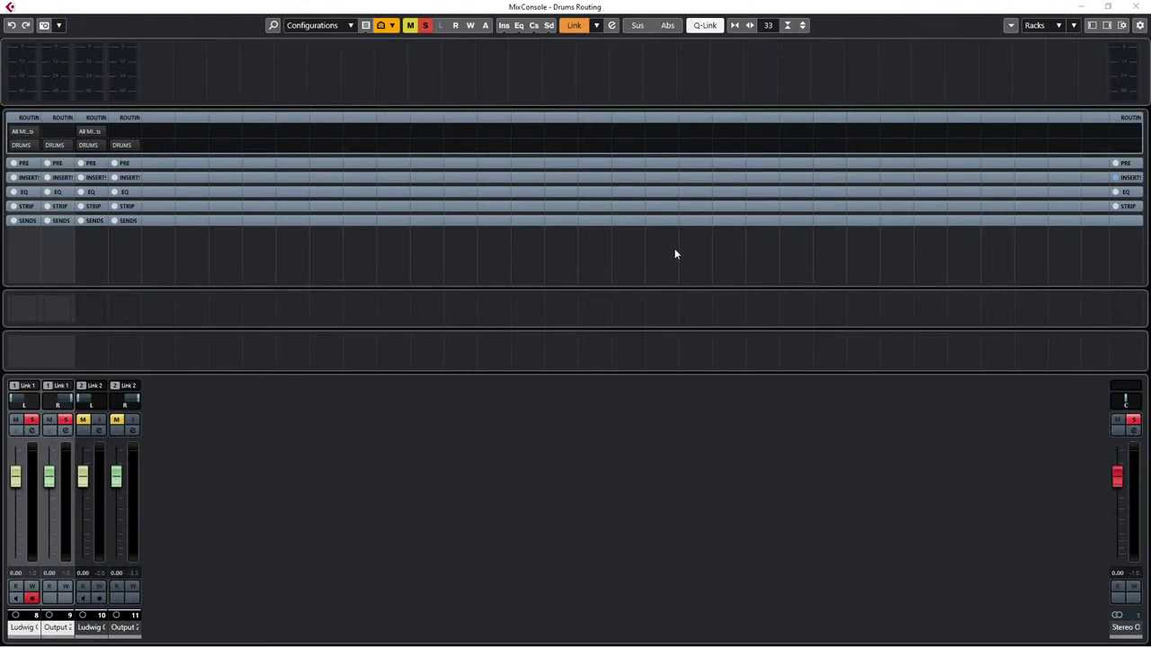
Step: In the MixConsole's channel visibility, hide both Ludwig kits' channels and show the channels from Kick In to FrontL
{"action": "left_click", "coordinate": [1091, 25]}
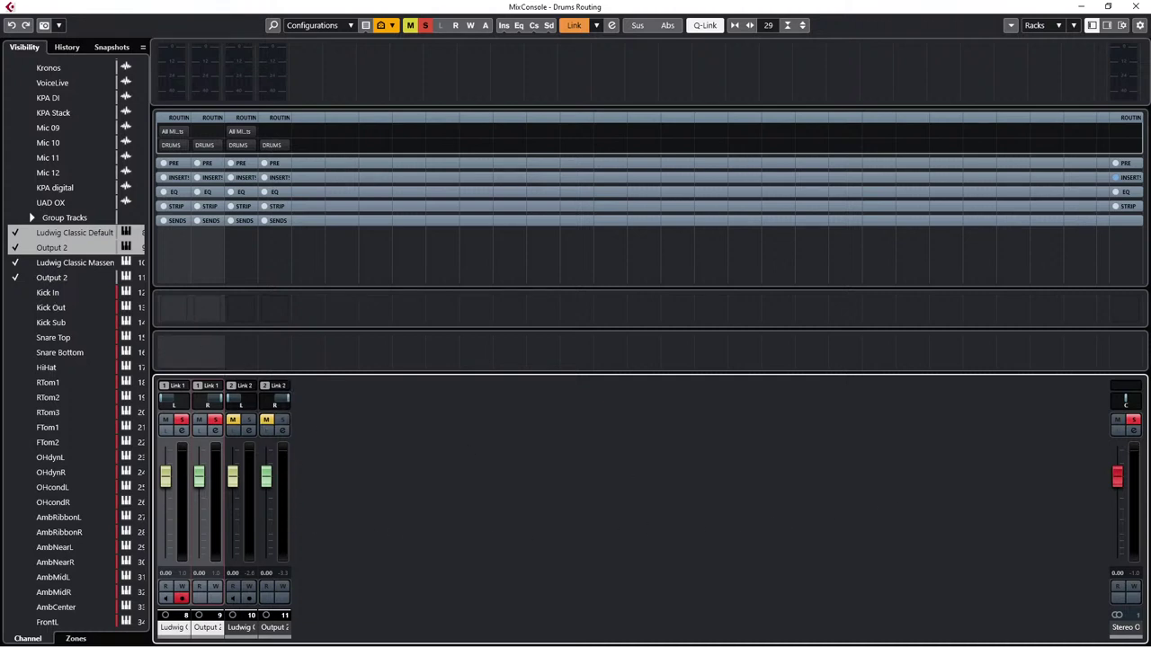
{"action": "left_click_drag", "start_coordinate": [15, 234], "coordinate": [15, 282]}
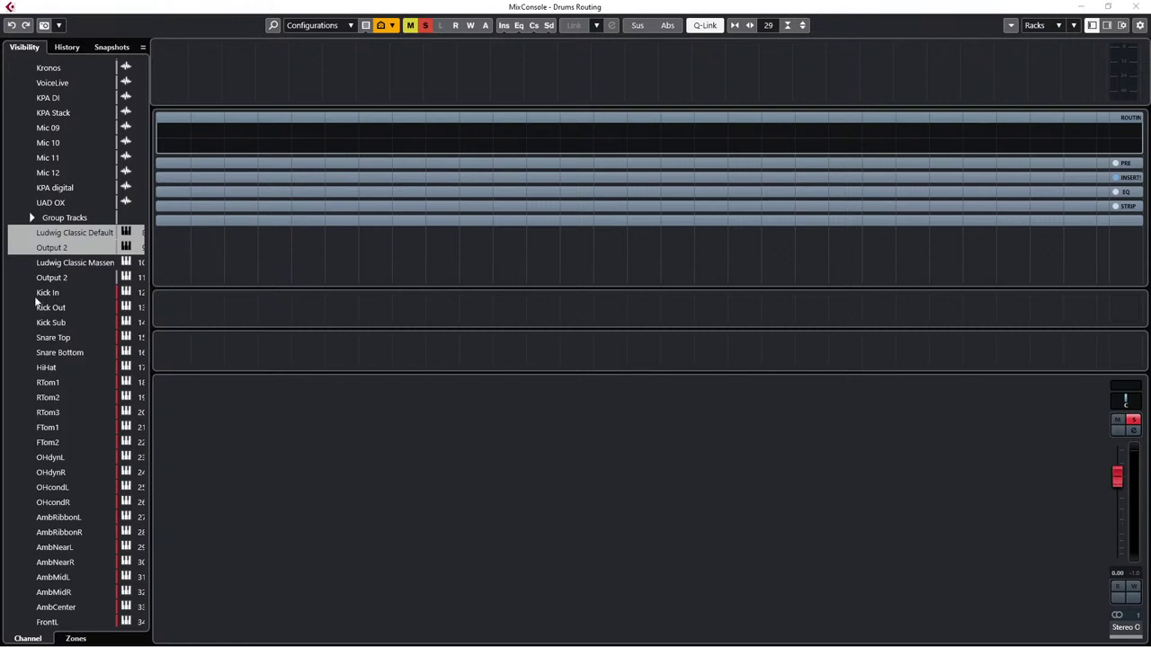
{"action": "left_click_drag", "start_coordinate": [29, 293], "coordinate": [13, 625]}
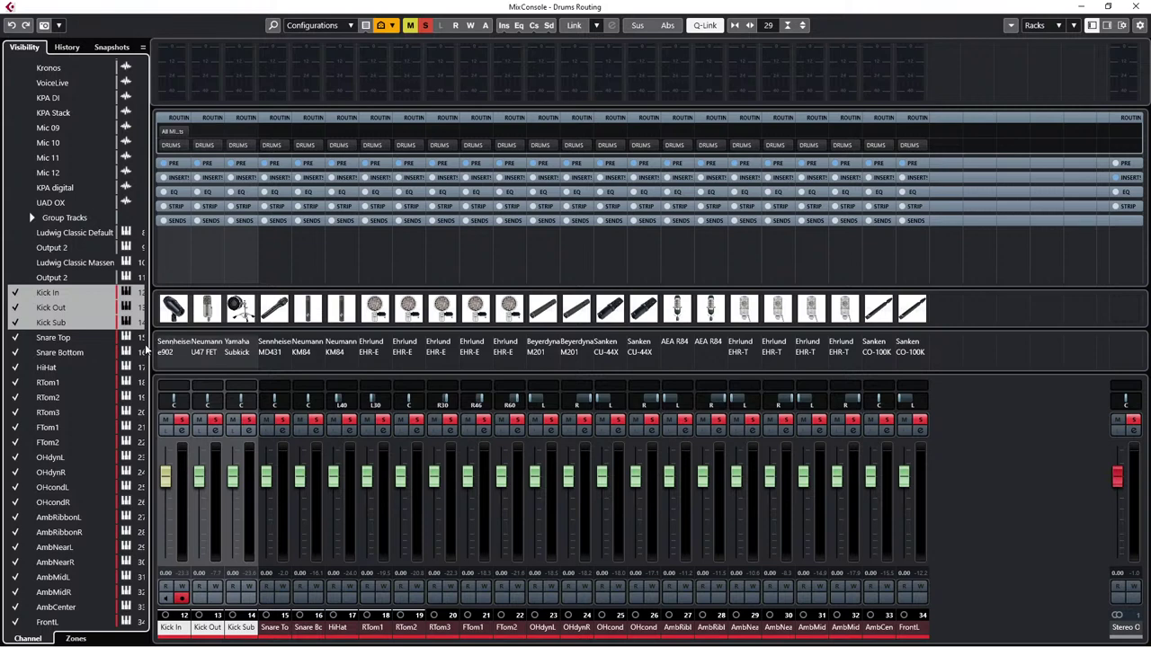
Step: Make the channels from FrontR to RearWideR visible in the MixConsole and hide the visibility list
{"action": "left_click", "coordinate": [45, 324]}
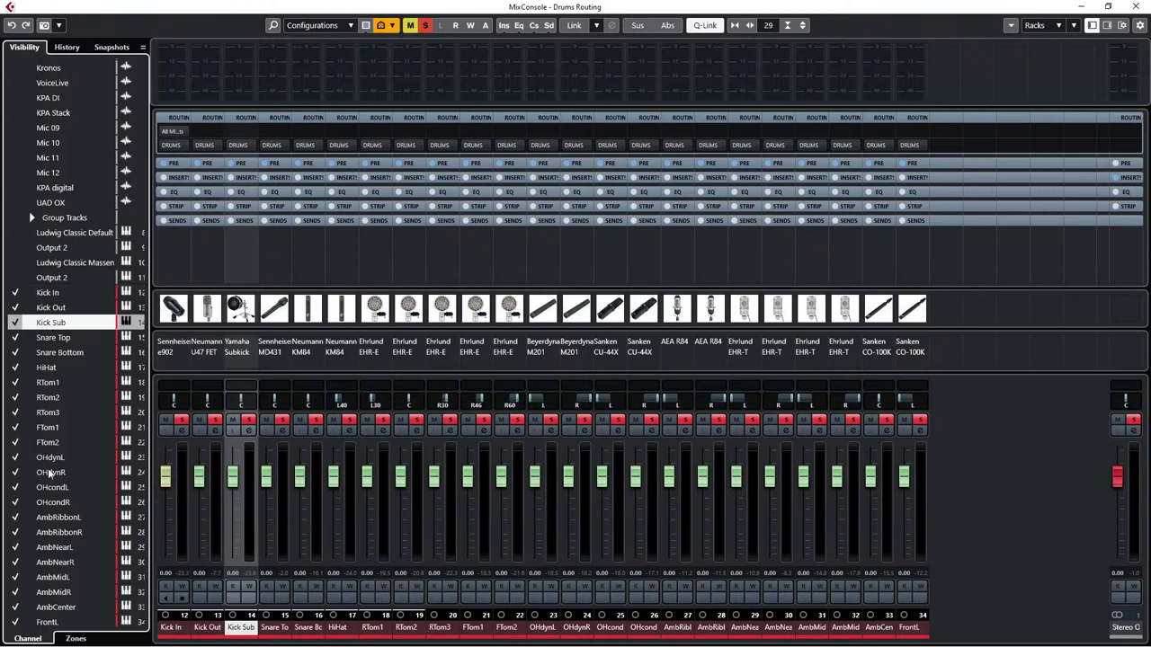
{"action": "scroll", "coordinate": [48, 468], "scroll_direction": "down", "scroll_amount": 5}
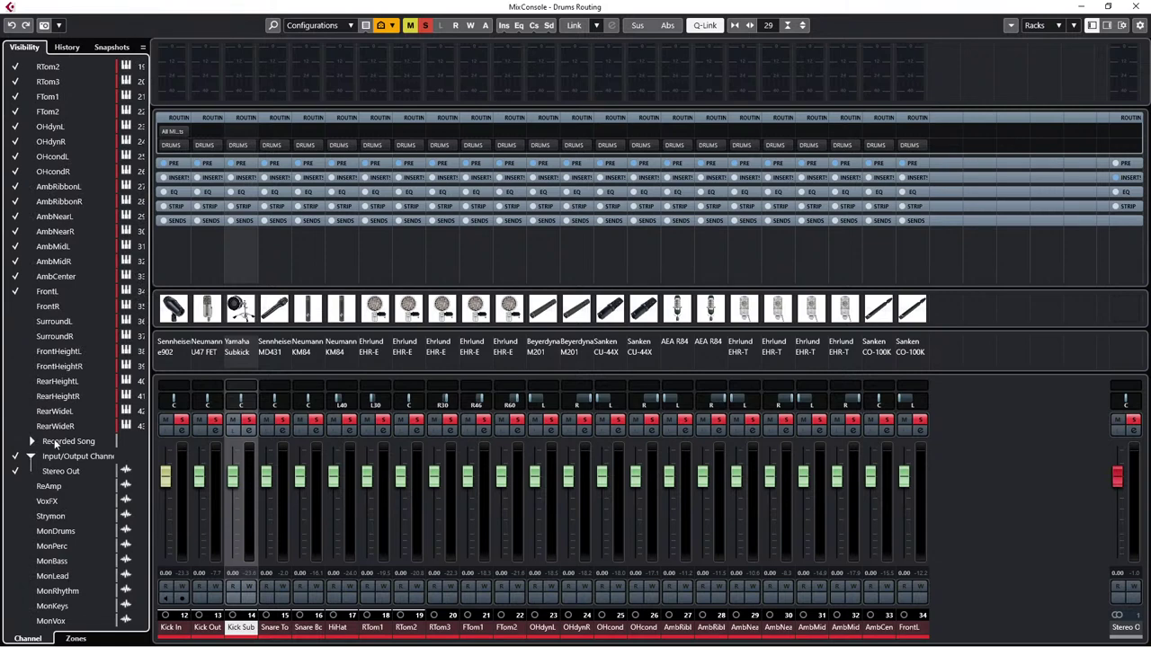
{"action": "left_click", "coordinate": [14, 308]}
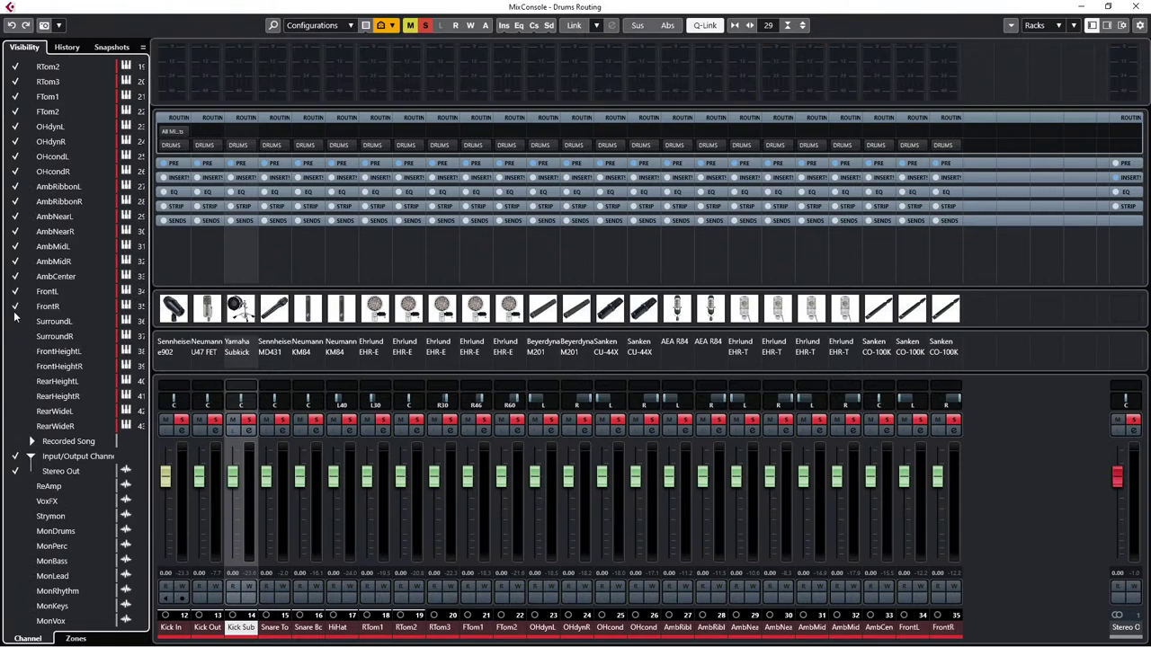
{"action": "left_click_drag", "start_coordinate": [18, 324], "coordinate": [24, 433]}
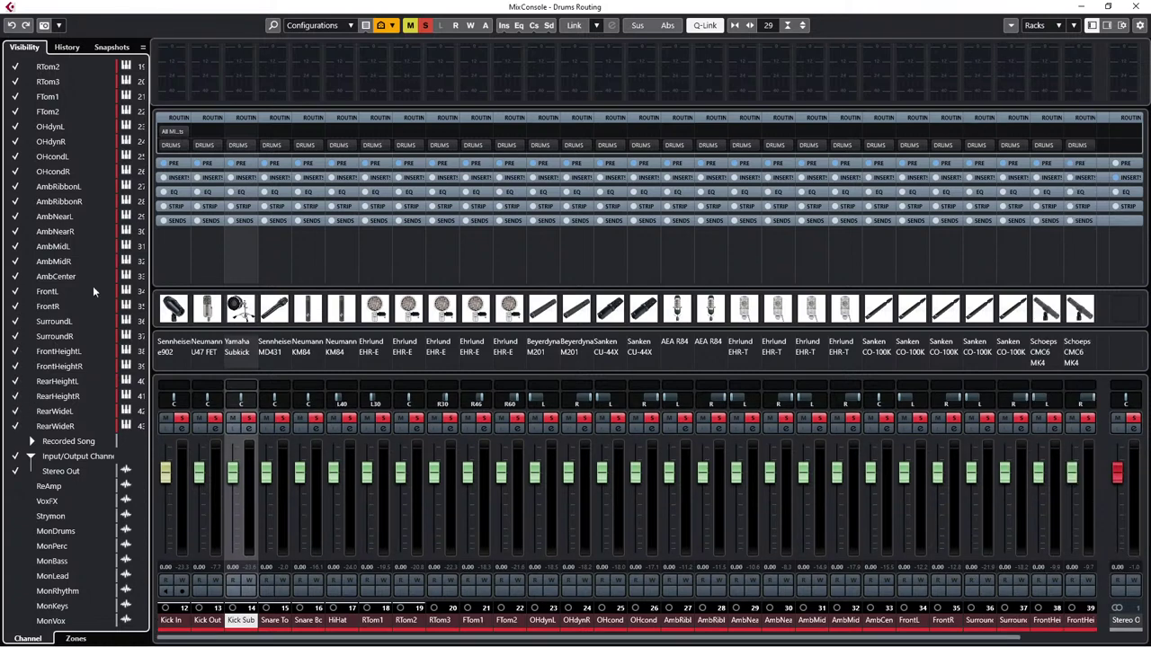
{"action": "left_click", "coordinate": [1090, 26]}
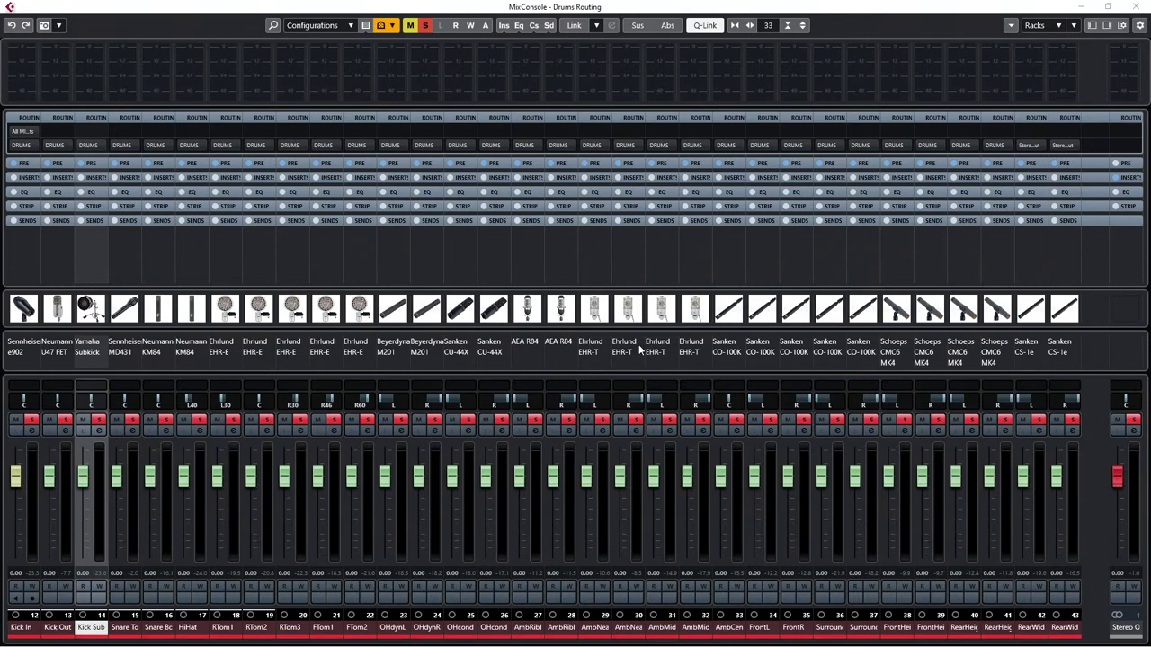
Step: Examine the Snare Top, Snare Bottom and AmbCenter to SurroundR channels, then the whole ambience group from AmbRibbonL to RearWideR
{"action": "left_click", "coordinate": [155, 628]}
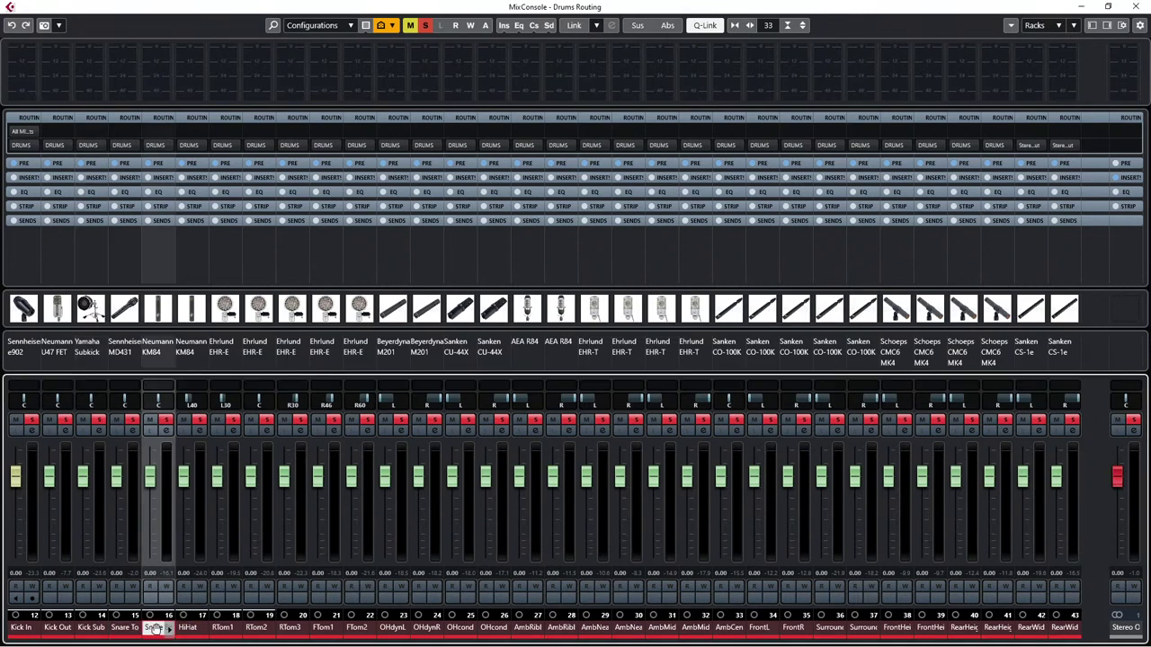
{"action": "left_click", "coordinate": [120, 348]}
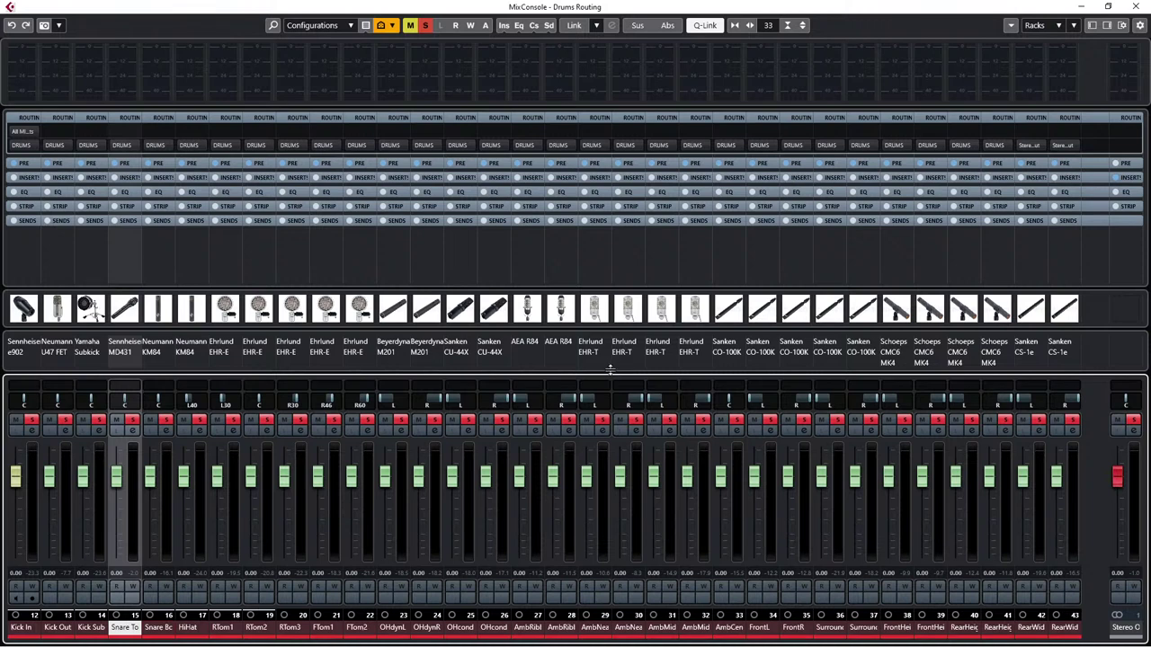
{"action": "left_click", "coordinate": [773, 510]}
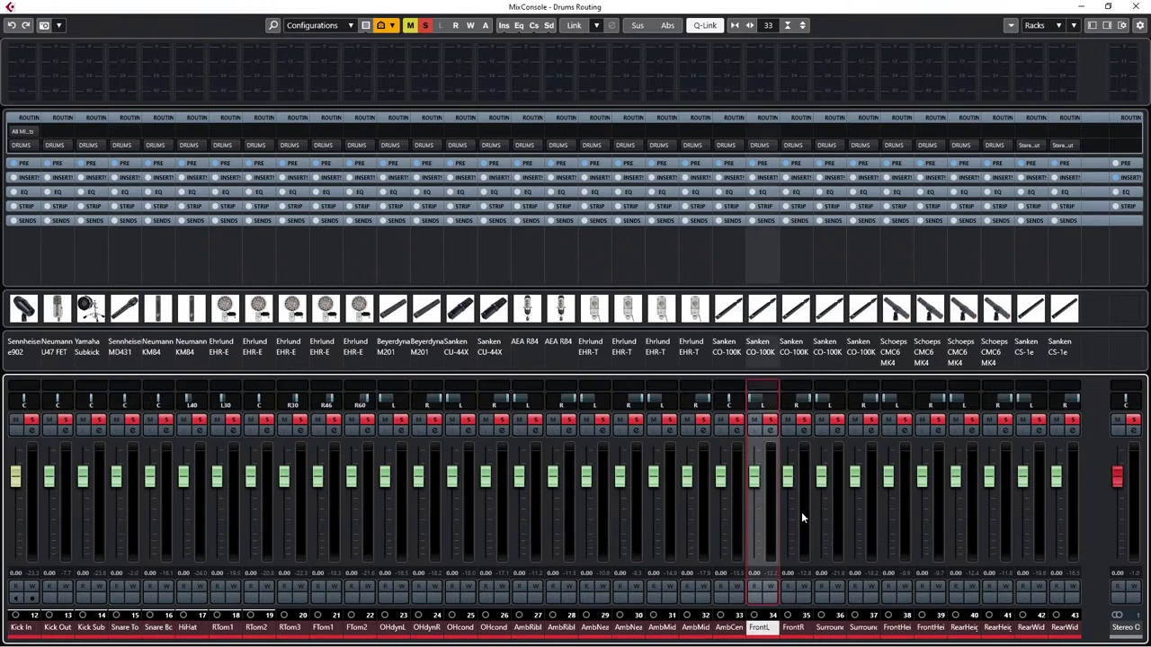
{"action": "left_click", "coordinate": [807, 512], "text": "ctrl"}
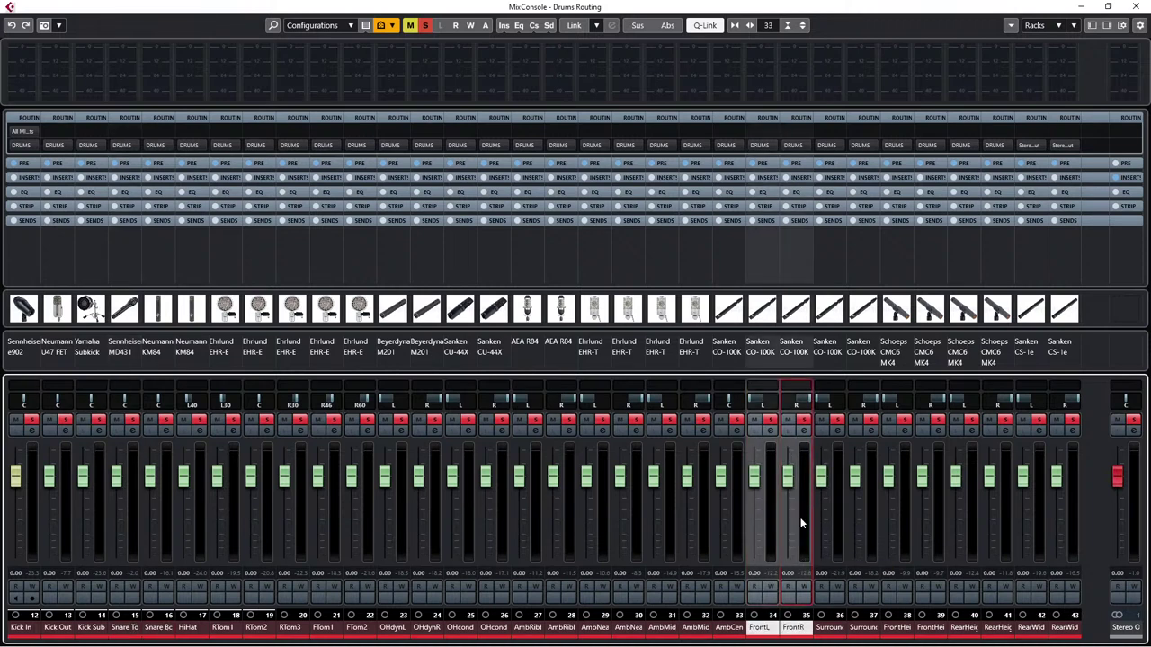
{"action": "left_click", "coordinate": [733, 525]}
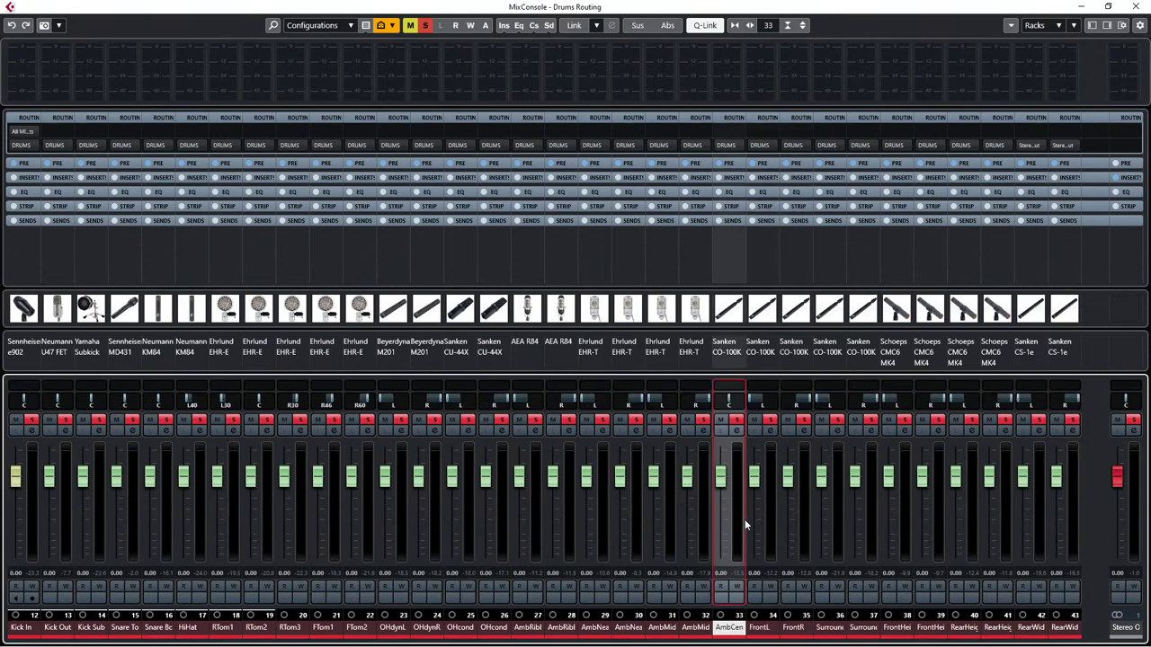
{"action": "left_click", "coordinate": [870, 522], "text": "shift"}
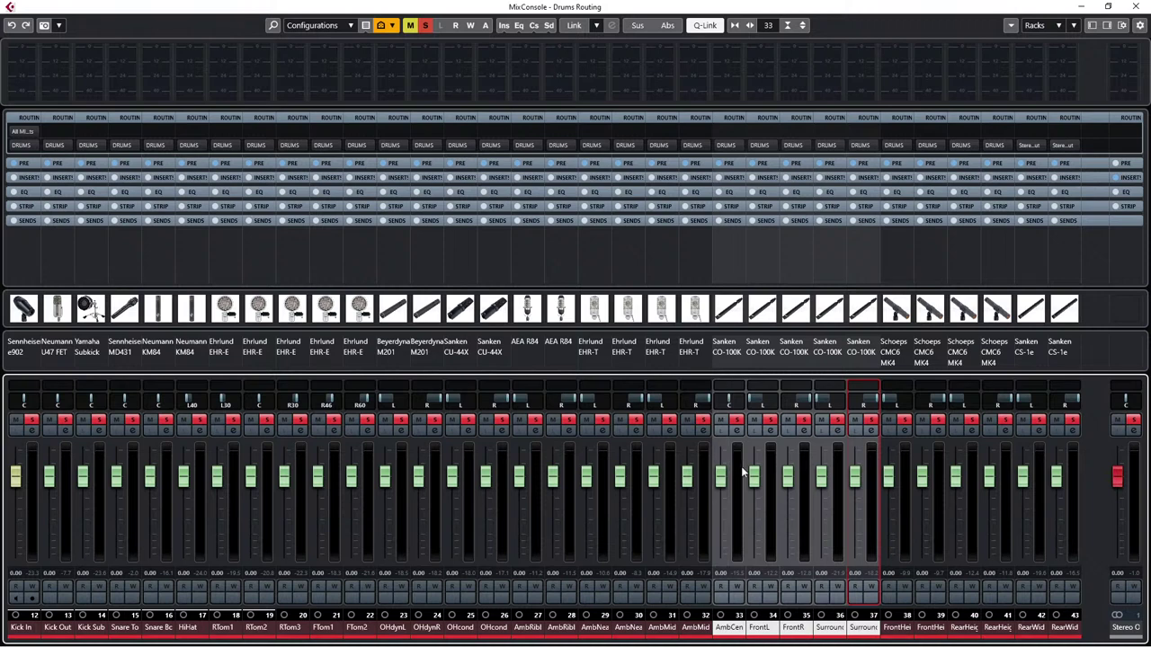
{"action": "left_click", "coordinate": [536, 516]}
{"action": "left_click", "coordinate": [1072, 518], "text": "shift"}
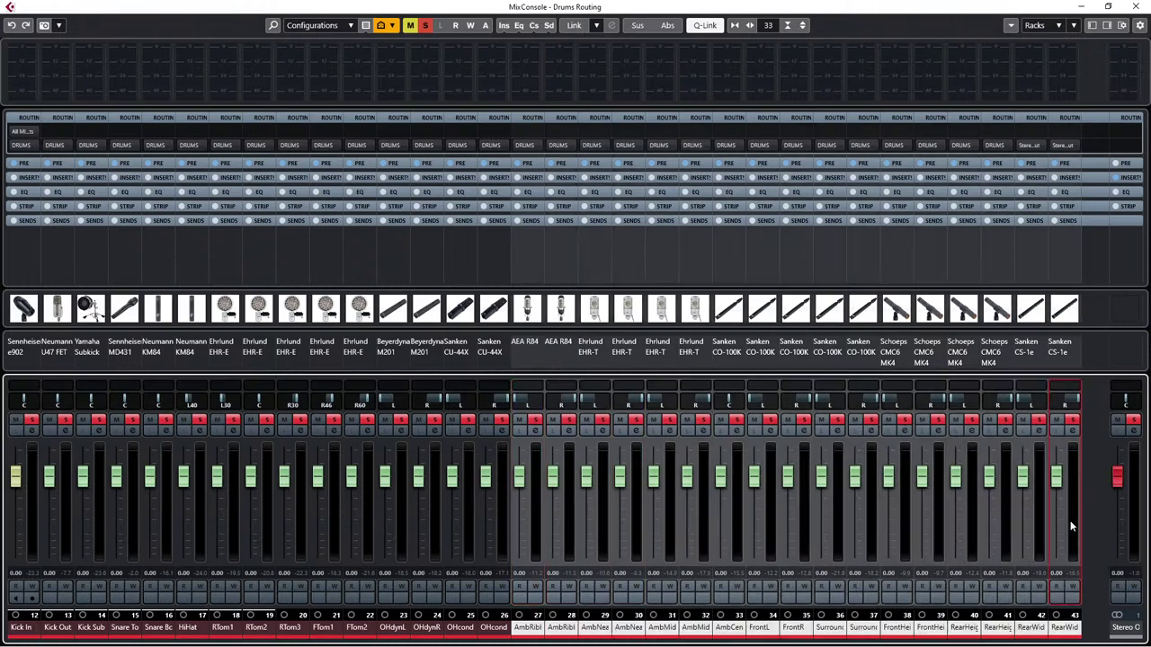
Step: Unsolo all close and overhead mic channels from Kick In to OHcondR together
{"action": "left_click", "coordinate": [498, 481]}
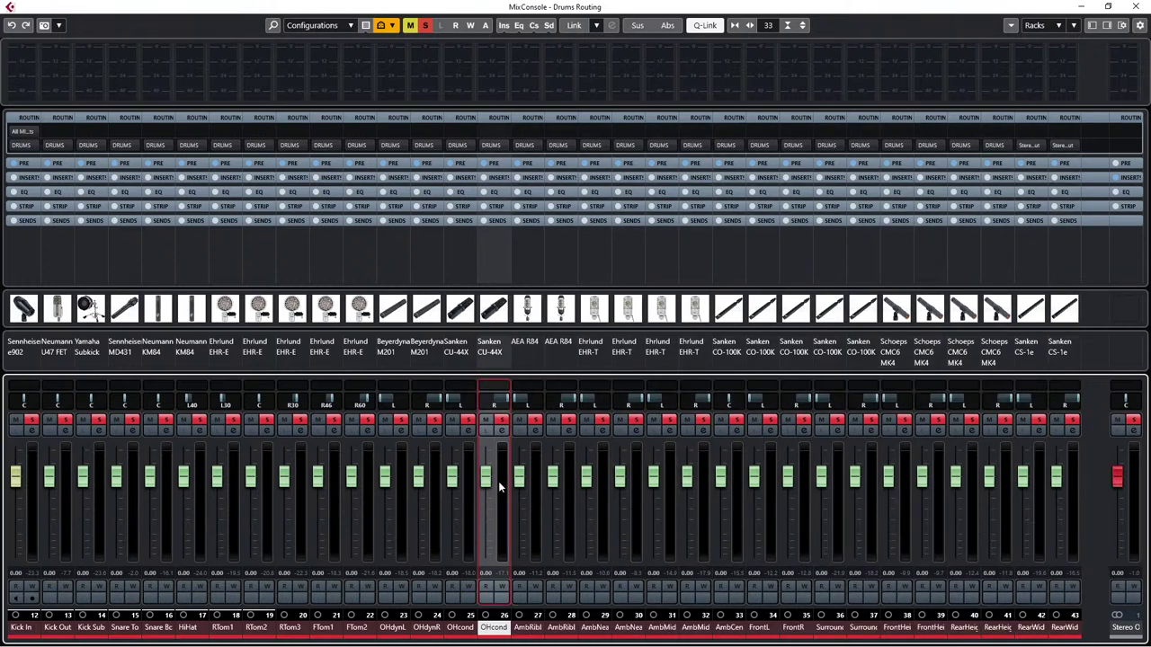
{"action": "left_click", "coordinate": [35, 521], "text": "shift"}
{"action": "left_click", "coordinate": [31, 421]}
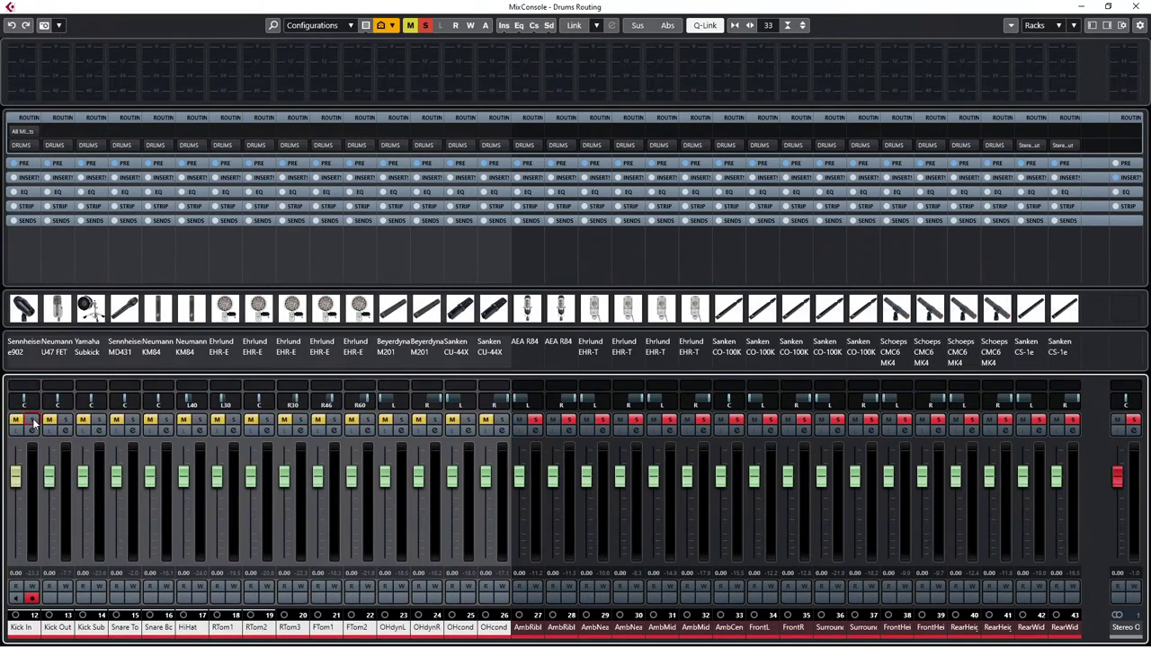
Step: Audition the soloed ambience channels from AmbRibbonL to RearWideR, unsolo them together during playback and stop
{"action": "left_click", "coordinate": [537, 515]}
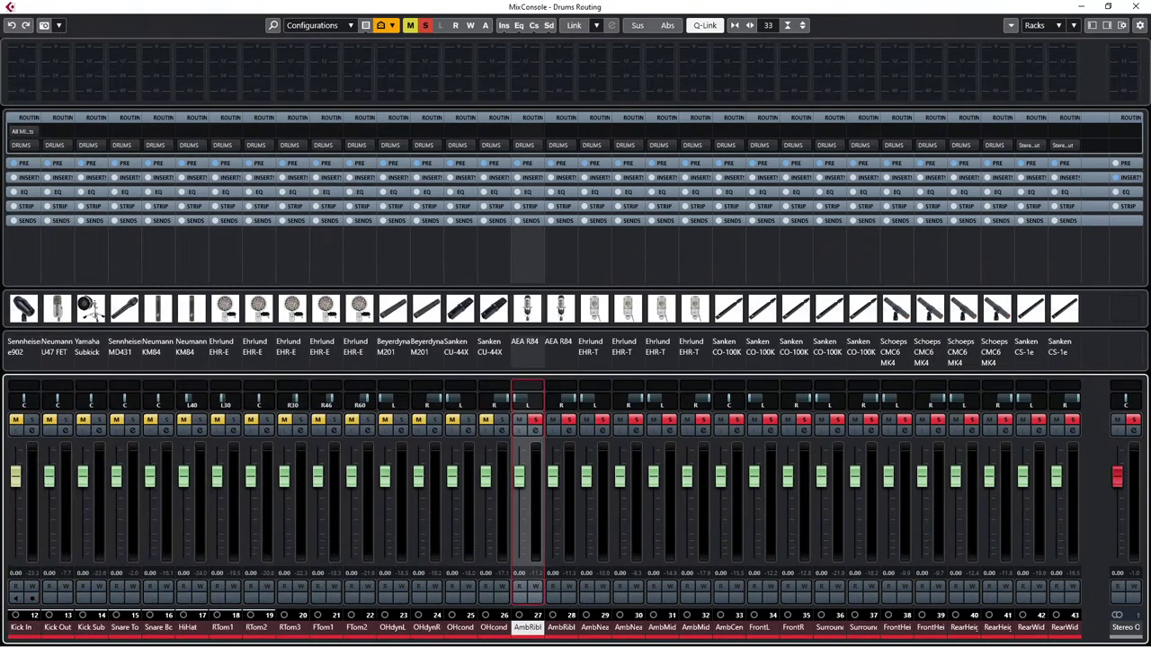
{"action": "left_click", "coordinate": [1070, 519], "text": "shift"}
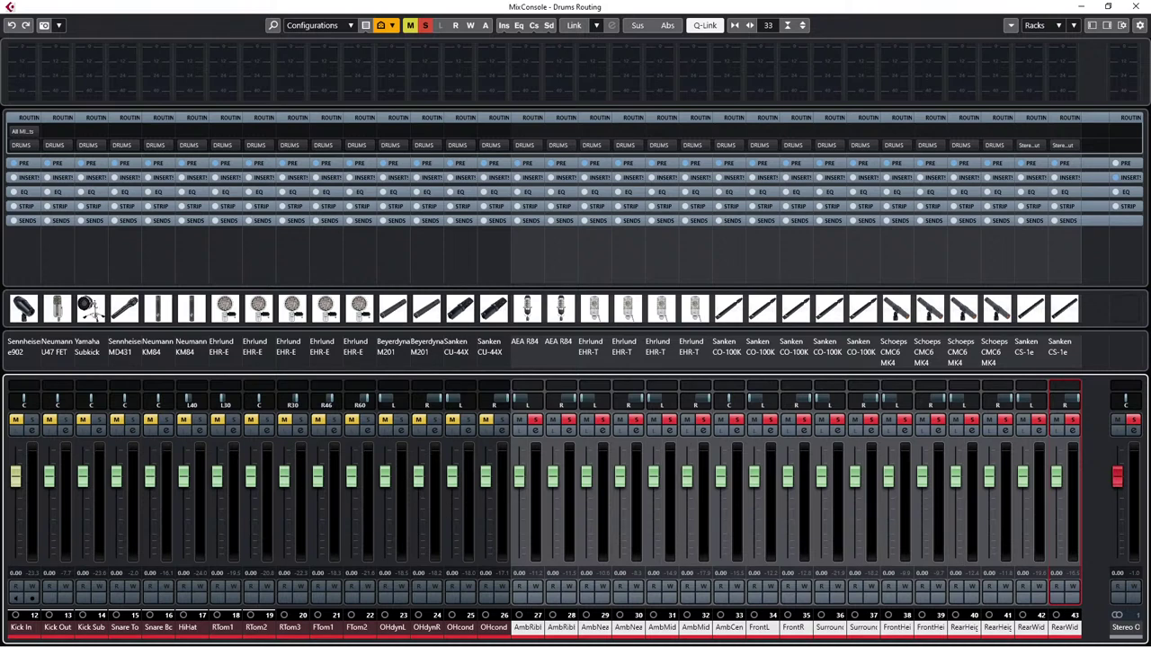
{"action": "key", "text": "space"}
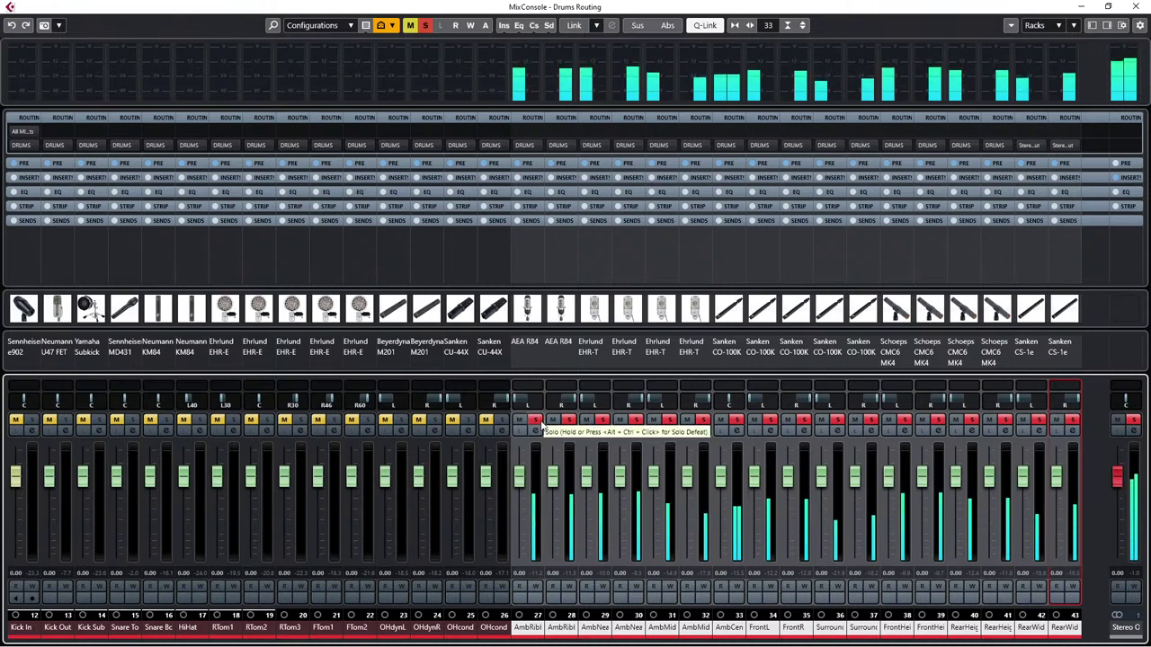
{"action": "left_click", "coordinate": [534, 422]}
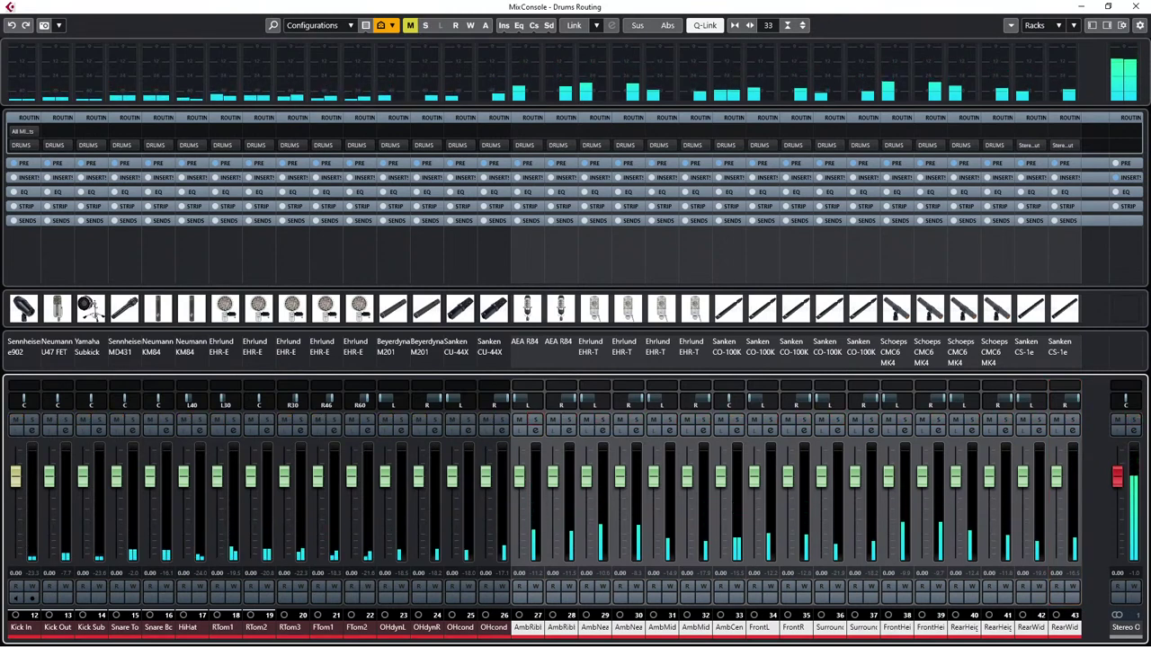
{"action": "key", "text": "space"}
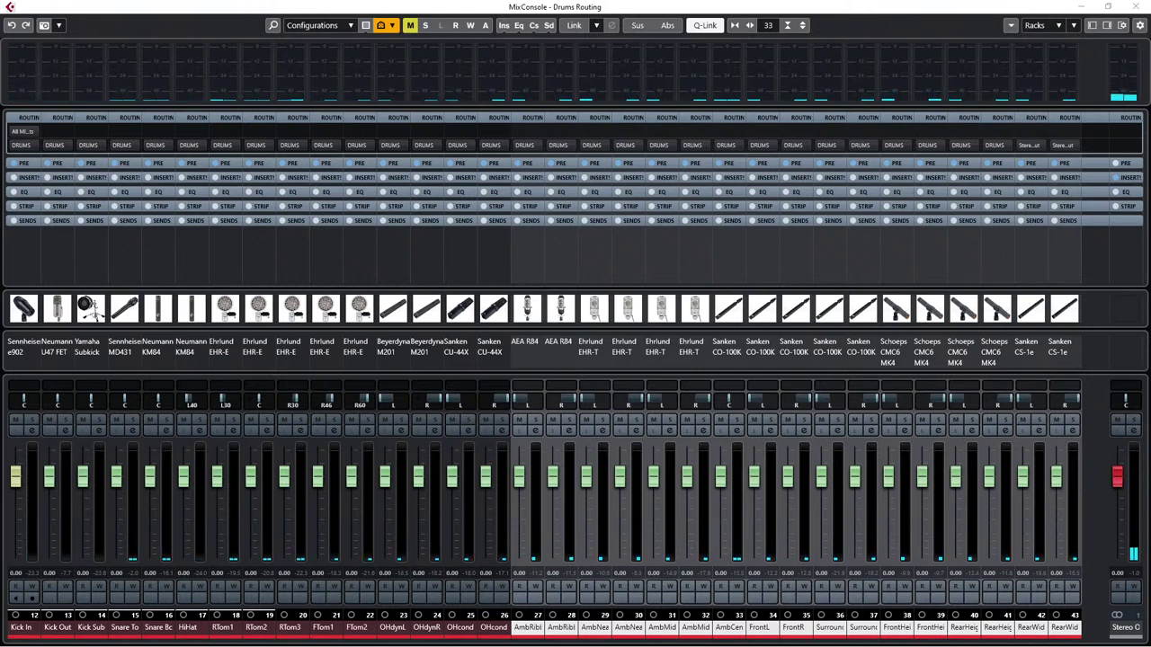
Step: During playback, pull the faders of all ambience channels from AmbRibbonL to RearWideR down together to minus infinity
{"action": "key", "text": "ctrl+shift+a"}
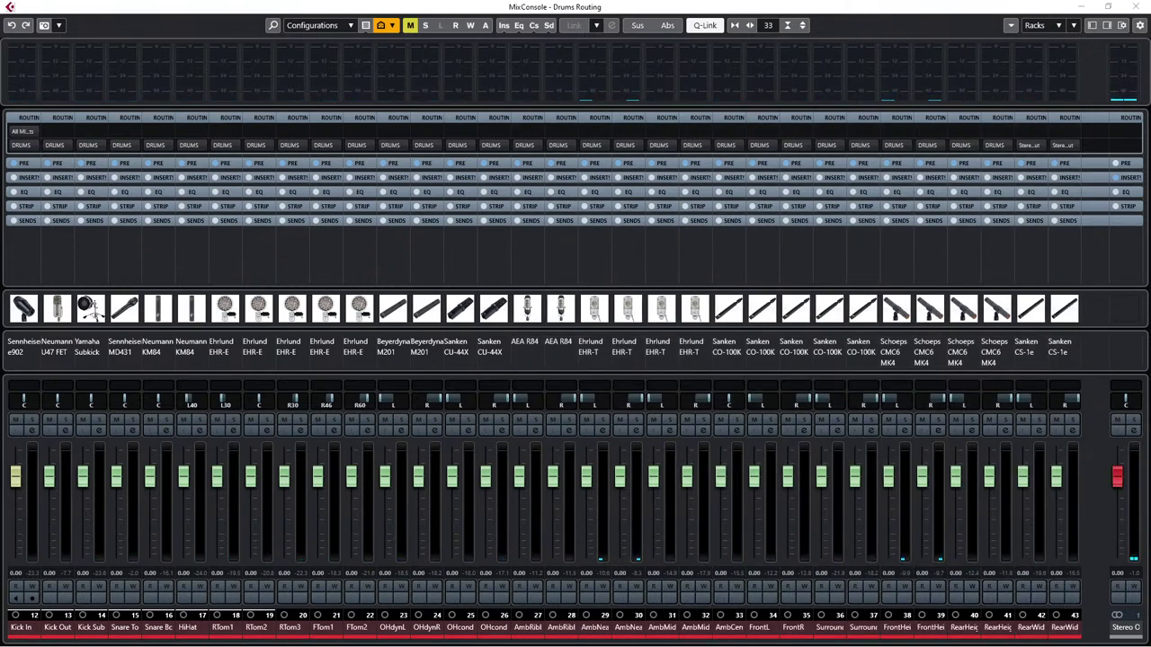
{"action": "left_click", "coordinate": [22, 626]}
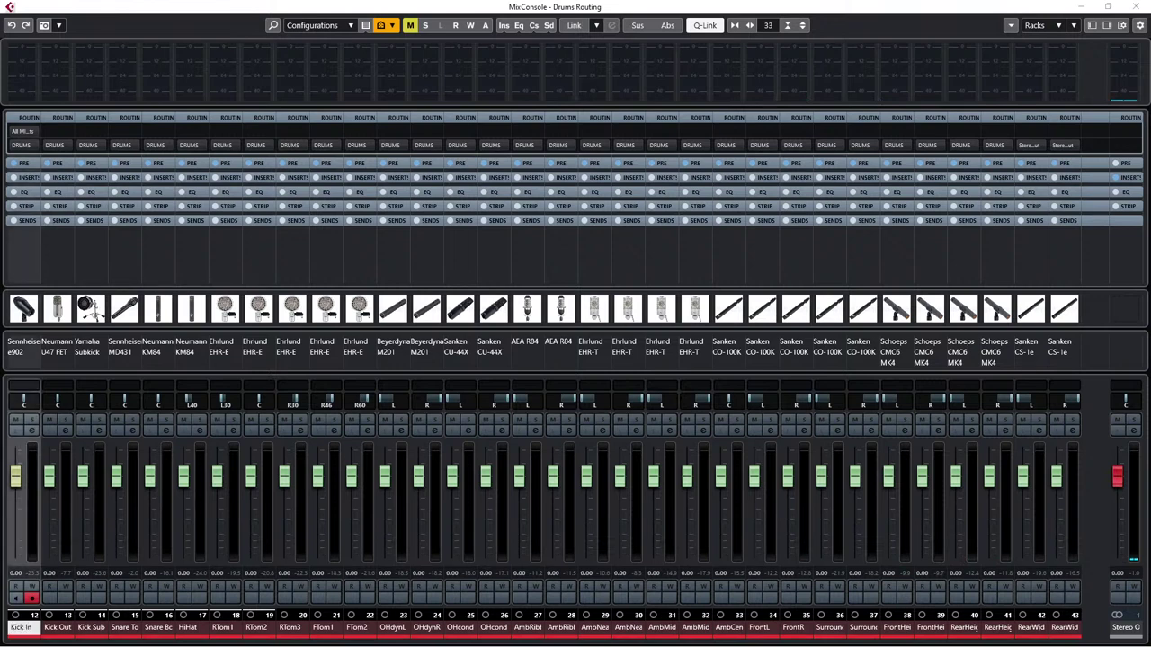
{"action": "left_click", "coordinate": [347, 7]}
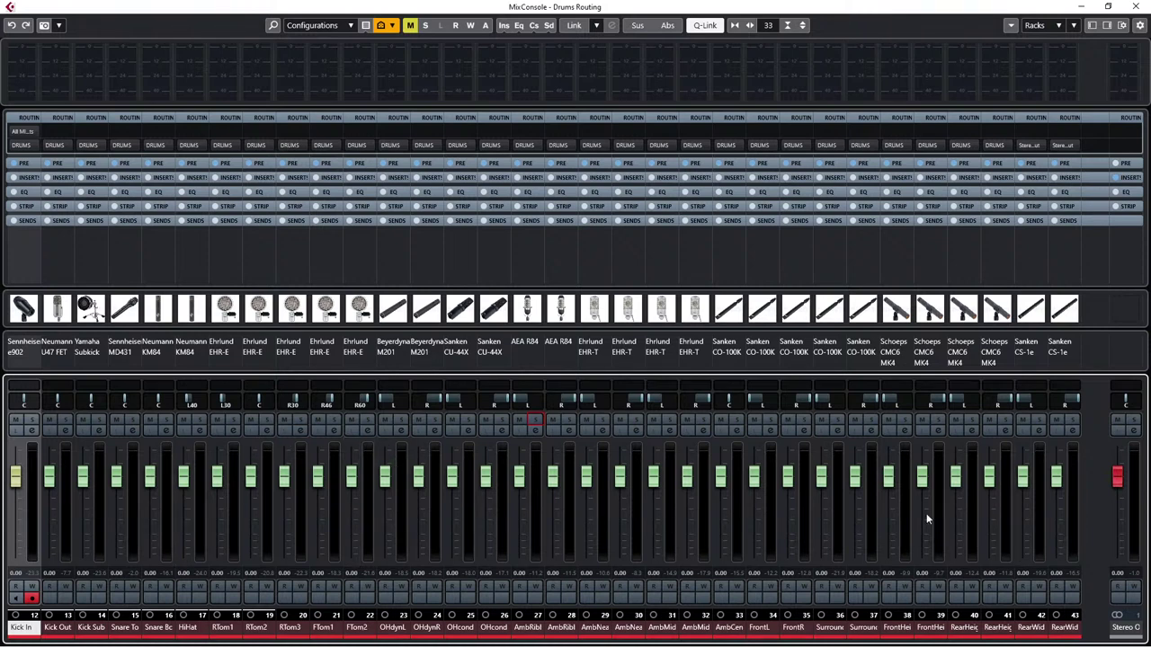
{"action": "key", "text": "space"}
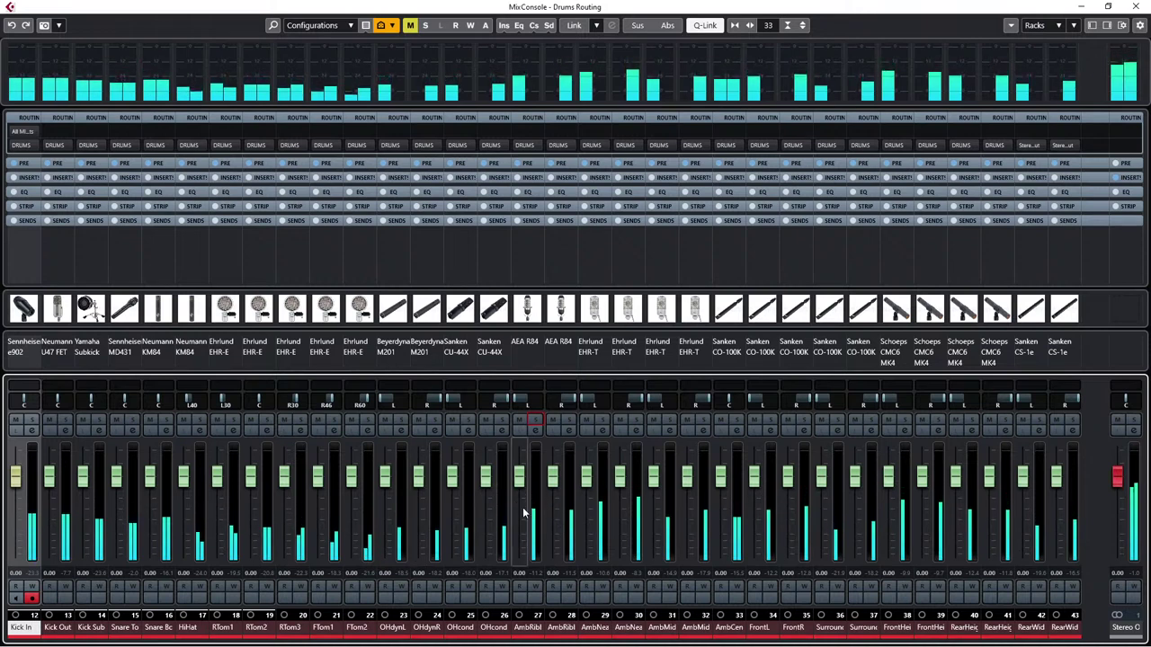
{"action": "left_click", "coordinate": [540, 481]}
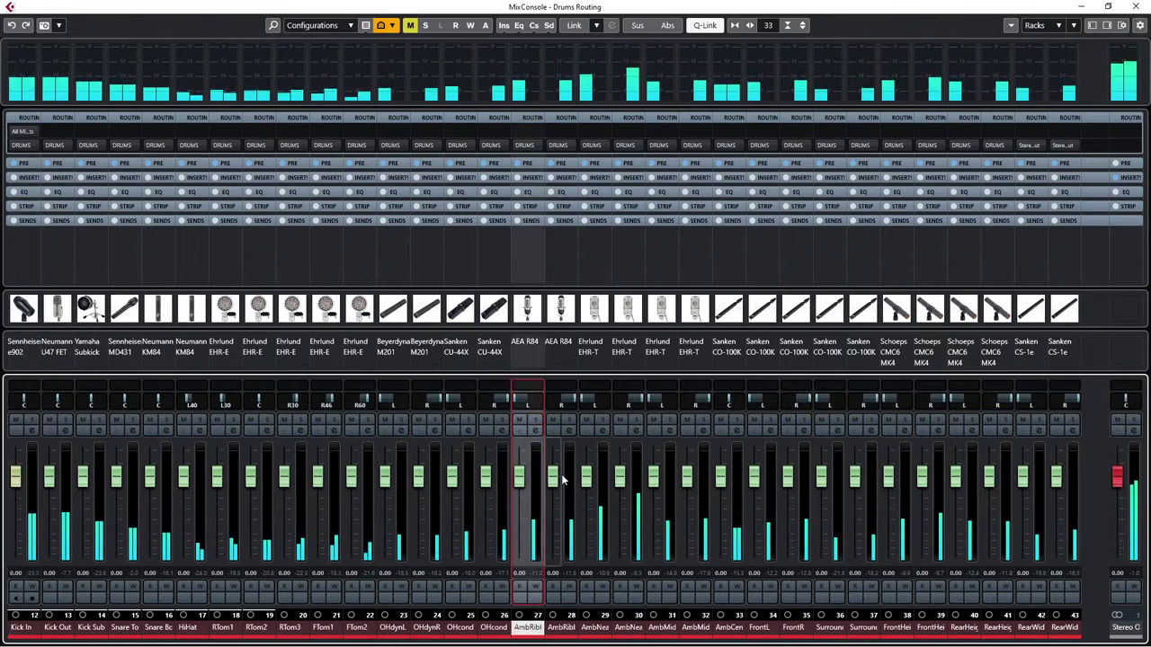
{"action": "left_click", "coordinate": [1076, 507], "text": "shift"}
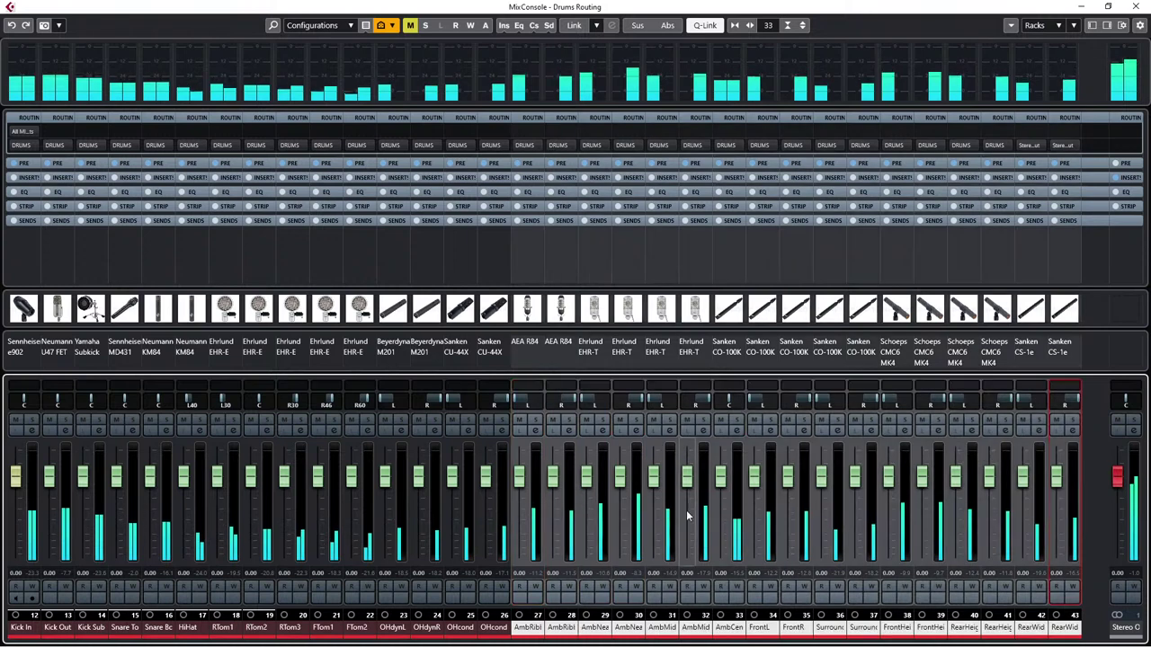
{"action": "left_click_drag", "start_coordinate": [519, 479], "coordinate": [530, 571]}
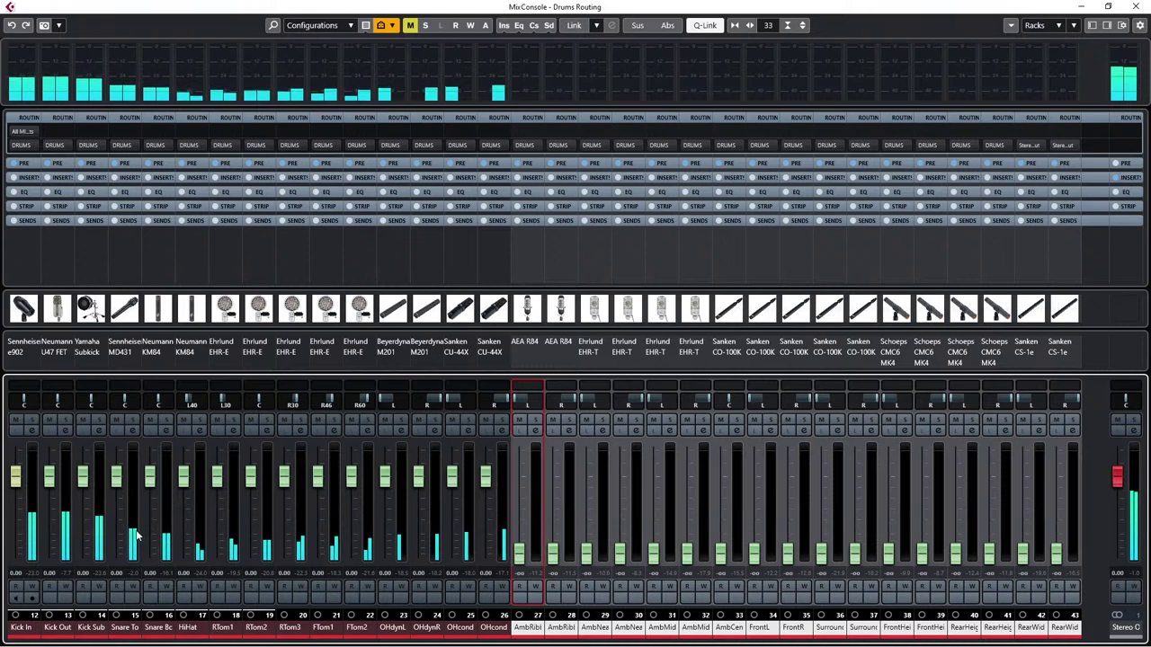
Step: Solo the Snare Top channel, set its fader to 2.92 dB and unsolo it
{"action": "left_click", "coordinate": [133, 422]}
{"action": "left_click_drag", "start_coordinate": [116, 474], "coordinate": [116, 456]}
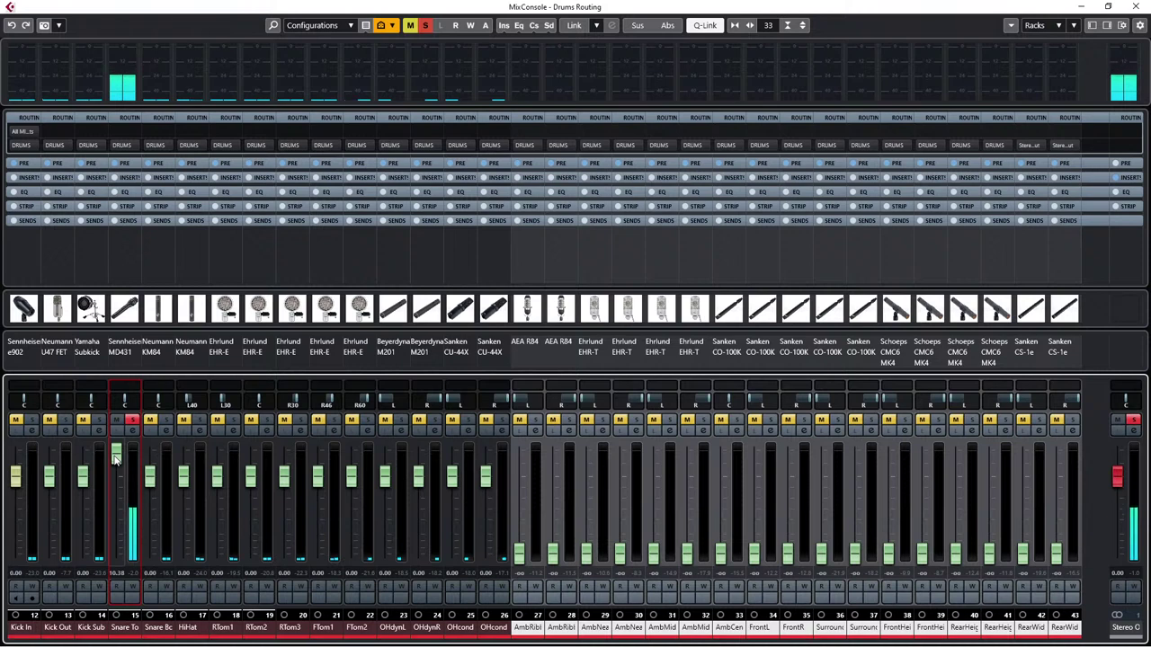
{"action": "mouse_move", "coordinate": [115, 458]}
{"action": "left_mouse_down"}
{"action": "mouse_move", "coordinate": [110, 494]}
{"action": "mouse_move", "coordinate": [107, 473]}
{"action": "left_mouse_up"}
{"action": "key", "text": "s"}
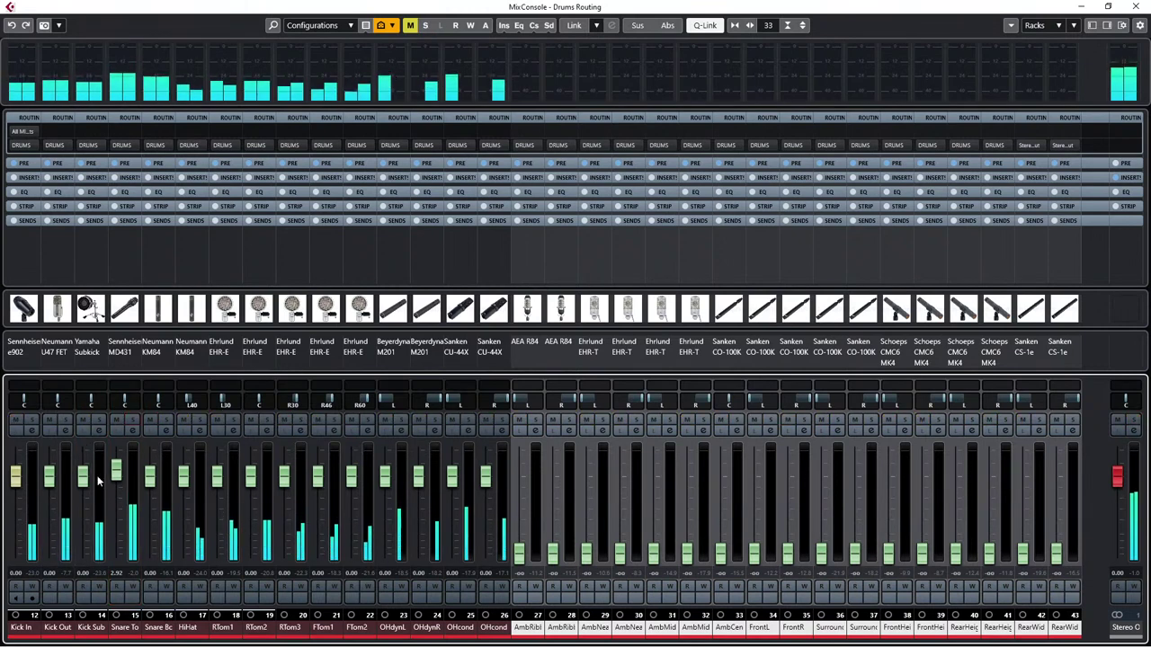
Step: Solo the Snare Bottom channel, raise its fader to 2.92 dB and unsolo it
{"action": "left_click", "coordinate": [155, 481]}
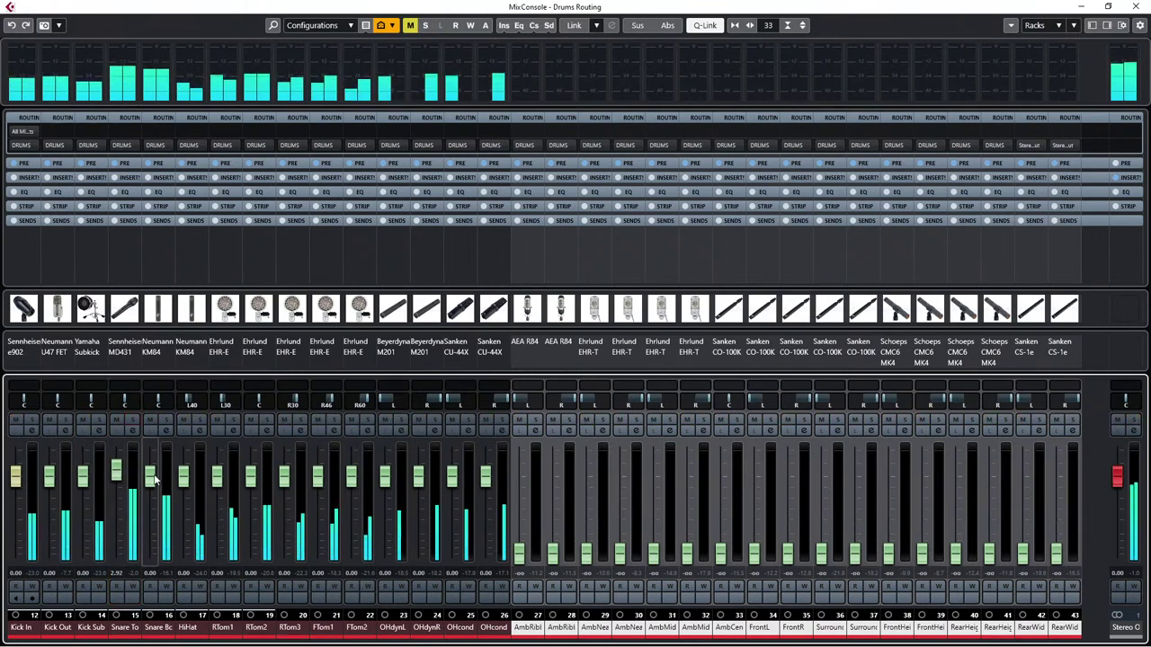
{"action": "key", "text": "s"}
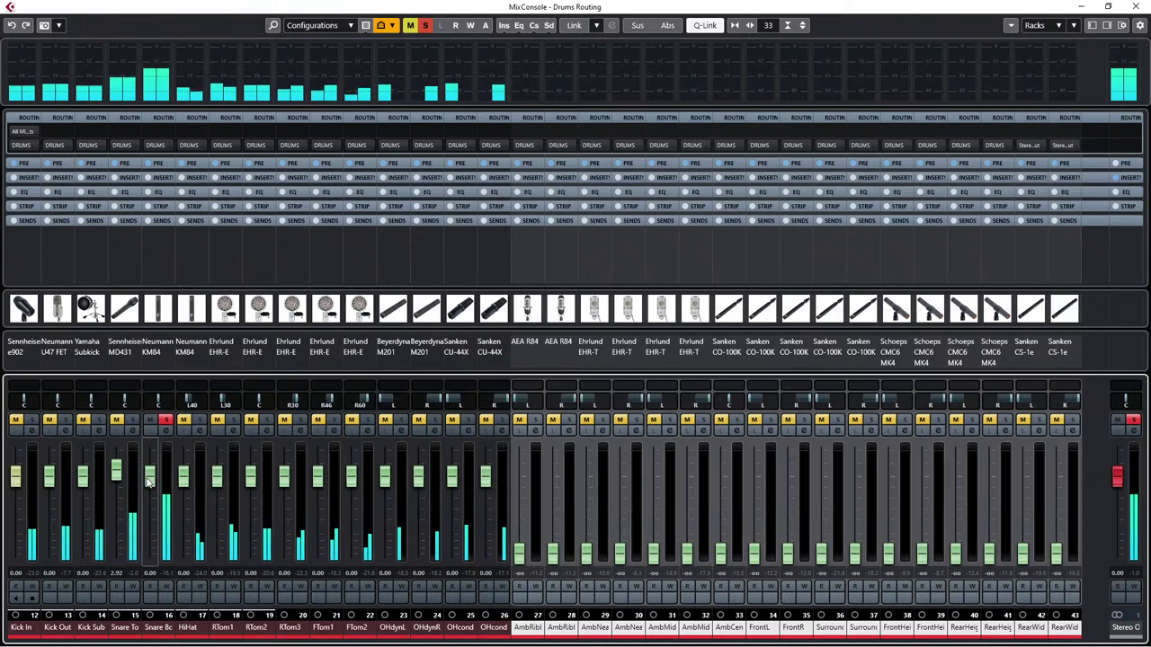
{"action": "left_click_drag", "start_coordinate": [151, 483], "coordinate": [151, 479]}
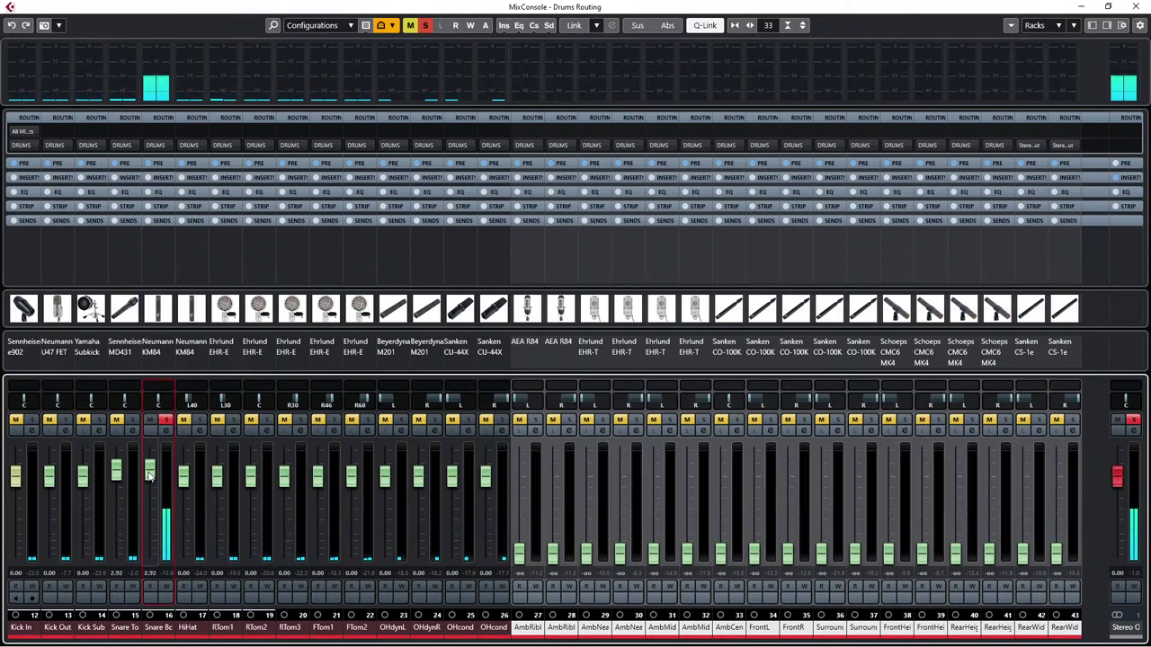
{"action": "left_click", "coordinate": [166, 421]}
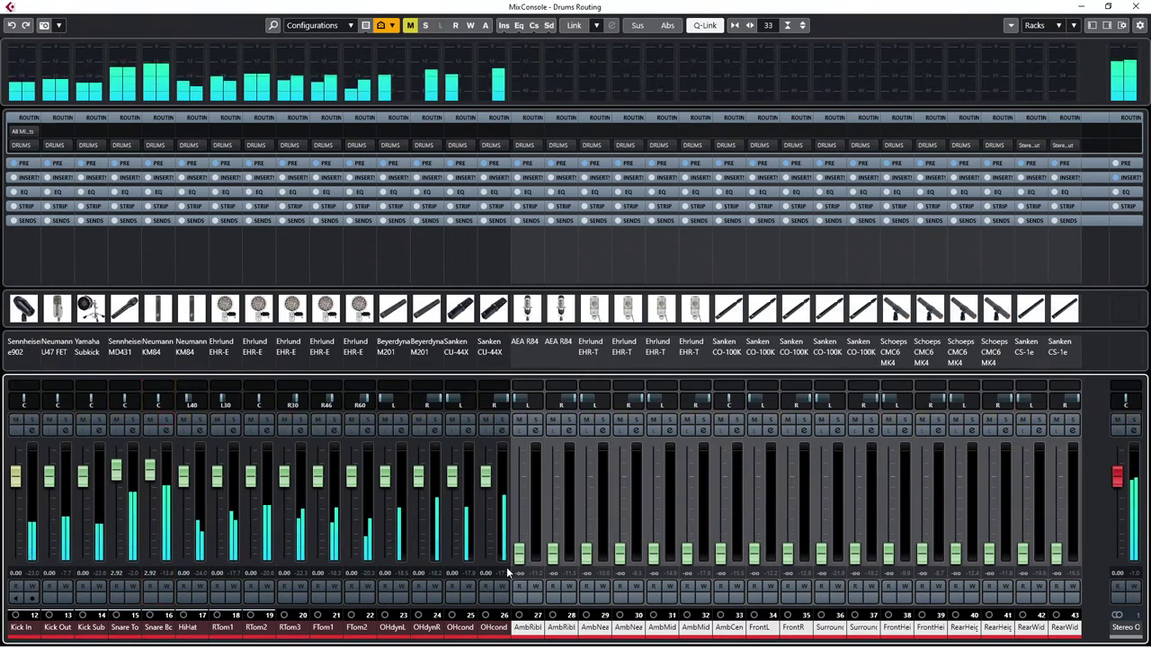
Step: Raise the selected ambience channel faders together to -11.5 dB and return to the project window
{"action": "left_click_drag", "start_coordinate": [519, 553], "coordinate": [519, 505]}
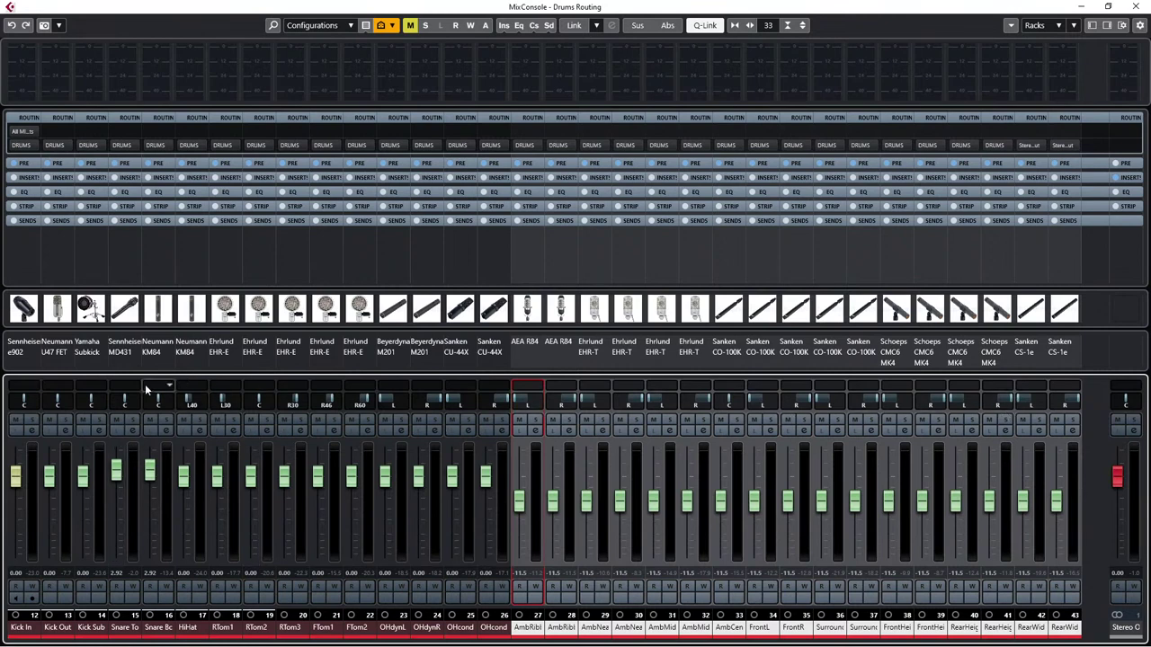
{"action": "key", "text": "F3"}
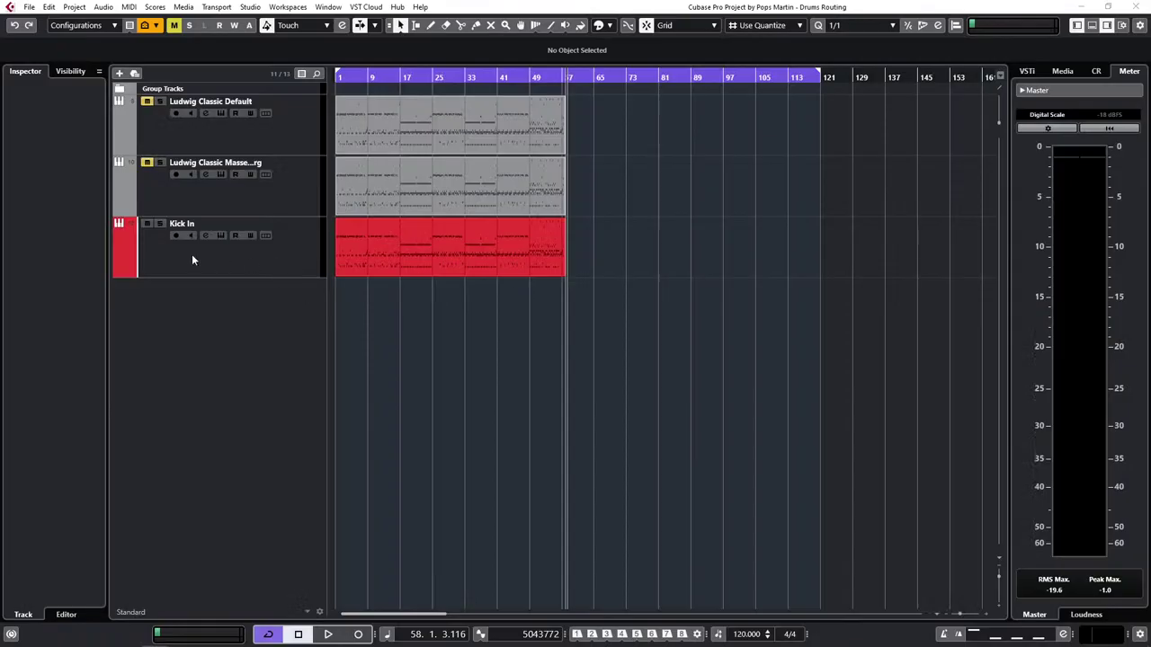
Step: Open the Kick In track's Superior Drummer mixer and examine the output routing of the mic channels and the outputs from 1/2 to 31/32
{"action": "left_click", "coordinate": [222, 234]}
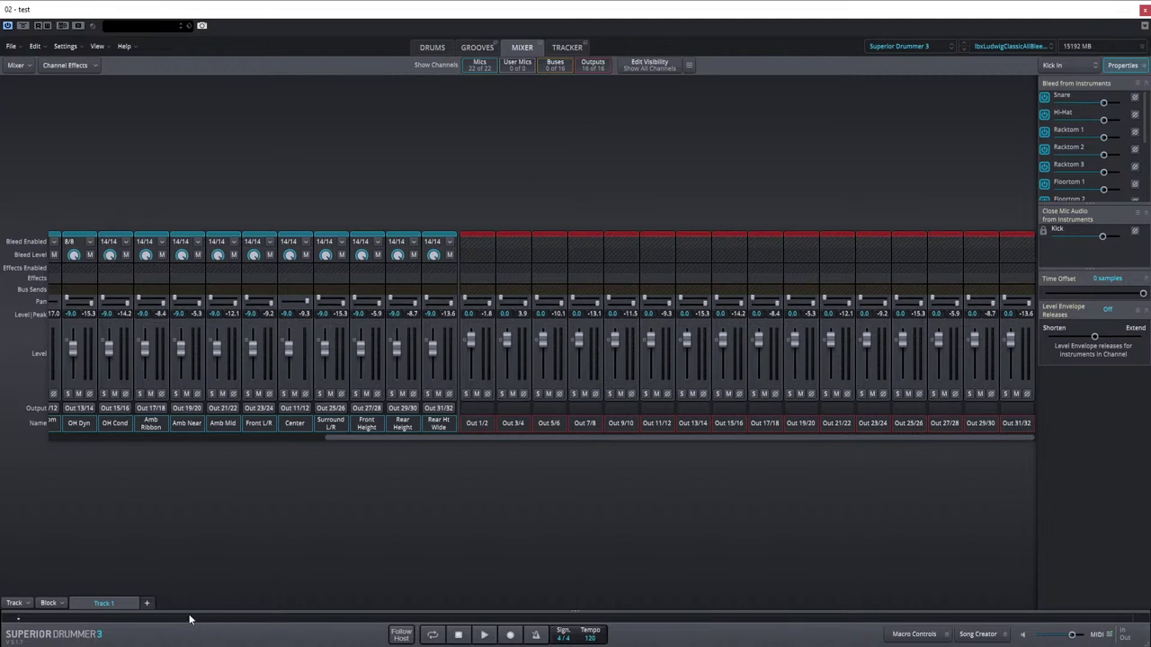
{"action": "left_click_drag", "start_coordinate": [370, 434], "coordinate": [15, 446]}
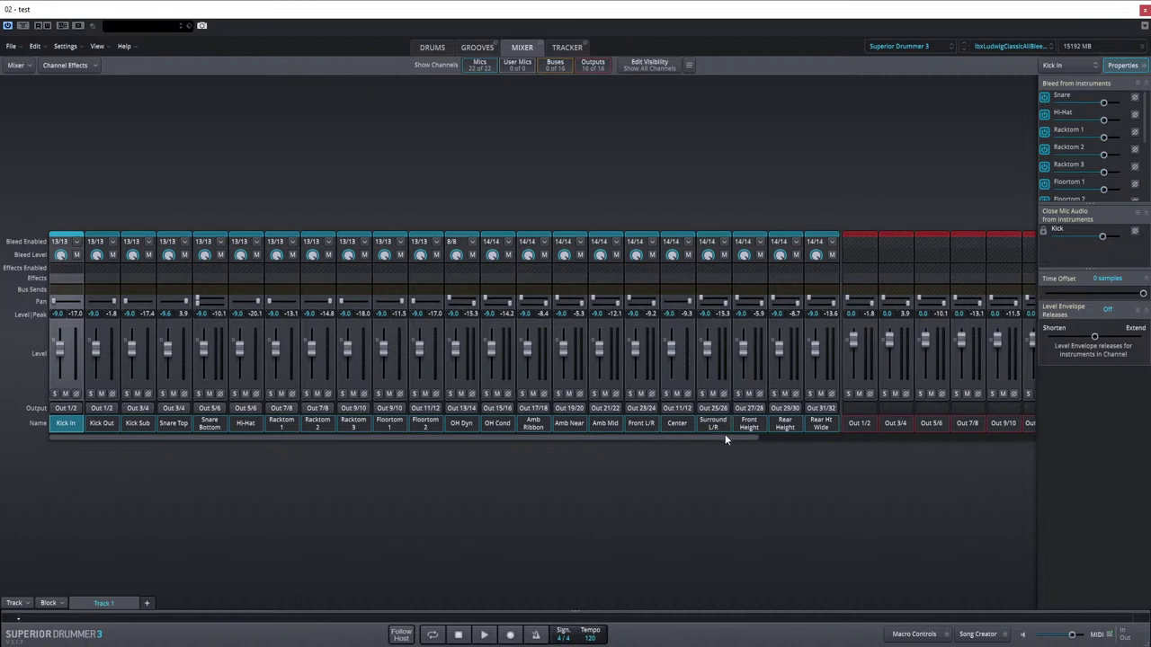
{"action": "left_click_drag", "start_coordinate": [725, 437], "coordinate": [800, 455]}
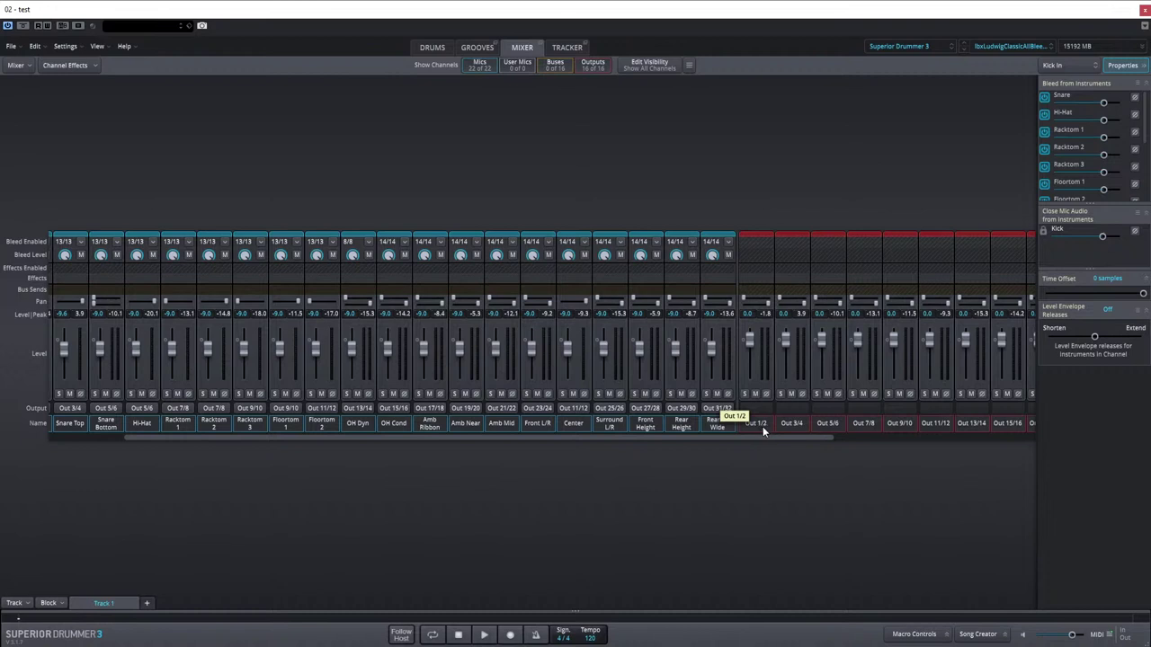
{"action": "left_click_drag", "start_coordinate": [752, 438], "coordinate": [984, 456]}
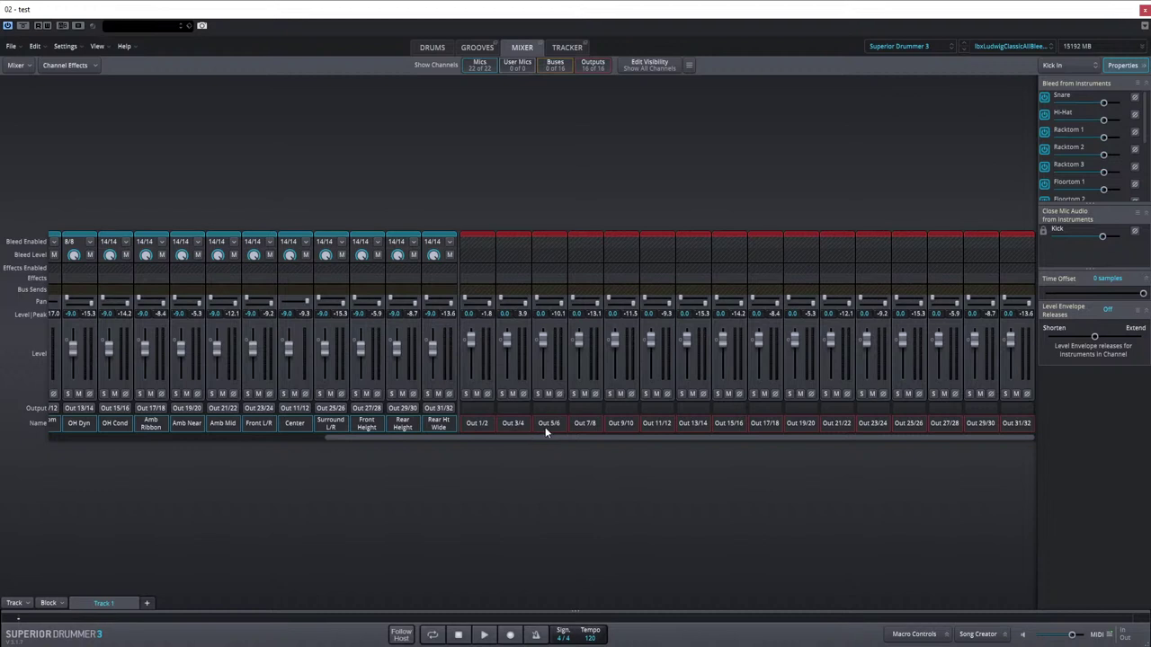
{"action": "left_click_drag", "start_coordinate": [998, 440], "coordinate": [708, 441]}
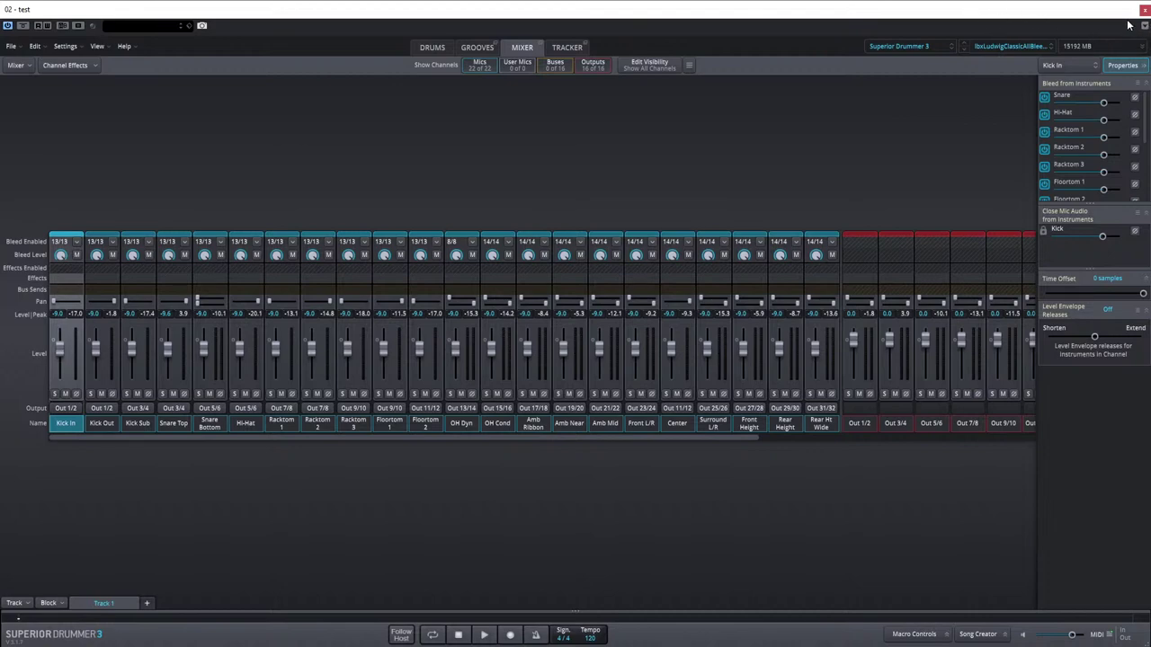
Step: Move the Superior Drummer window aside, examine the instrument's list of activated outputs from Kick In to RearWideR, and put the window back
{"action": "left_click_drag", "start_coordinate": [1121, 11], "coordinate": [649, 148]}
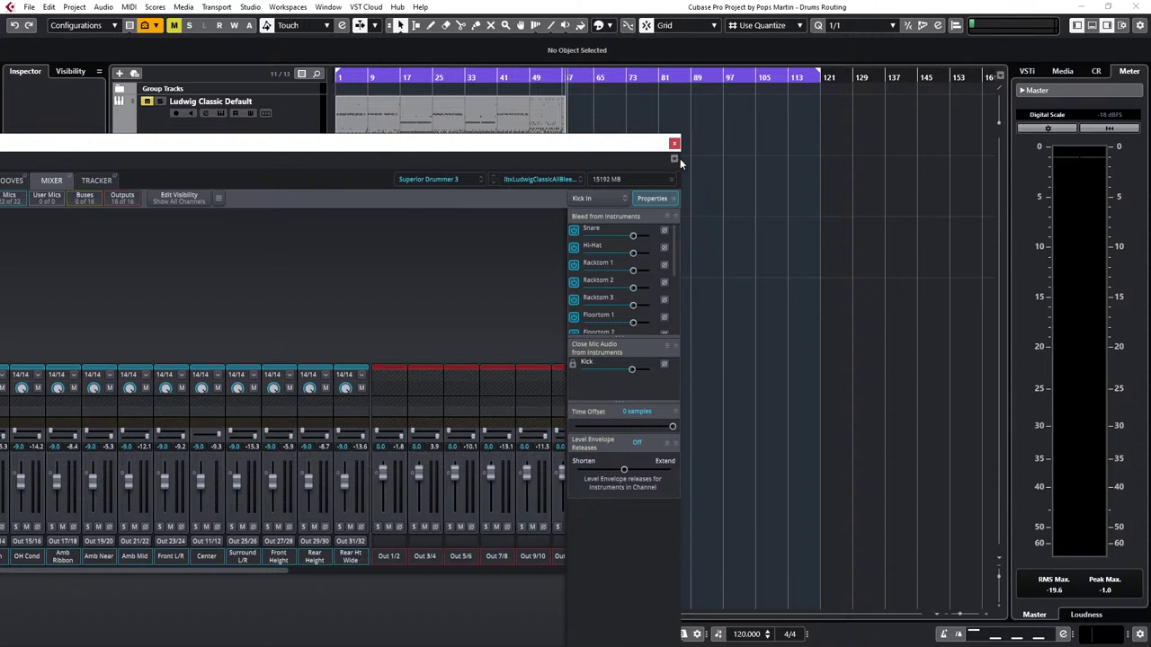
{"action": "left_click", "coordinate": [674, 160]}
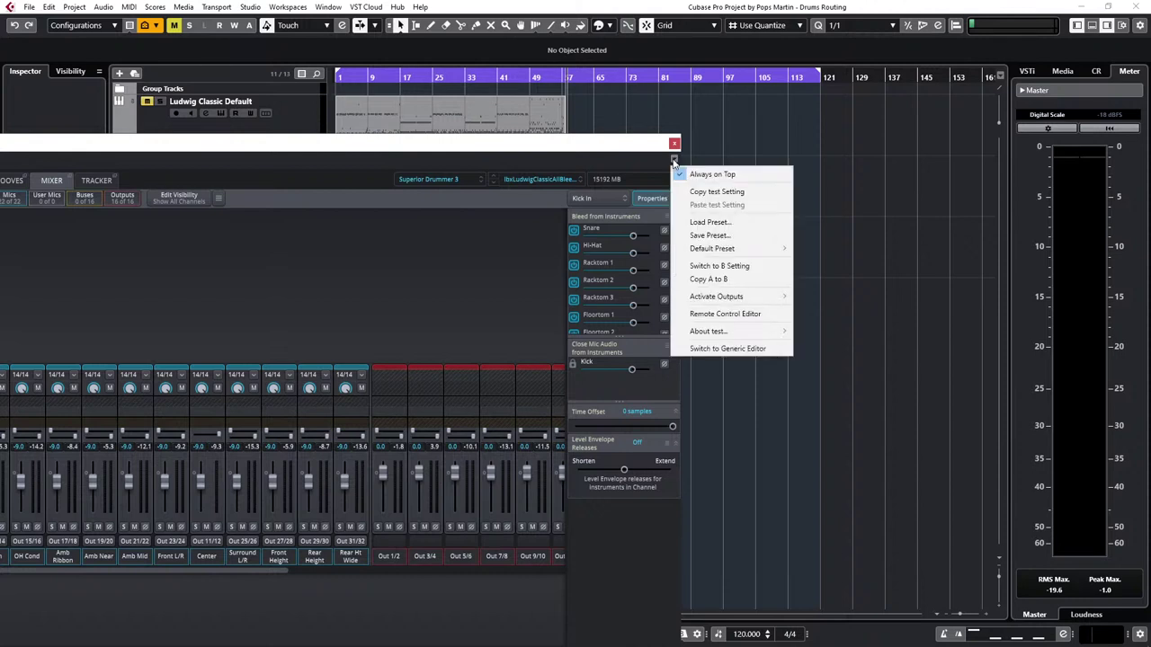
{"action": "mouse_move", "coordinate": [739, 302]}
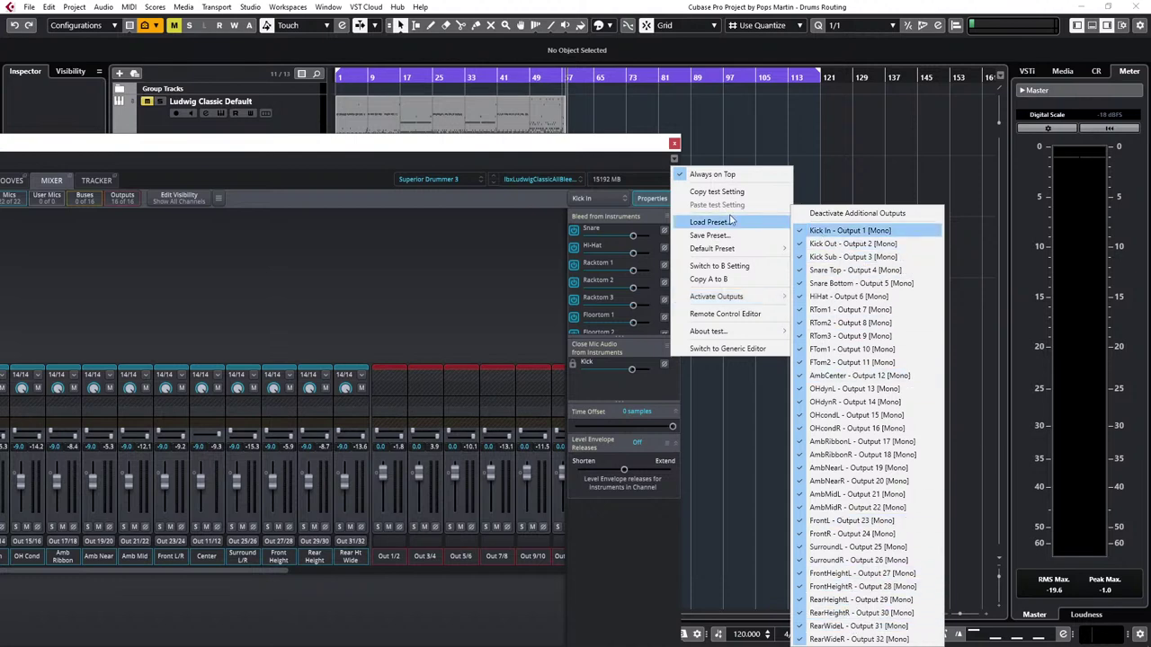
{"action": "left_click", "coordinate": [570, 150]}
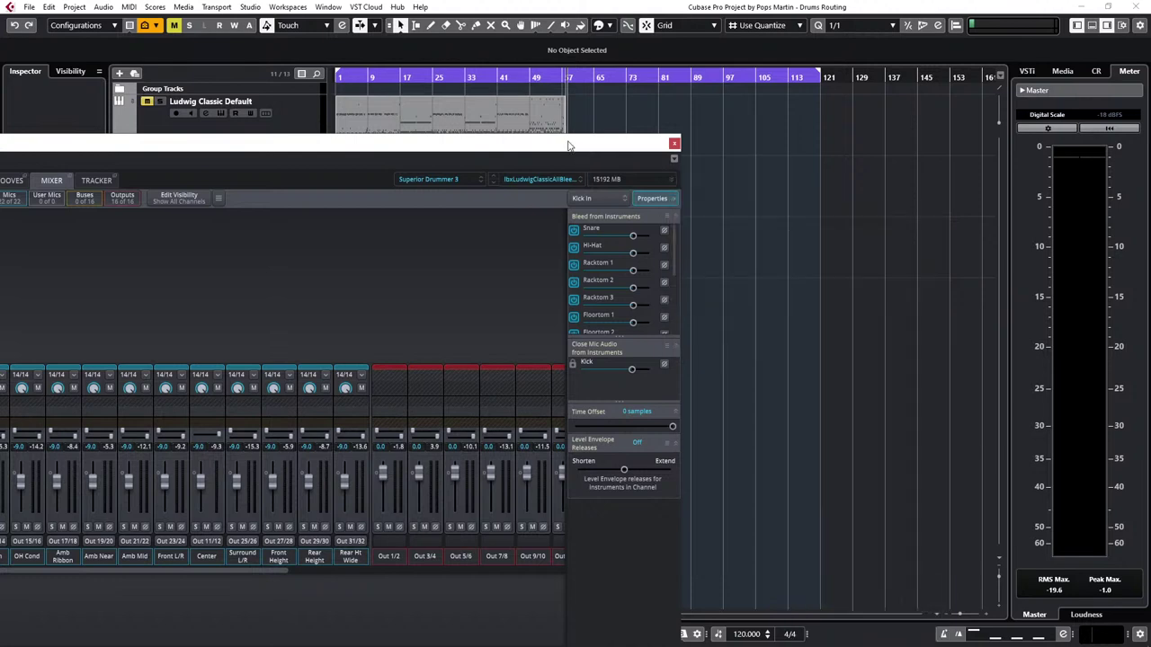
{"action": "double_click", "coordinate": [499, 142]}
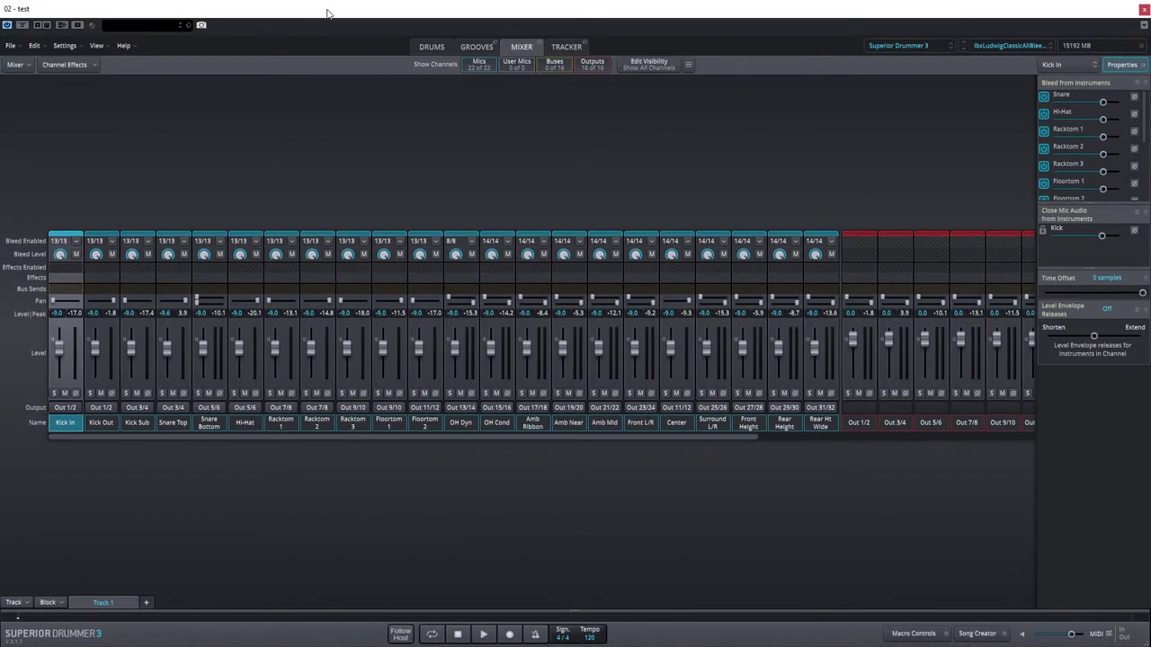
Step: Check the "Use 33 mono outputs" option in Superior Drummer's advanced settings and close the settings
{"action": "left_click", "coordinate": [59, 43]}
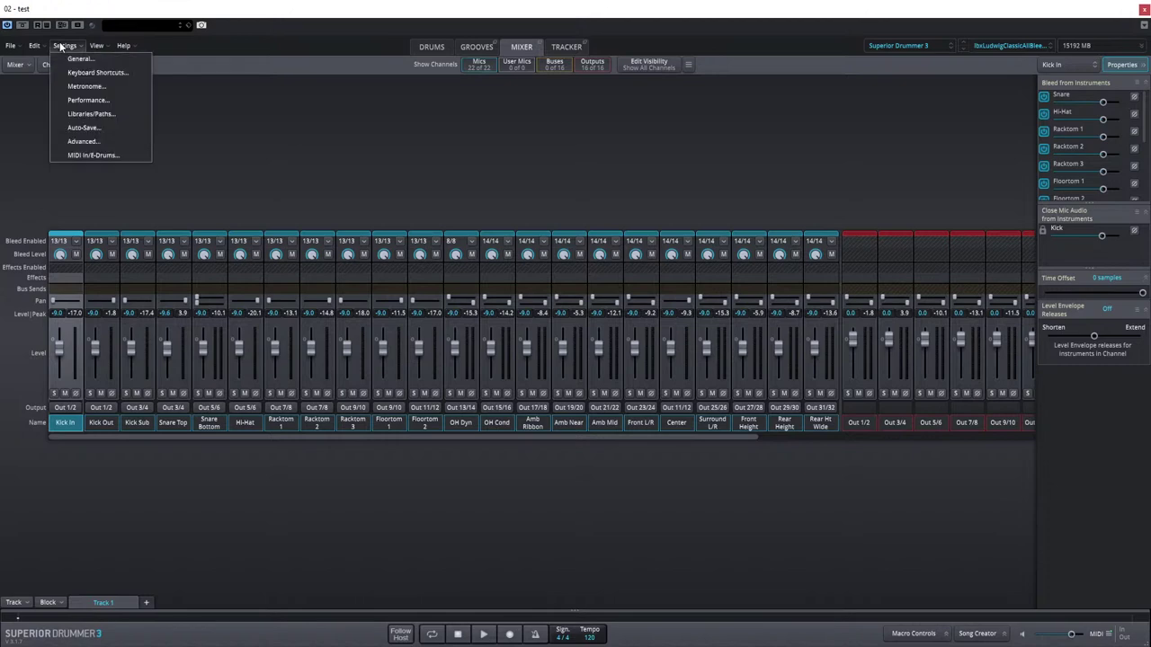
{"action": "left_click", "coordinate": [91, 141]}
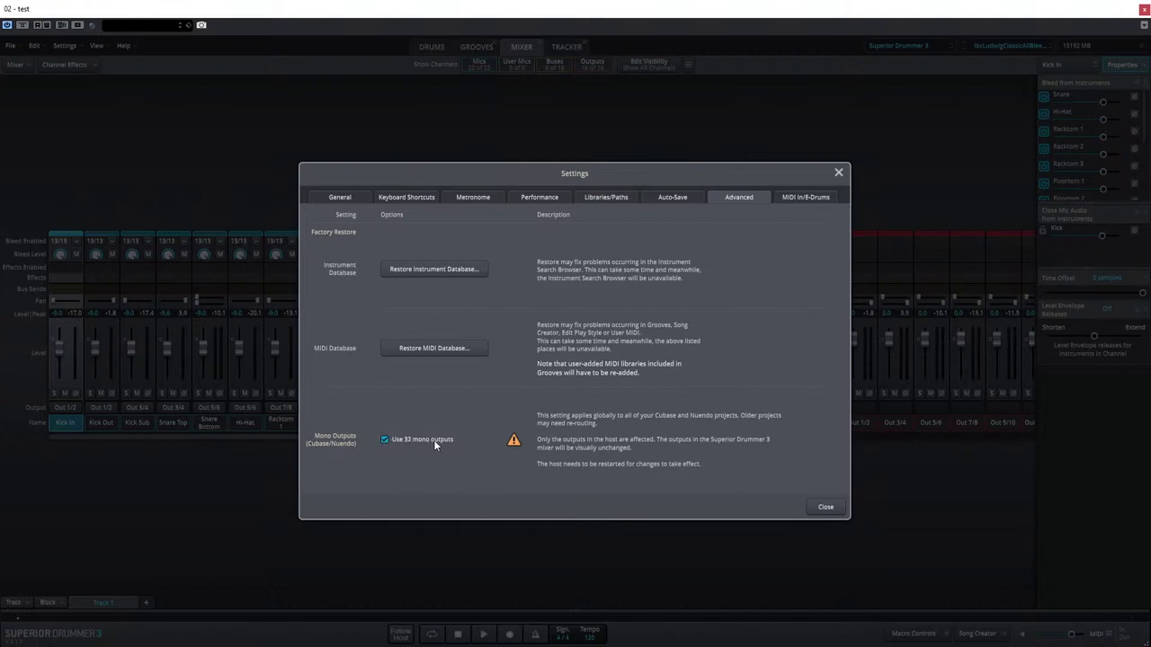
{"action": "left_click", "coordinate": [838, 175]}
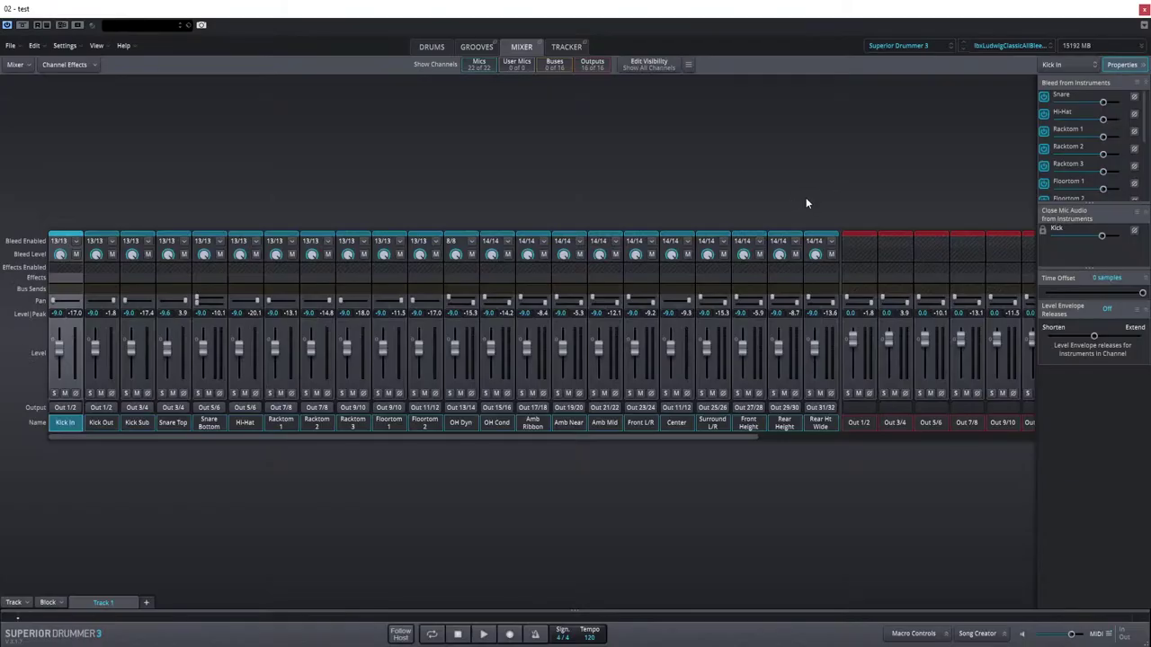
Step: Review the instrument's list of activated mono outputs once more and close the Superior Drummer window
{"action": "left_click", "coordinate": [1145, 25]}
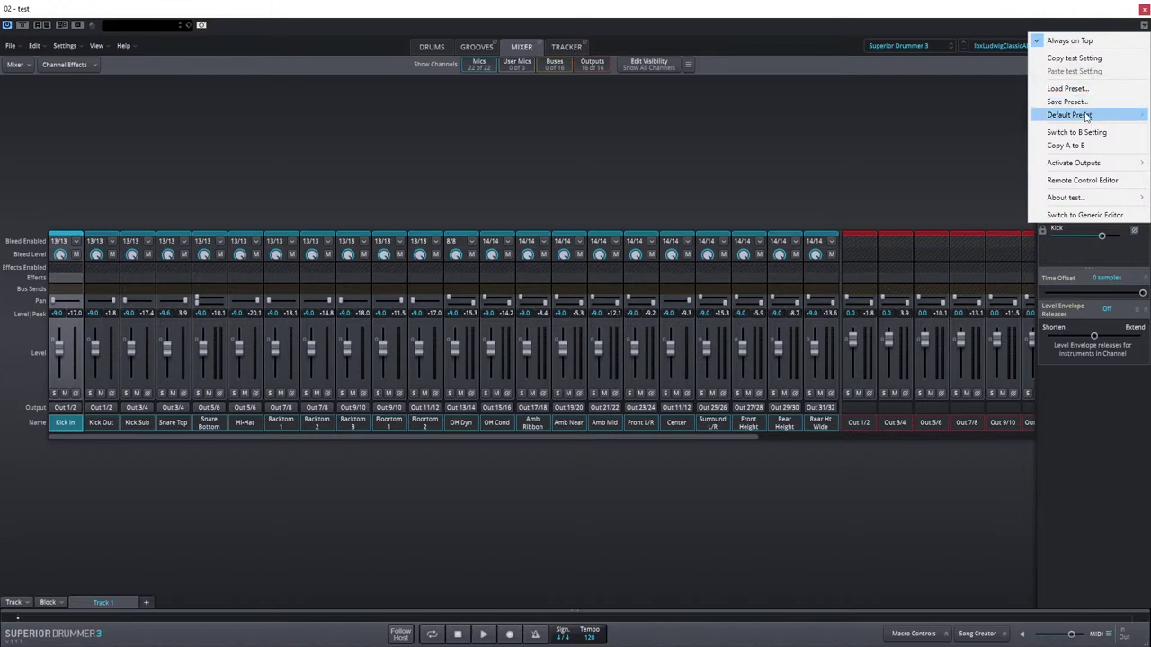
{"action": "mouse_move", "coordinate": [1054, 166]}
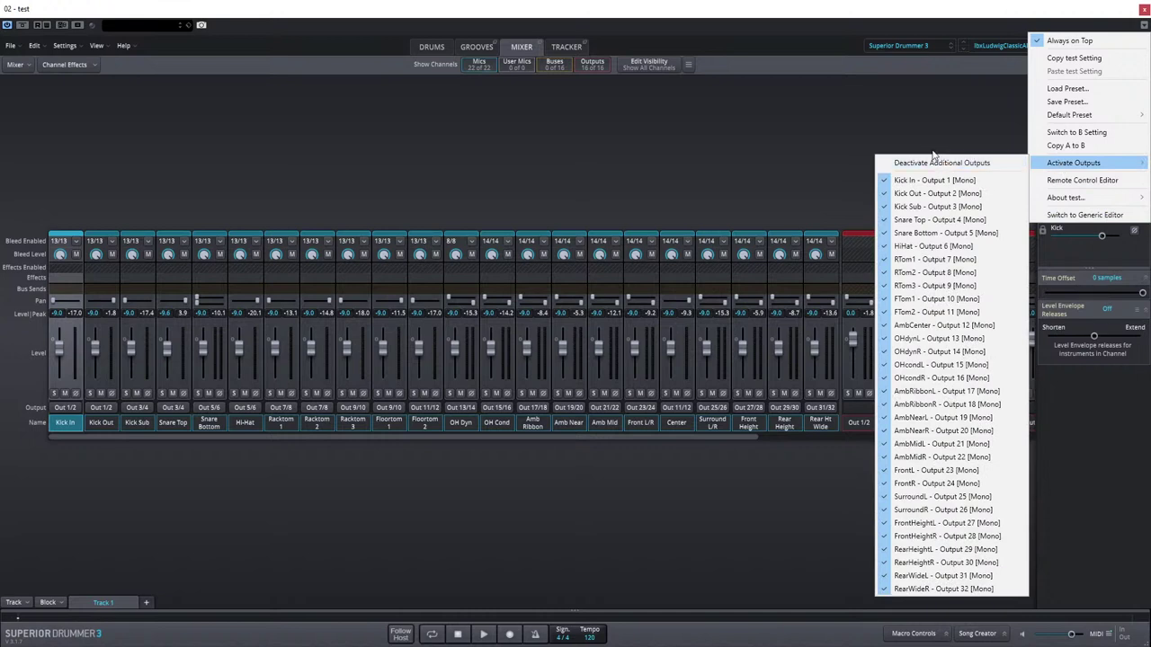
{"action": "left_click", "coordinate": [909, 137]}
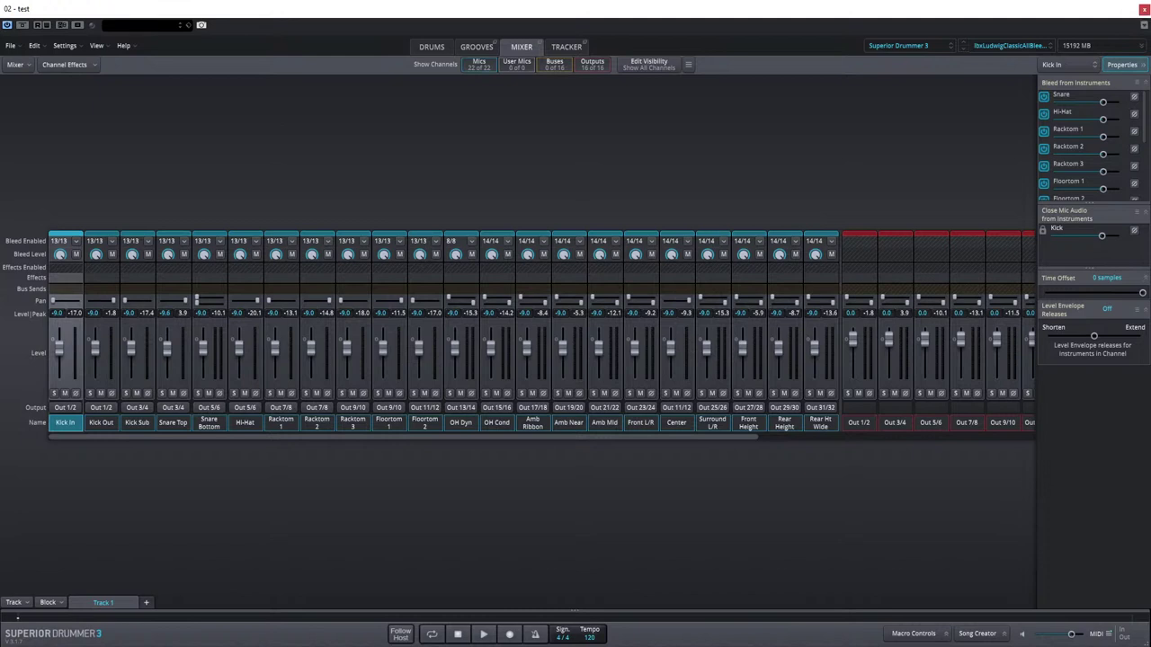
{"action": "left_click", "coordinate": [1144, 11]}
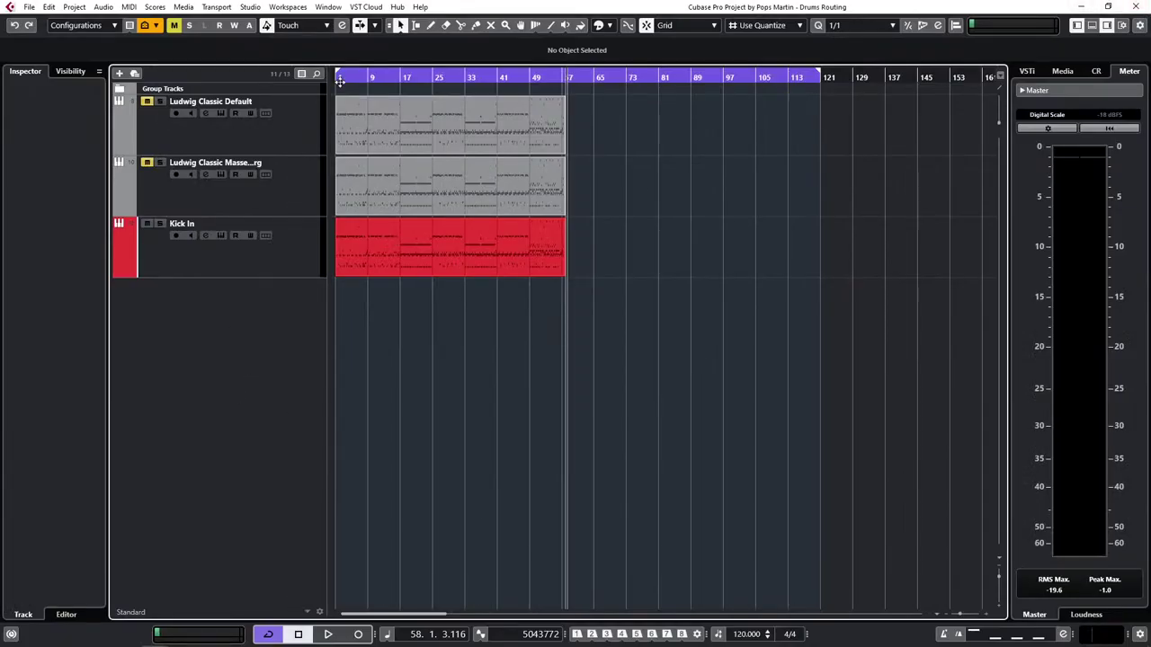
Step: Set the cycle range to the length of the Kick In MIDI part and place the project cursor at bar 1
{"action": "left_click", "coordinate": [441, 252]}
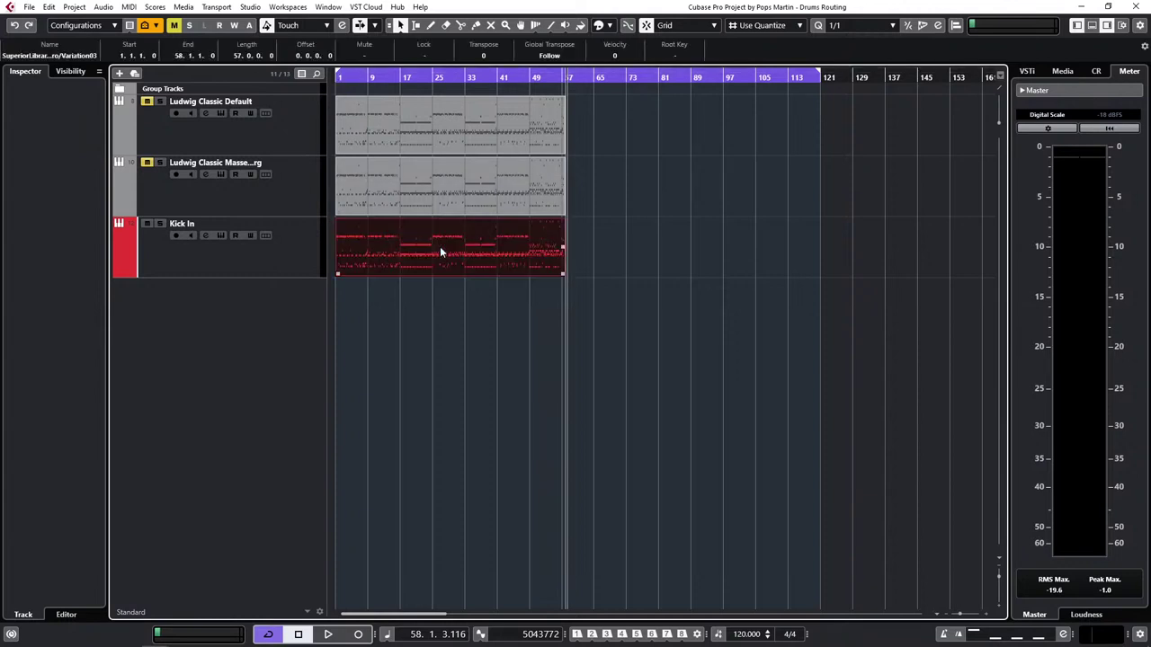
{"action": "key", "text": "p"}
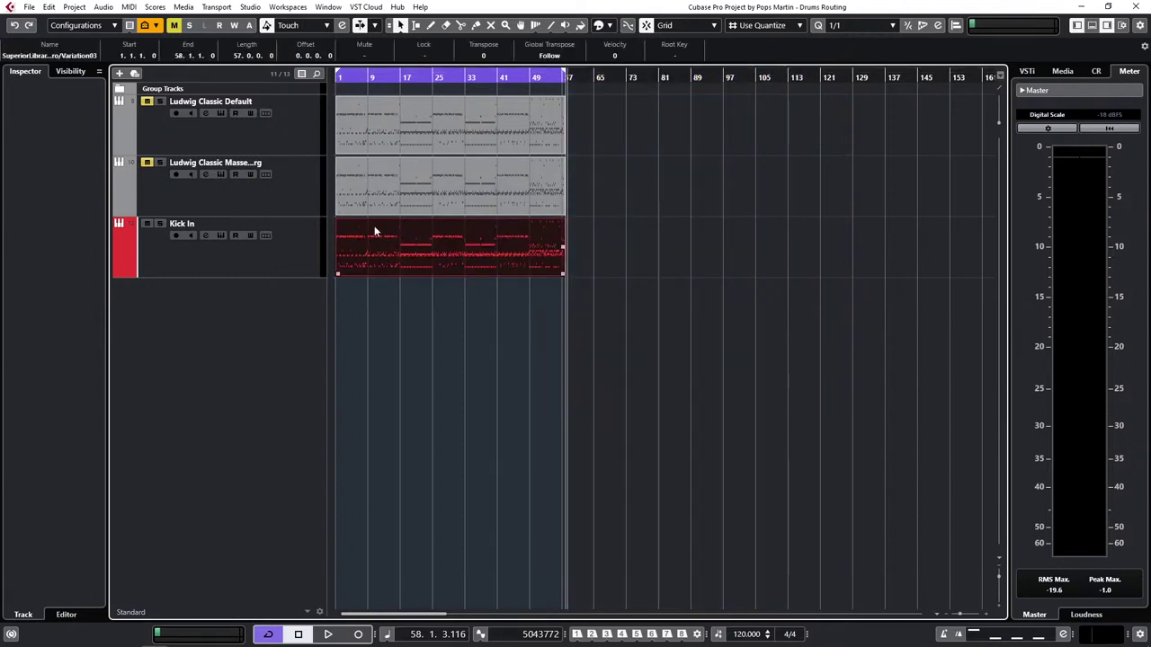
{"action": "left_click_drag", "start_coordinate": [348, 75], "coordinate": [329, 87]}
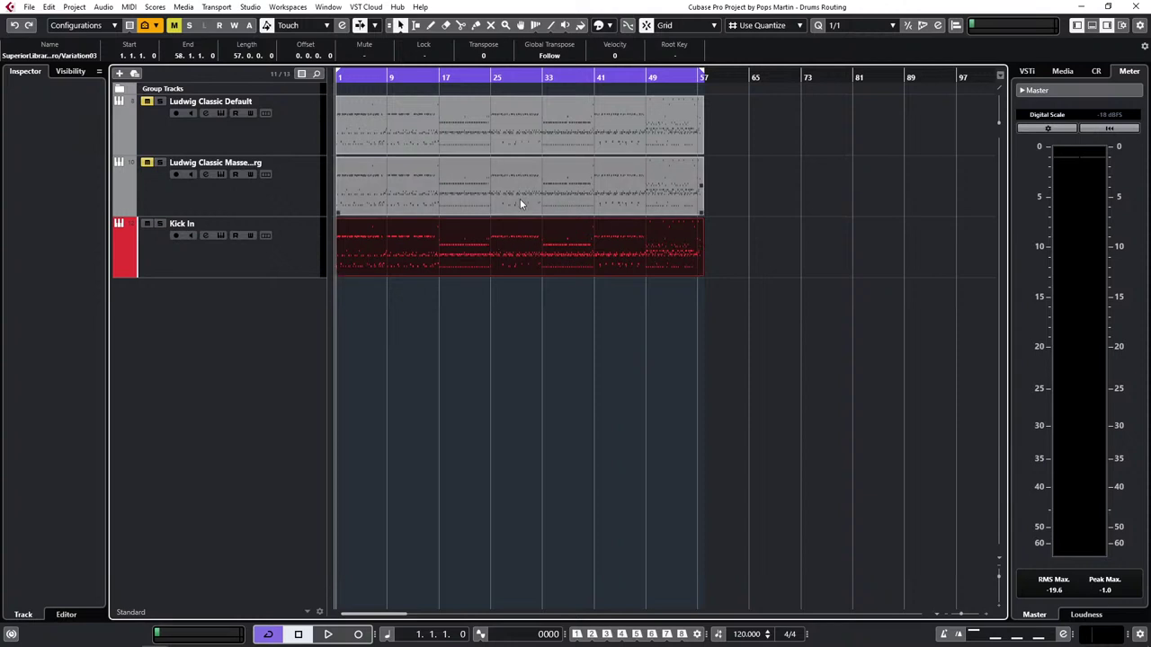
Step: Render the Kick In MIDI part in place as one event using Dry (Transfer Channel Settings), and mute the Kick In instrument track
{"action": "right_click", "coordinate": [514, 245]}
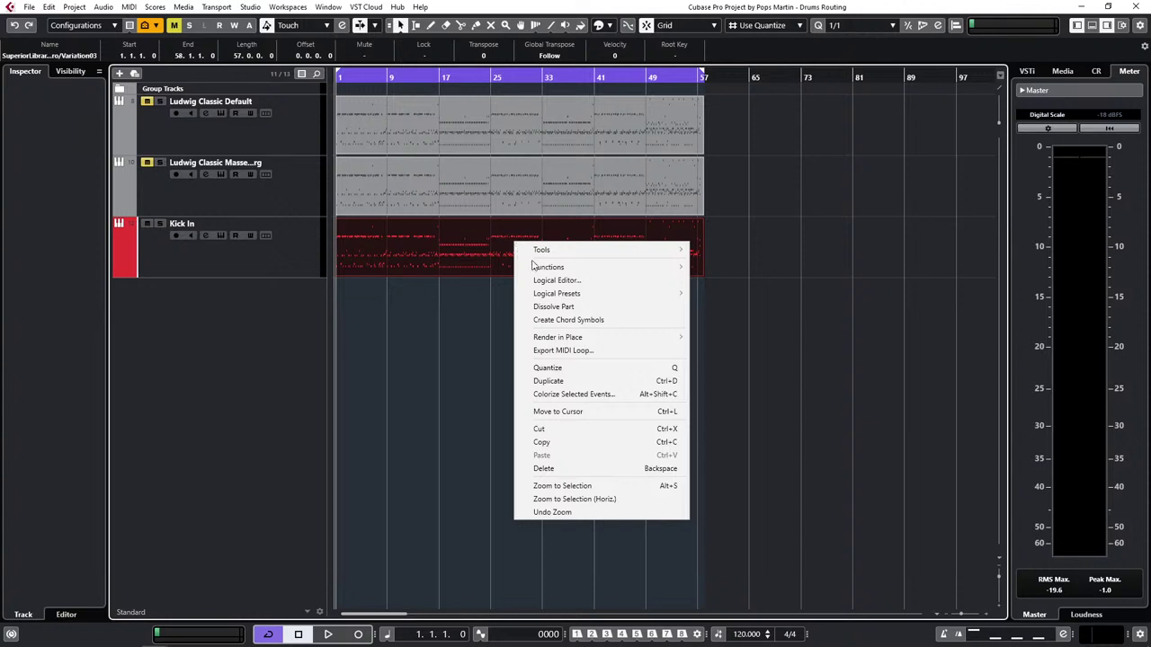
{"action": "mouse_move", "coordinate": [671, 344]}
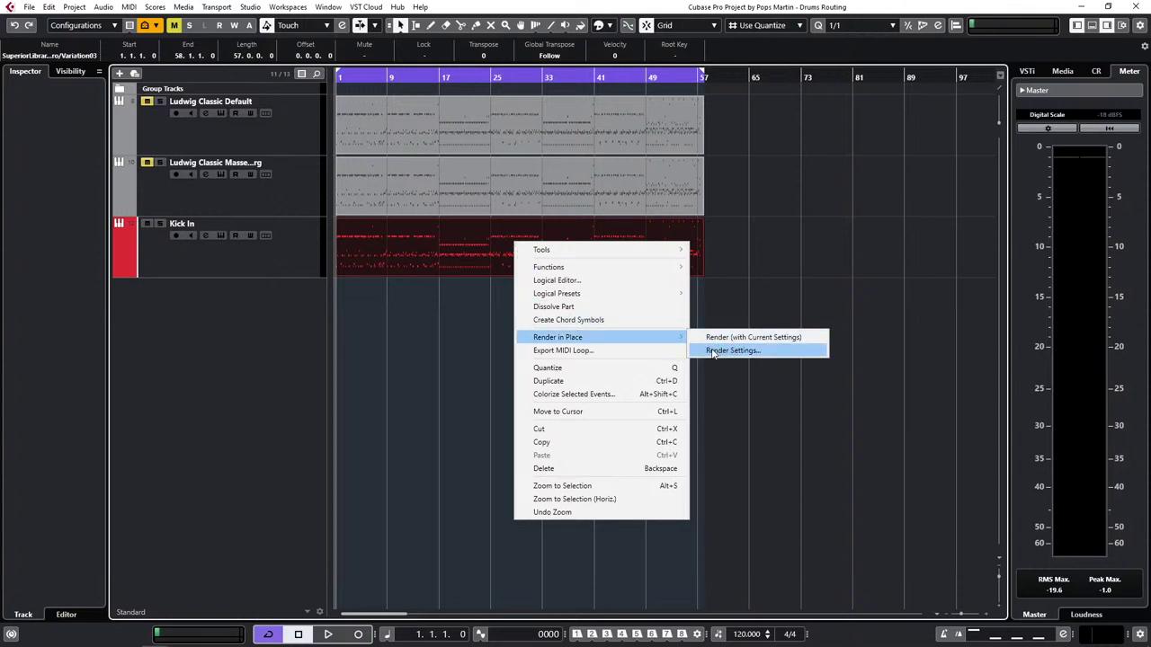
{"action": "left_click", "coordinate": [714, 351]}
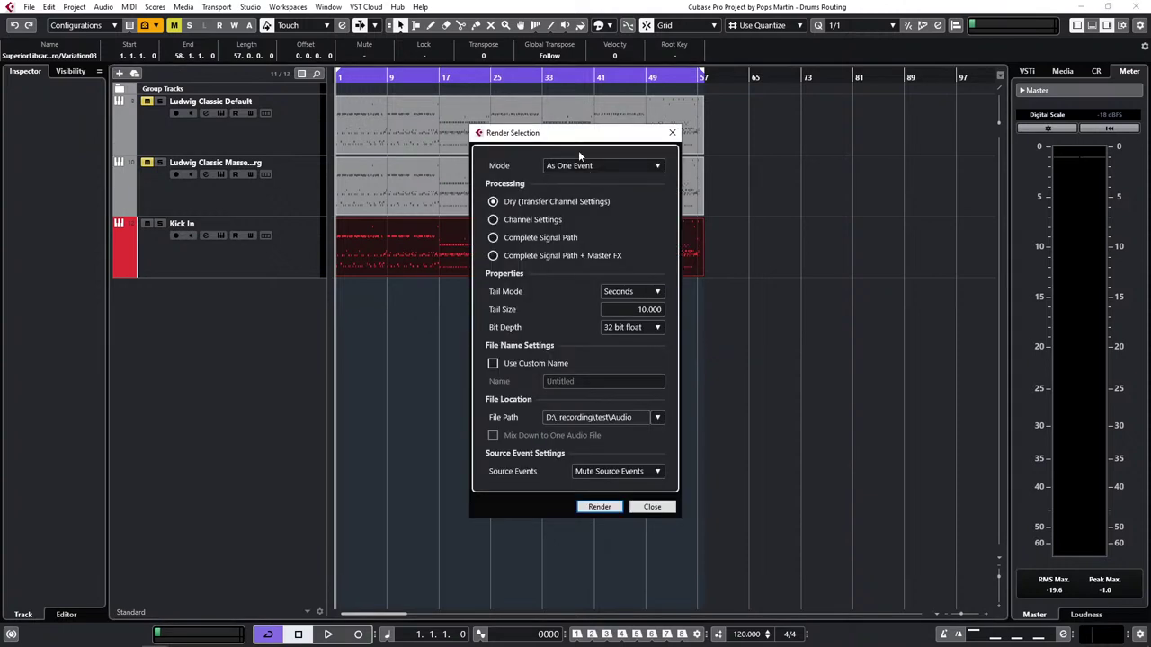
{"action": "left_click_drag", "start_coordinate": [566, 137], "coordinate": [567, 87]}
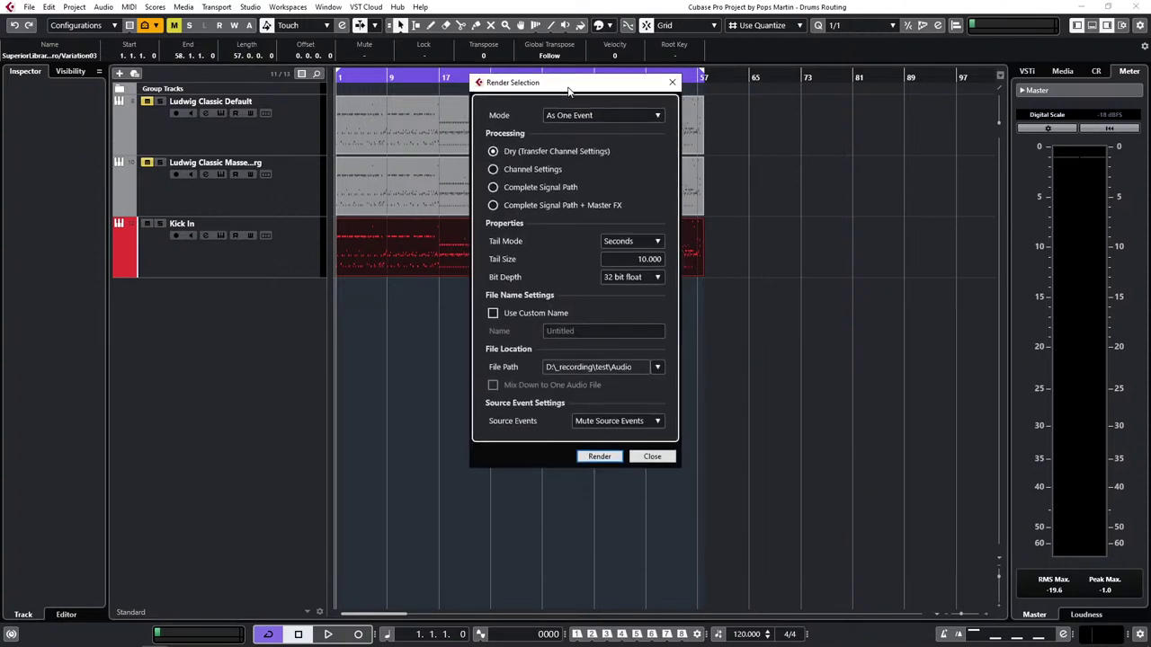
{"action": "mouse_move", "coordinate": [494, 154]}
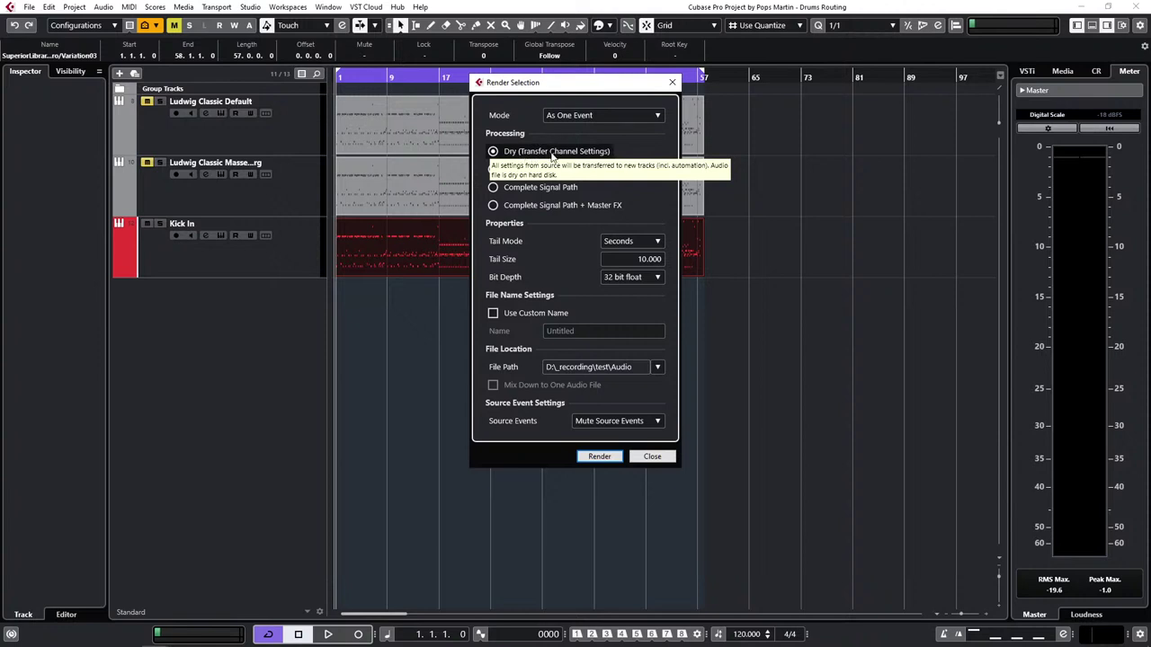
{"action": "left_click", "coordinate": [599, 457]}
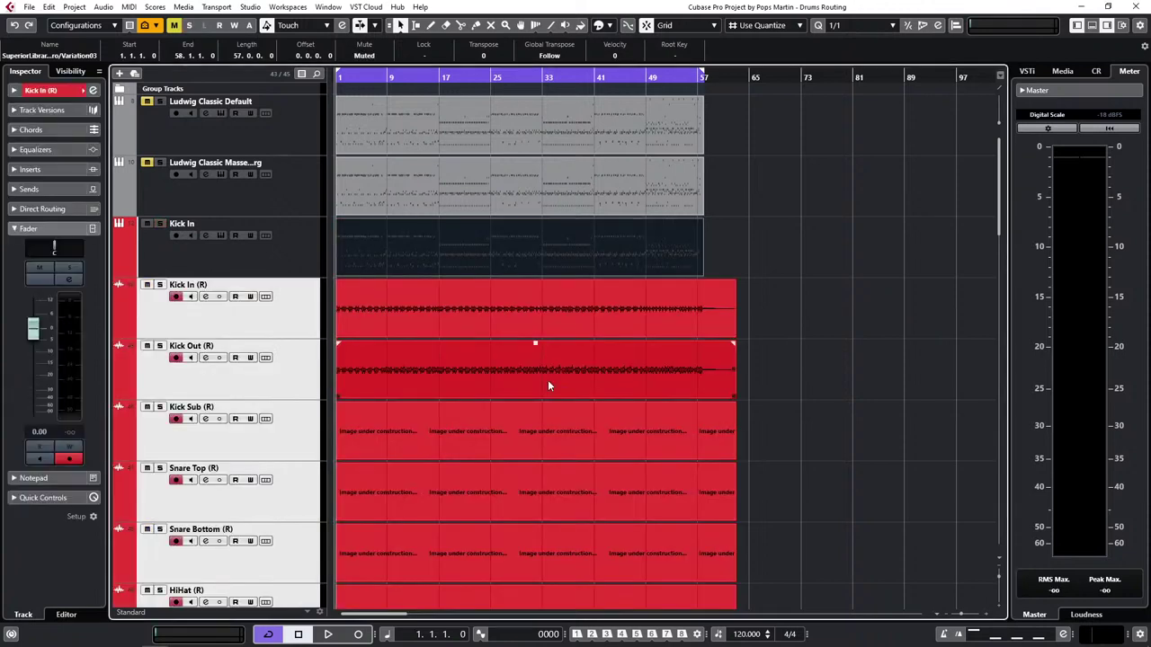
{"action": "left_click", "coordinate": [405, 310]}
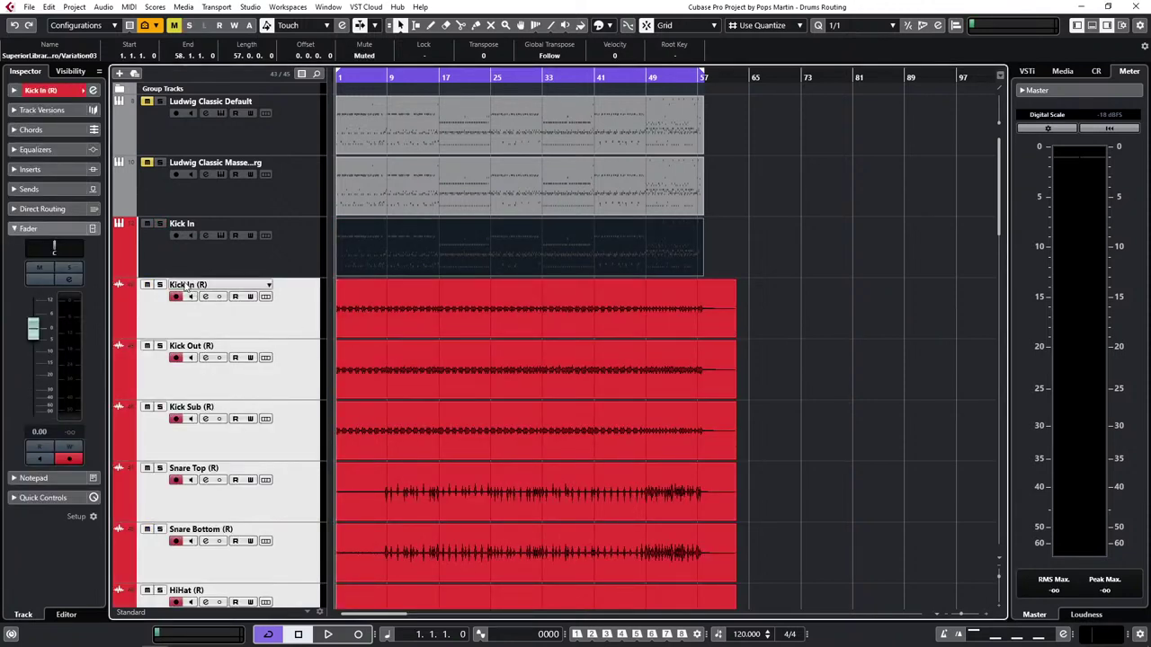
{"action": "left_click", "coordinate": [147, 223]}
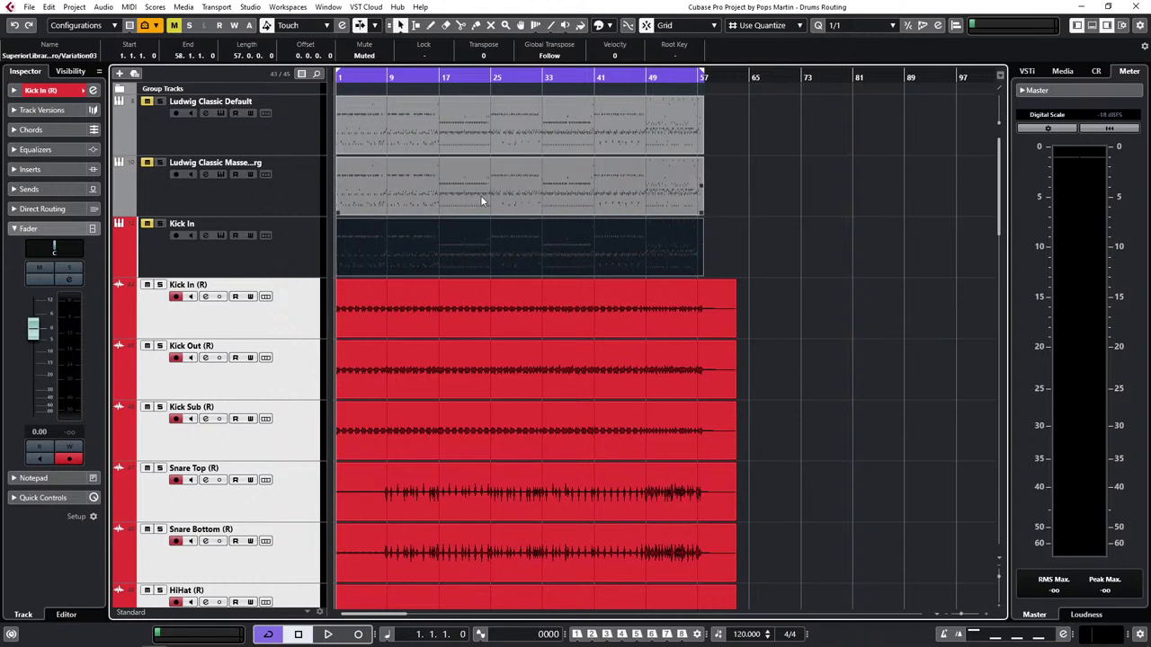
Step: Select all rendered audio tracks from Kick In (R) to RearWideR (R) and reduce their track height so more of them fit
{"action": "left_click", "coordinate": [304, 304]}
{"action": "scroll", "coordinate": [314, 308], "scroll_direction": "down", "scroll_amount": 10}
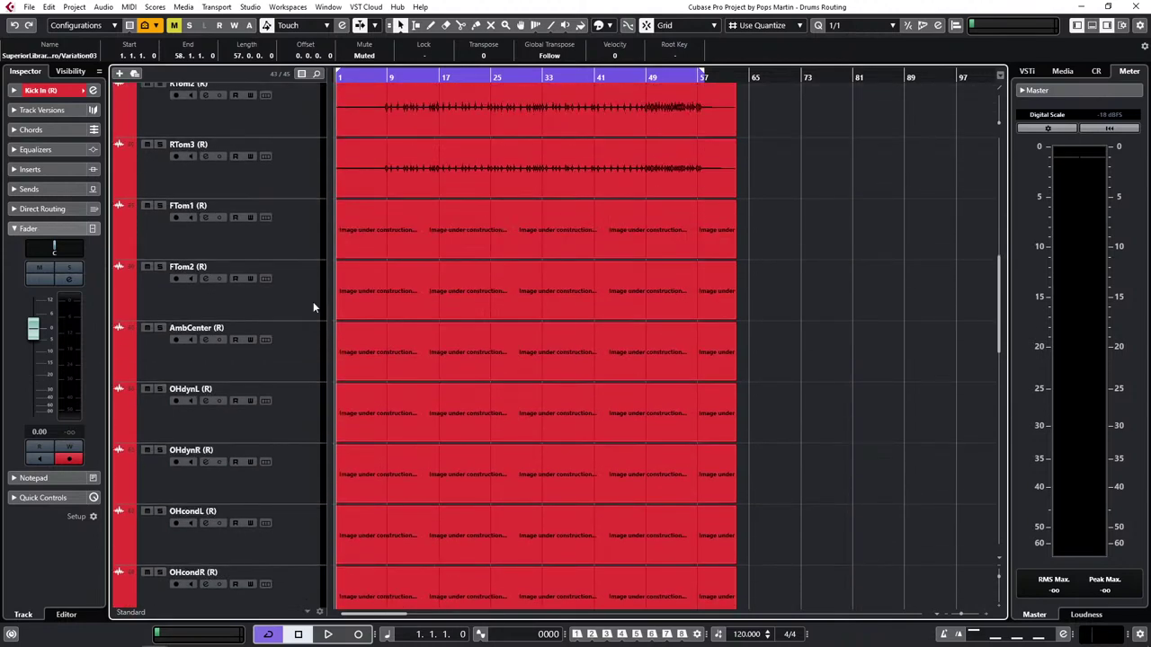
{"action": "scroll", "coordinate": [314, 317], "scroll_direction": "down", "scroll_amount": 8}
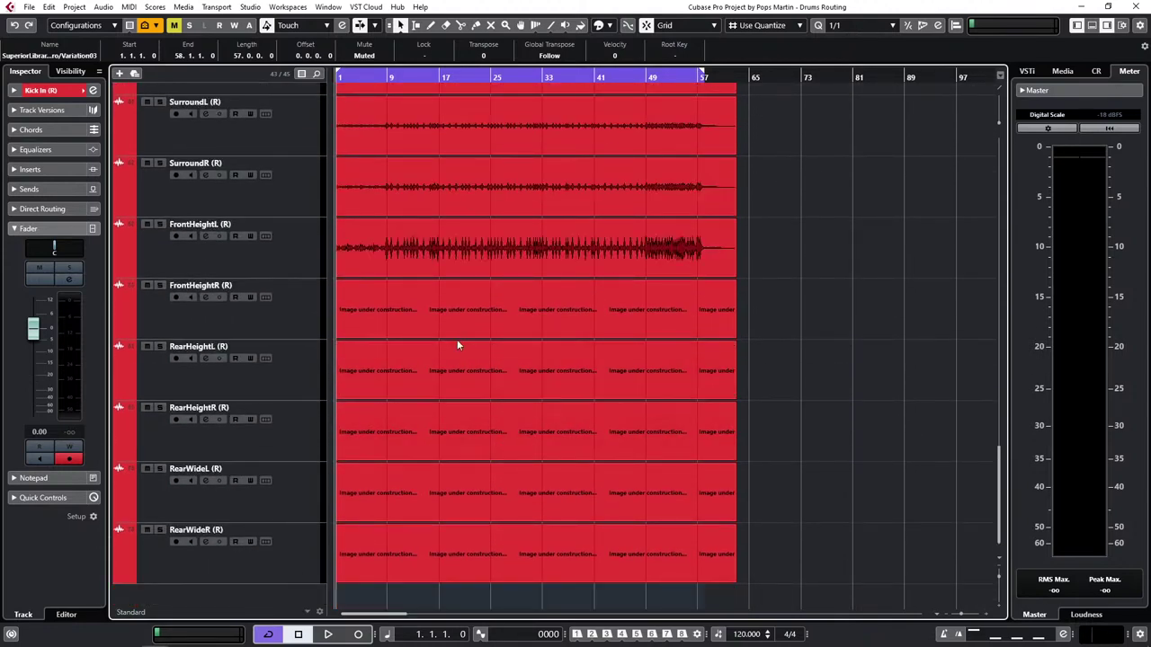
{"action": "left_click", "coordinate": [273, 567], "text": "shift"}
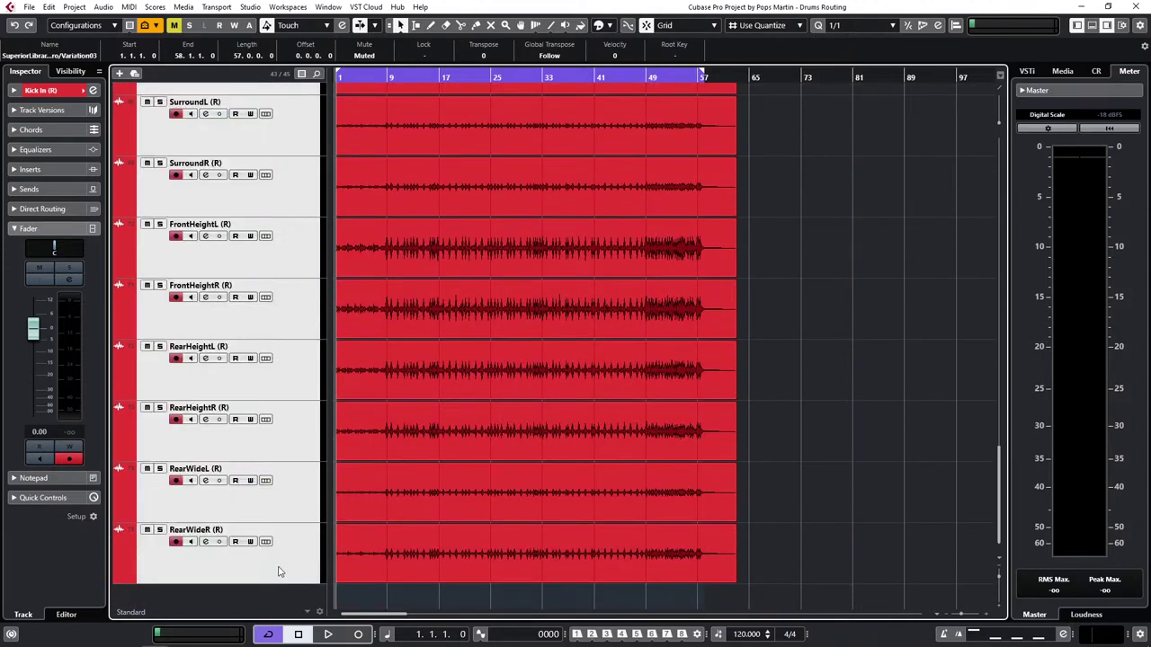
{"action": "key", "text": "Delete"}
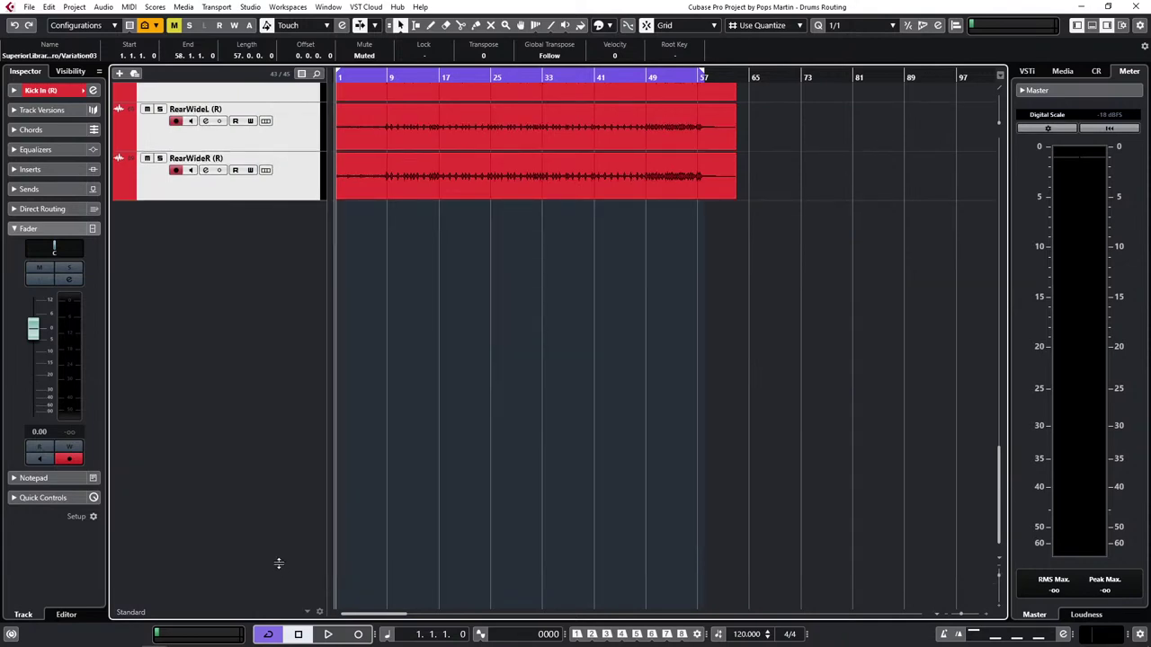
{"action": "key", "text": "ctrl+z"}
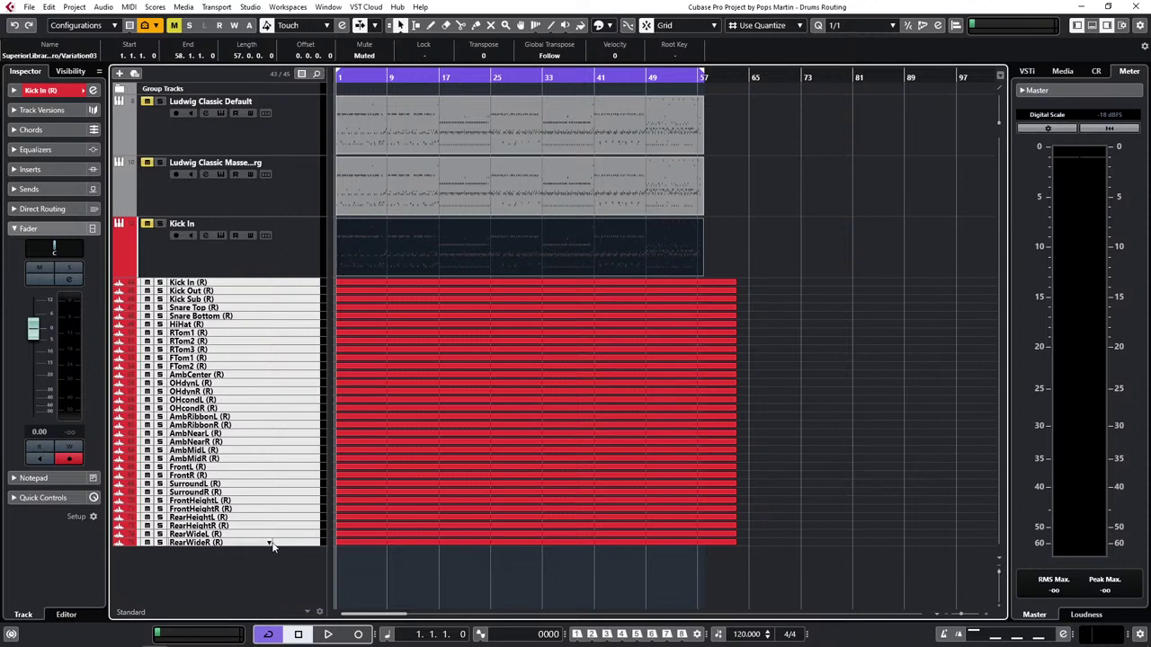
{"action": "key", "text": "alt+Down"}
{"action": "key", "text": "alt+Down"}
{"action": "key", "text": "alt+Down"}
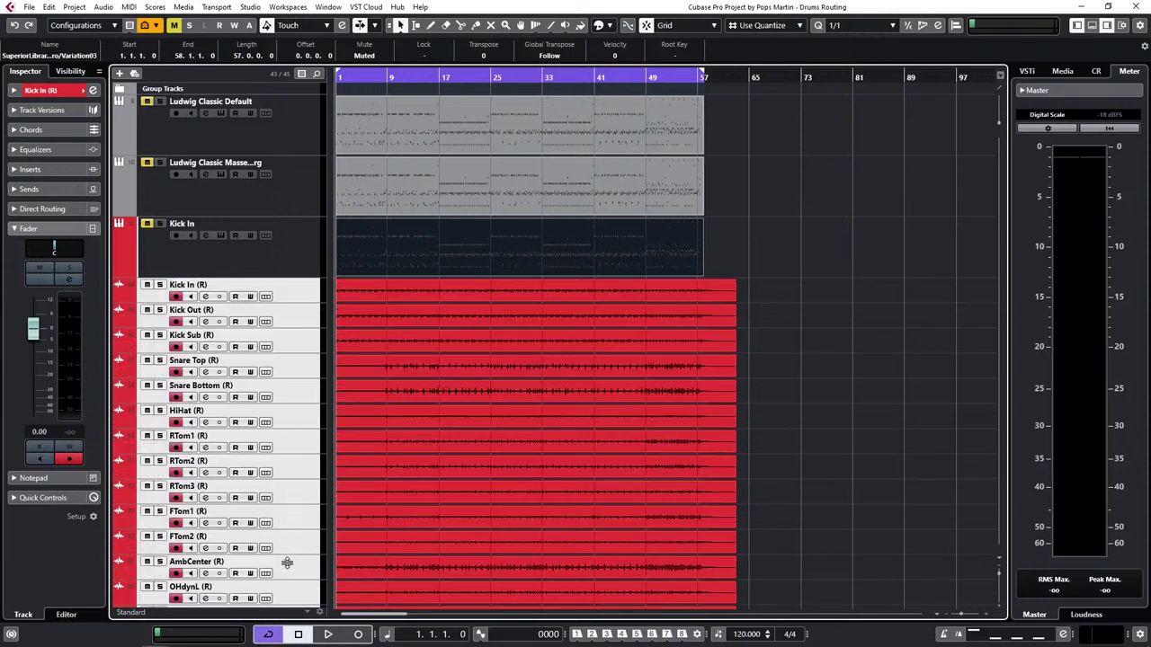
{"action": "scroll", "coordinate": [304, 393], "scroll_direction": "down", "scroll_amount": 5}
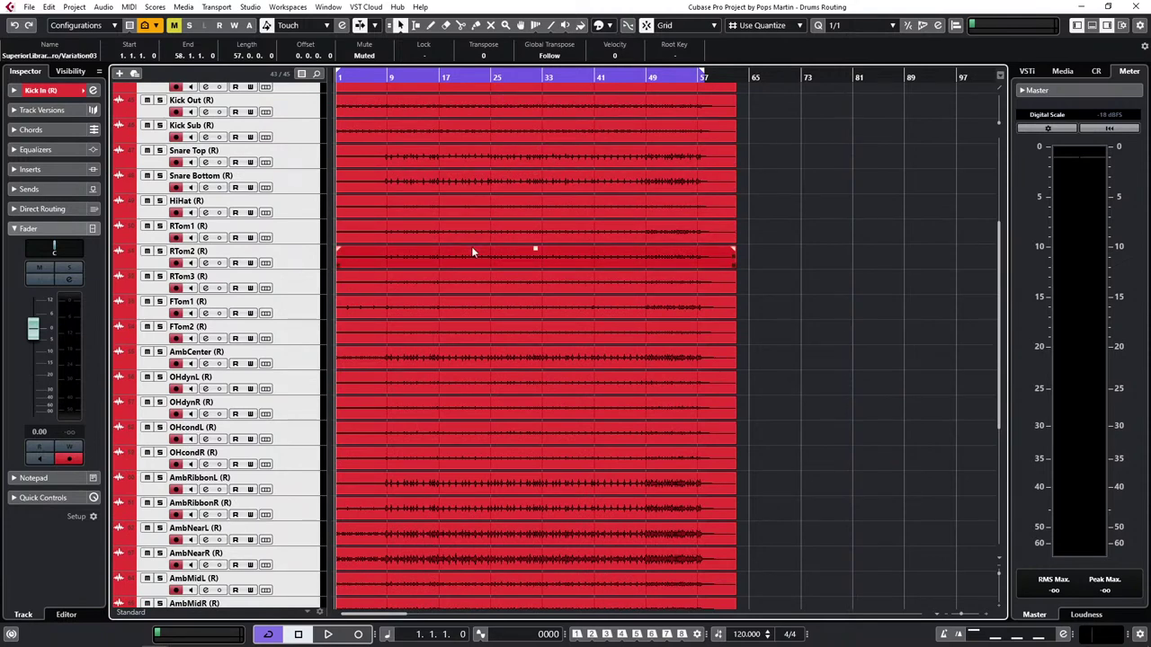
{"action": "scroll", "coordinate": [473, 248], "scroll_direction": "up", "scroll_amount": 5}
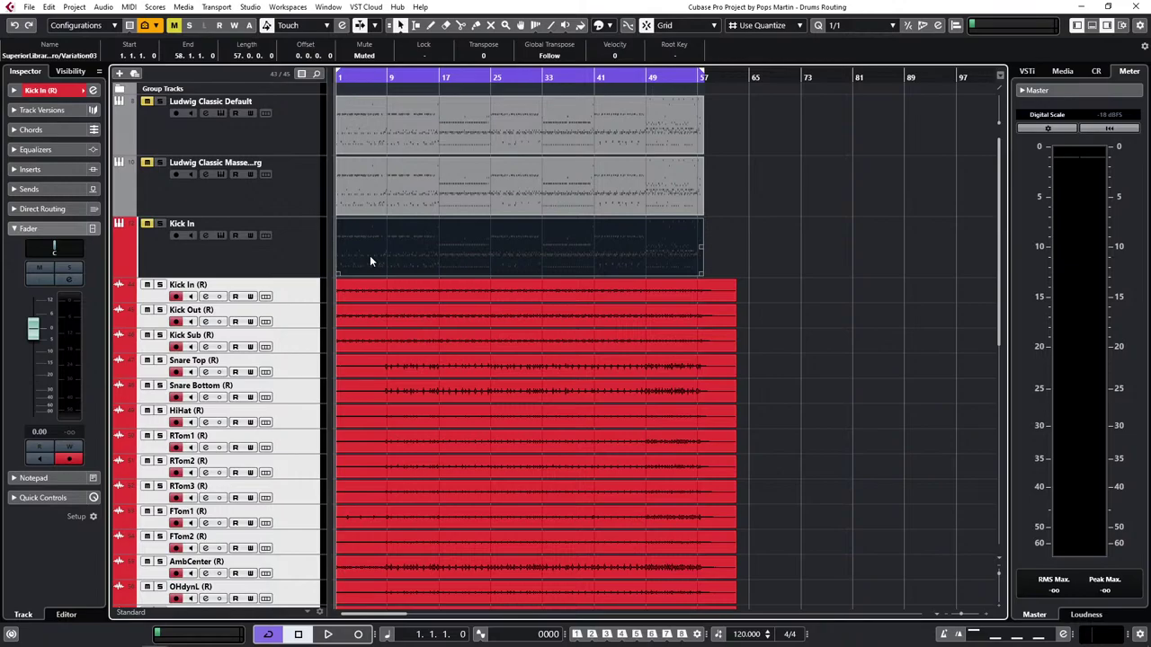
Step: Open the MixConsole and hide the instrument output channels from Kick In to RearWideR, keeping the rendered (R) channels shown
{"action": "key", "text": "F3"}
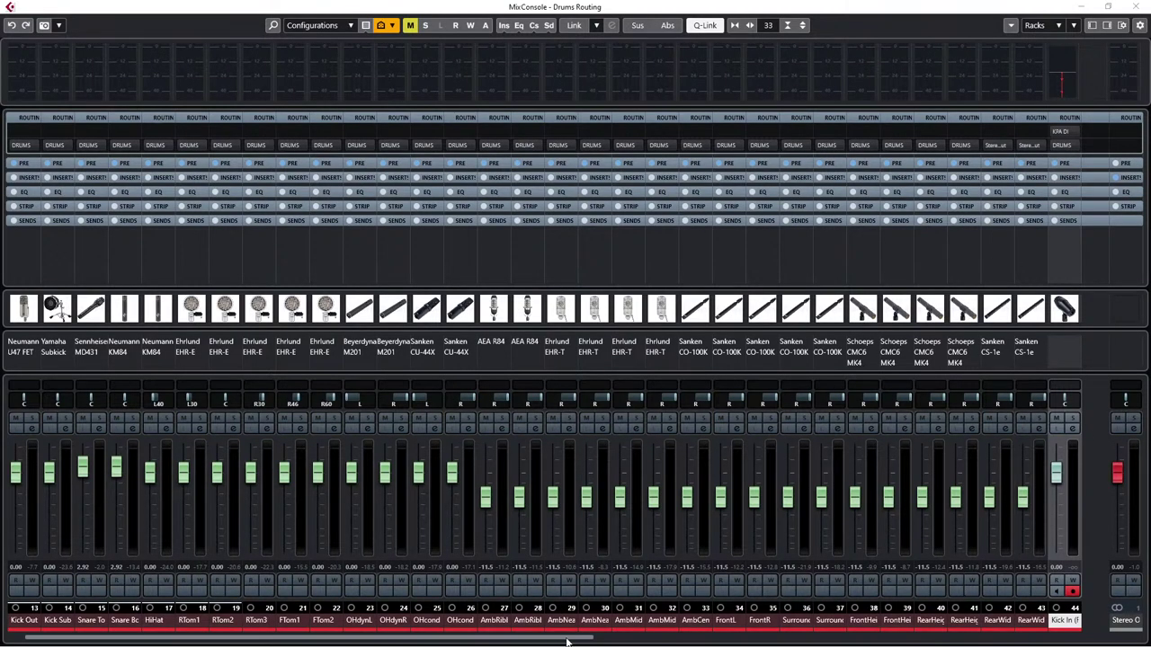
{"action": "left_click", "coordinate": [1094, 28]}
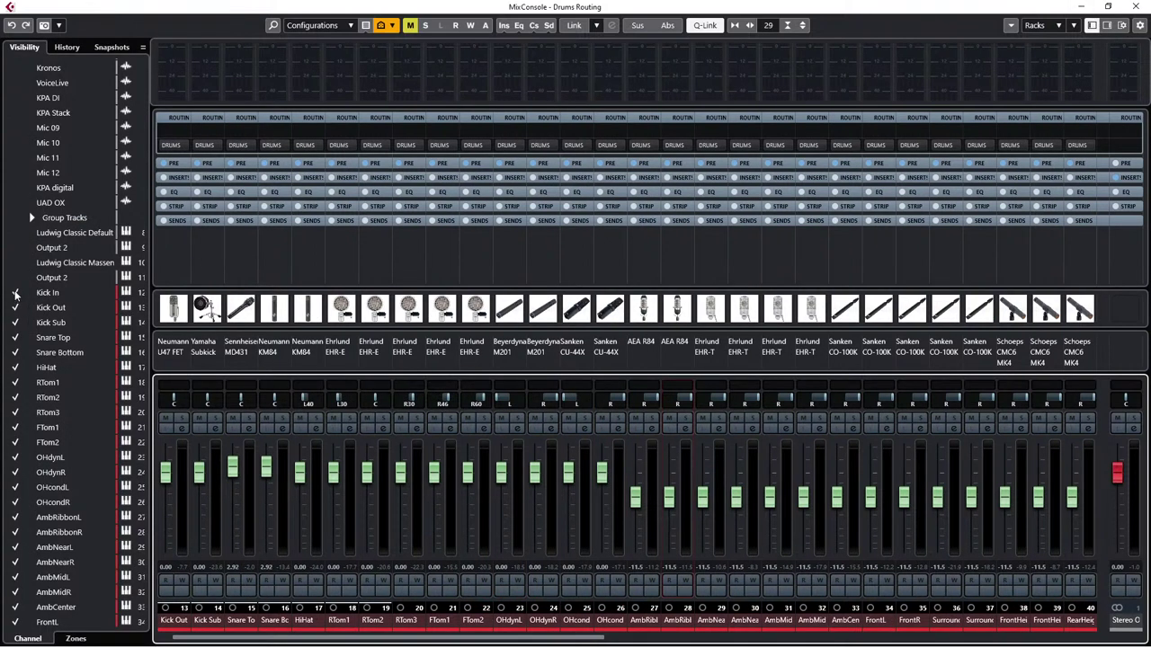
{"action": "left_click_drag", "start_coordinate": [15, 294], "coordinate": [20, 622]}
{"action": "scroll", "coordinate": [19, 585], "scroll_direction": "down", "scroll_amount": 12}
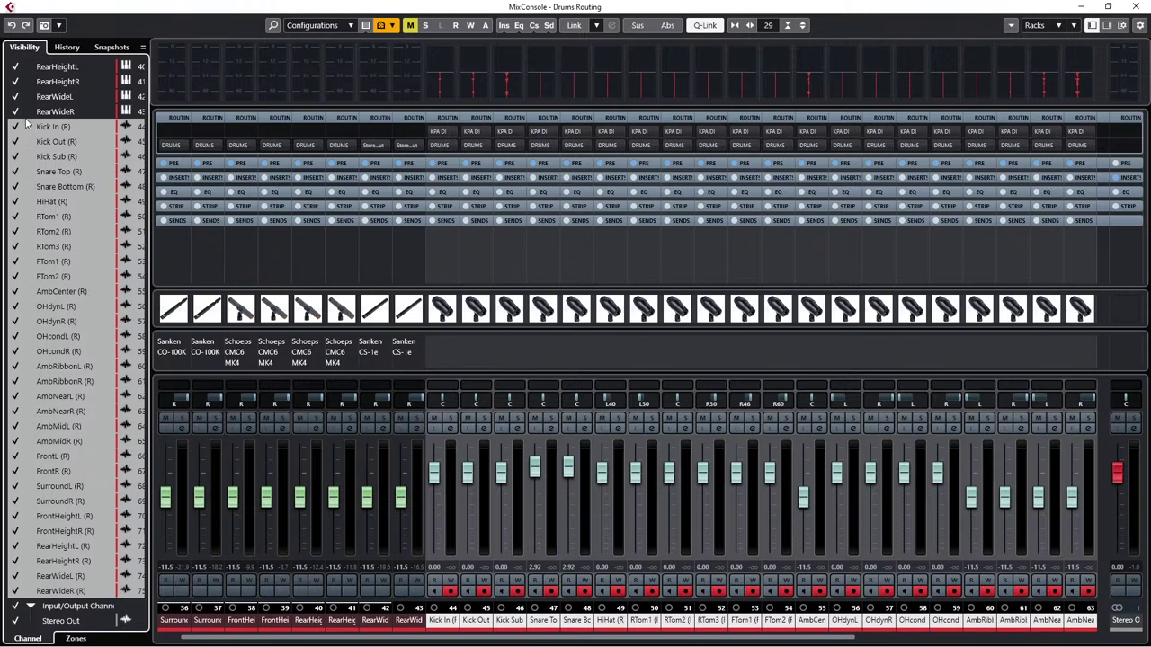
{"action": "scroll", "coordinate": [13, 72], "scroll_direction": "up", "scroll_amount": 4}
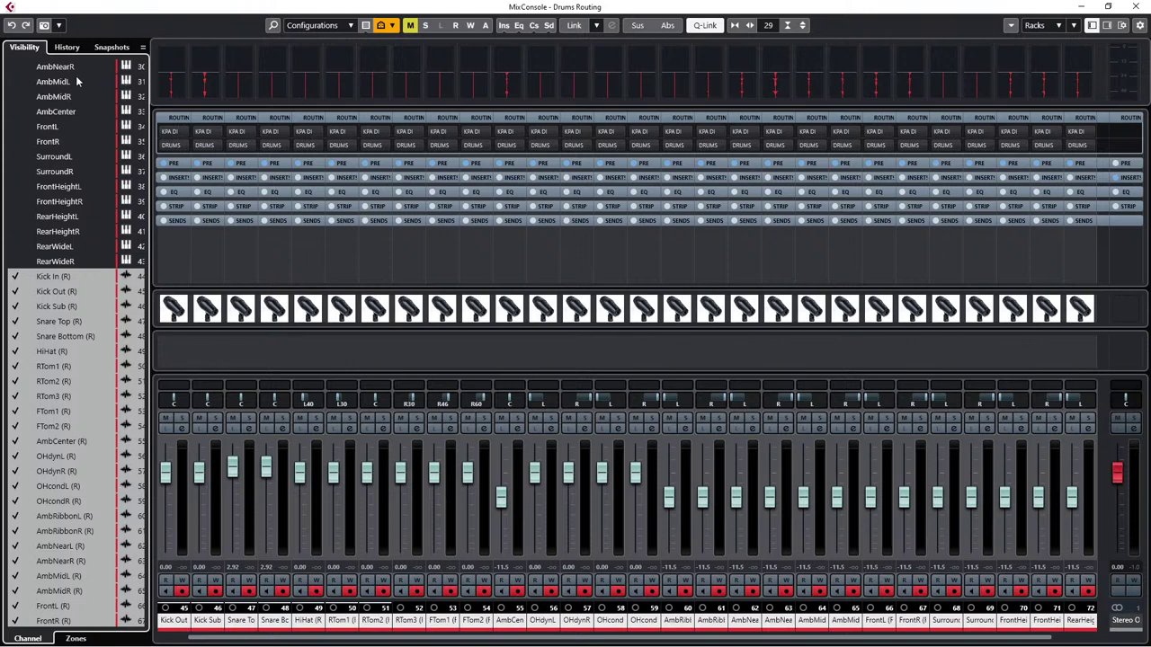
{"action": "left_click", "coordinate": [1092, 25]}
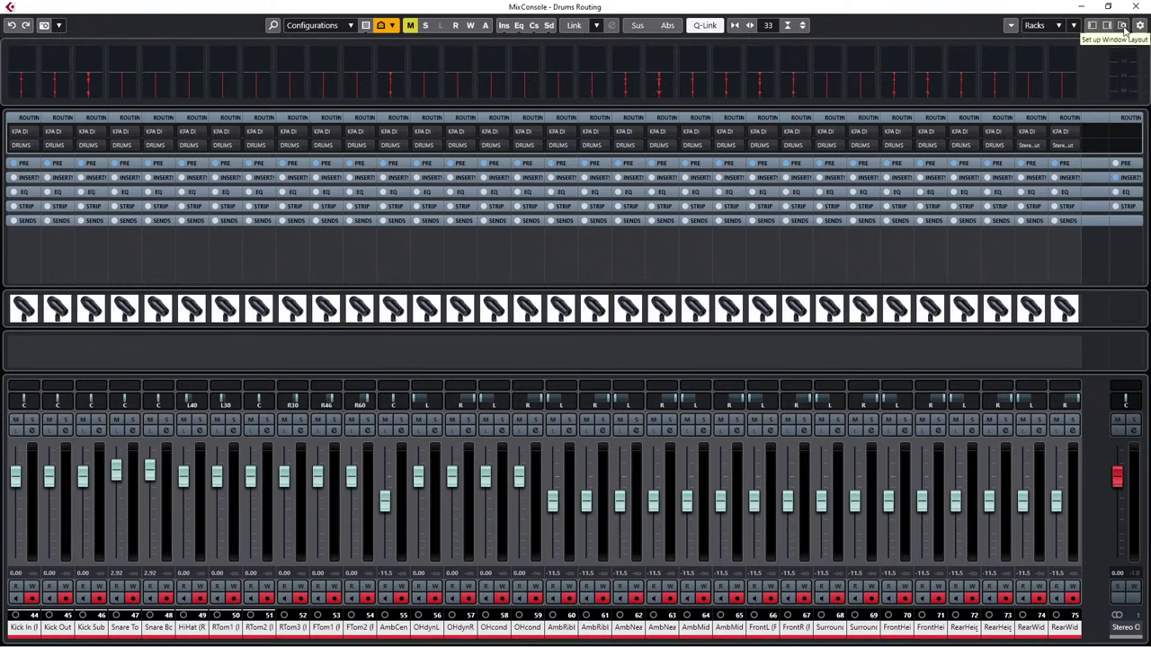
Step: Hide the Pictures and Notepad sections from the MixConsole window layout
{"action": "left_click", "coordinate": [1067, 26]}
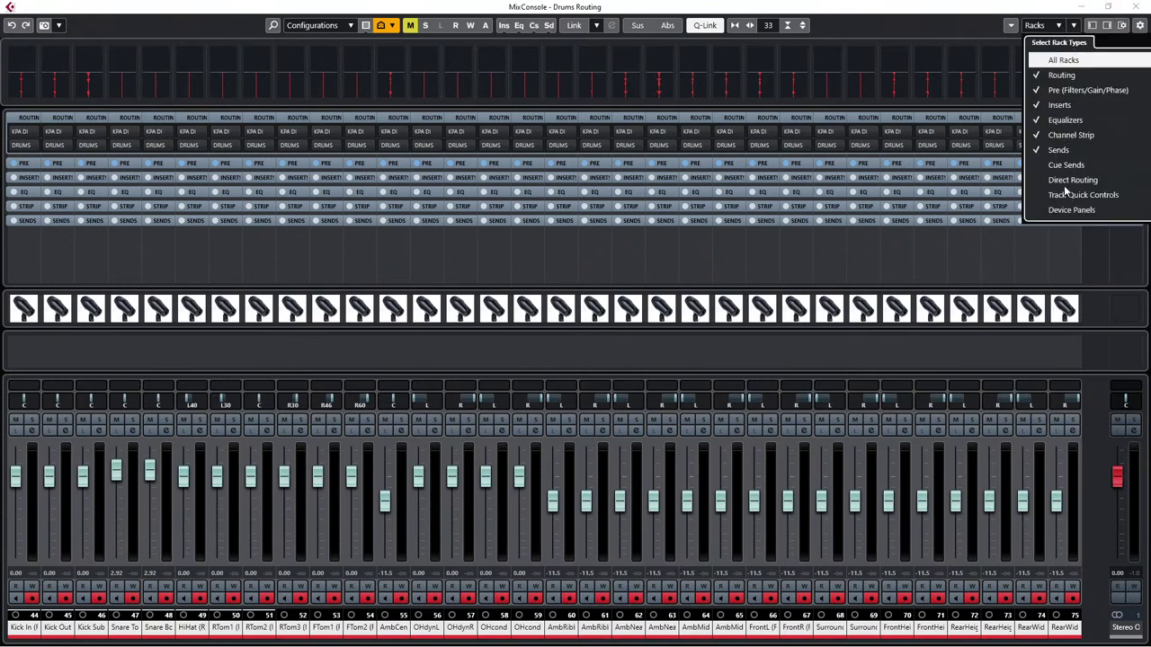
{"action": "left_click", "coordinate": [1123, 29]}
{"action": "left_click", "coordinate": [1123, 29]}
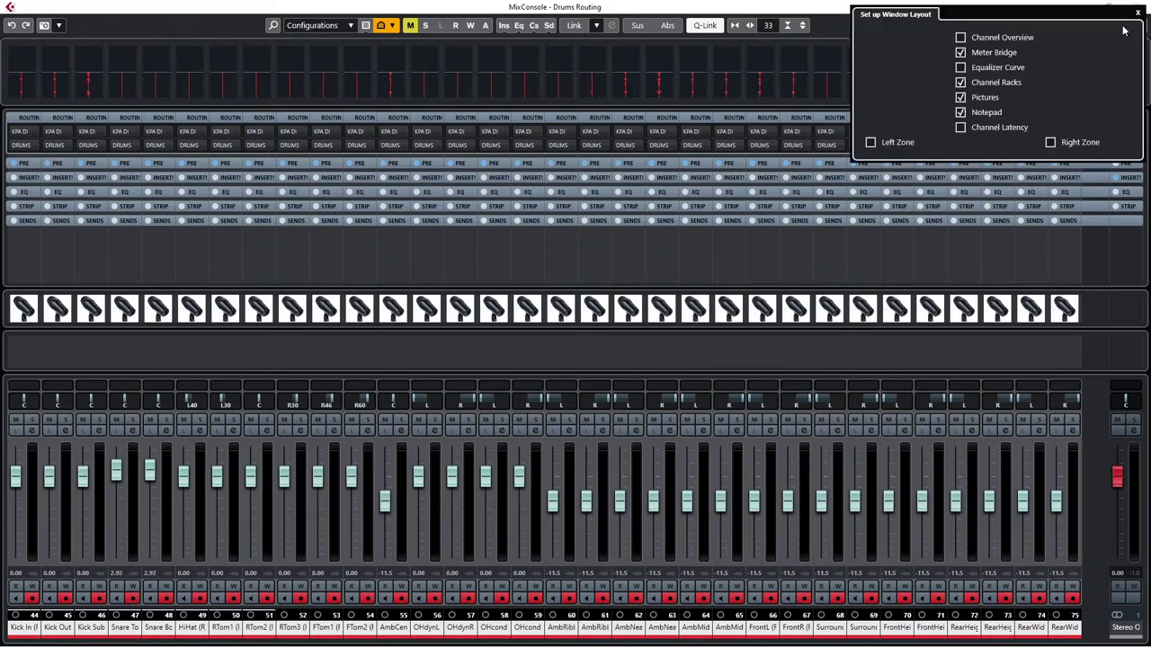
{"action": "left_click", "coordinate": [960, 97]}
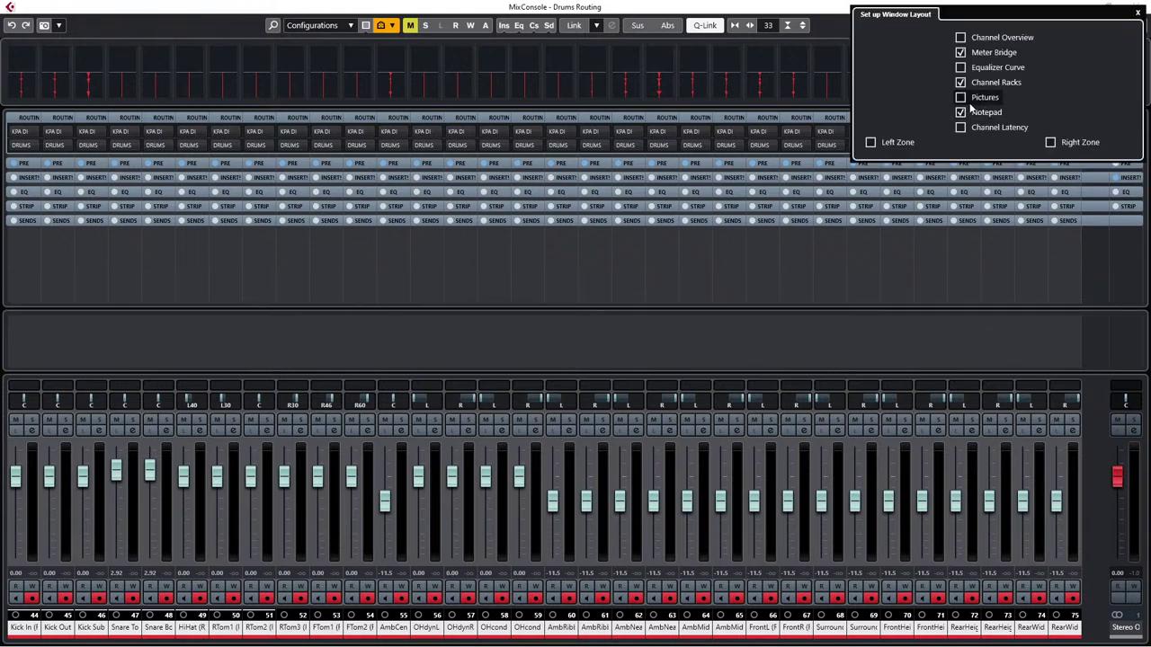
{"action": "left_click", "coordinate": [961, 113]}
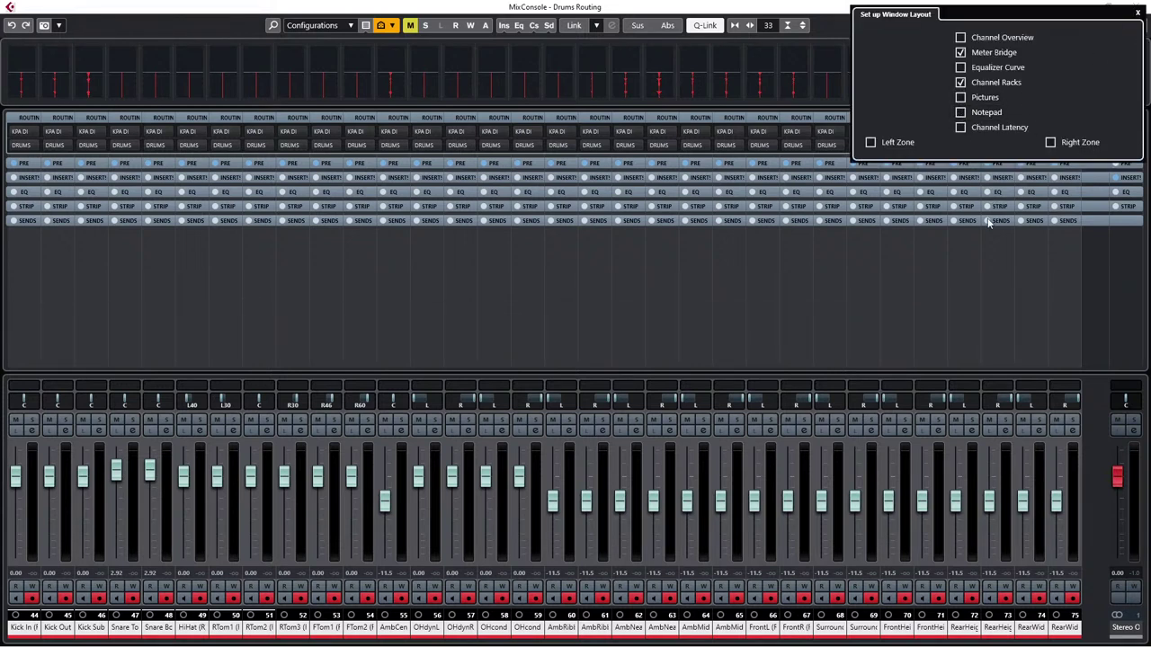
{"action": "left_click", "coordinate": [934, 306]}
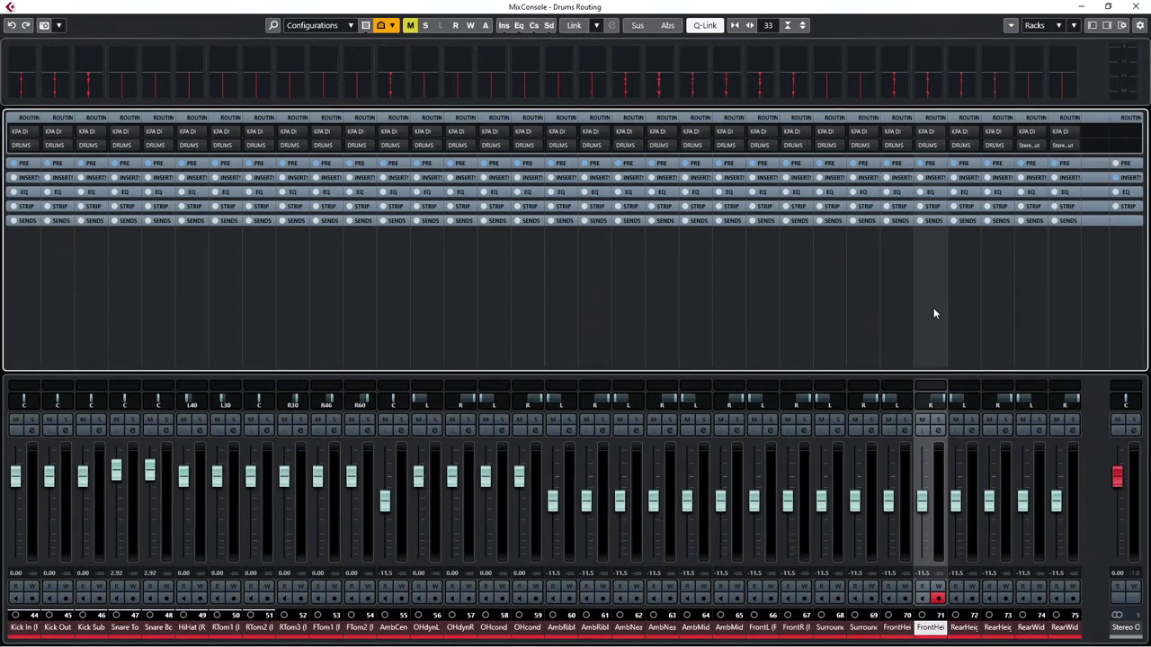
Step: Change the meter bridge's meter type from Wave to PPM
{"action": "right_click", "coordinate": [627, 77]}
{"action": "mouse_move", "coordinate": [715, 81]}
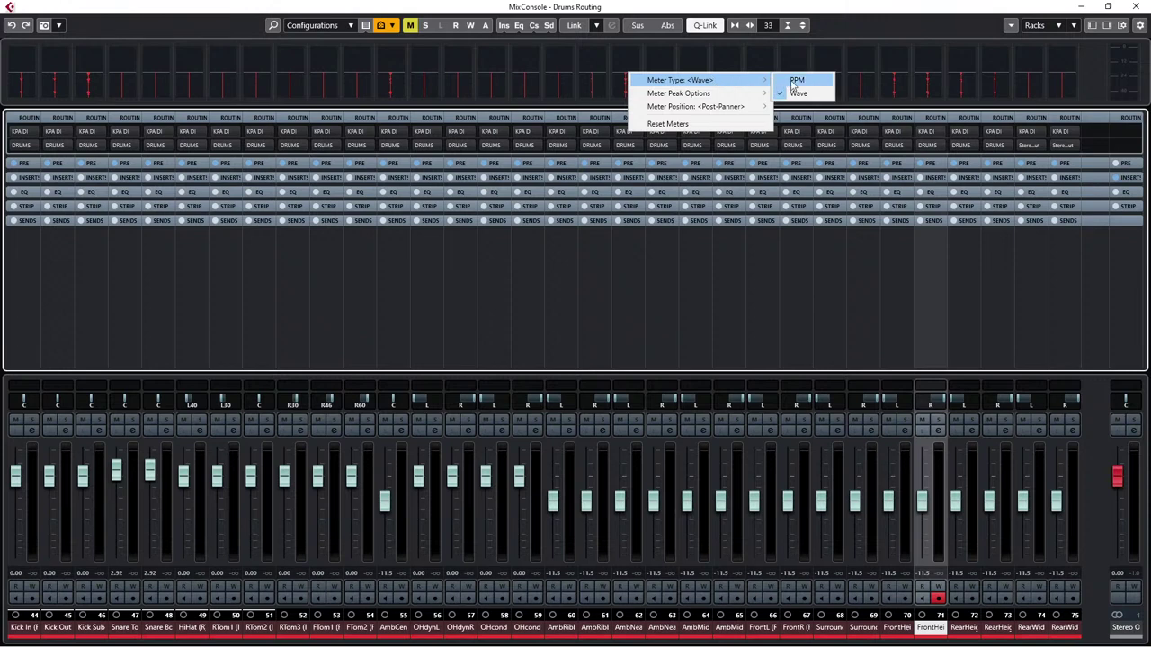
{"action": "left_click", "coordinate": [788, 83]}
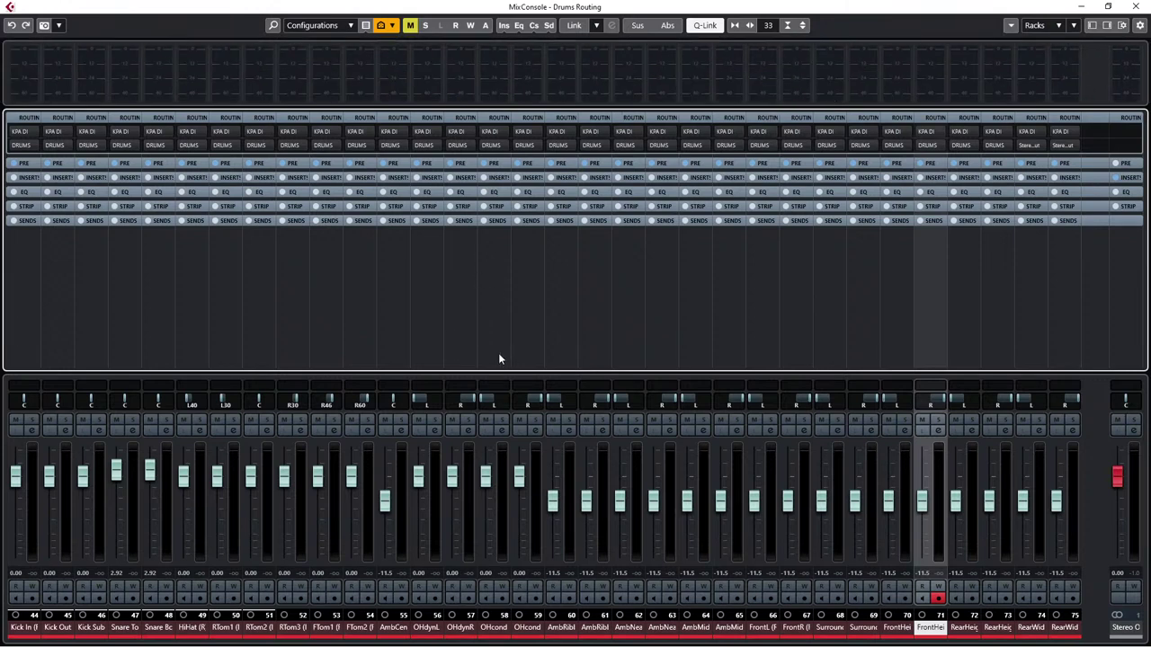
Step: Play back the rendered drums and reset the AmbCenter, Snare Bottom and Snare Top (R) faders to 0.00 dB
{"action": "key", "text": "space"}
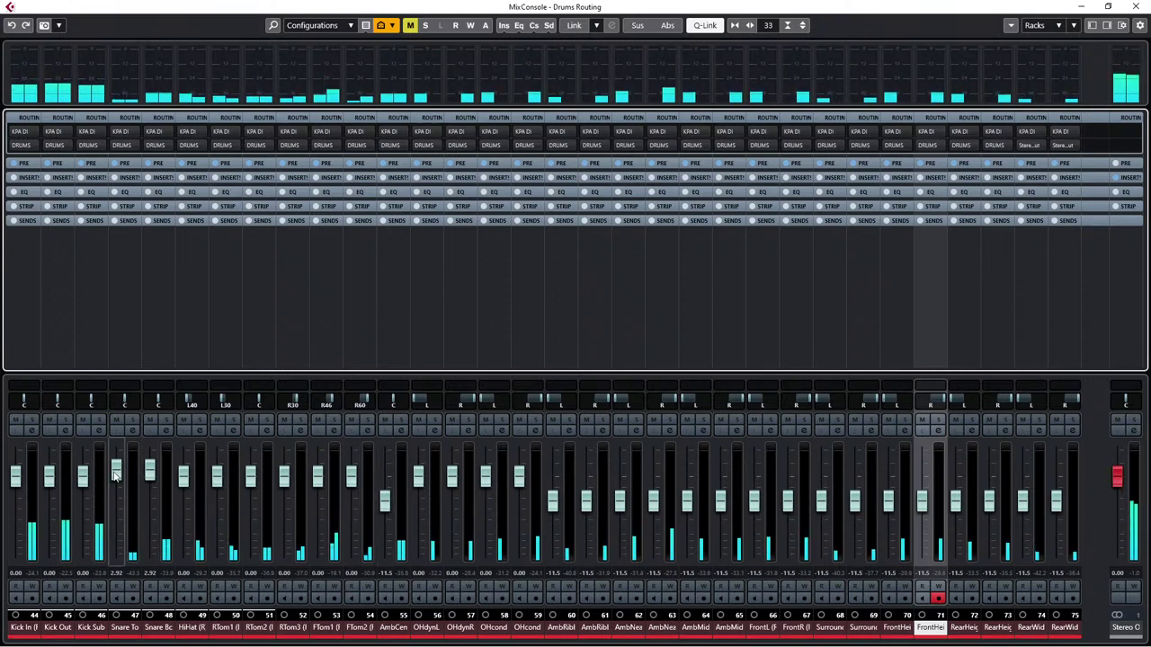
{"action": "left_click", "coordinate": [383, 501], "text": "ctrl"}
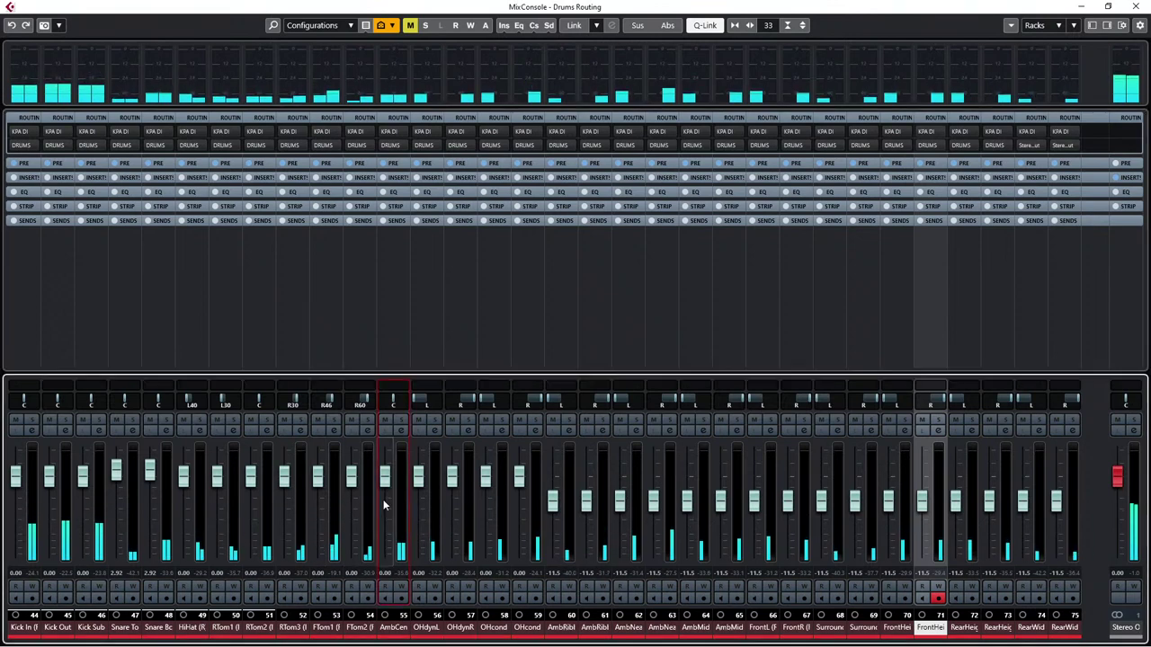
{"action": "left_click", "coordinate": [151, 472], "text": "ctrl"}
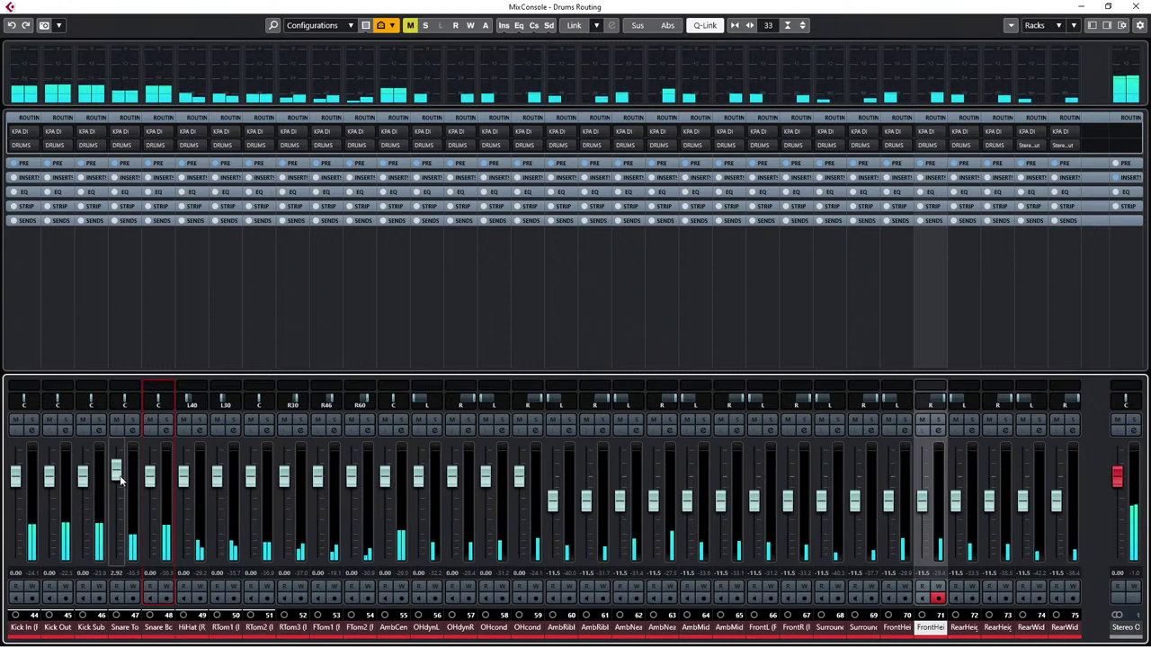
{"action": "left_click", "coordinate": [120, 479], "text": "ctrl"}
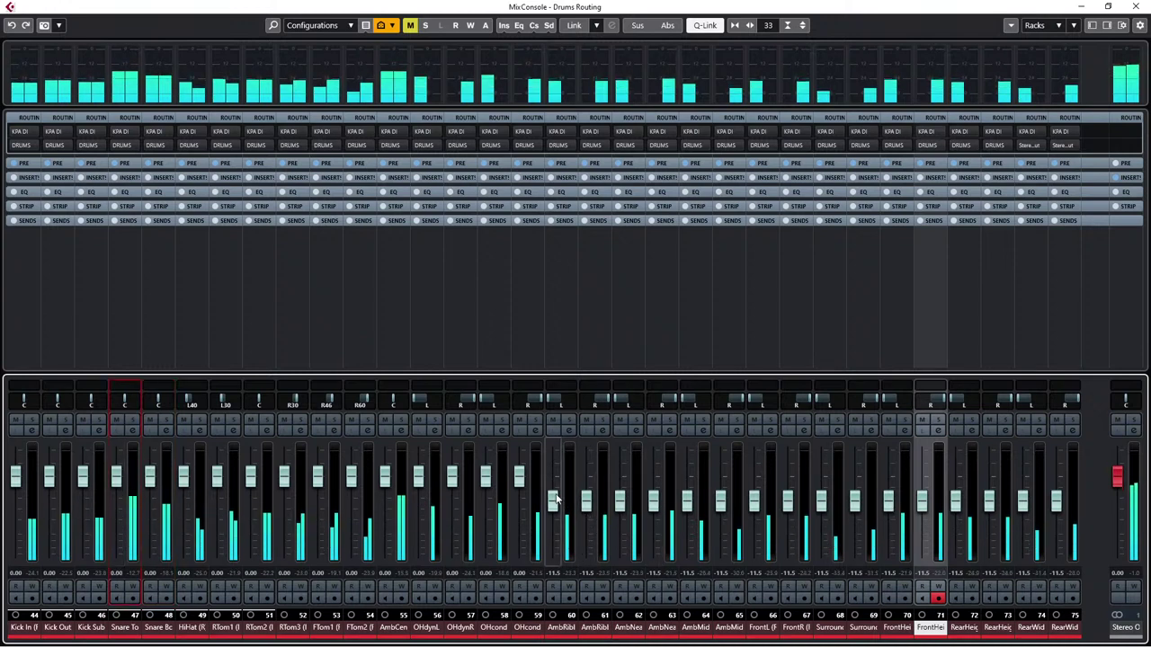
Step: Select the rendered ambience channels from AmbRibbonL to RearWideR and raise their faders together to -2.06 dB
{"action": "left_click", "coordinate": [566, 472]}
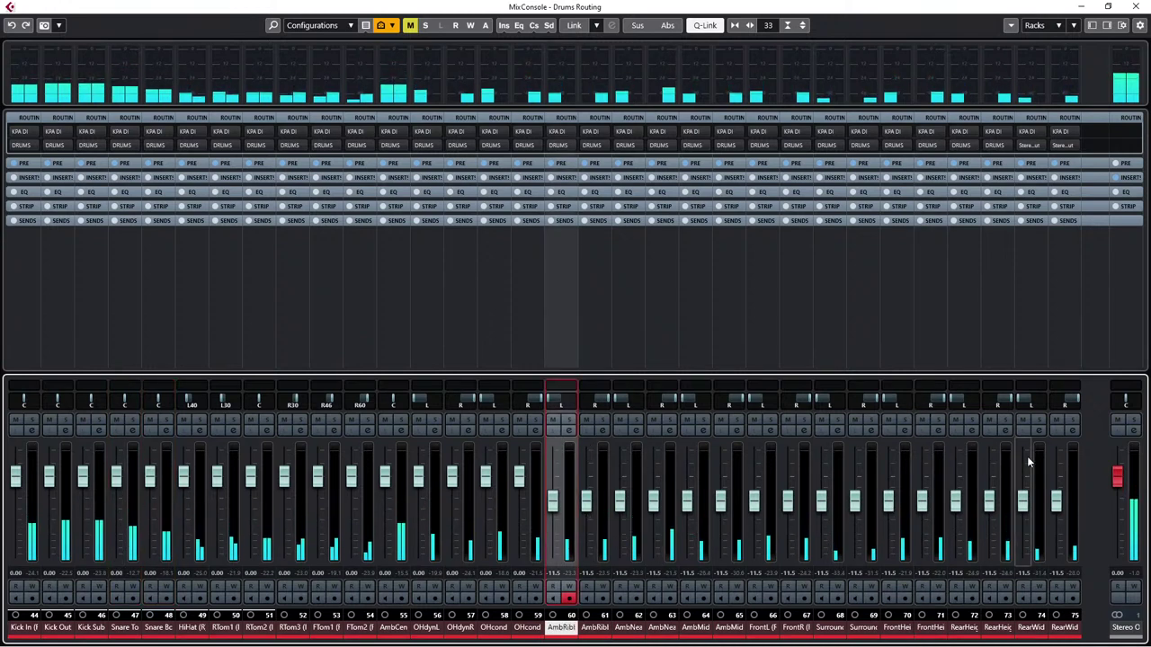
{"action": "left_click", "coordinate": [1074, 483], "text": "shift"}
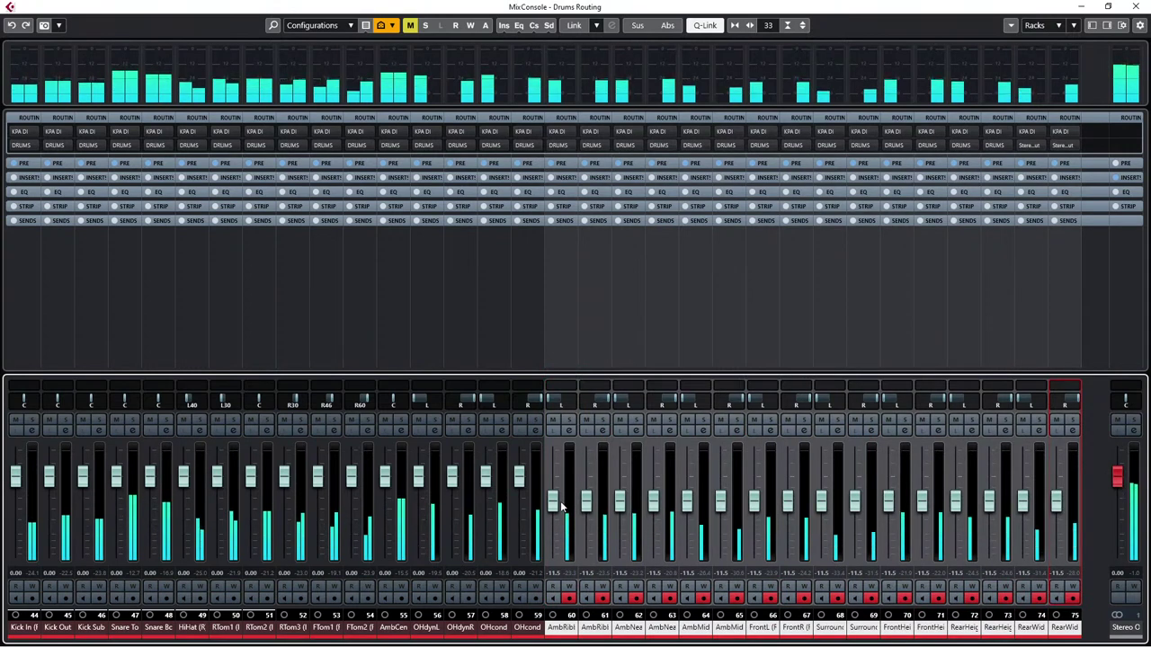
{"action": "mouse_move", "coordinate": [553, 501]}
{"action": "left_mouse_down"}
{"action": "mouse_move", "coordinate": [554, 529]}
{"action": "mouse_move", "coordinate": [553, 486]}
{"action": "left_mouse_up"}
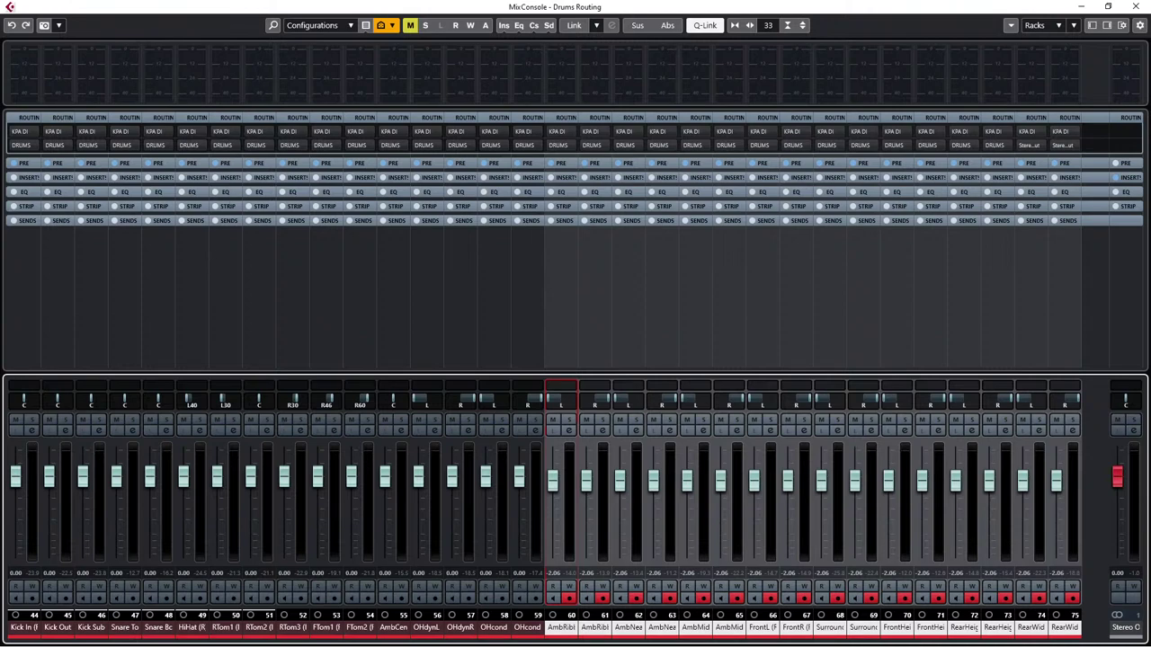
Step: In the project window, remove the two Ludwig Classic instrument tracks and the Kick In instrument track above the rendered audio tracks
{"action": "key", "text": "F3"}
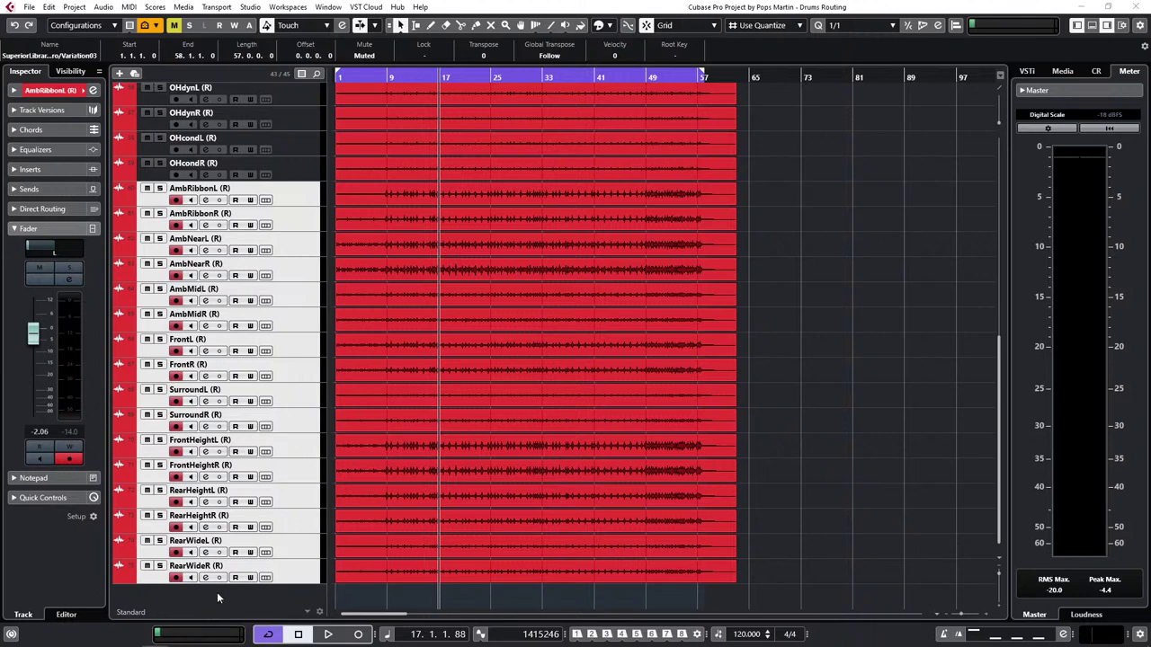
{"action": "scroll", "coordinate": [208, 576], "scroll_direction": "up", "scroll_amount": 15}
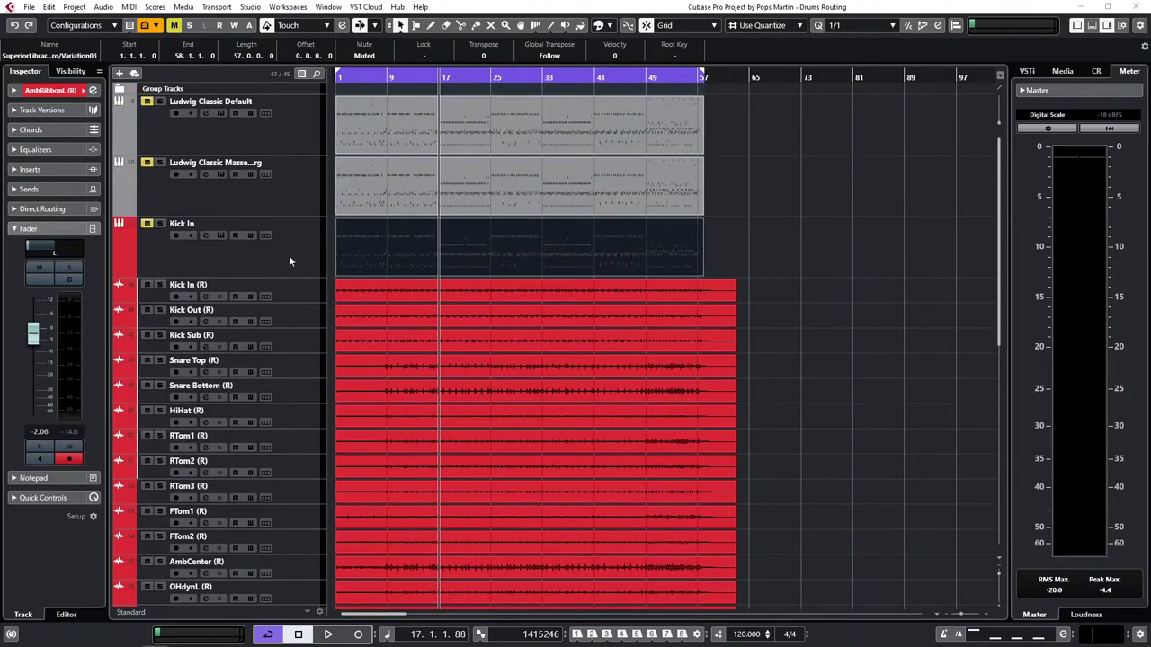
{"action": "scroll", "coordinate": [289, 256], "scroll_direction": "down", "scroll_amount": 10}
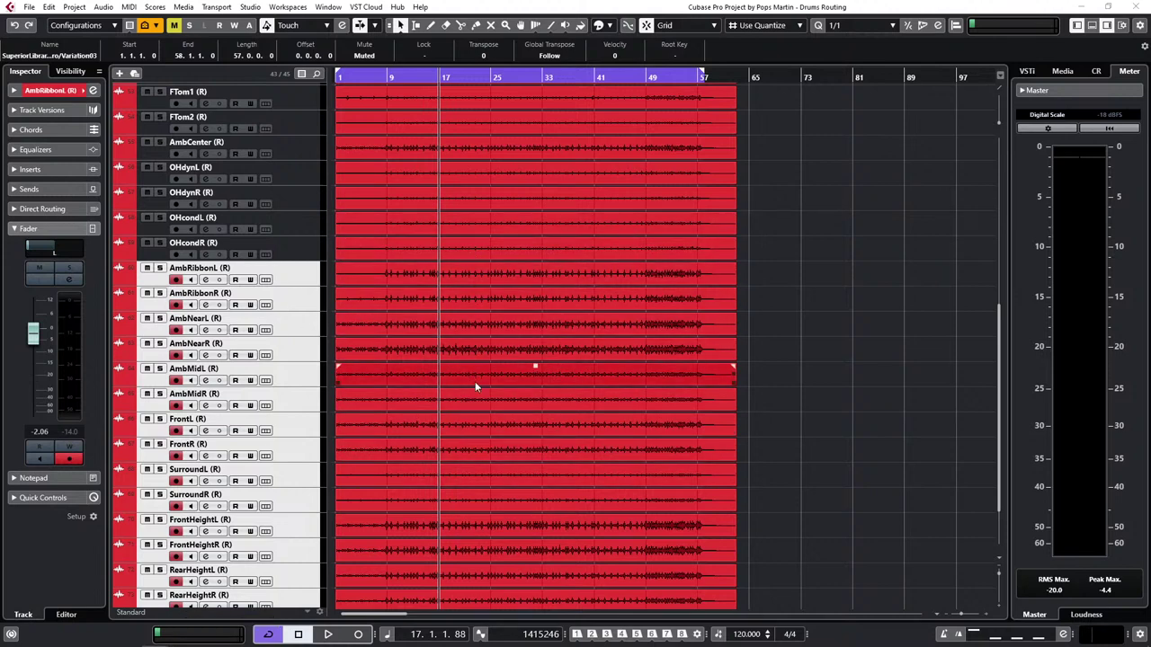
{"action": "scroll", "coordinate": [474, 381], "scroll_direction": "up", "scroll_amount": 6}
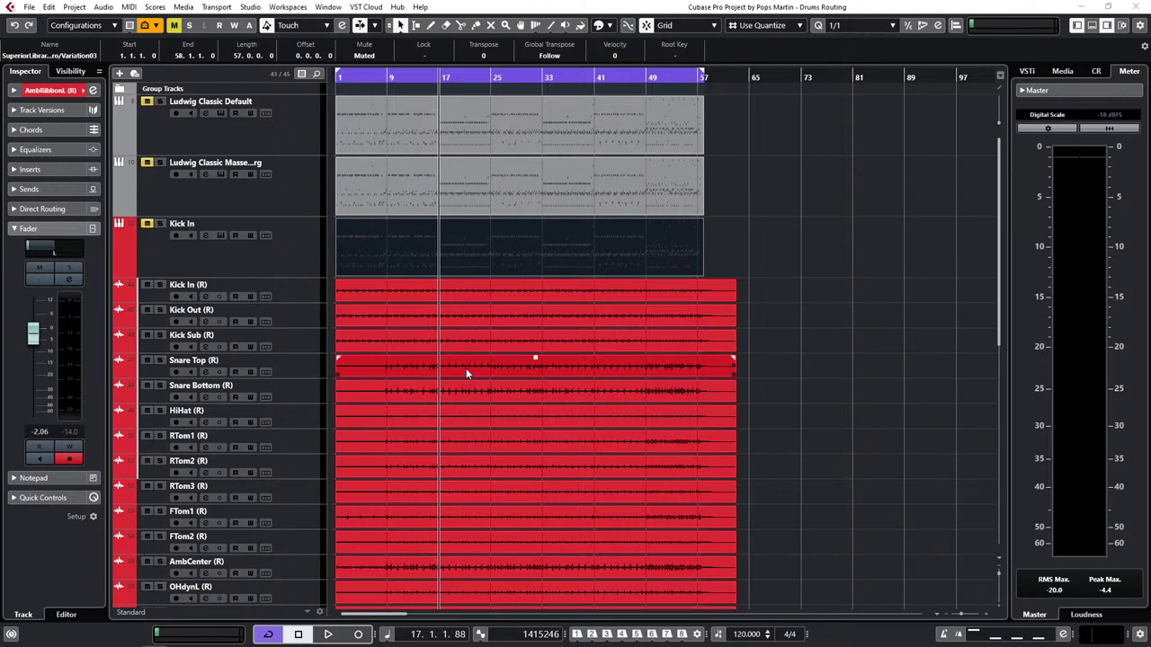
{"action": "left_click", "coordinate": [256, 263]}
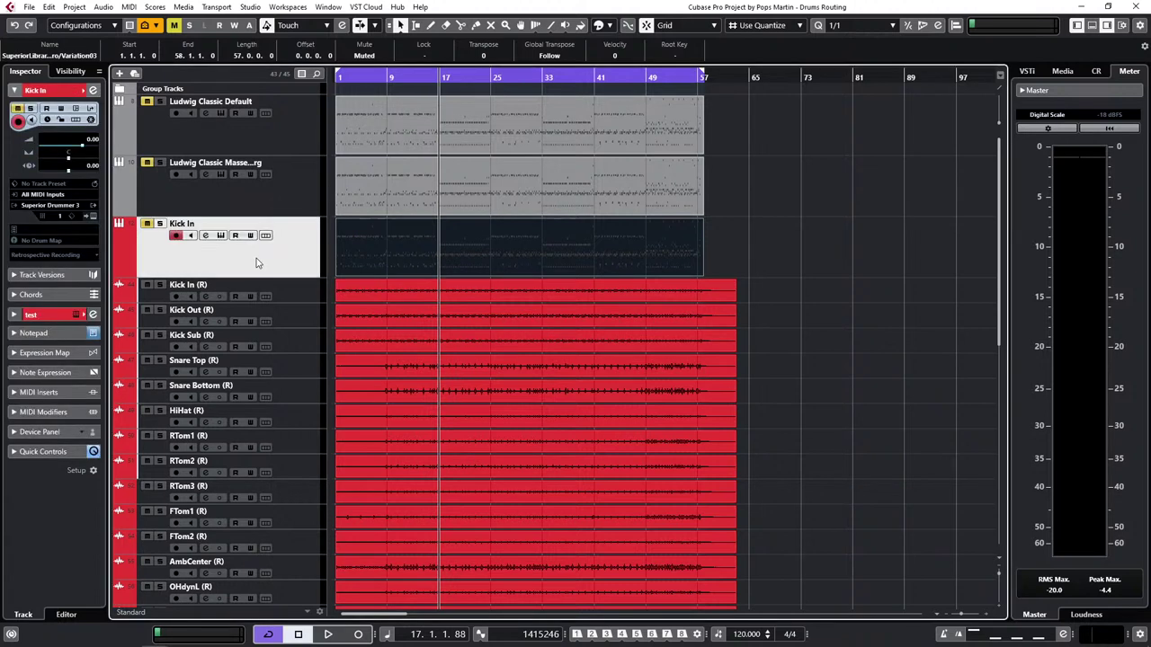
{"action": "left_click", "coordinate": [304, 126], "text": "shift"}
{"action": "right_click", "coordinate": [291, 135]}
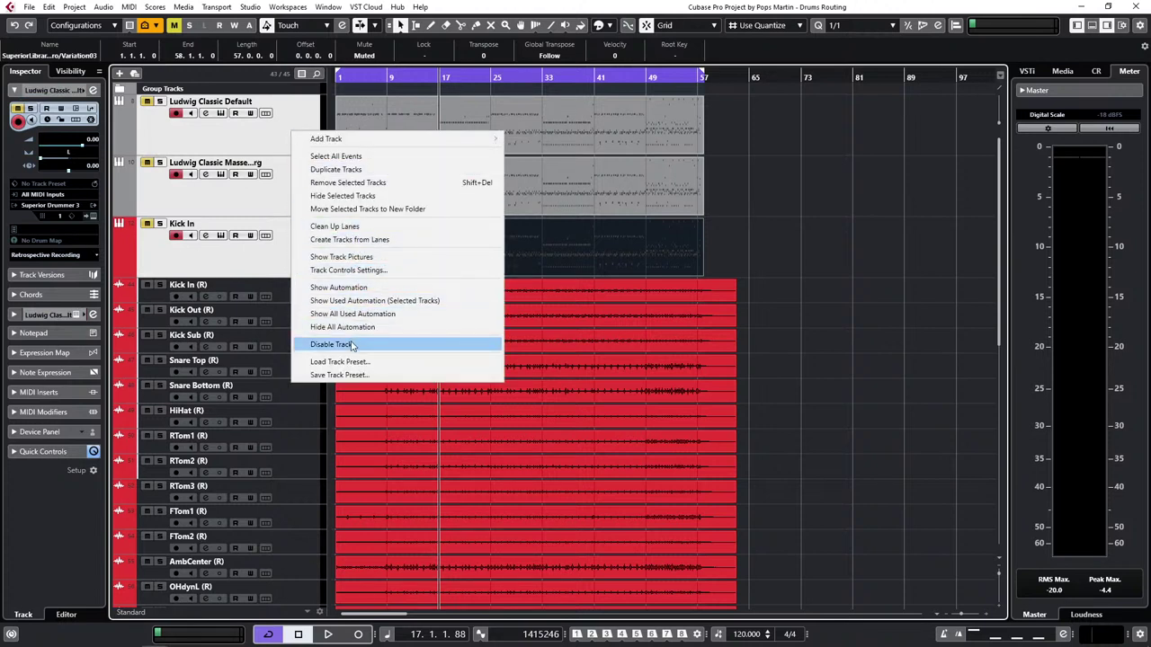
{"action": "left_click", "coordinate": [349, 184]}
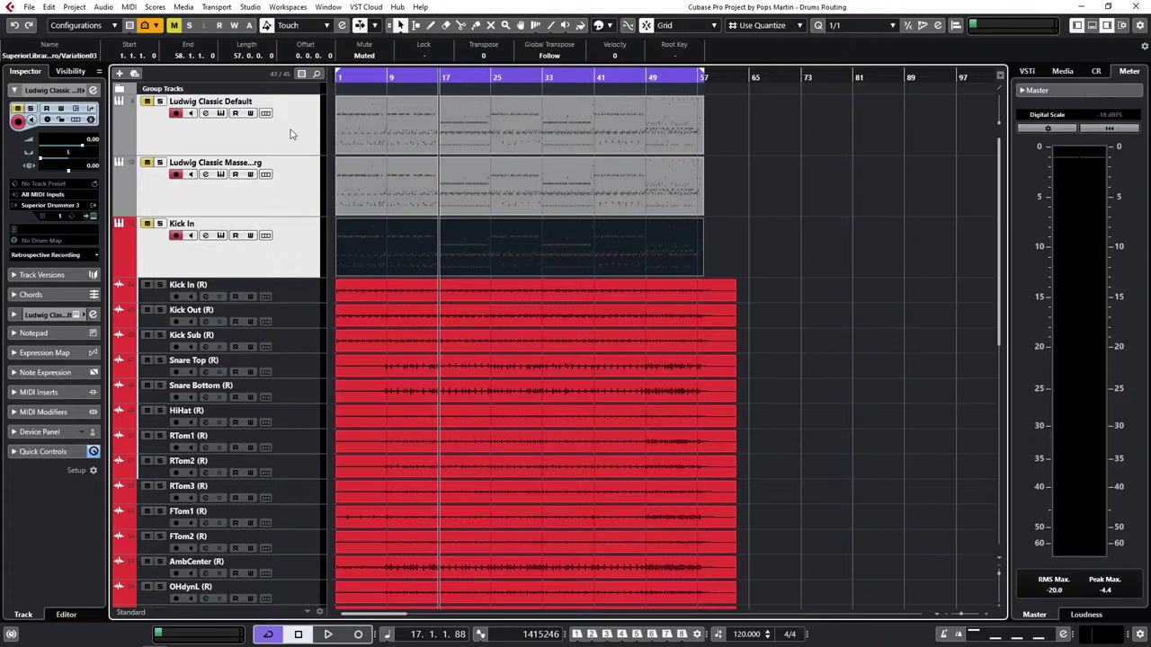
{"action": "key", "text": "Delete"}
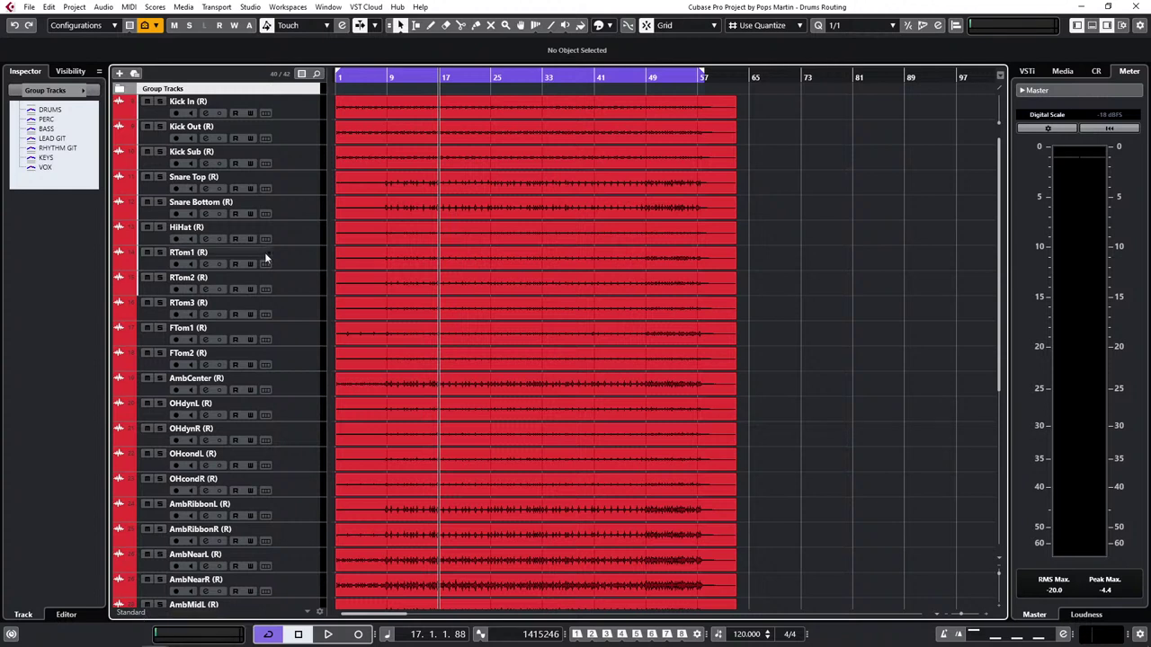
Step: Play the rendered drum tracks from bar 1 to check the average audio-processing load, and stop playback
{"action": "left_click", "coordinate": [336, 76]}
{"action": "key", "text": "space"}
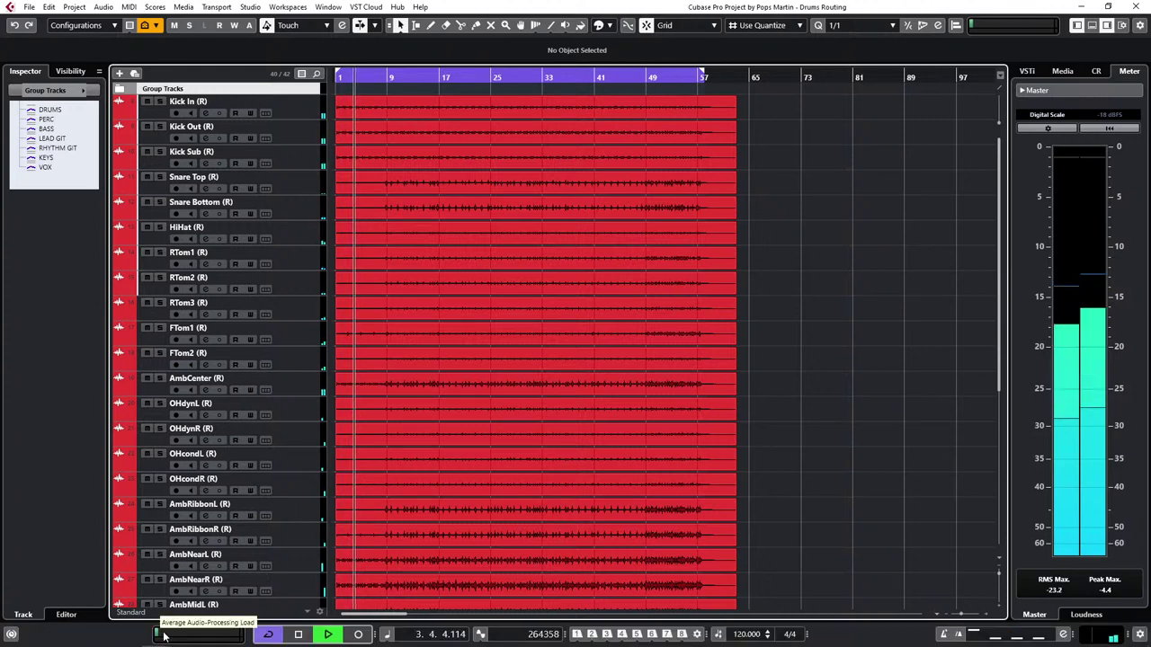
{"action": "key", "text": "space"}
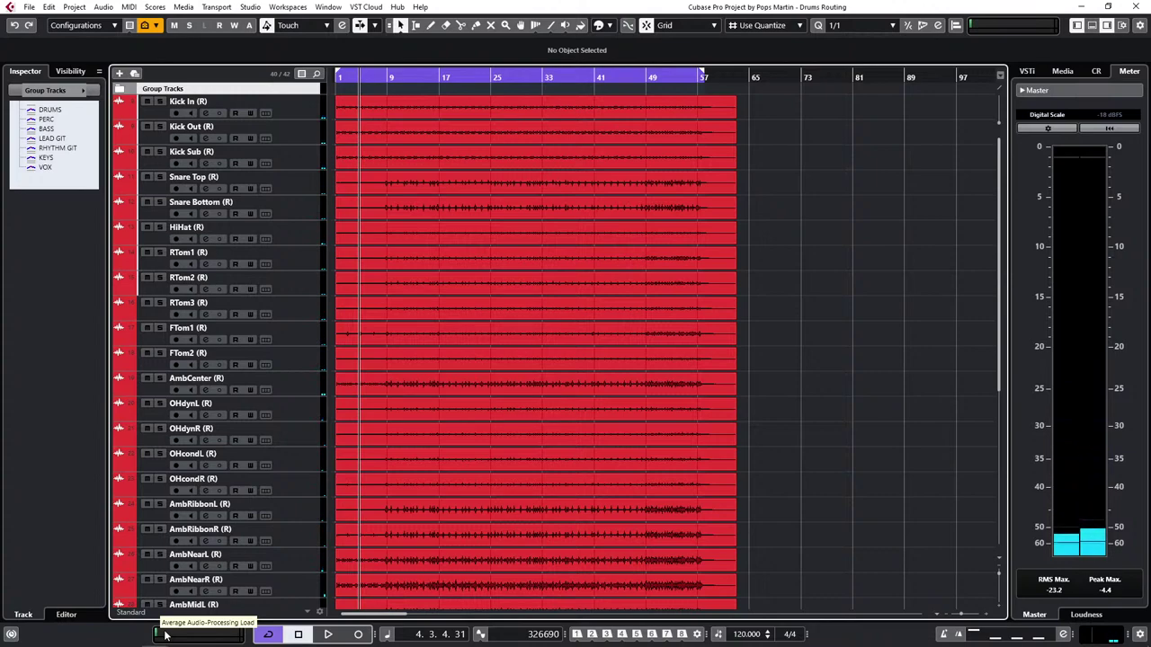
Step: Expand the Inserts and Sends racks for all channels in the MixConsole
{"action": "key", "text": "F3"}
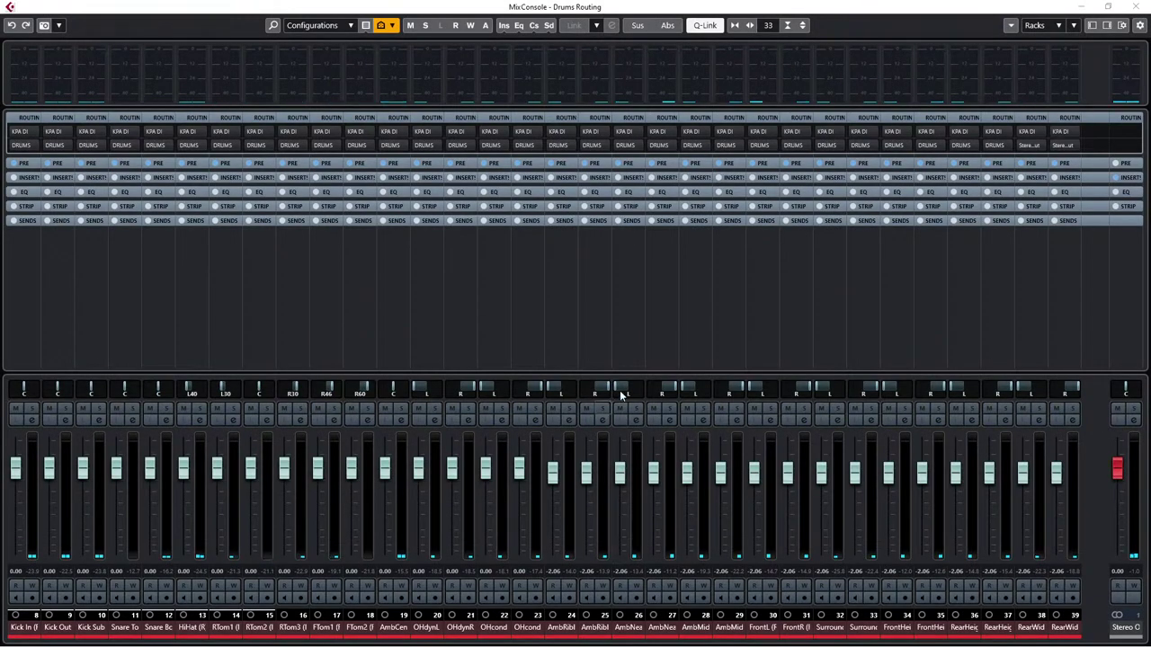
{"action": "left_click", "coordinate": [261, 178]}
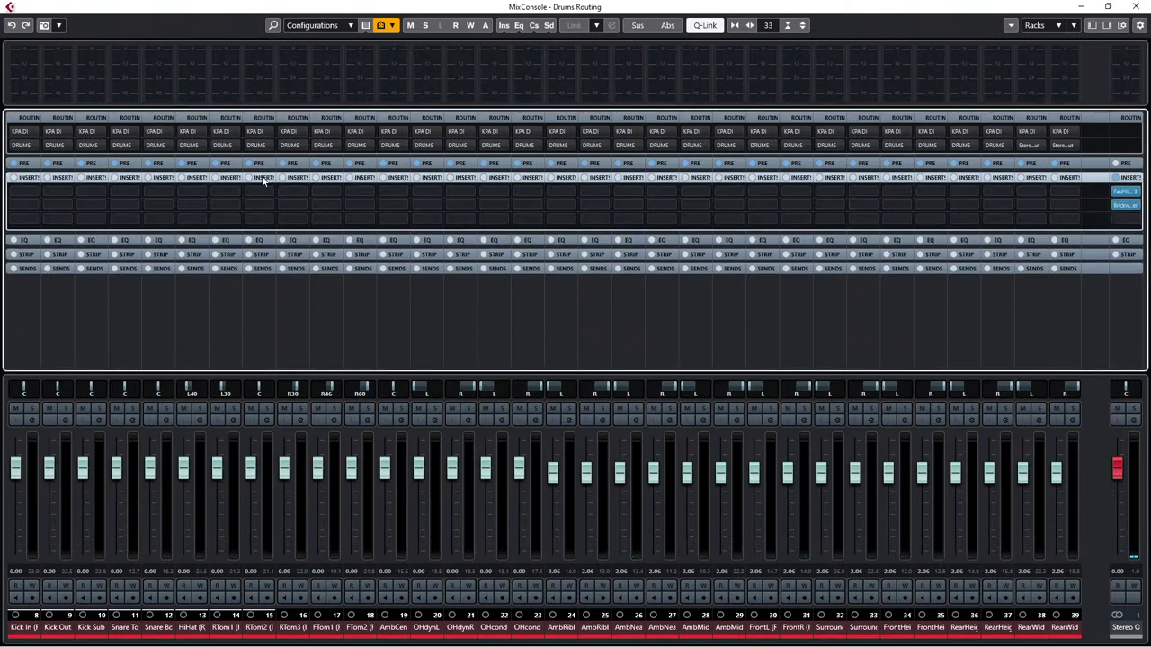
{"action": "left_click", "coordinate": [264, 268]}
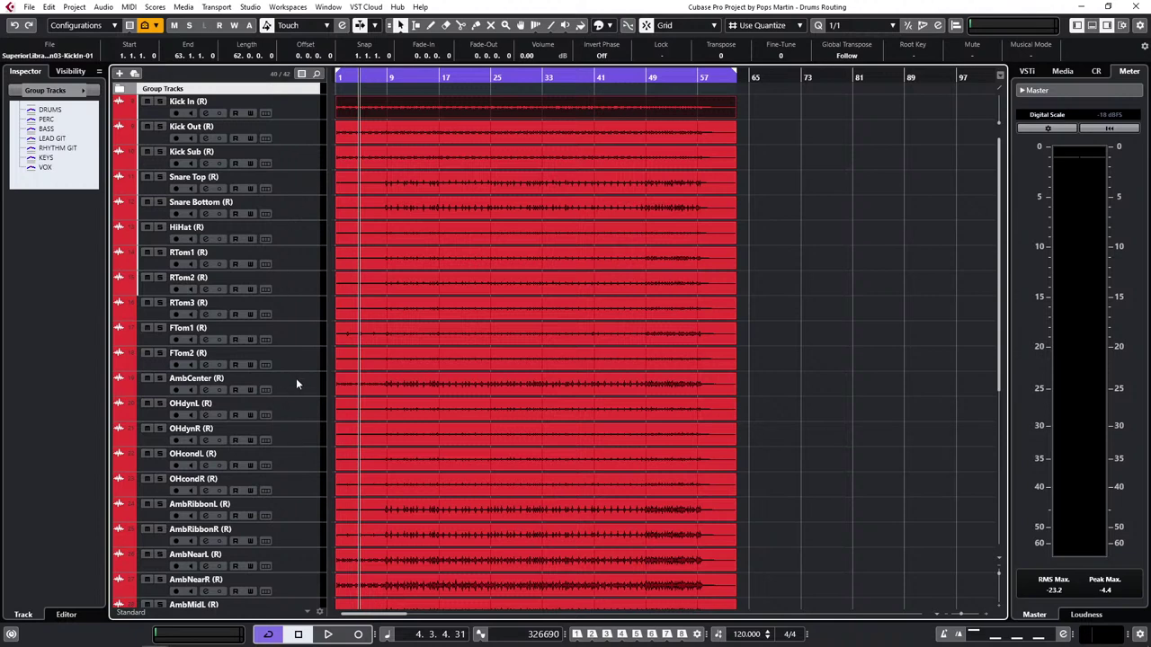
Step: Enable the Pictures section in the MixConsole window layout
{"action": "key", "text": "F3"}
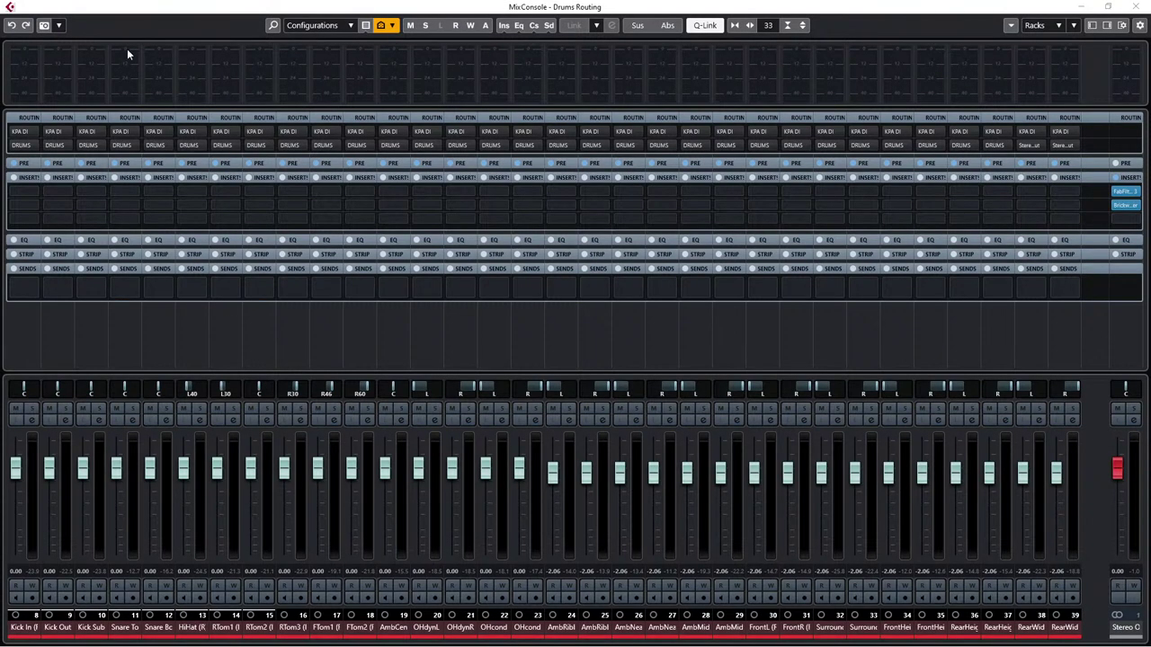
{"action": "left_click", "coordinate": [1058, 26]}
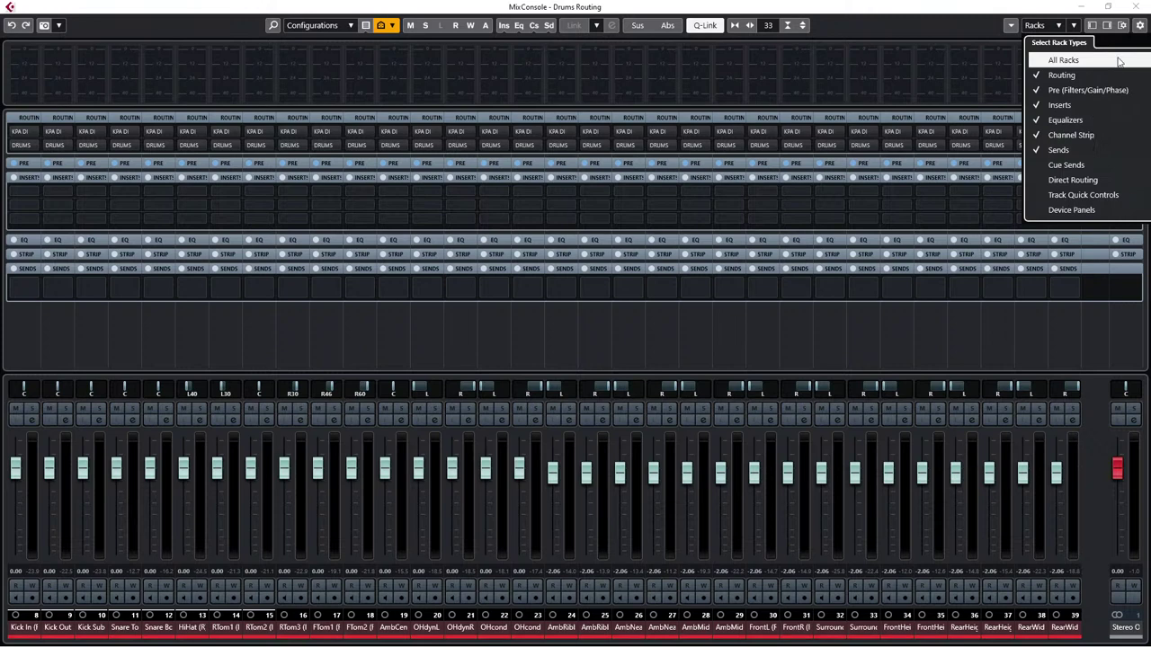
{"action": "left_click", "coordinate": [1126, 27]}
{"action": "left_click", "coordinate": [1123, 25]}
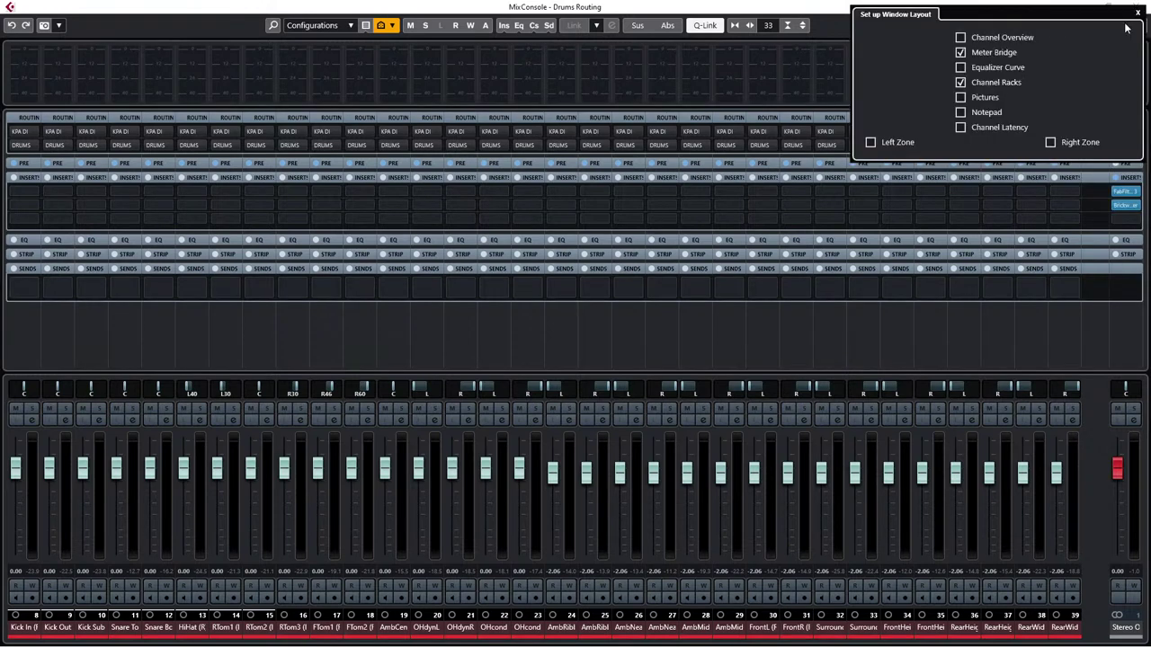
{"action": "left_click", "coordinate": [960, 98]}
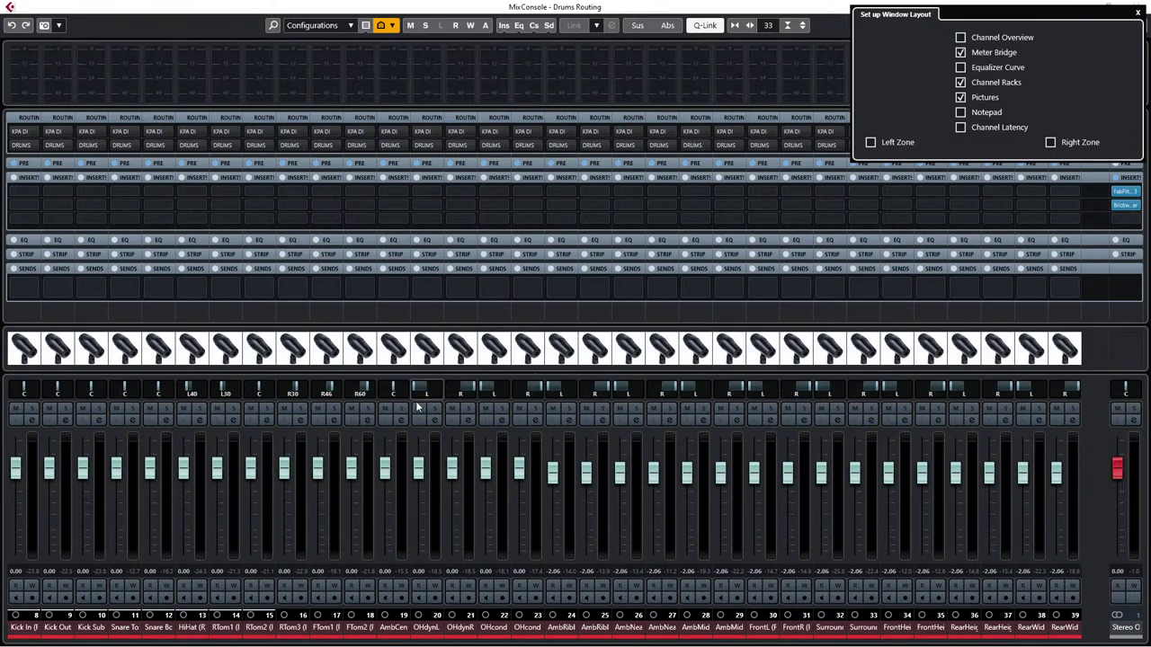
Step: Try another user microphone picture on the Kick In (R) channel, restore the original, look through the factory pictures and cancel
{"action": "left_click", "coordinate": [28, 353]}
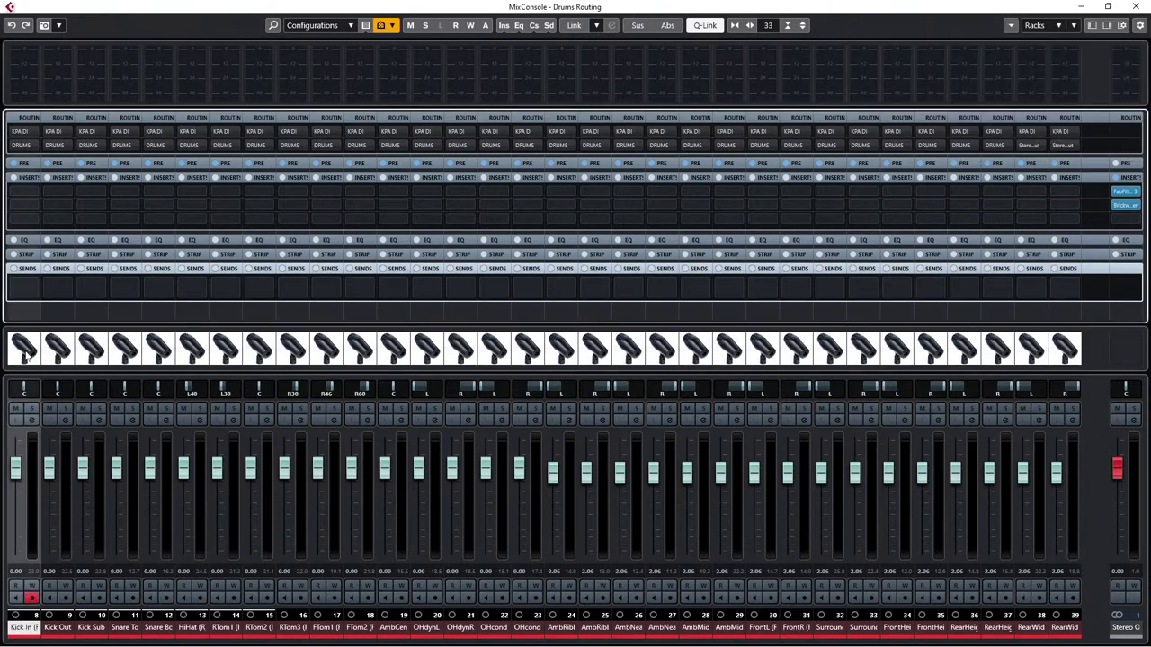
{"action": "double_click", "coordinate": [24, 348]}
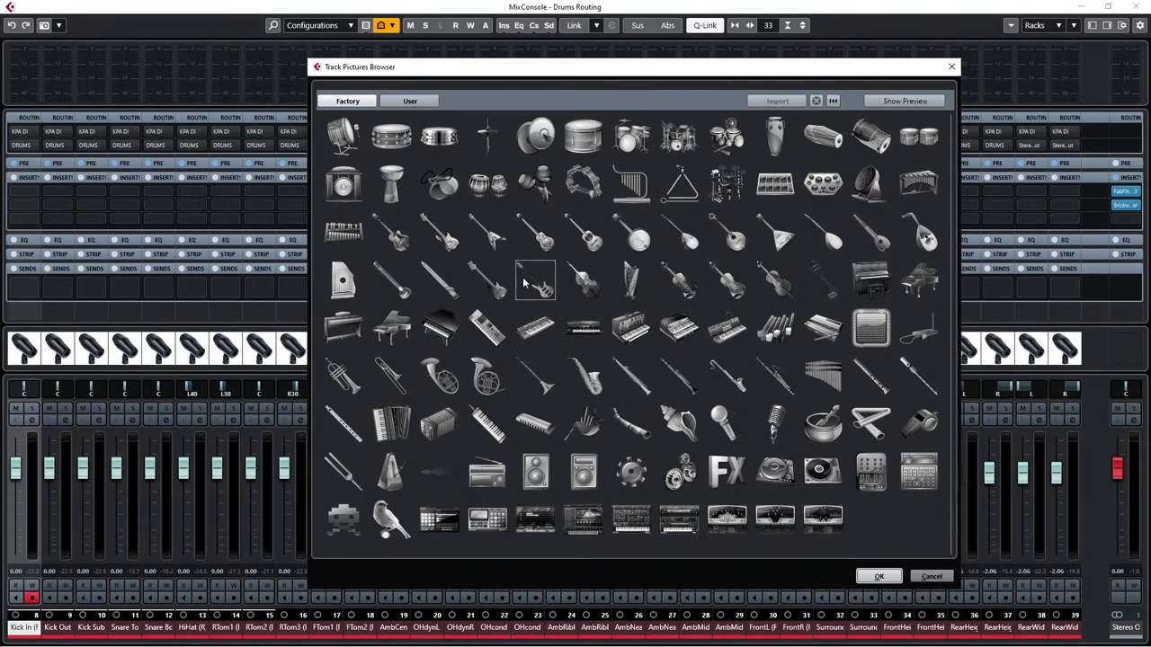
{"action": "left_click", "coordinate": [406, 103]}
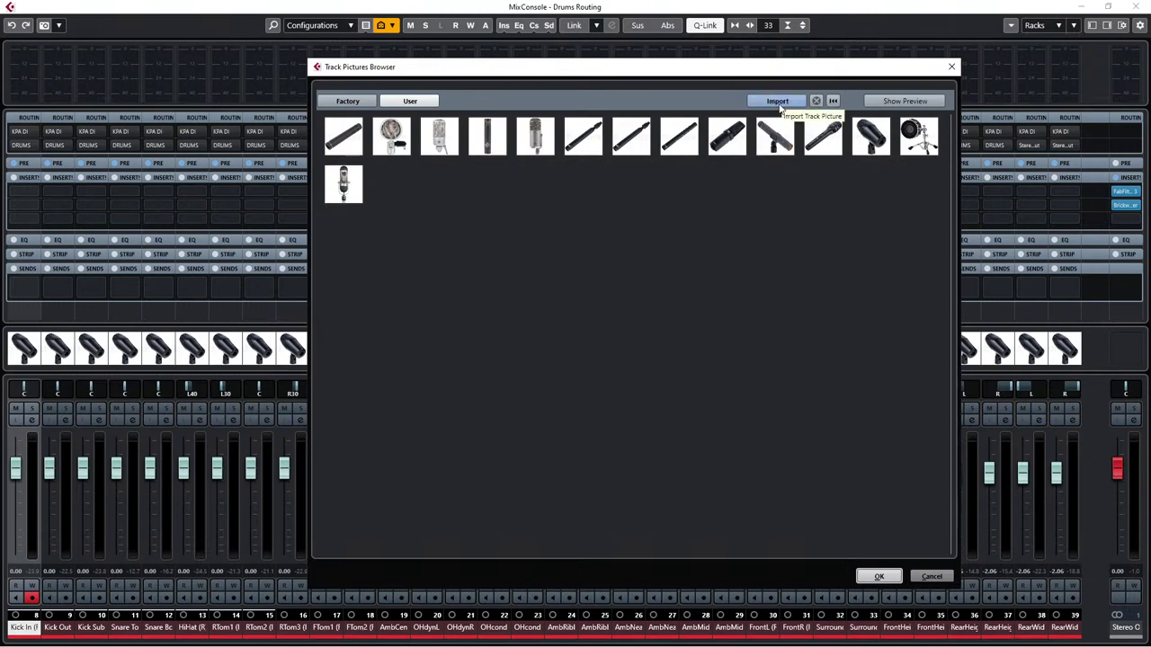
{"action": "left_click", "coordinate": [391, 144]}
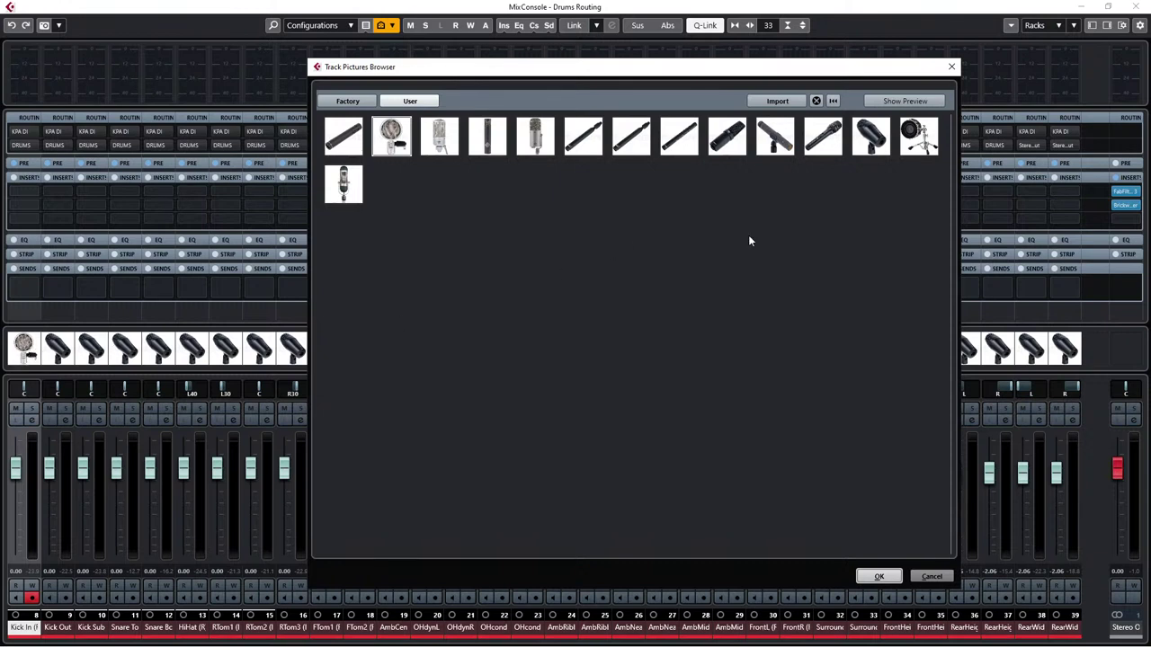
{"action": "left_click", "coordinate": [877, 133]}
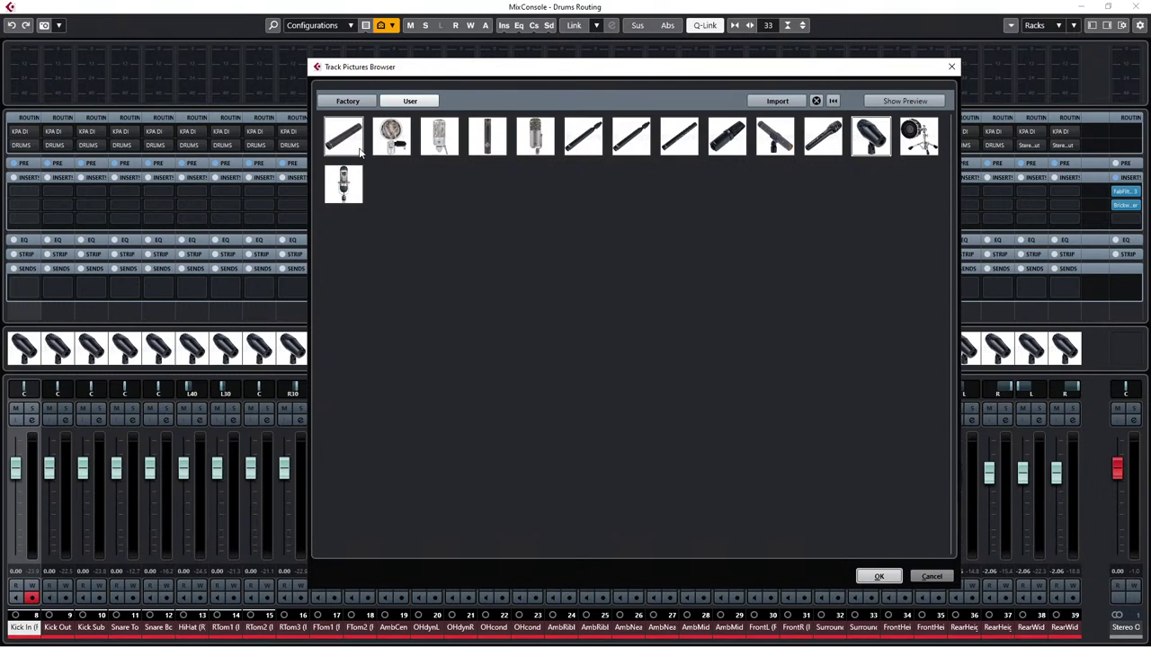
{"action": "left_click", "coordinate": [347, 100]}
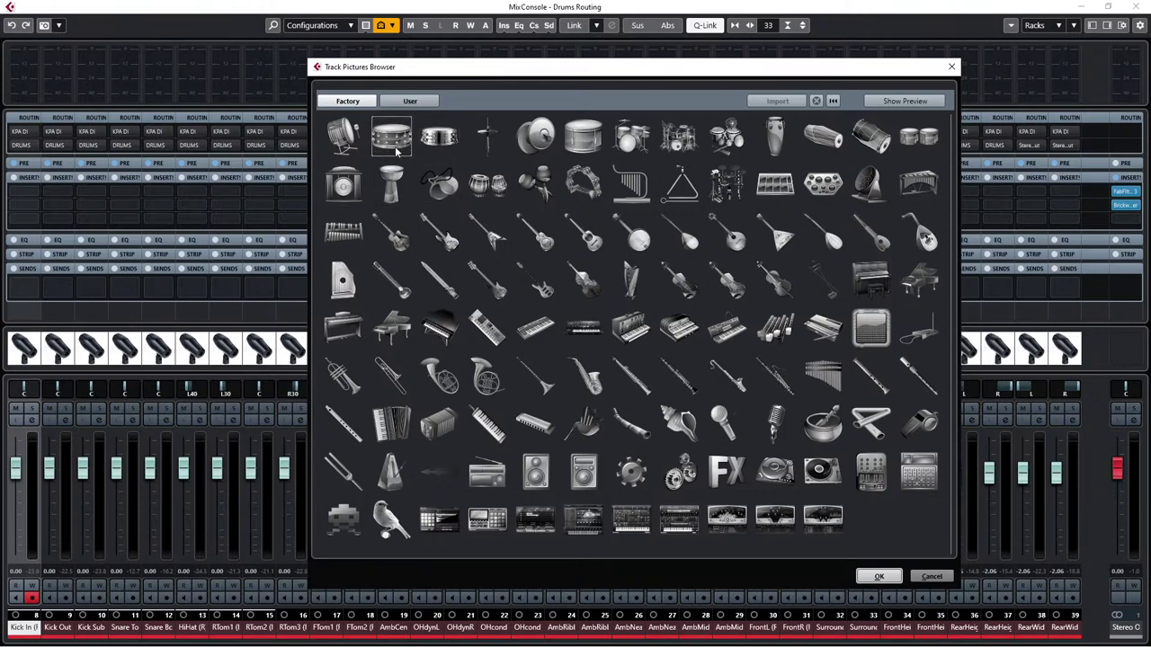
{"action": "left_click", "coordinate": [933, 576]}
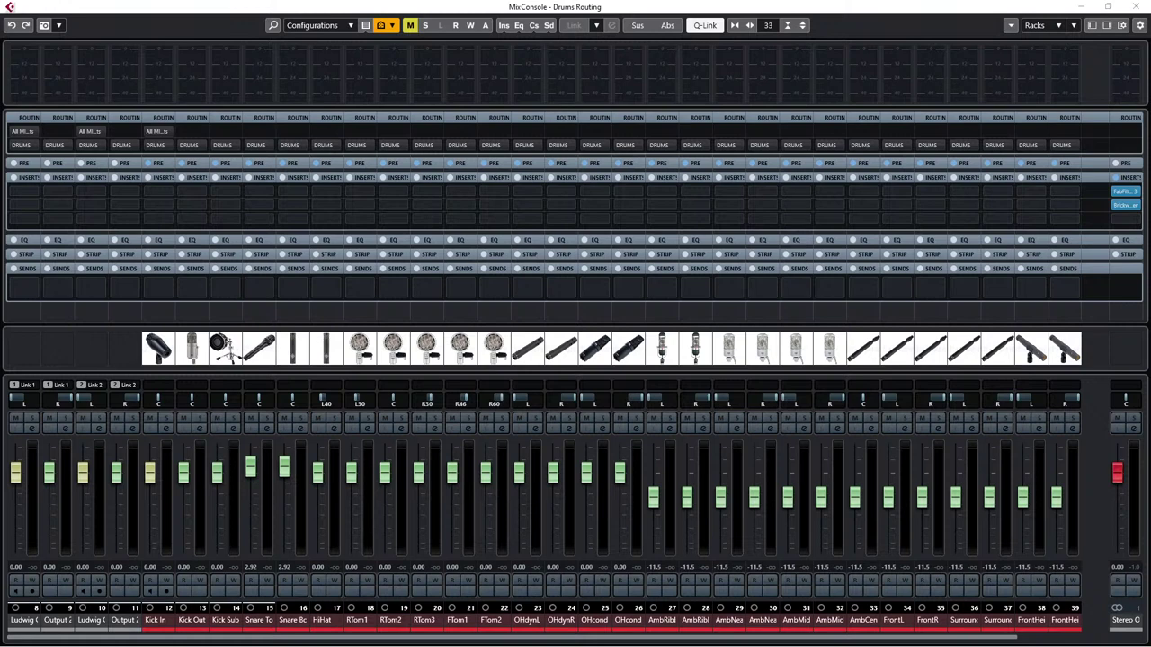
Step: Examine the kick microphone channels in the MixConsole, selecting rendered Kick In, Kick Out and Kick Sub in turn
{"action": "left_click", "coordinate": [156, 621]}
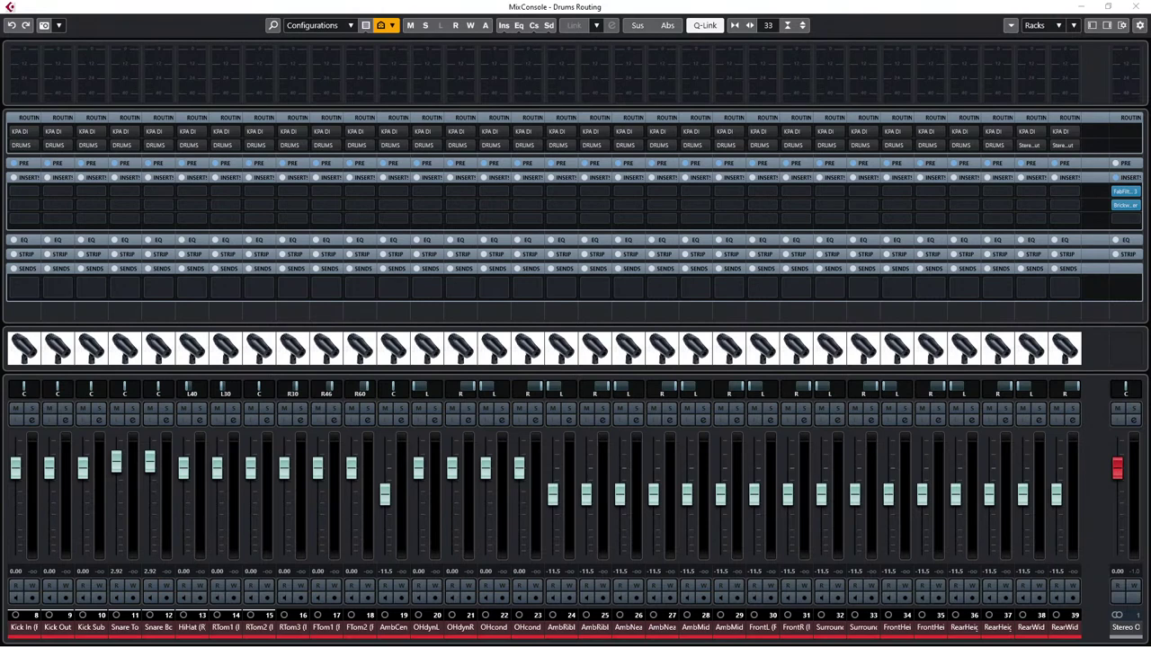
{"action": "left_click", "coordinate": [25, 626]}
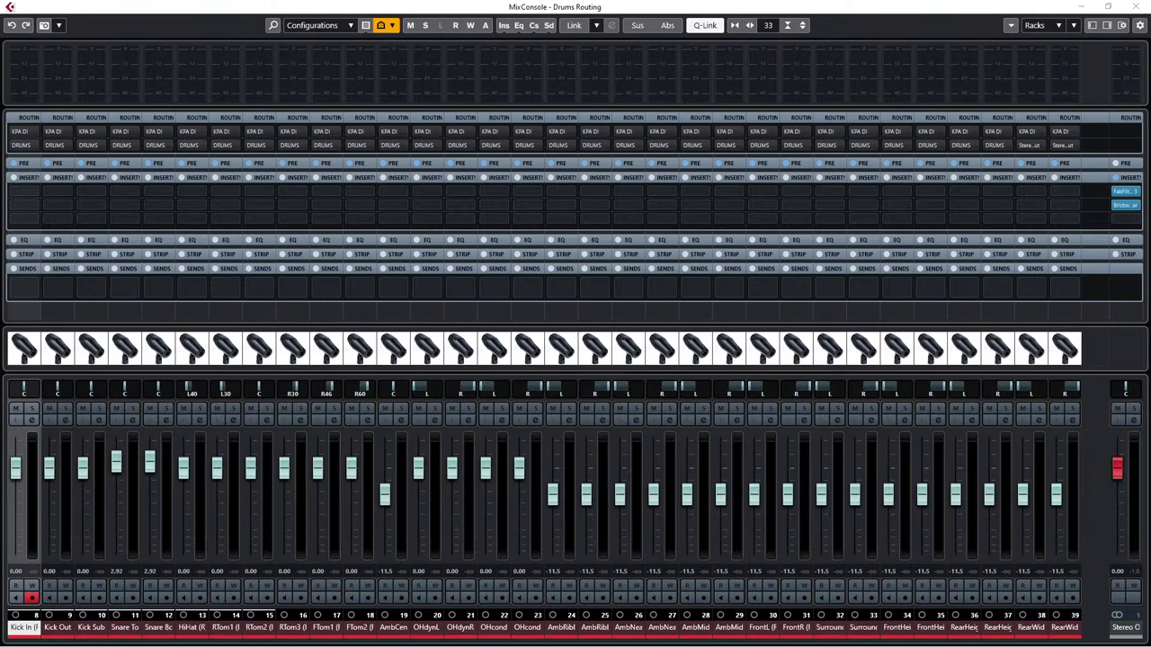
{"action": "left_click", "coordinate": [58, 627]}
{"action": "left_click", "coordinate": [24, 627]}
{"action": "left_click", "coordinate": [58, 627]}
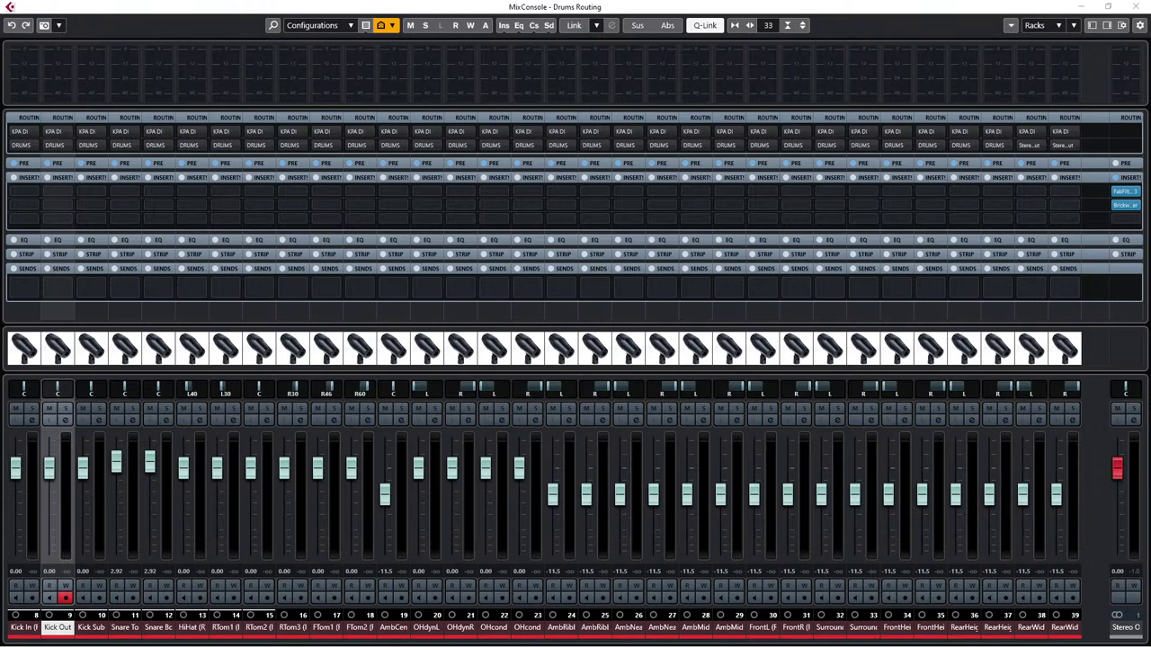
{"action": "left_click", "coordinate": [90, 627]}
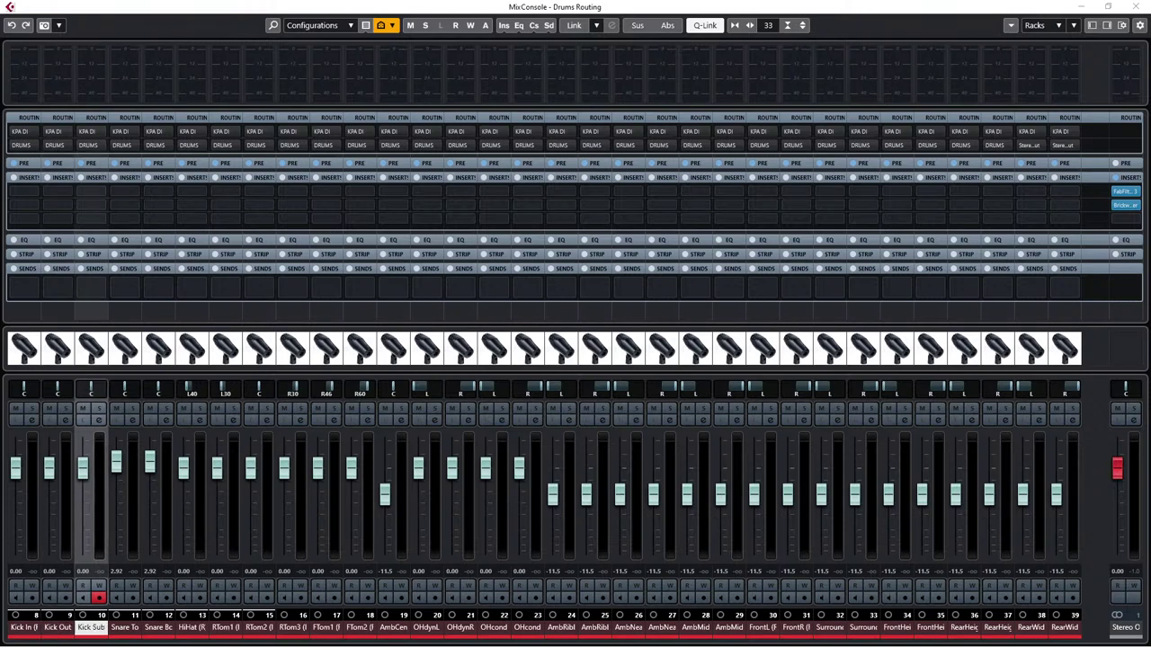
{"action": "left_click", "coordinate": [57, 626]}
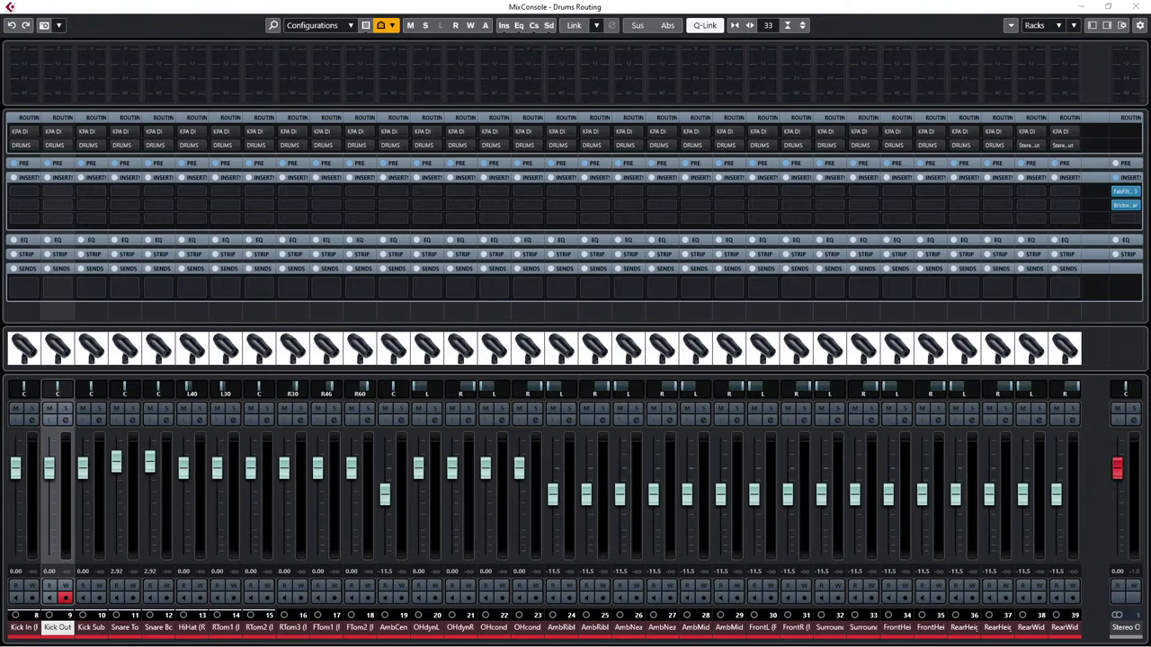
Step: Go through the Kick In (R), Kick Out (R) and Kick Sub (R) tracks in the project window's track list, selecting each in turn
{"action": "key", "text": "F3"}
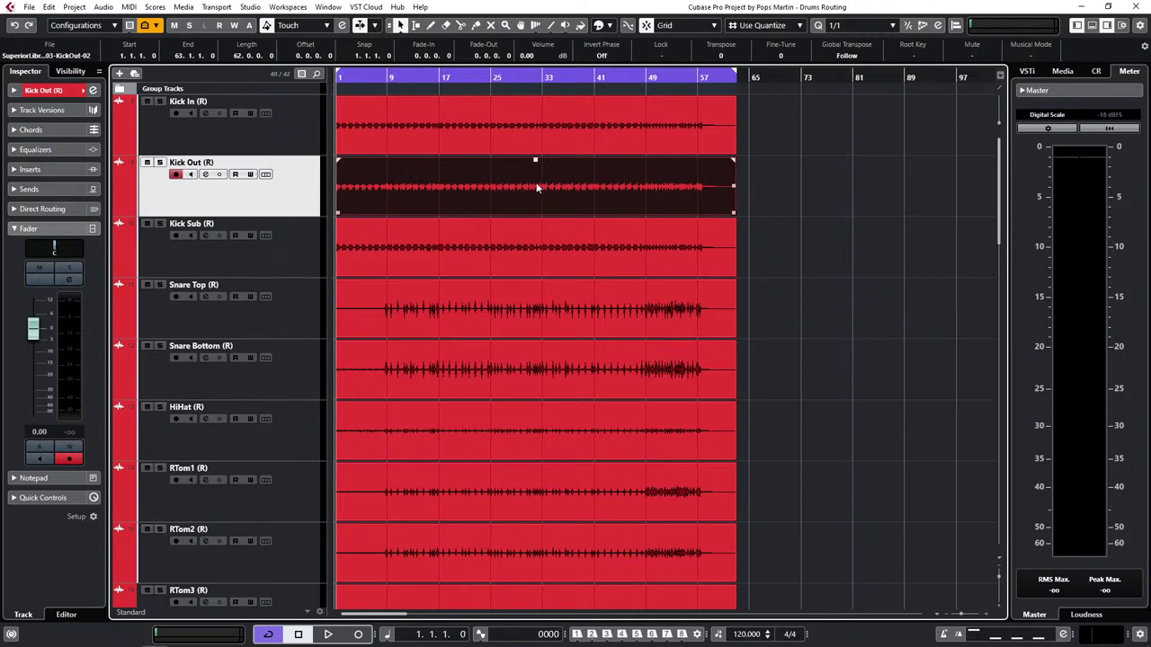
{"action": "left_click", "coordinate": [257, 134]}
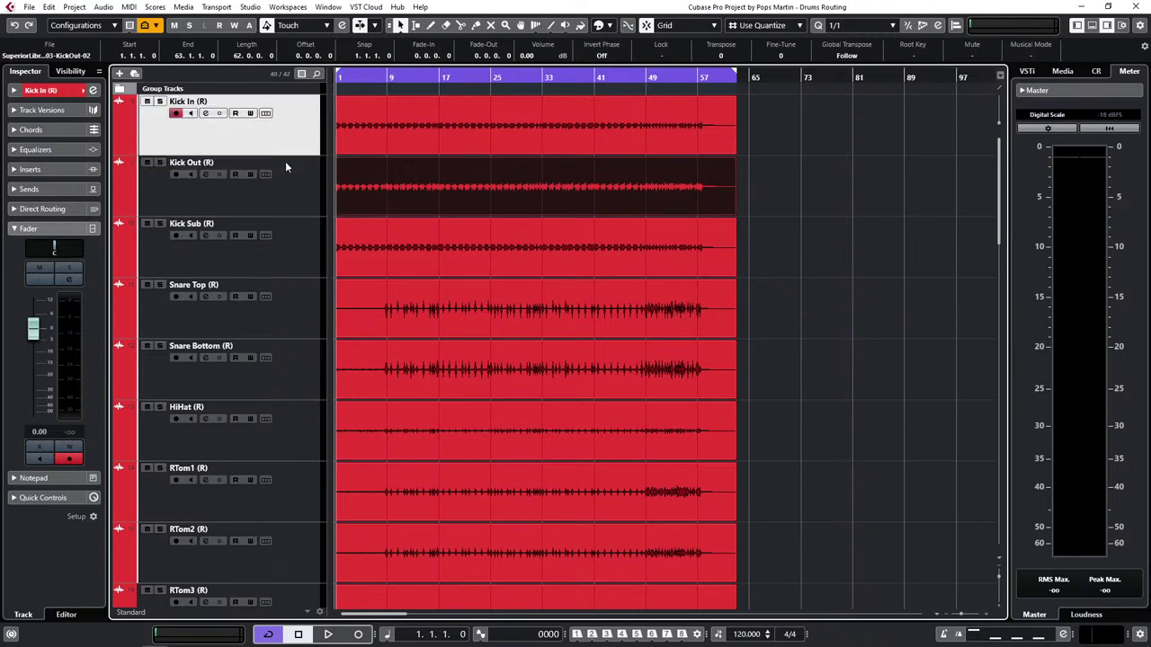
{"action": "left_click", "coordinate": [286, 190]}
{"action": "left_click", "coordinate": [280, 262]}
{"action": "left_click", "coordinate": [296, 196]}
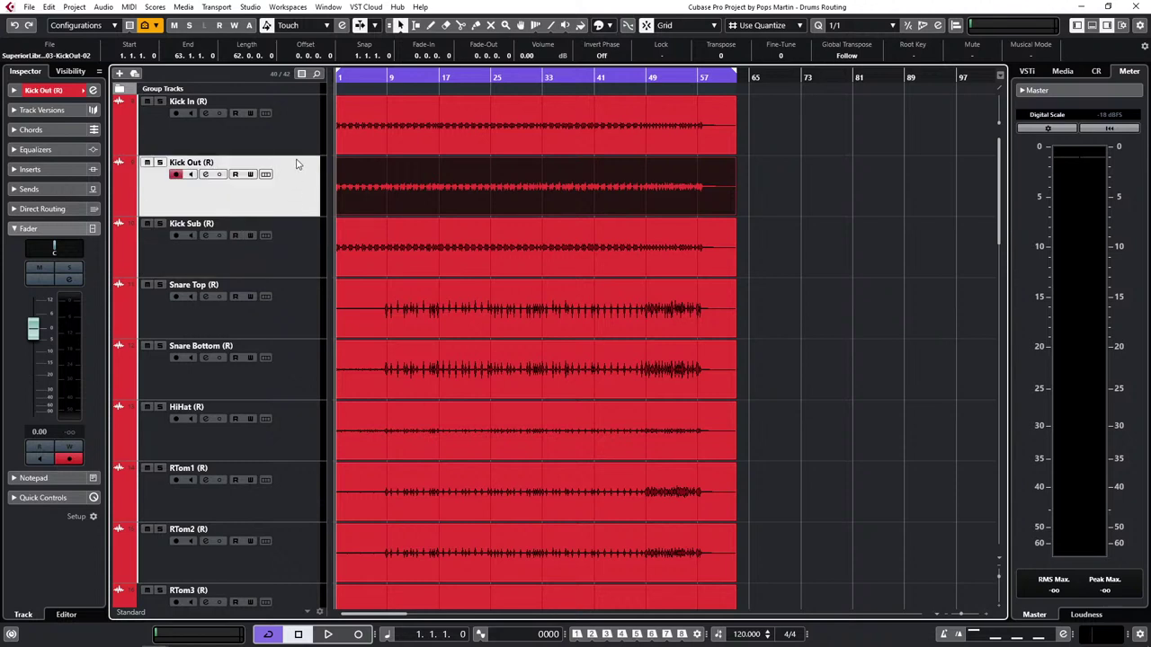
{"action": "left_click", "coordinate": [299, 137]}
{"action": "left_click", "coordinate": [289, 188]}
{"action": "left_click", "coordinate": [287, 257]}
Step: Examine the rendered Kick In, Kick Out and Kick Sub audio events in the arrangement, selecting each in turn
{"action": "left_click", "coordinate": [454, 247]}
{"action": "left_click", "coordinate": [454, 244]}
{"action": "left_click", "coordinate": [457, 196]}
{"action": "left_click", "coordinate": [464, 132]}
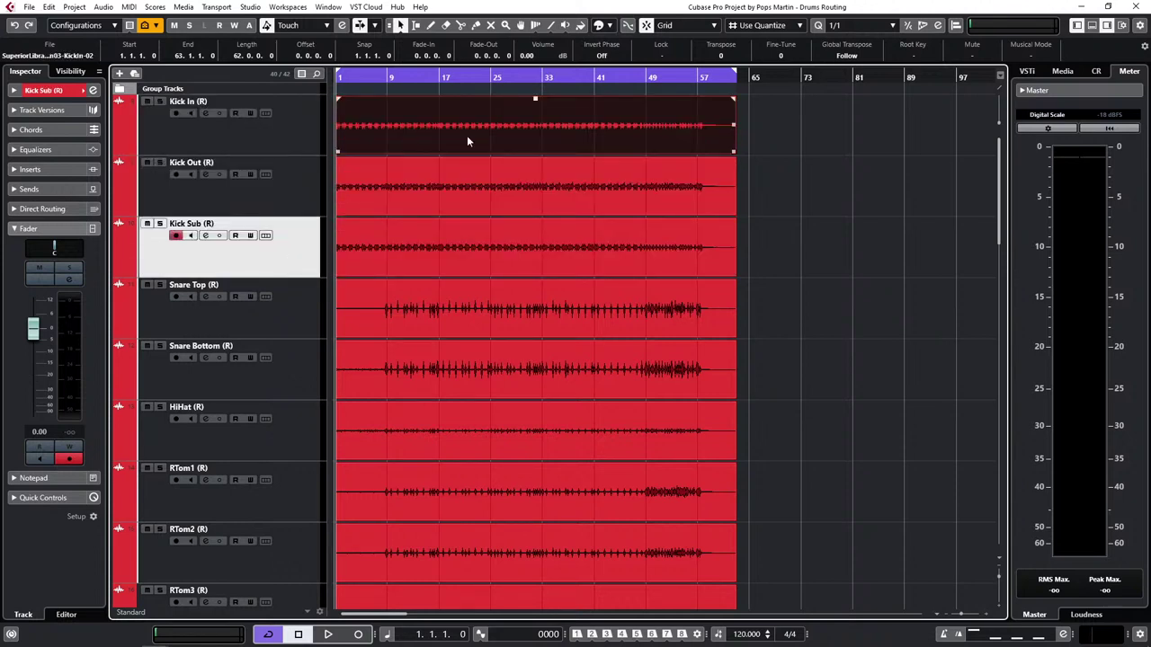
{"action": "left_click", "coordinate": [464, 186]}
{"action": "left_click", "coordinate": [463, 234]}
{"action": "left_click", "coordinate": [461, 200]}
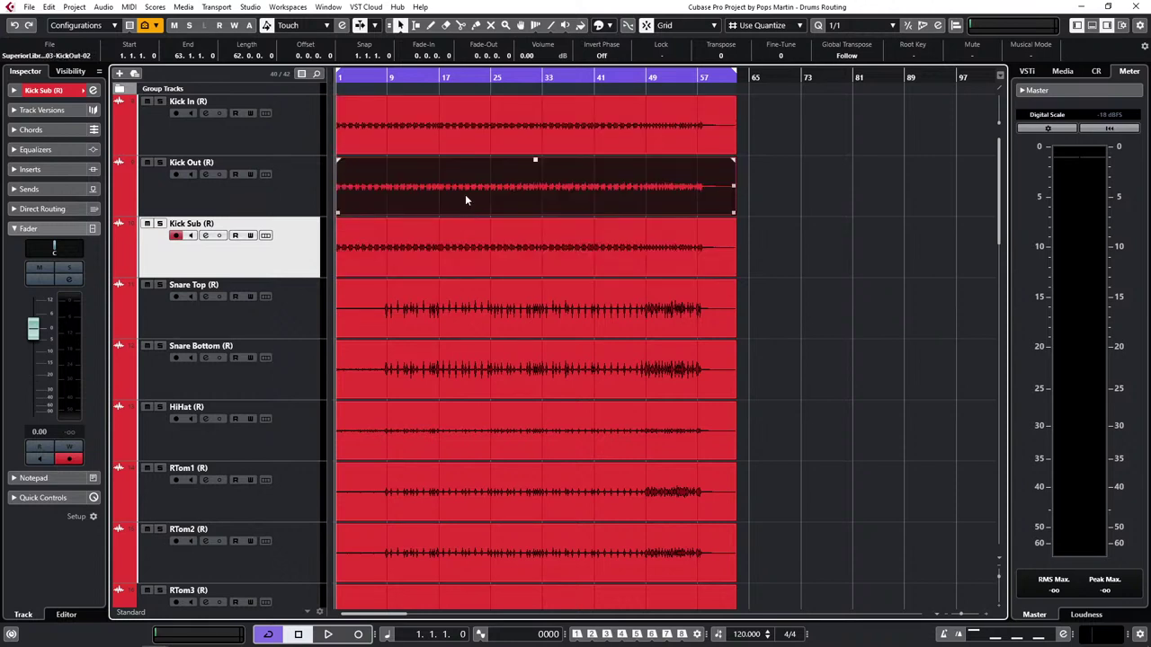
{"action": "left_click", "coordinate": [469, 127]}
{"action": "left_click", "coordinate": [468, 184]}
{"action": "left_click", "coordinate": [471, 245]}
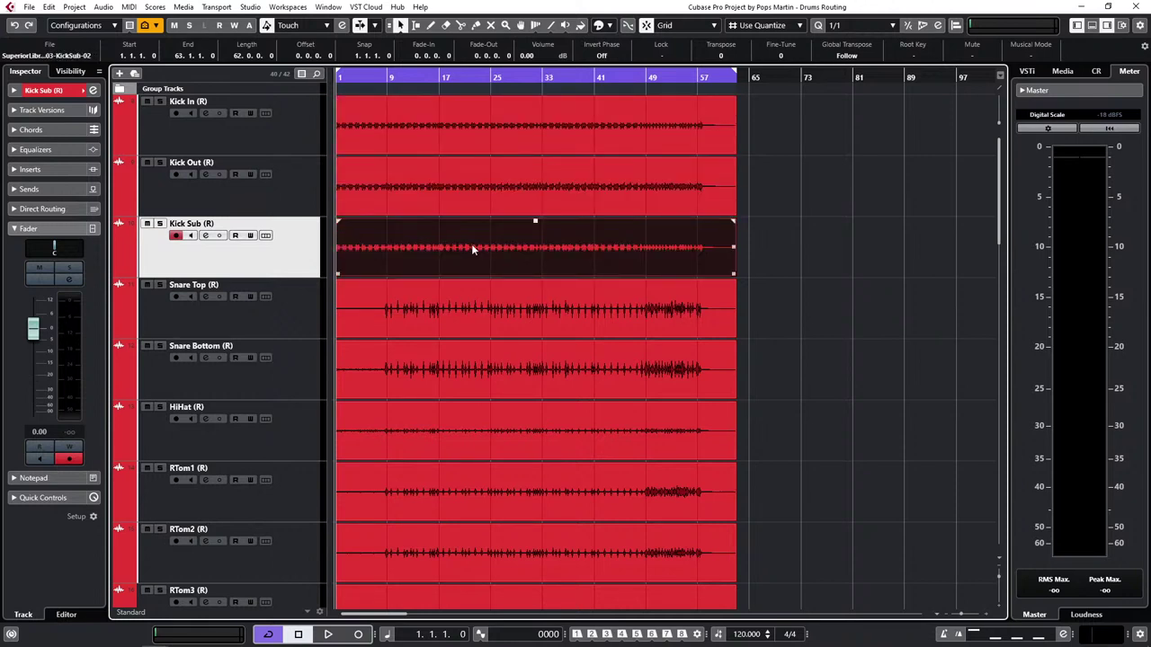
Step: Examine the commands available for the Kick Sub (R) audio event, including Render in Place, and select the Kick Out (R) track and its event
{"action": "right_click", "coordinate": [478, 248]}
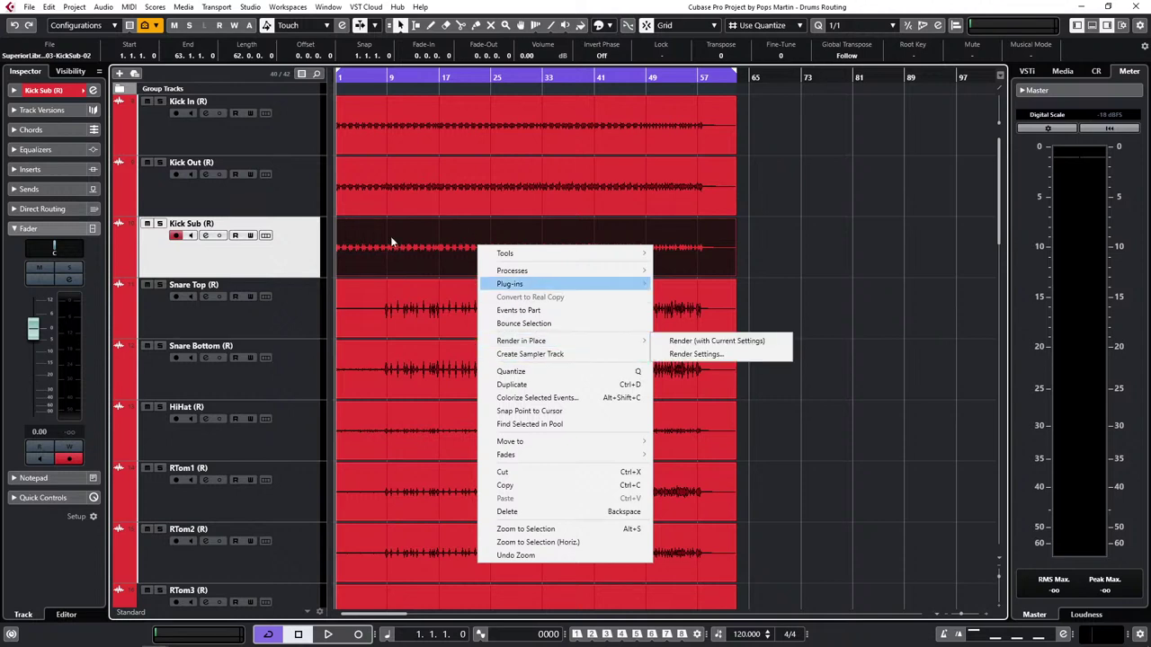
{"action": "left_click", "coordinate": [300, 259]}
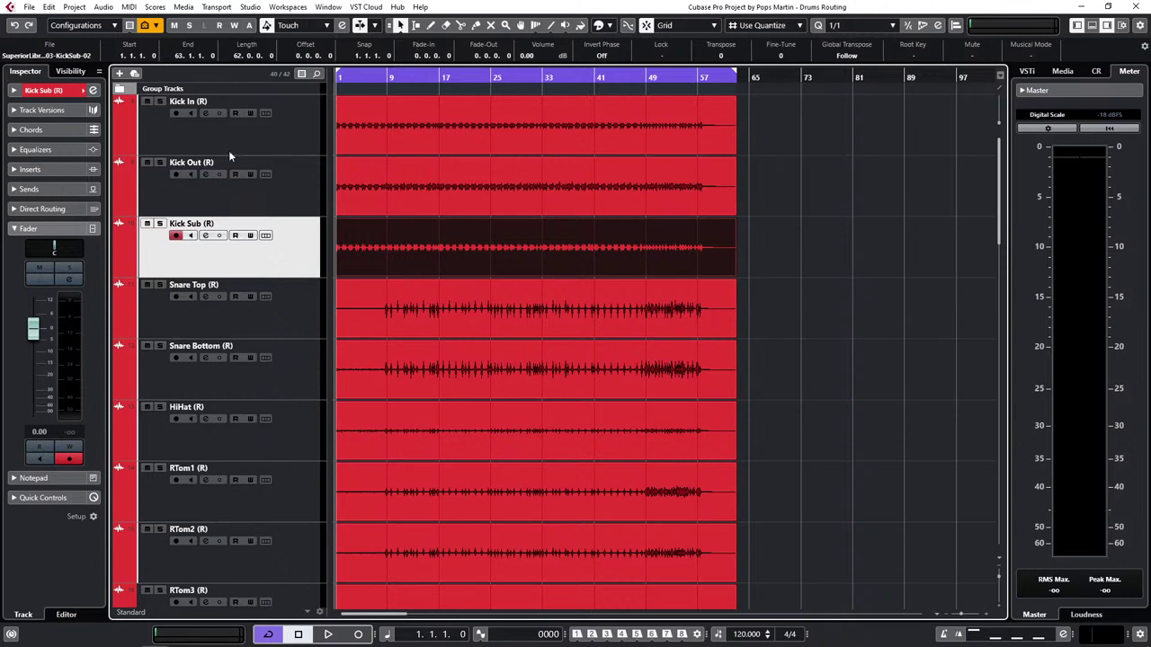
{"action": "left_click", "coordinate": [293, 188]}
{"action": "left_click", "coordinate": [438, 187]}
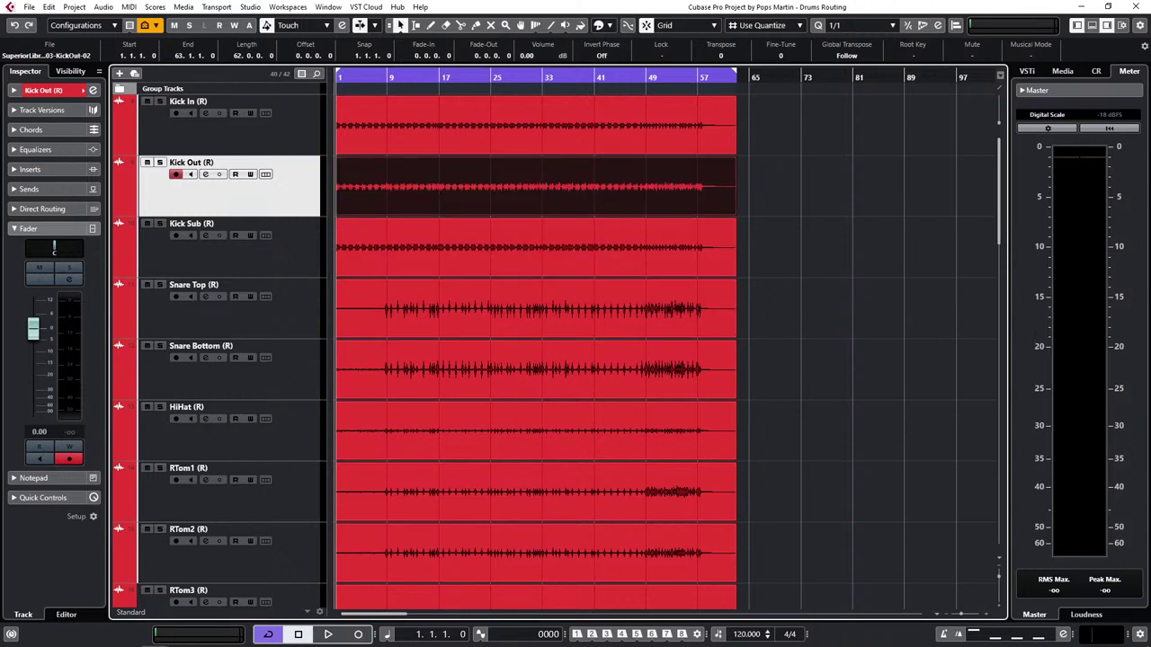
Step: Hide the channel pictures in the MixConsole's window layout
{"action": "key", "text": "F3"}
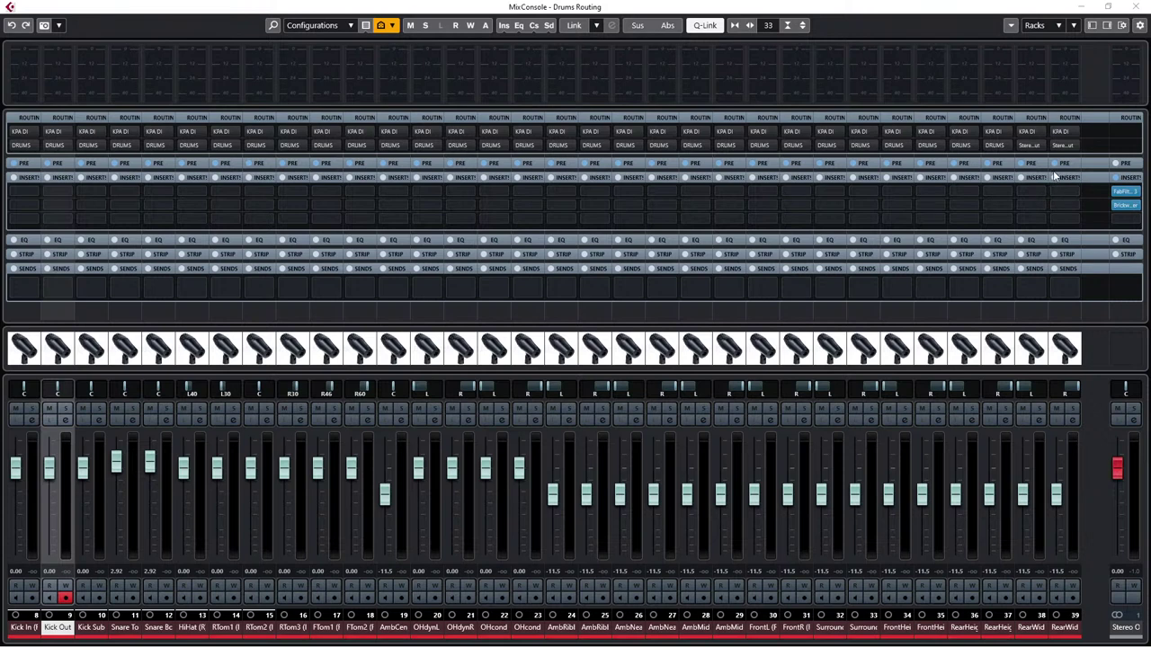
{"action": "left_click", "coordinate": [1123, 27]}
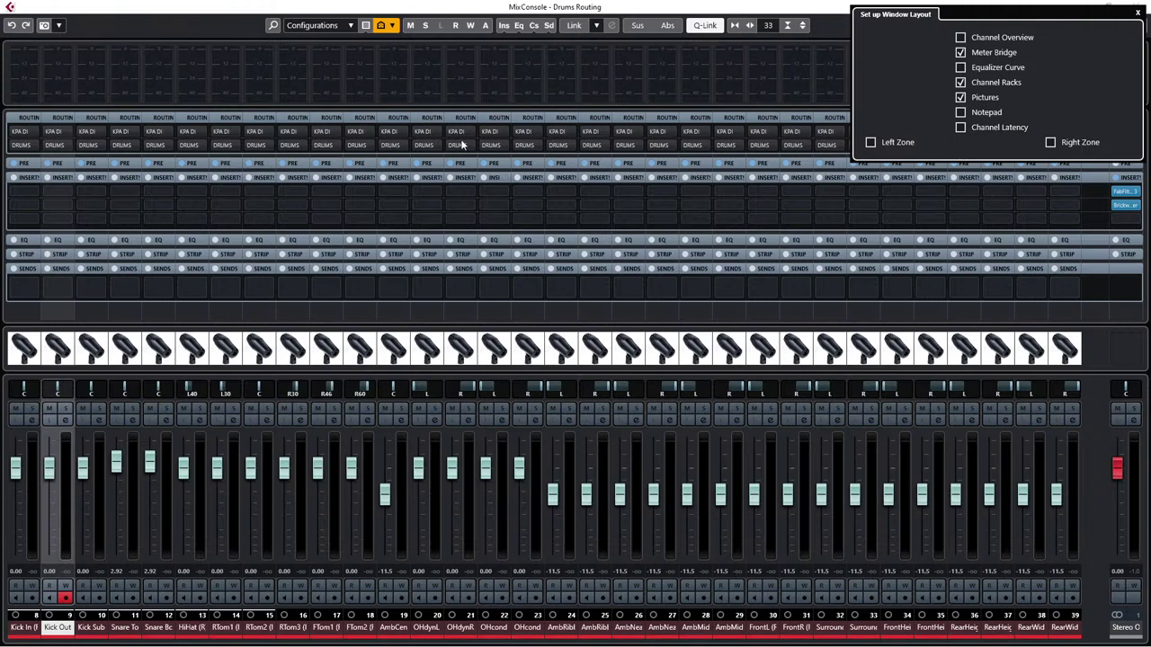
{"action": "left_click", "coordinate": [960, 97]}
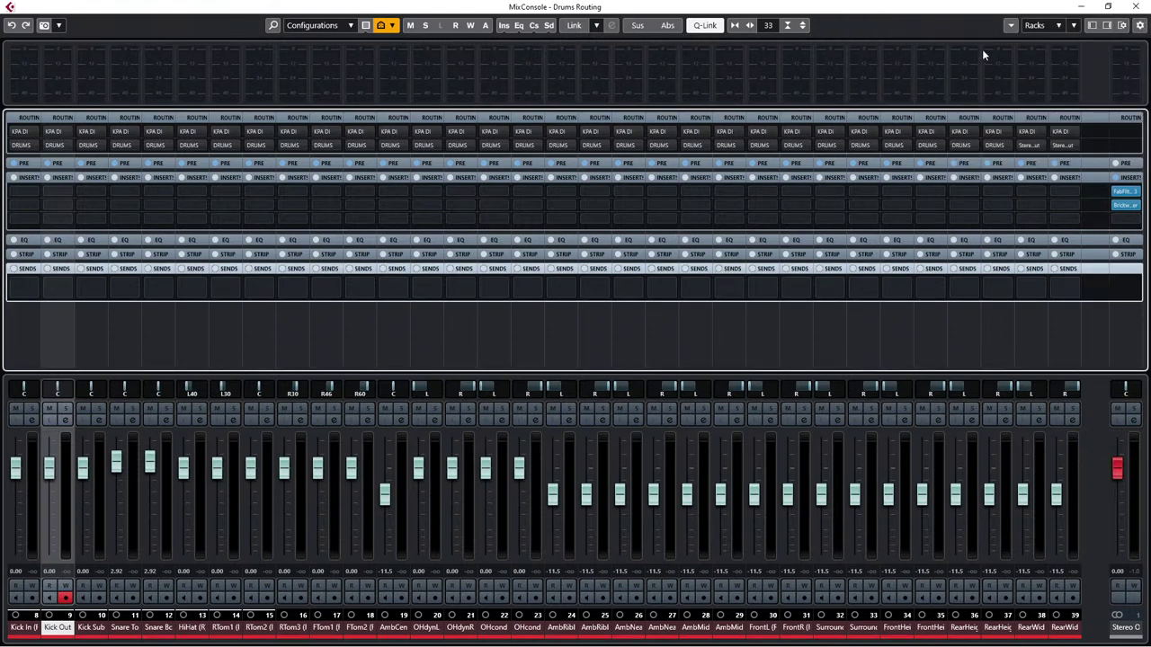
Step: Hide the Pre (Filters/Gain/Phase) rack in the MixConsole
{"action": "left_click", "coordinate": [1059, 27]}
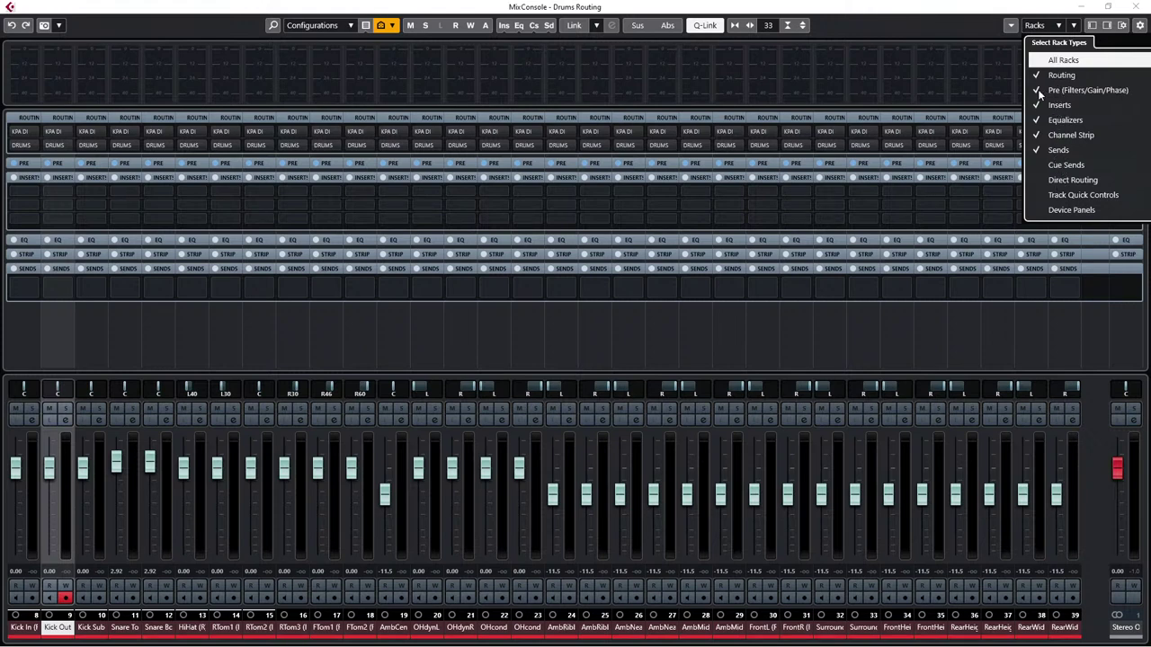
{"action": "left_click", "coordinate": [1054, 92]}
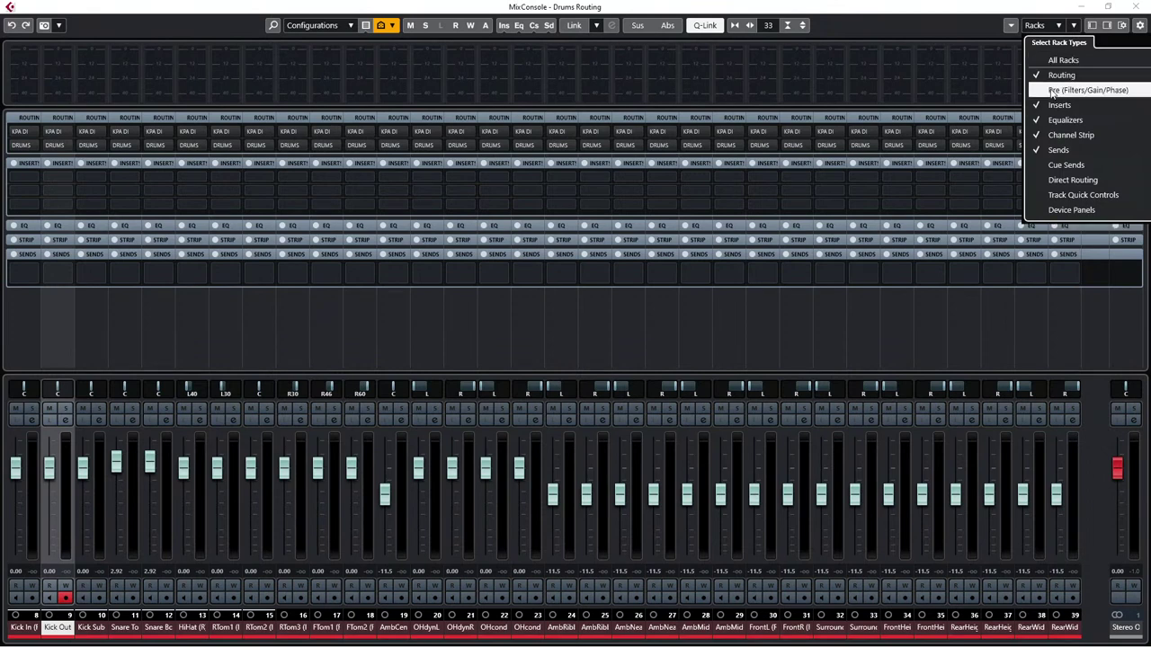
{"action": "left_click", "coordinate": [952, 17]}
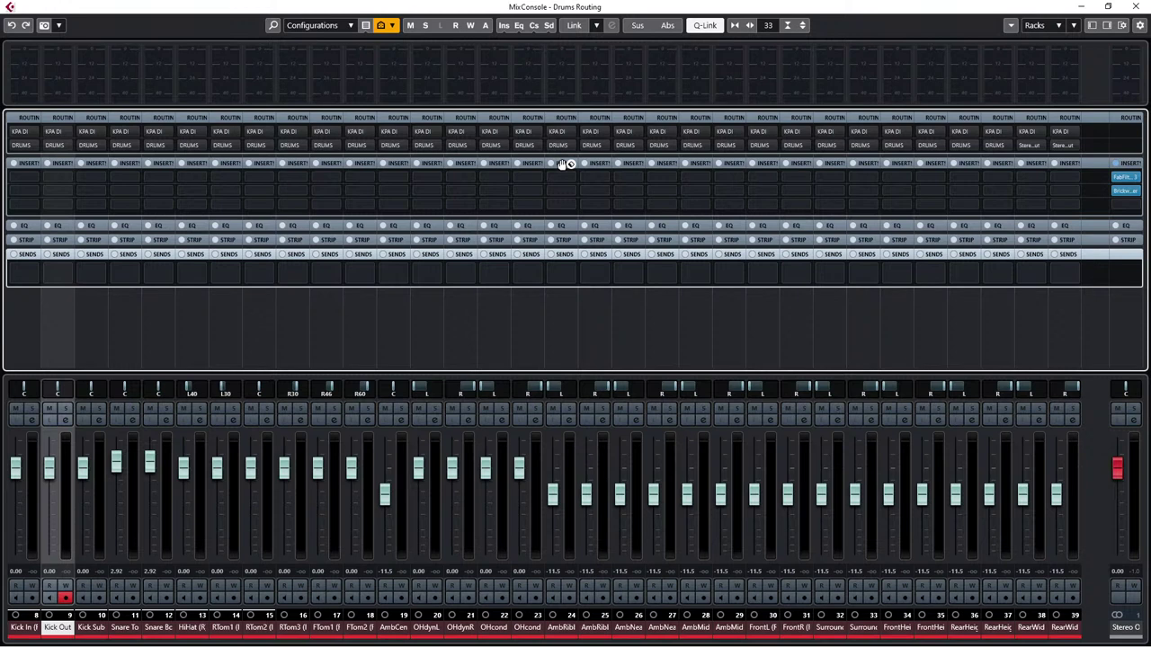
Step: Collapse the Routing racks and display the Pre (Filters/Gain/Phase) racks expanded on all mixer channels
{"action": "left_click", "coordinate": [562, 117]}
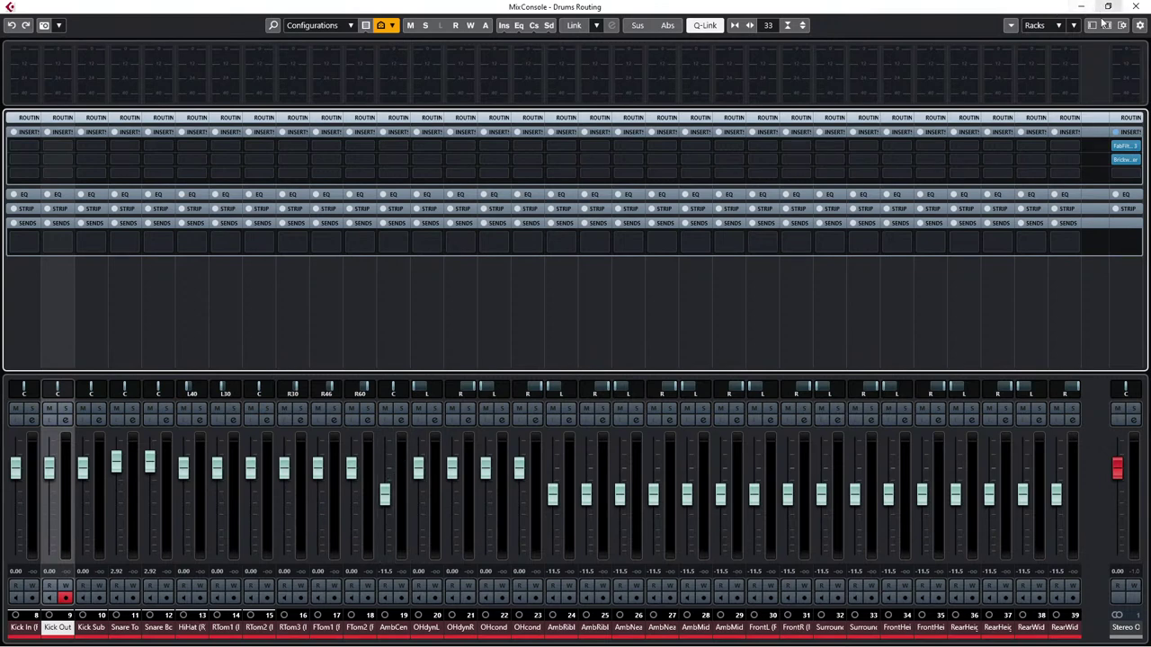
{"action": "left_click", "coordinate": [1058, 25]}
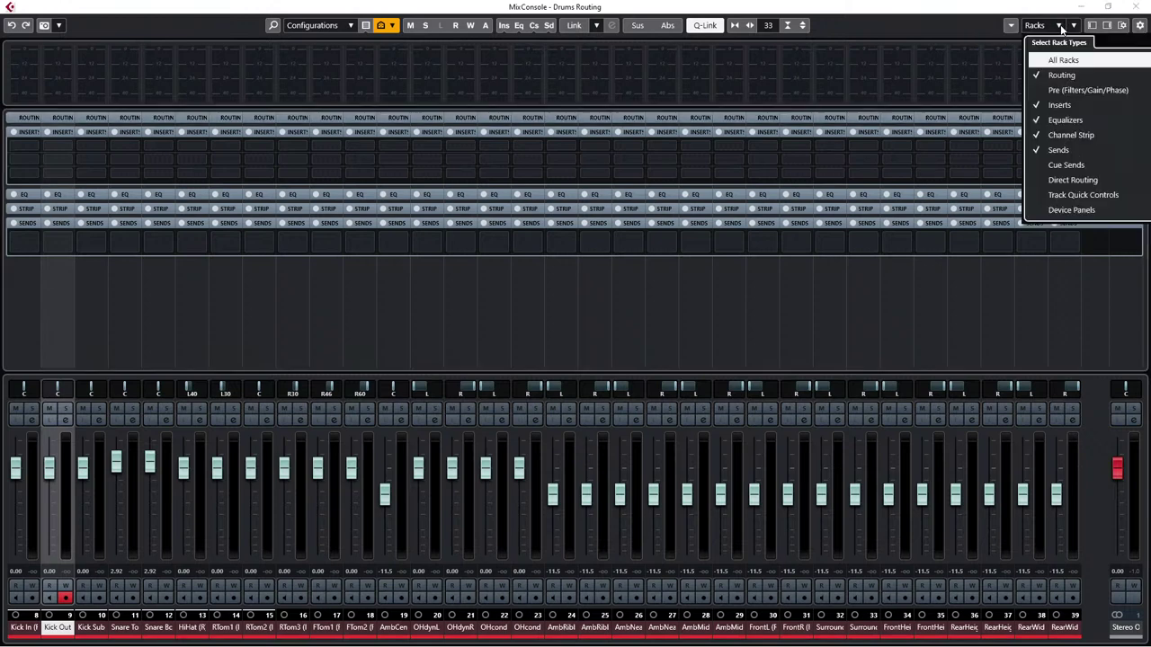
{"action": "left_click", "coordinate": [1038, 88]}
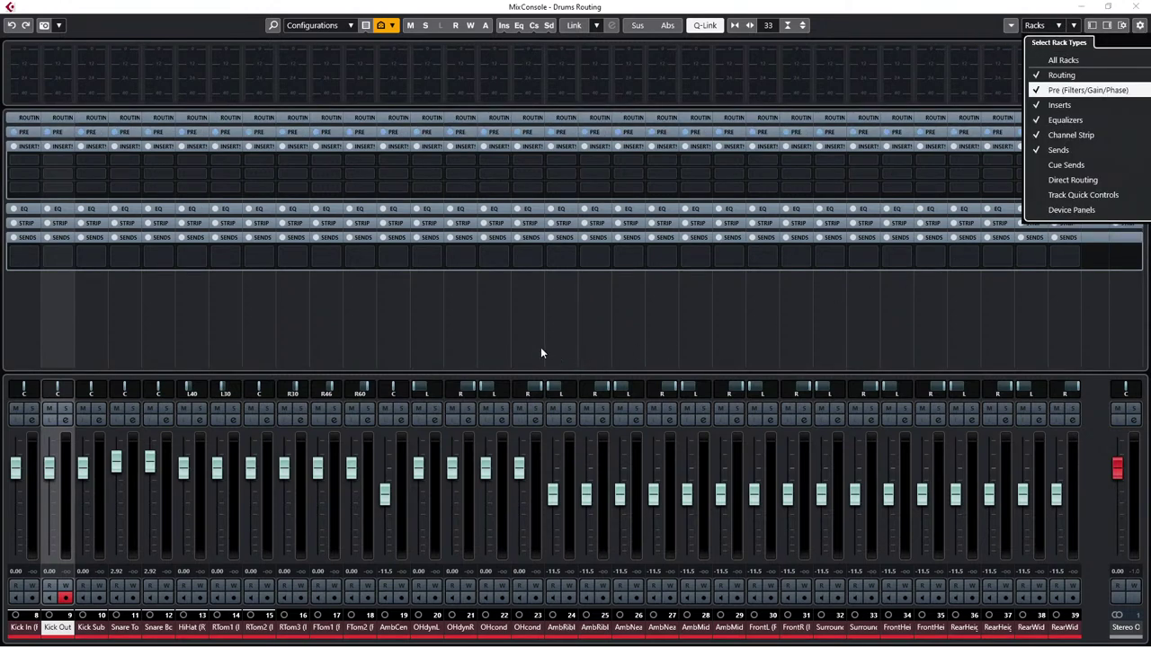
{"action": "left_click", "coordinate": [494, 332]}
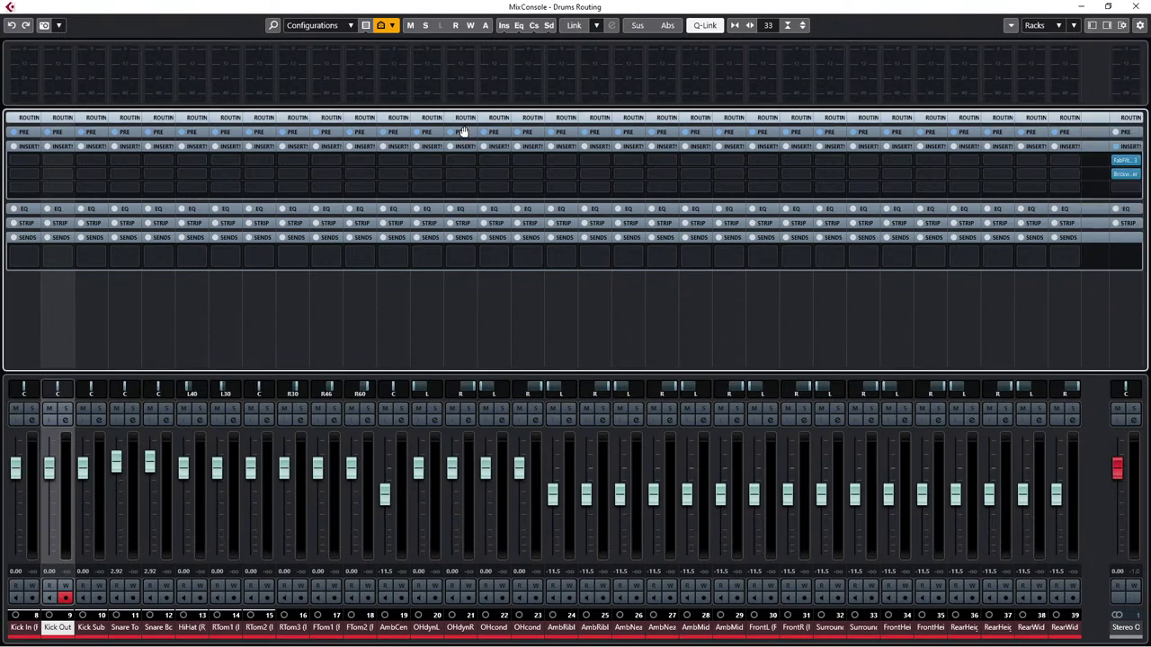
{"action": "left_click", "coordinate": [461, 133]}
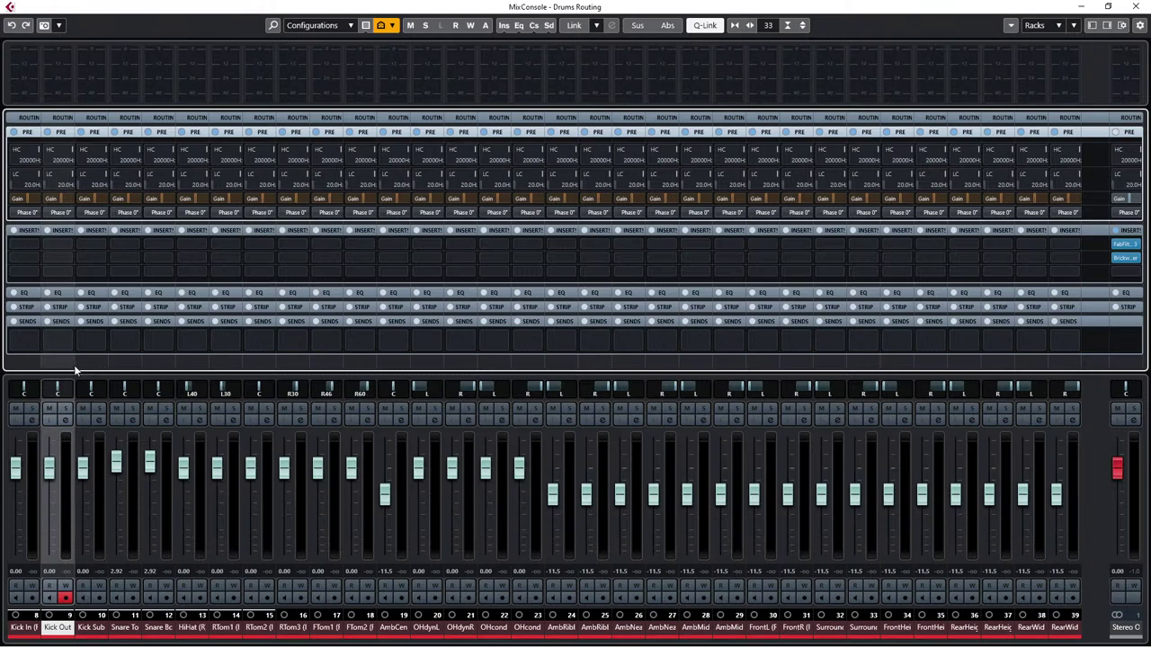
Step: Switch to the project window and look at the Kick Out (R) track and its audio event
{"action": "key", "text": "F3"}
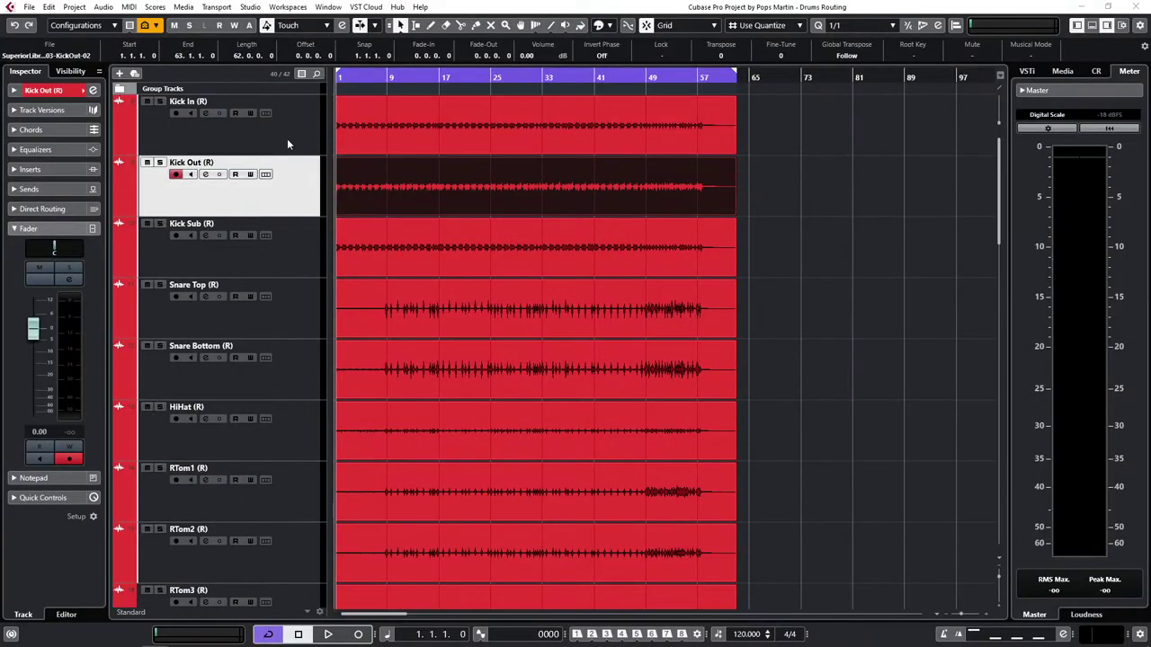
{"action": "left_click", "coordinate": [287, 141]}
{"action": "left_click", "coordinate": [269, 190]}
{"action": "left_click", "coordinate": [383, 196]}
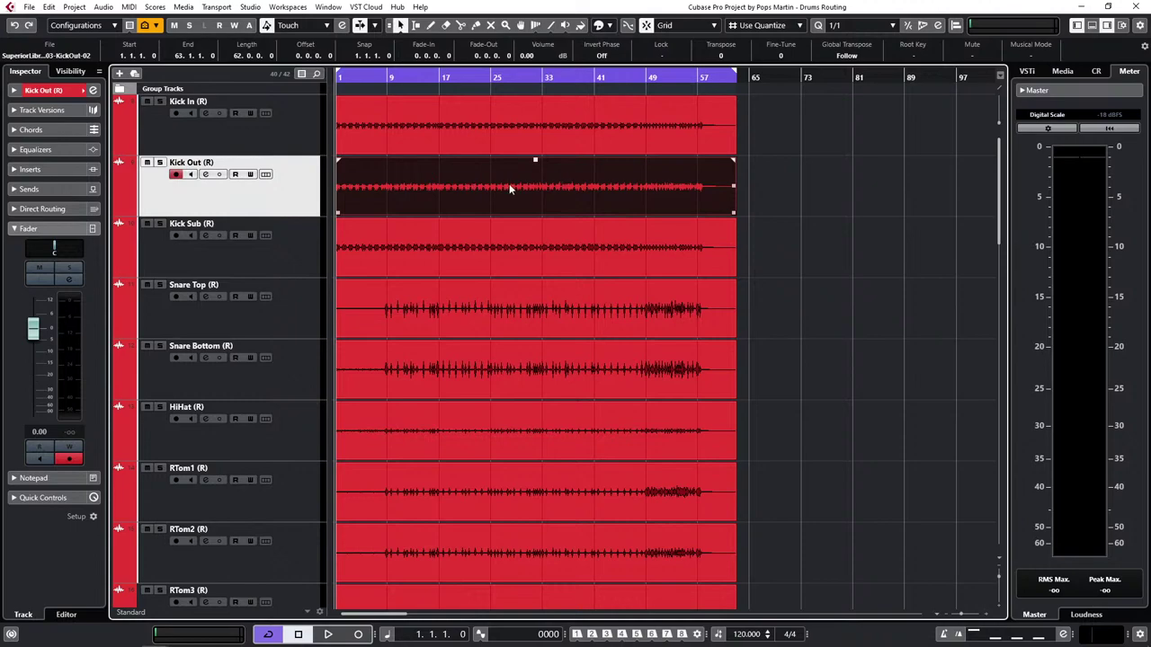
Step: In the MixConsole, try raising the Kick Out fader to 6.58 and adjusting its pre-gain, and reset the fader to 0.00
{"action": "key", "text": "F3"}
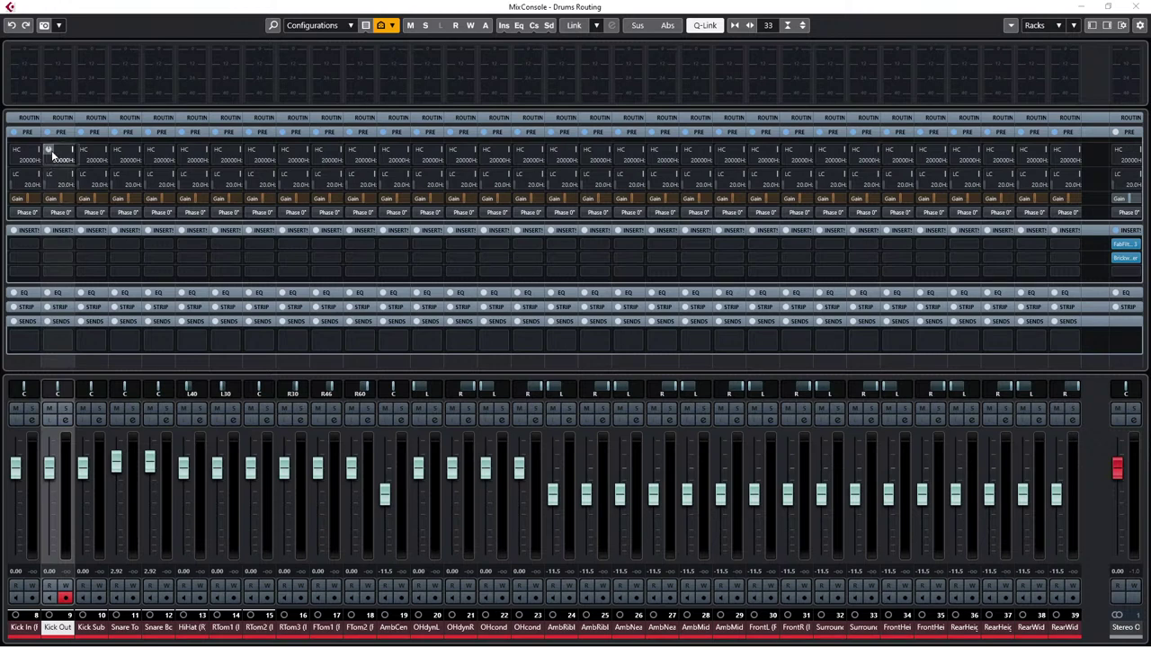
{"action": "scroll", "coordinate": [64, 205], "scroll_direction": "down", "scroll_amount": 3}
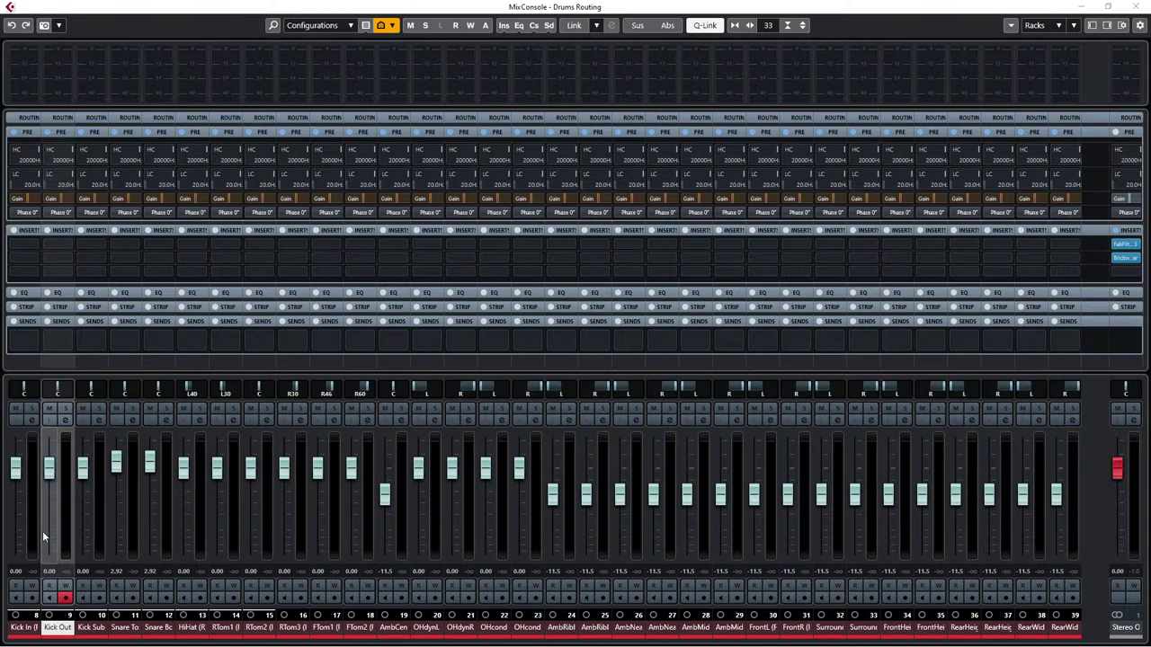
{"action": "left_click", "coordinate": [51, 474]}
{"action": "left_click_drag", "start_coordinate": [51, 474], "coordinate": [48, 458]}
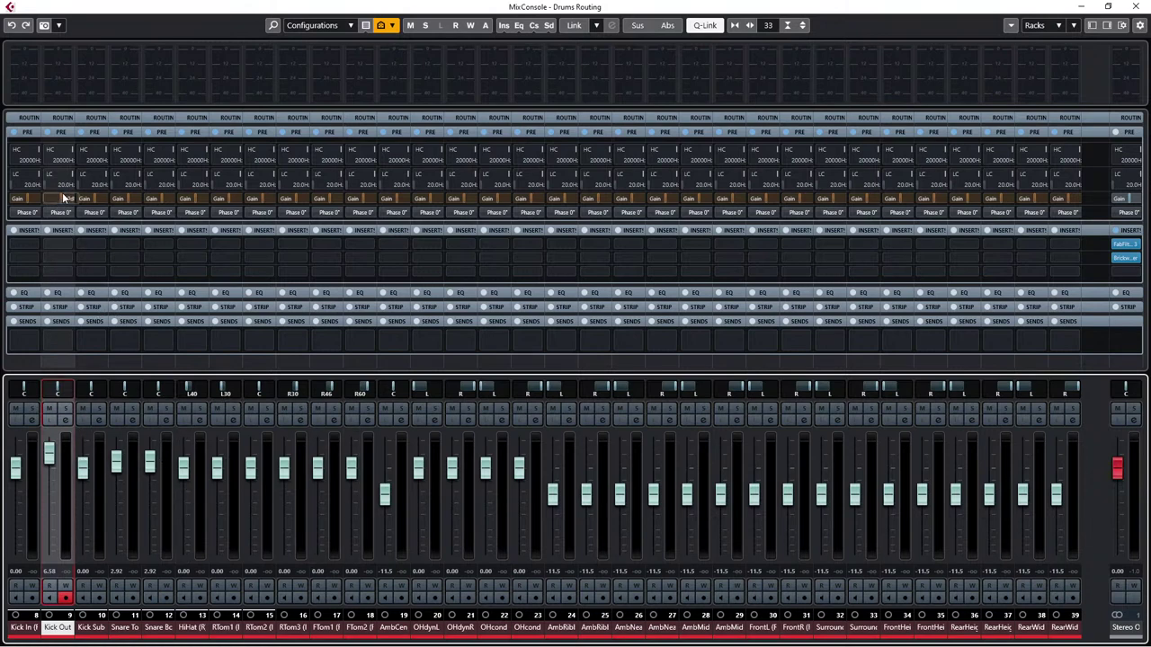
{"action": "left_click_drag", "start_coordinate": [64, 198], "coordinate": [61, 207]}
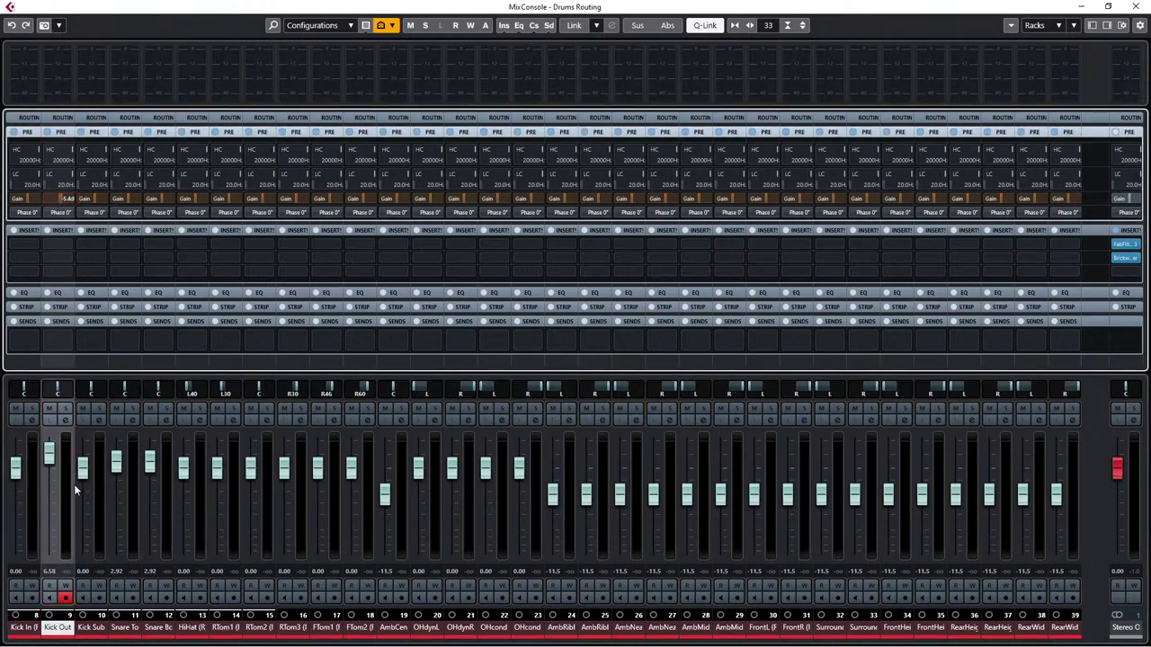
{"action": "left_click", "coordinate": [50, 458], "text": "ctrl"}
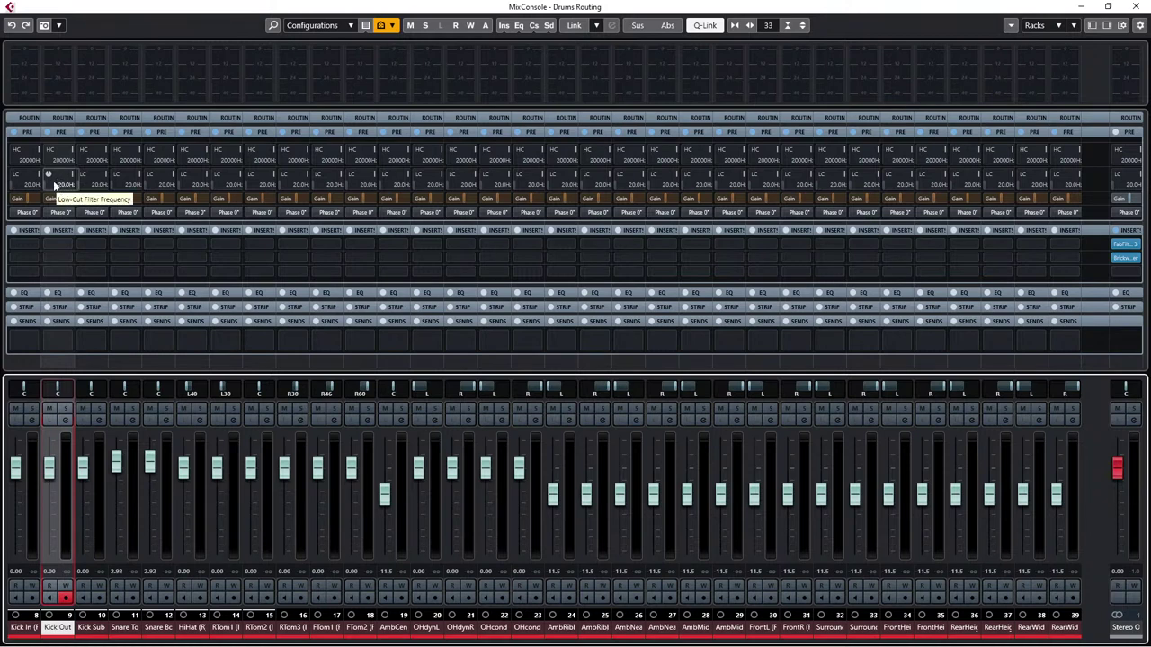
{"action": "left_click", "coordinate": [48, 174]}
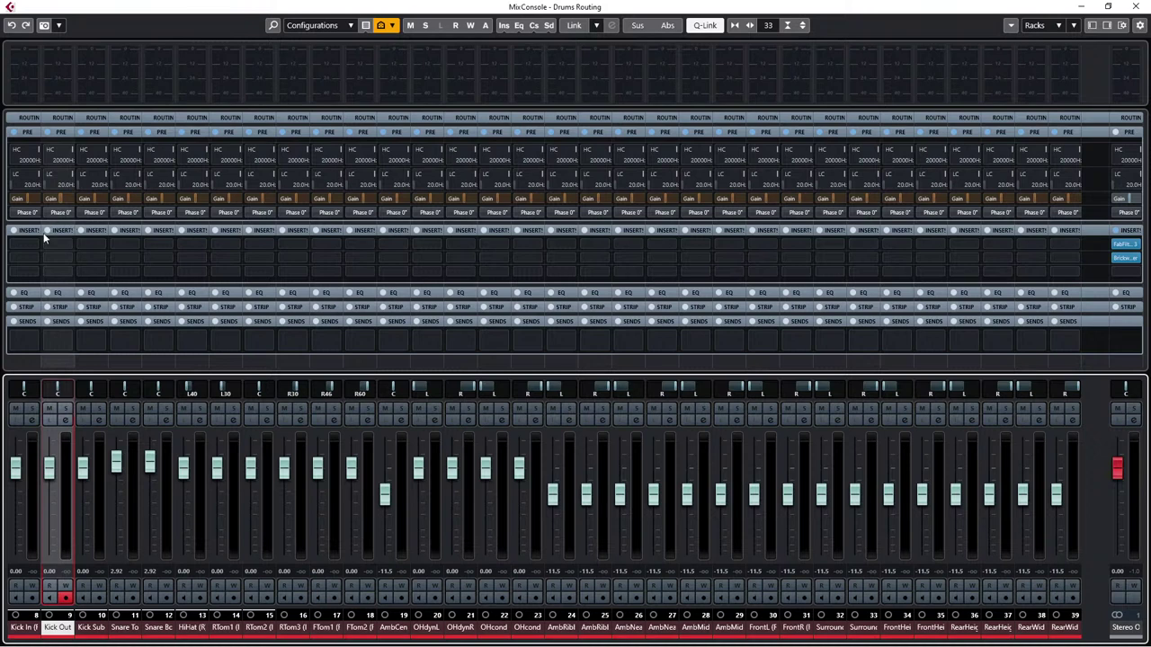
Step: Open the Kick Out channel settings, examine the Pre section in the Equalizer view, and close the window
{"action": "left_click", "coordinate": [68, 419]}
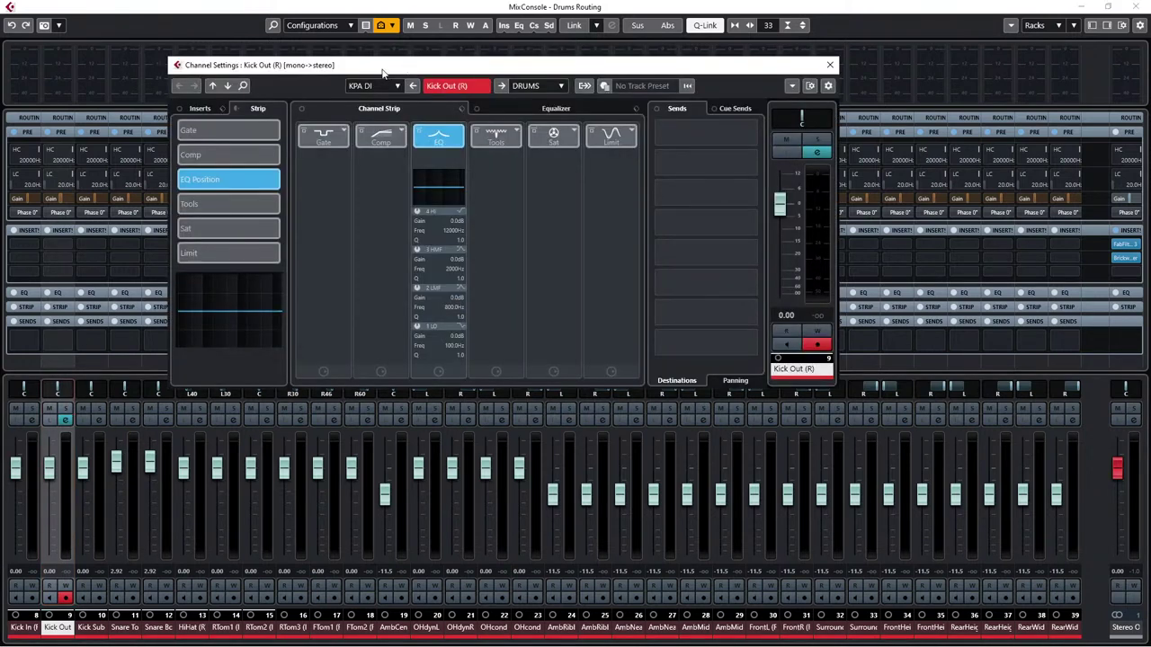
{"action": "left_click_drag", "start_coordinate": [384, 72], "coordinate": [212, 135]}
{"action": "left_click_drag", "start_coordinate": [297, 128], "coordinate": [406, 119]}
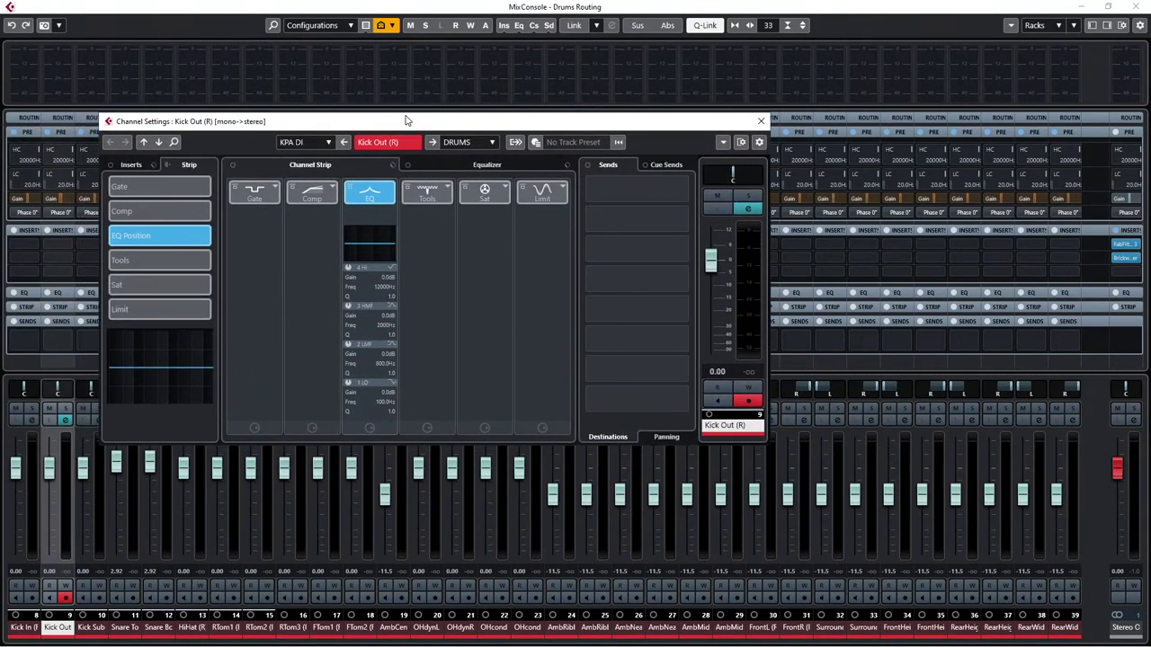
{"action": "left_click", "coordinate": [455, 167]}
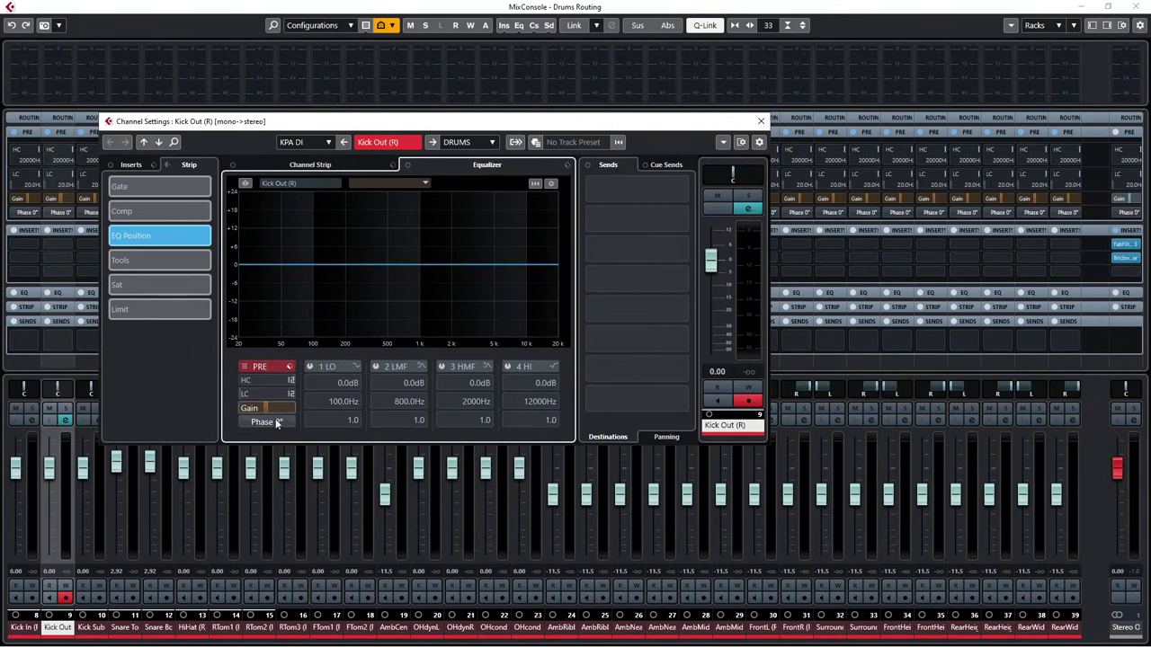
{"action": "left_click", "coordinate": [758, 125]}
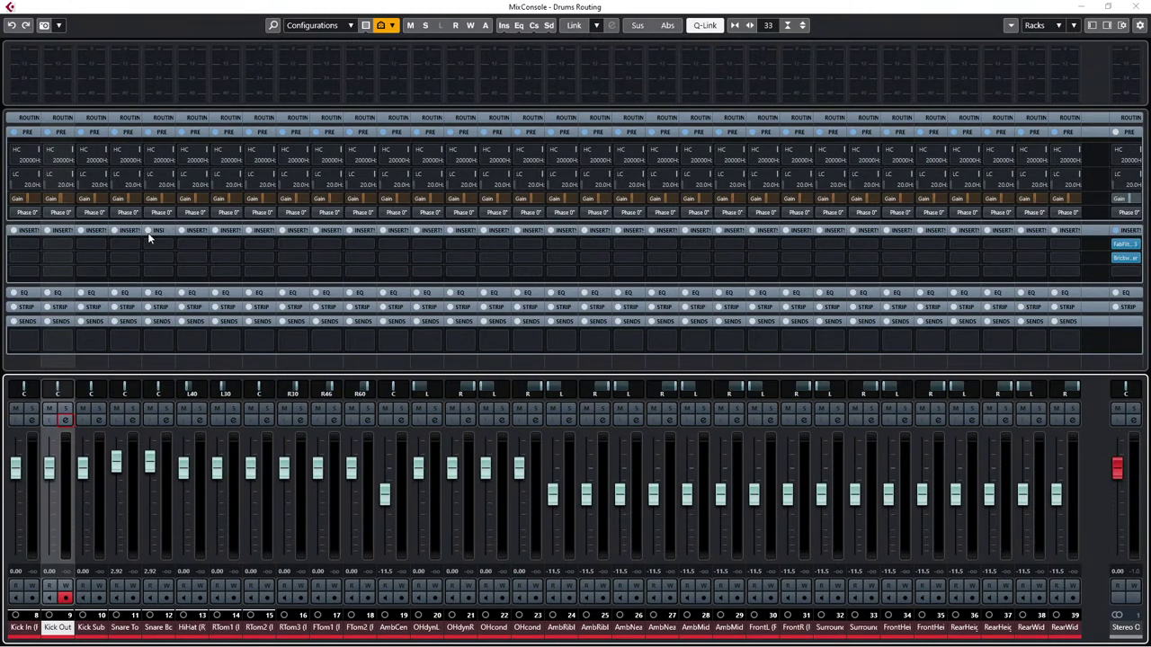
Step: Return to the project window and inspect the context menu of the Kick Out audio event
{"action": "scroll", "coordinate": [57, 198], "scroll_direction": "down", "scroll_amount": 5}
{"action": "key", "text": "F3"}
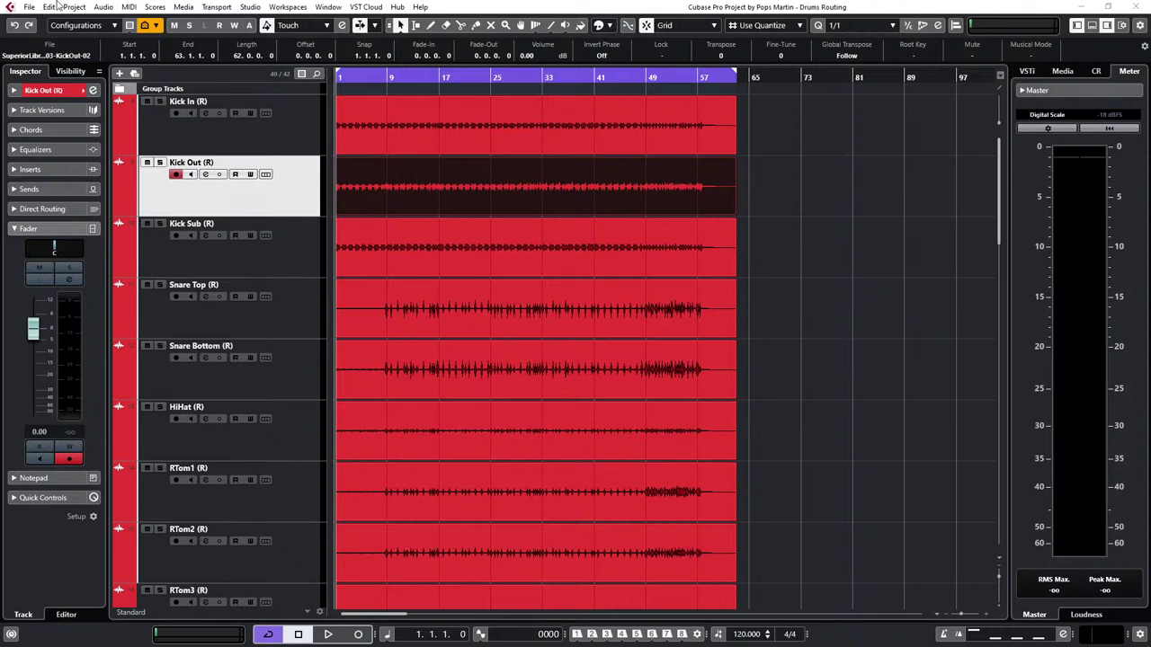
{"action": "right_click", "coordinate": [456, 182]}
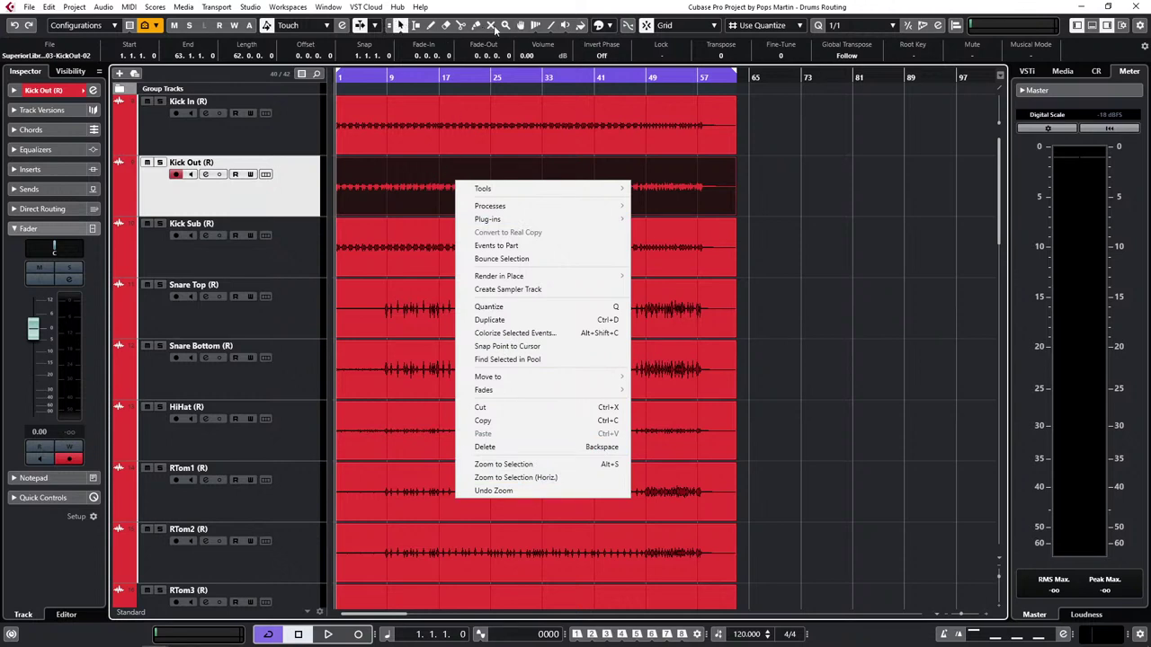
{"action": "left_click", "coordinate": [412, 189]}
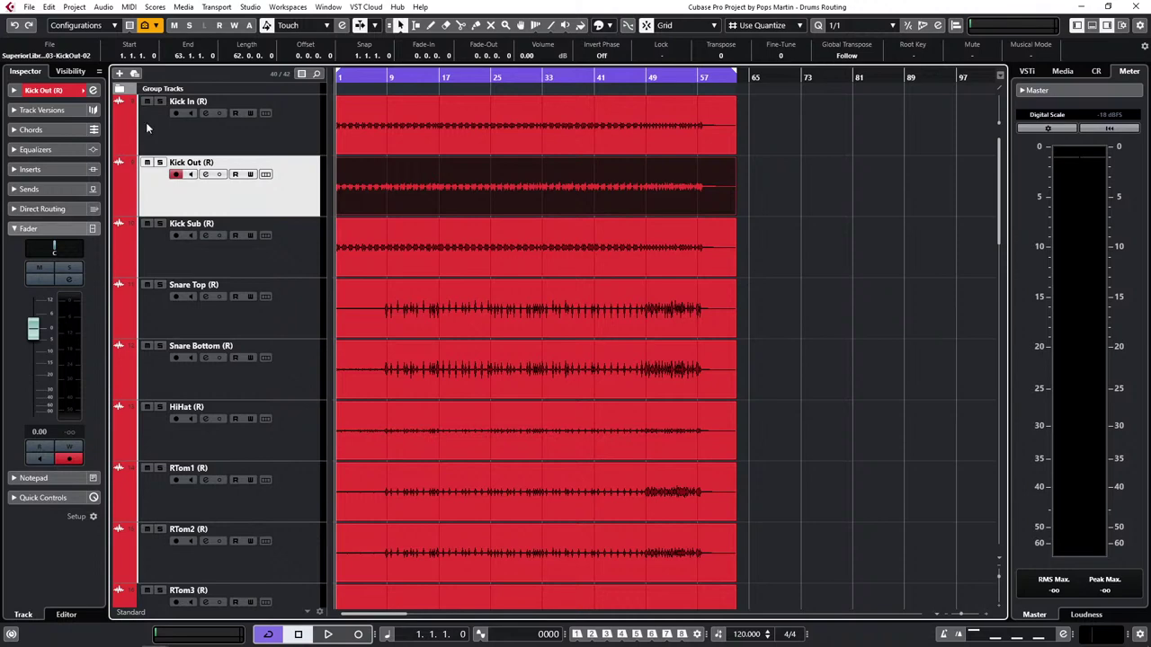
Step: Enable Show Toolbox on Right-Click in the Editing-Tools preferences, and check the context menu of the Kick Out event
{"action": "left_click", "coordinate": [49, 7]}
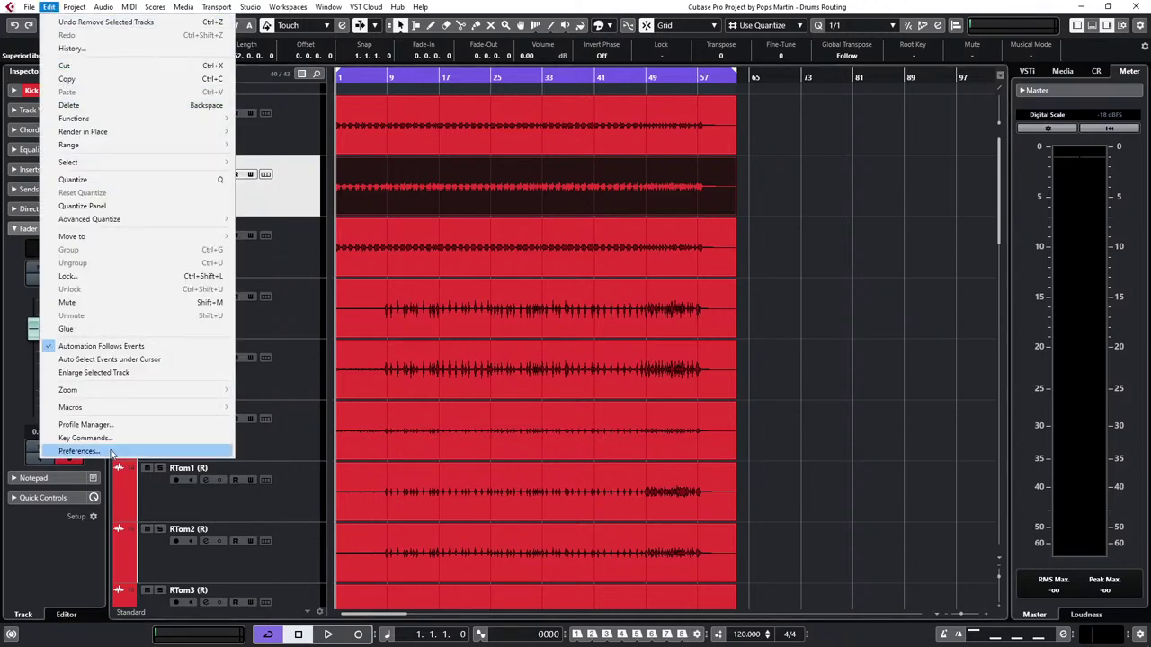
{"action": "left_click", "coordinate": [79, 451]}
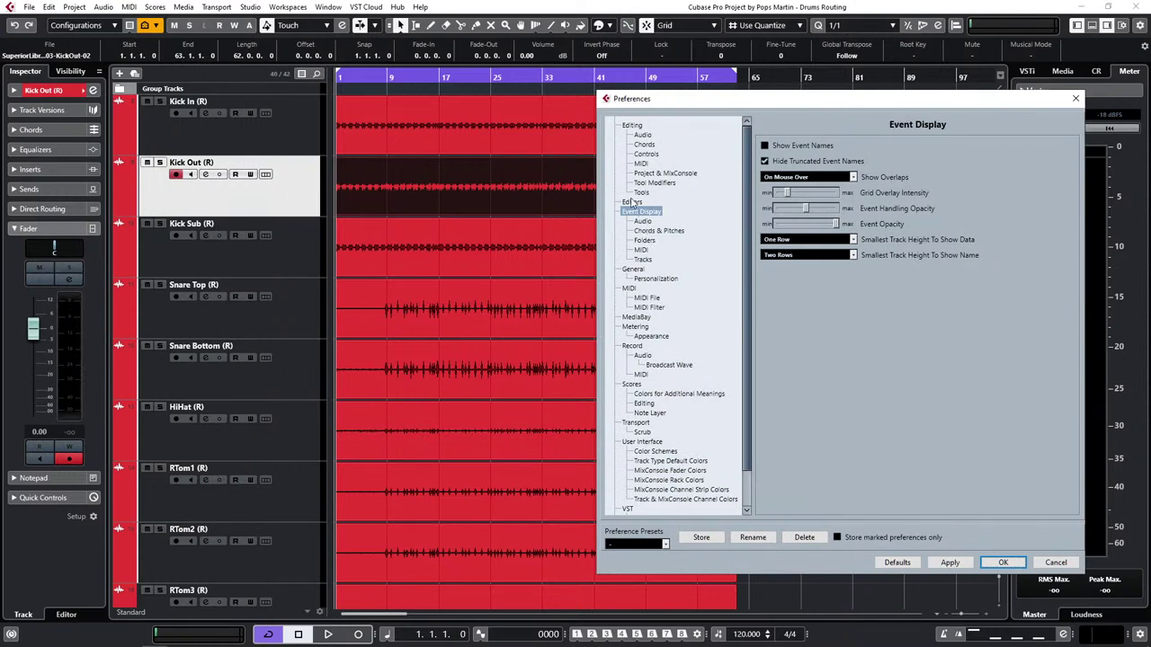
{"action": "left_click", "coordinate": [634, 126]}
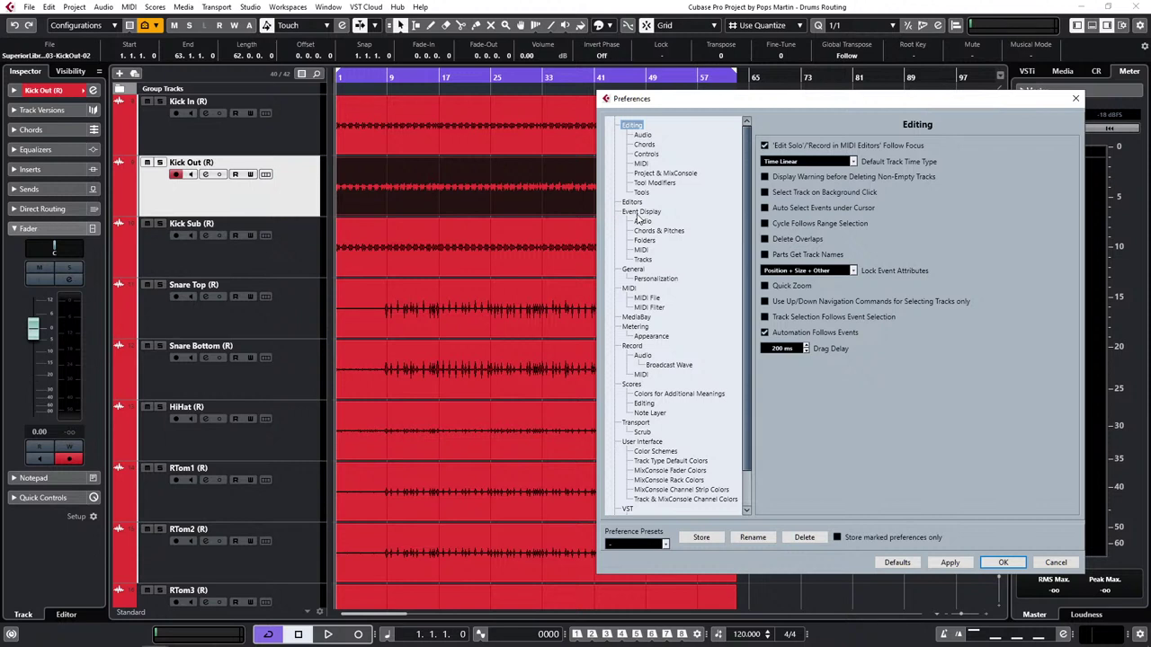
{"action": "left_click", "coordinate": [643, 136]}
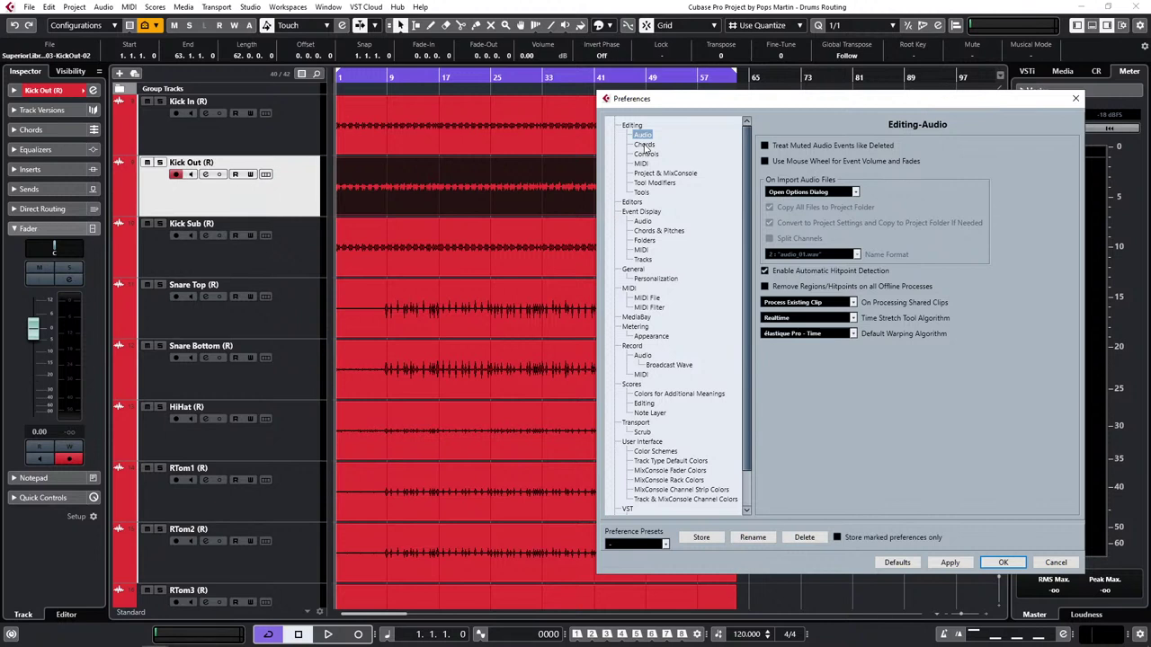
{"action": "left_click", "coordinate": [649, 444]}
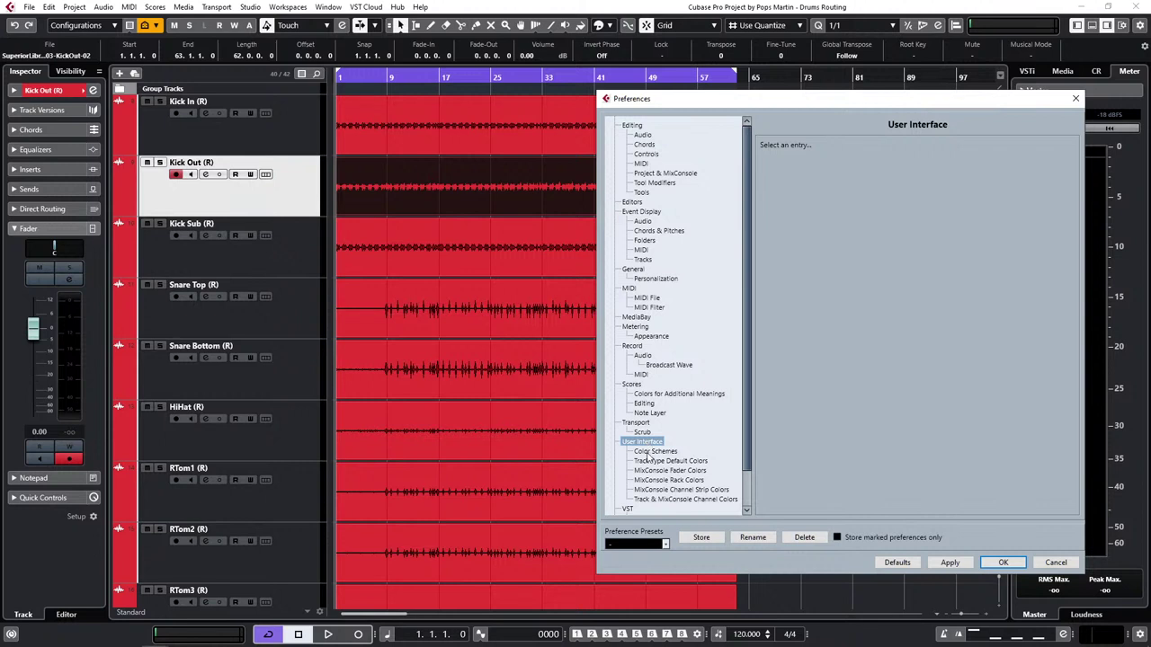
{"action": "scroll", "coordinate": [648, 457], "scroll_direction": "down", "scroll_amount": 1}
{"action": "scroll", "coordinate": [649, 432], "scroll_direction": "up", "scroll_amount": 1}
{"action": "left_click", "coordinate": [633, 271]}
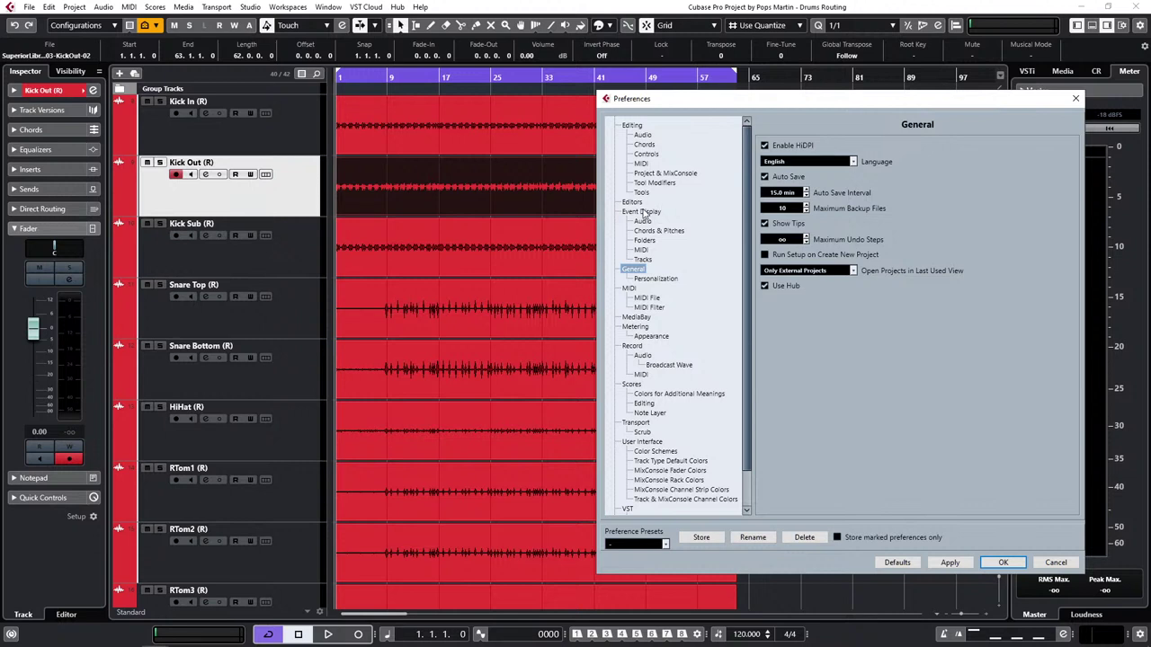
{"action": "left_click", "coordinate": [642, 213]}
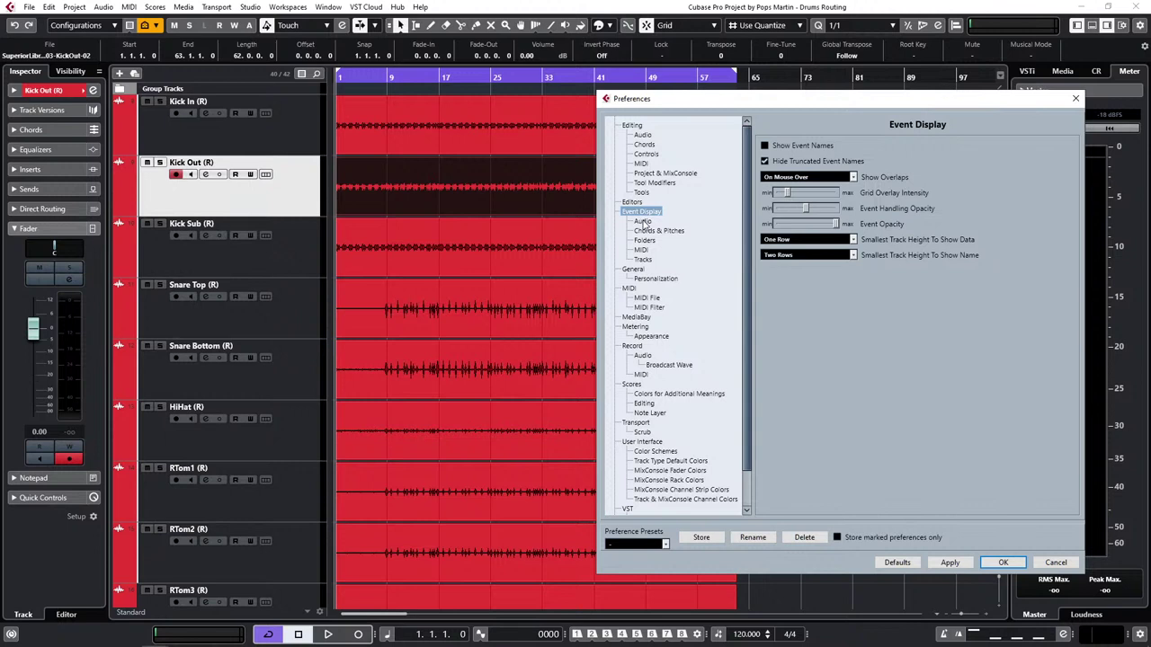
{"action": "left_click", "coordinate": [643, 221]}
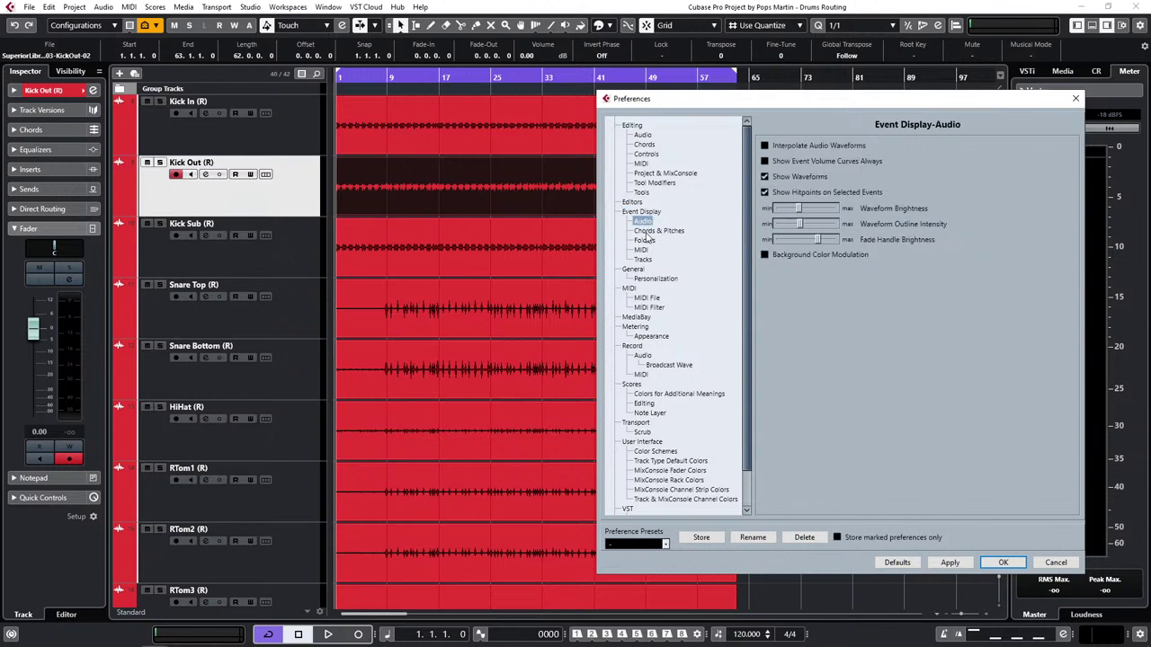
{"action": "left_click", "coordinate": [642, 192]}
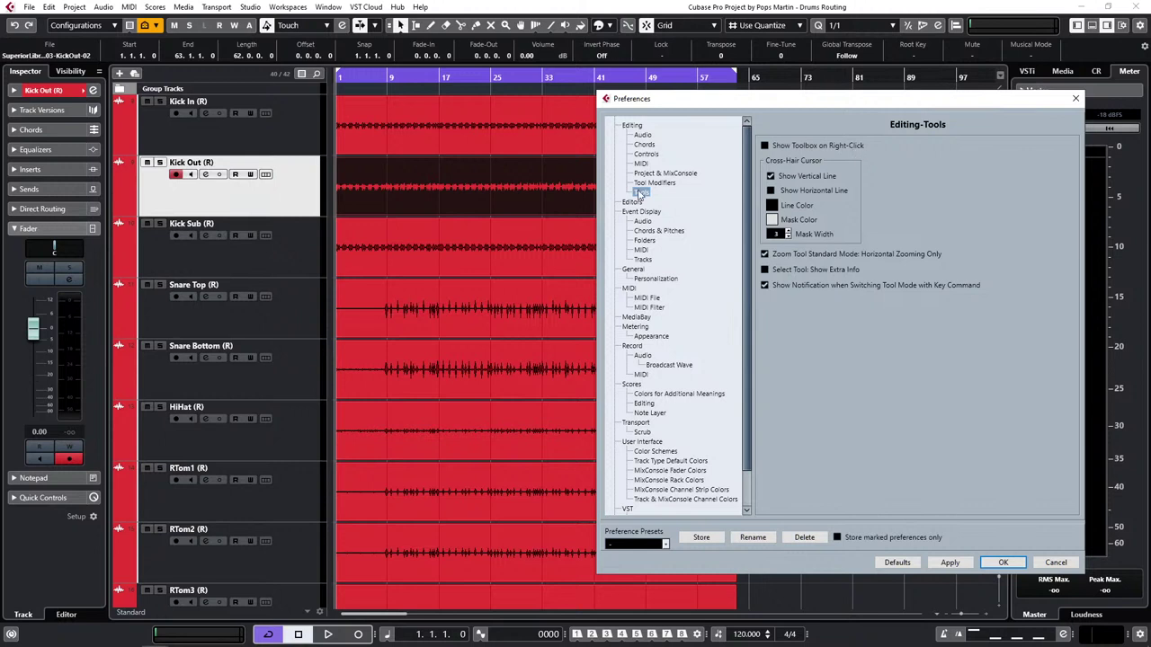
{"action": "left_click", "coordinate": [769, 148]}
{"action": "left_click", "coordinate": [1002, 562]}
{"action": "right_click", "coordinate": [444, 177]}
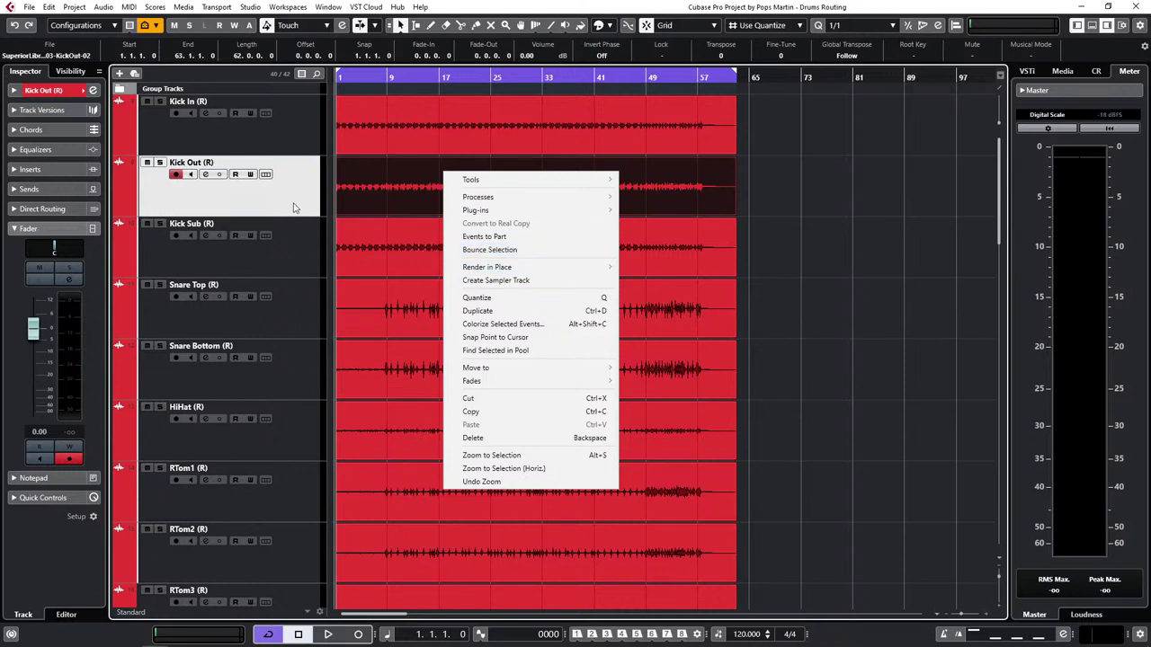
{"action": "left_click", "coordinate": [291, 191]}
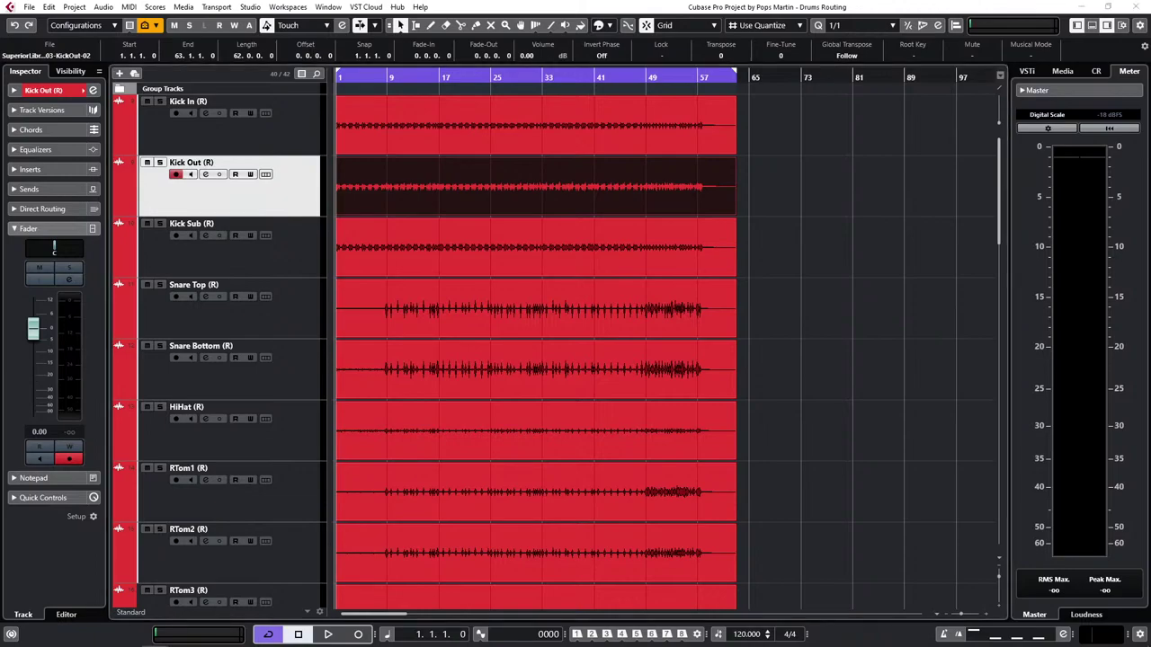
Step: Return to the MixConsole and play the project briefly to check the channel meters
{"action": "key", "text": "F3"}
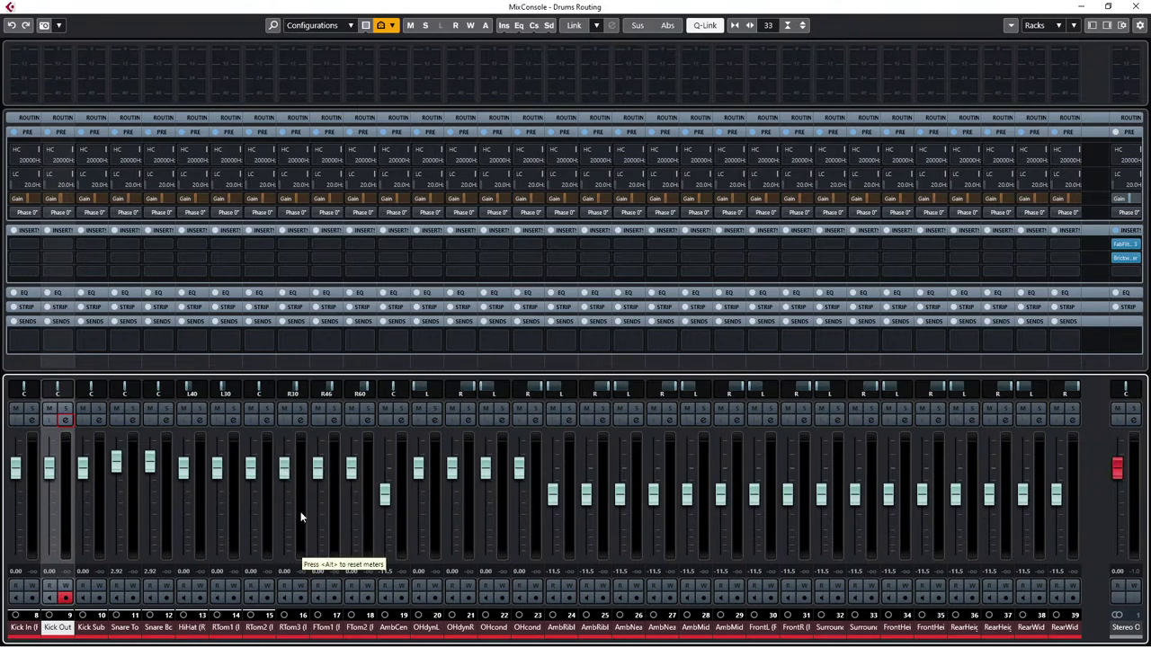
{"action": "key", "text": "space"}
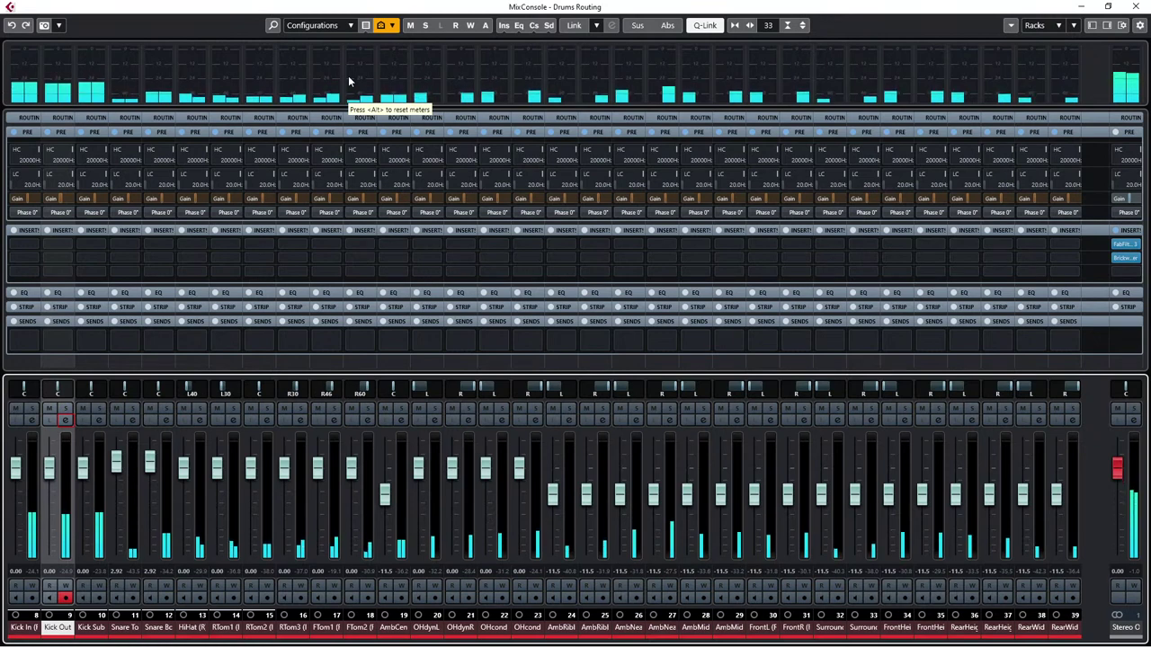
{"action": "key", "text": "space"}
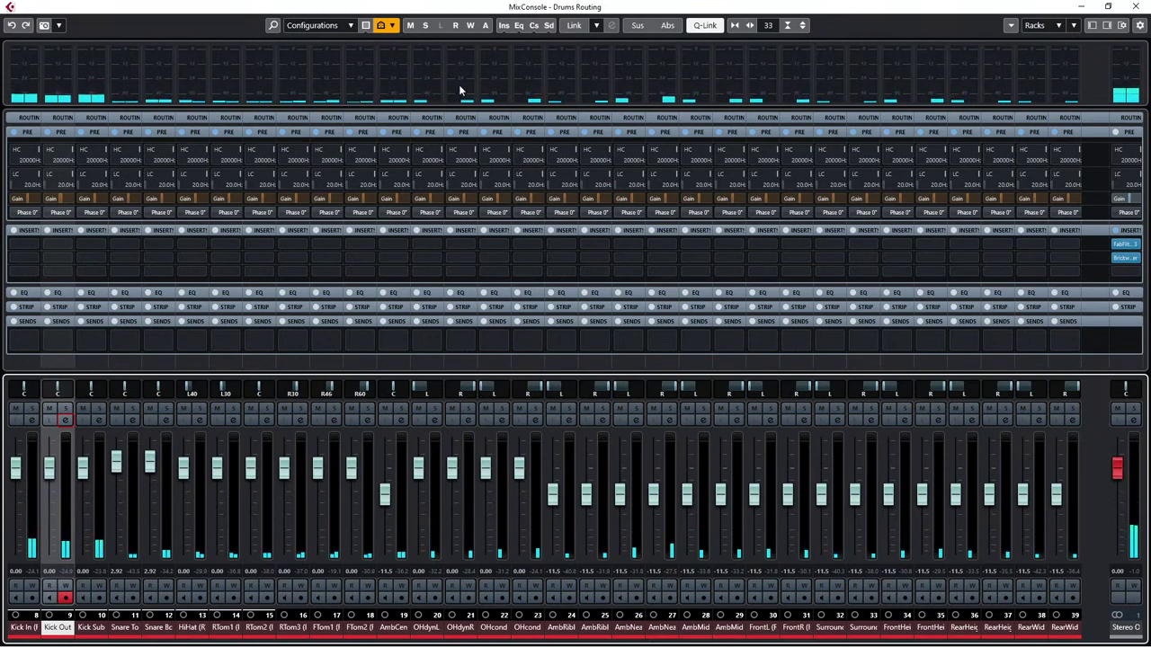
Step: Review the available rack types and the window layout options of the MixConsole
{"action": "left_click", "coordinate": [1059, 27]}
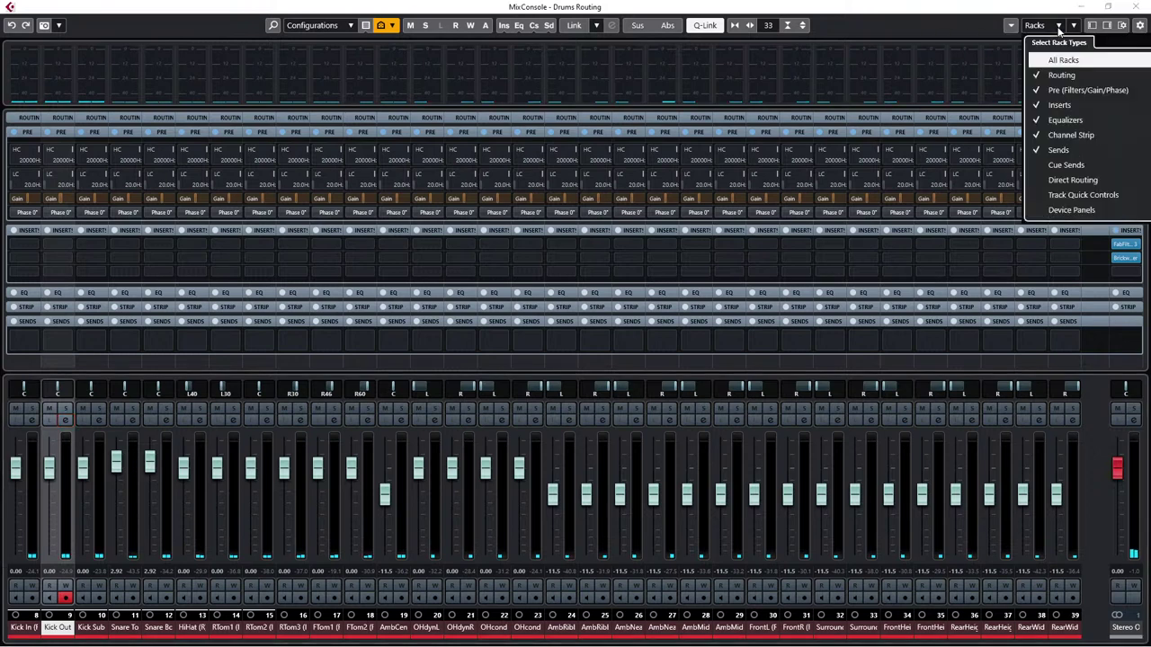
{"action": "left_click", "coordinate": [1125, 25]}
{"action": "left_click", "coordinate": [1124, 26]}
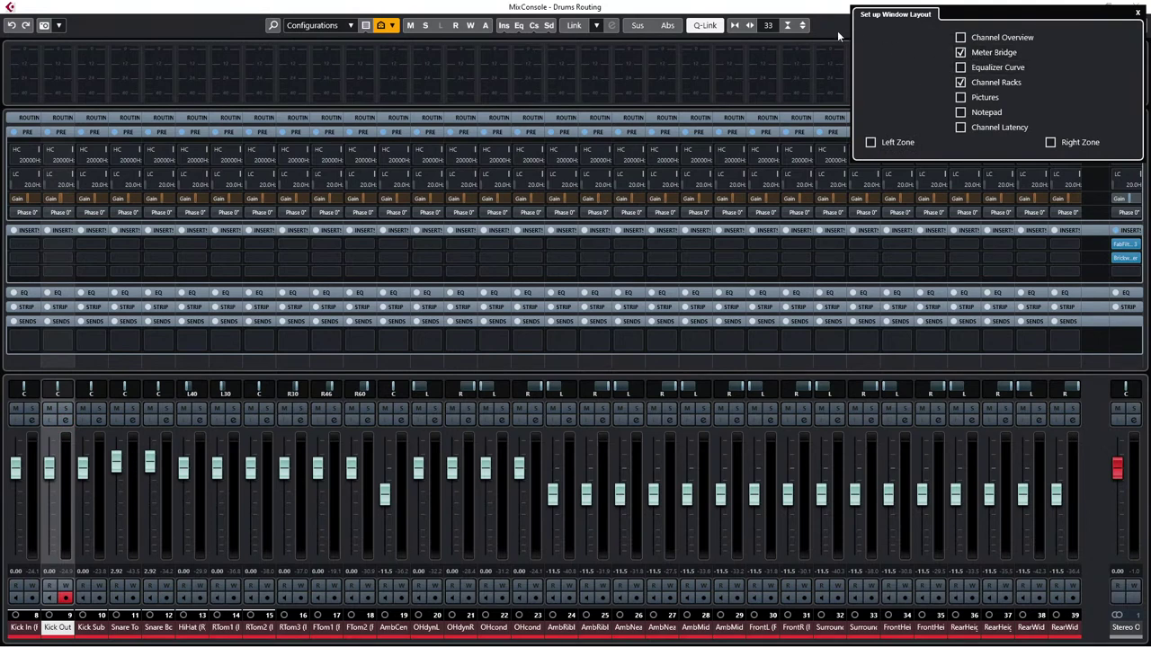
Step: Enlarge the meter bridge vertically and play the project briefly to check the channel levels
{"action": "left_click_drag", "start_coordinate": [666, 106], "coordinate": [678, 201]}
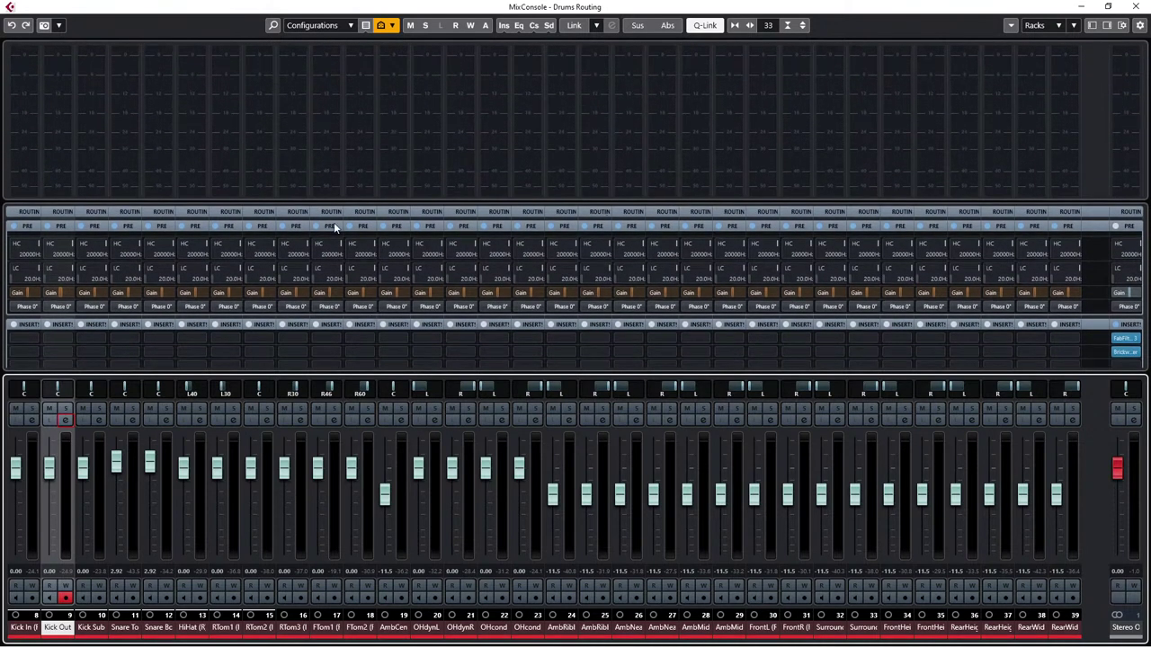
{"action": "key", "text": "space"}
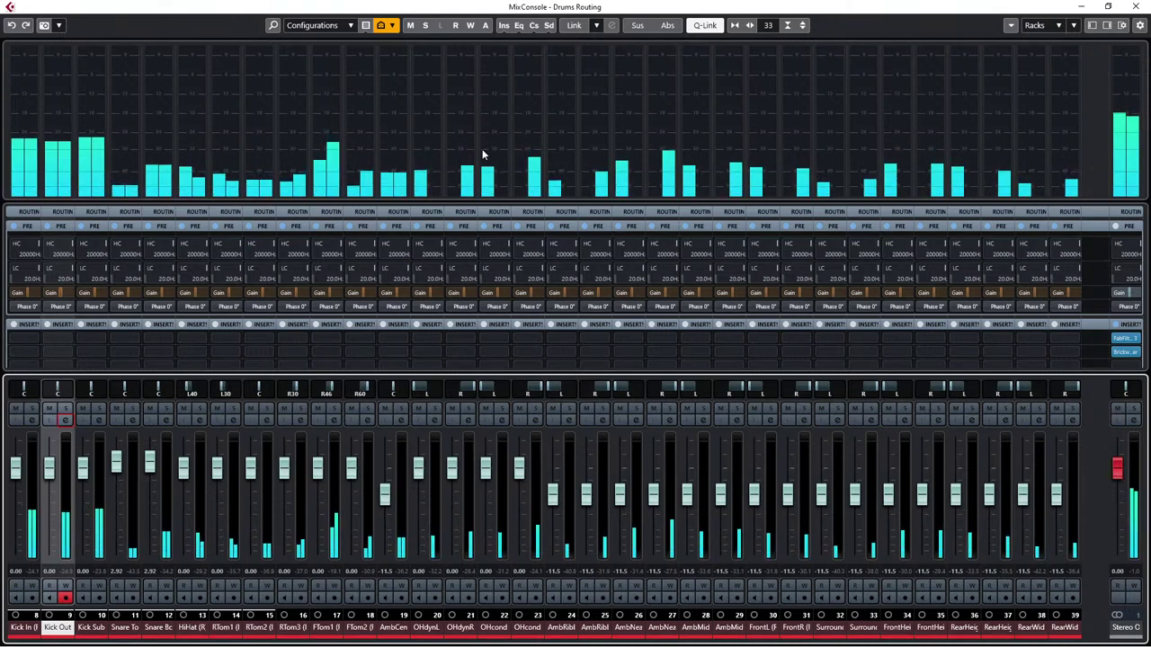
{"action": "key", "text": "space"}
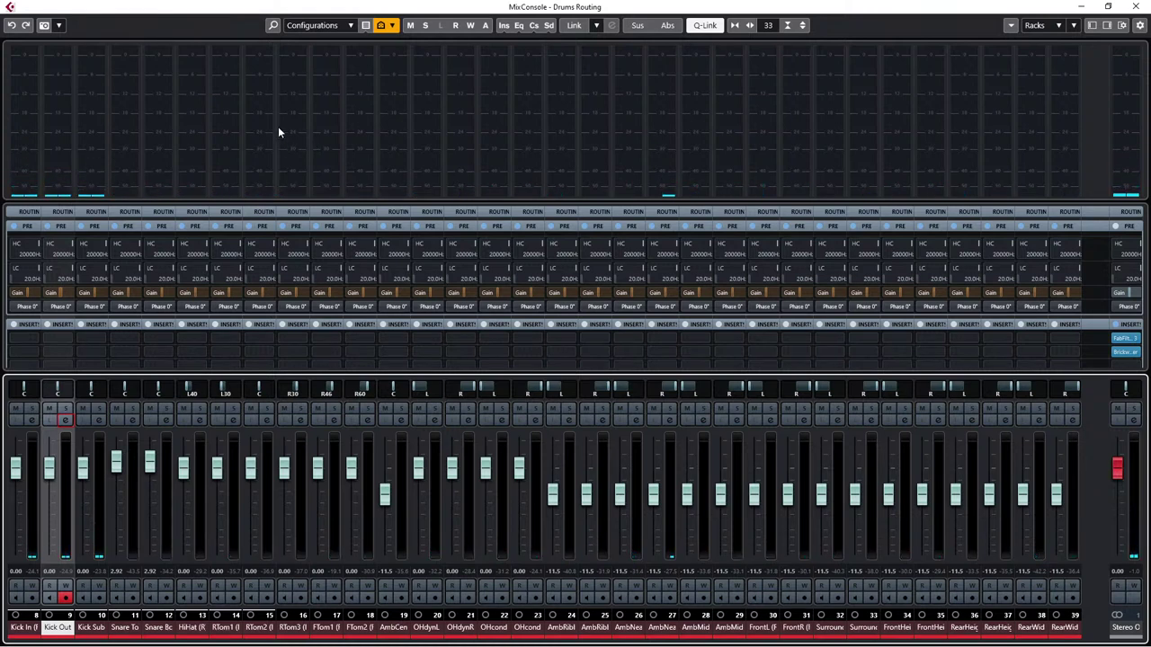
Step: Change the meter bridge's meter type to Wave and play the project to check the waveforms
{"action": "right_click", "coordinate": [358, 87]}
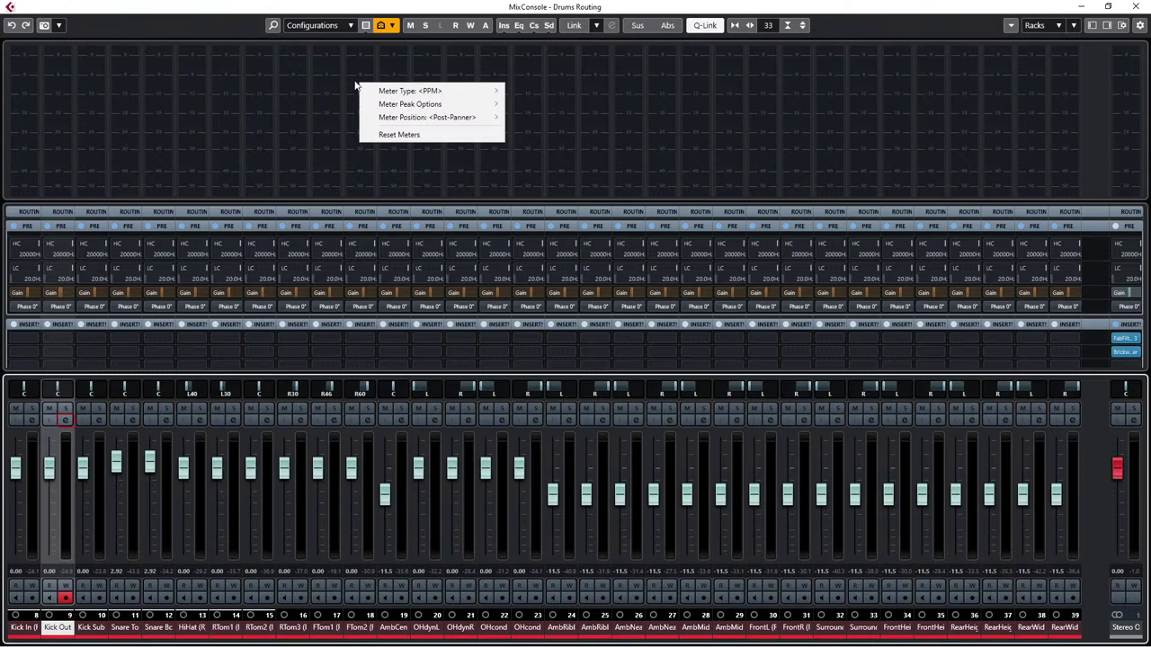
{"action": "mouse_move", "coordinate": [420, 96]}
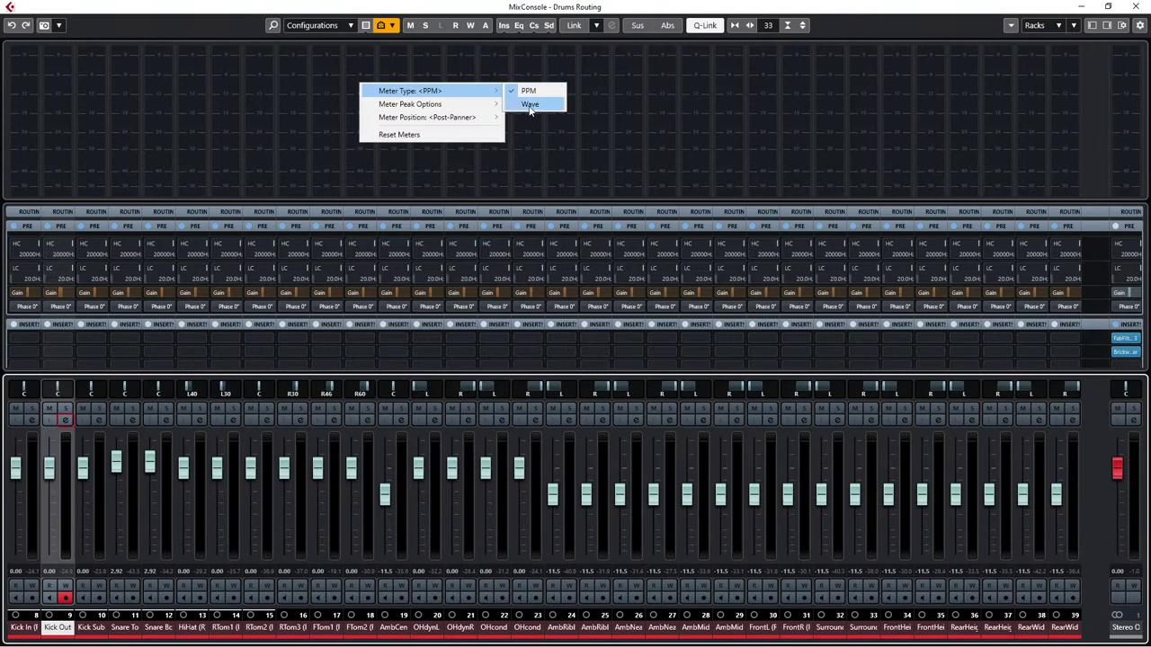
{"action": "left_click", "coordinate": [531, 105]}
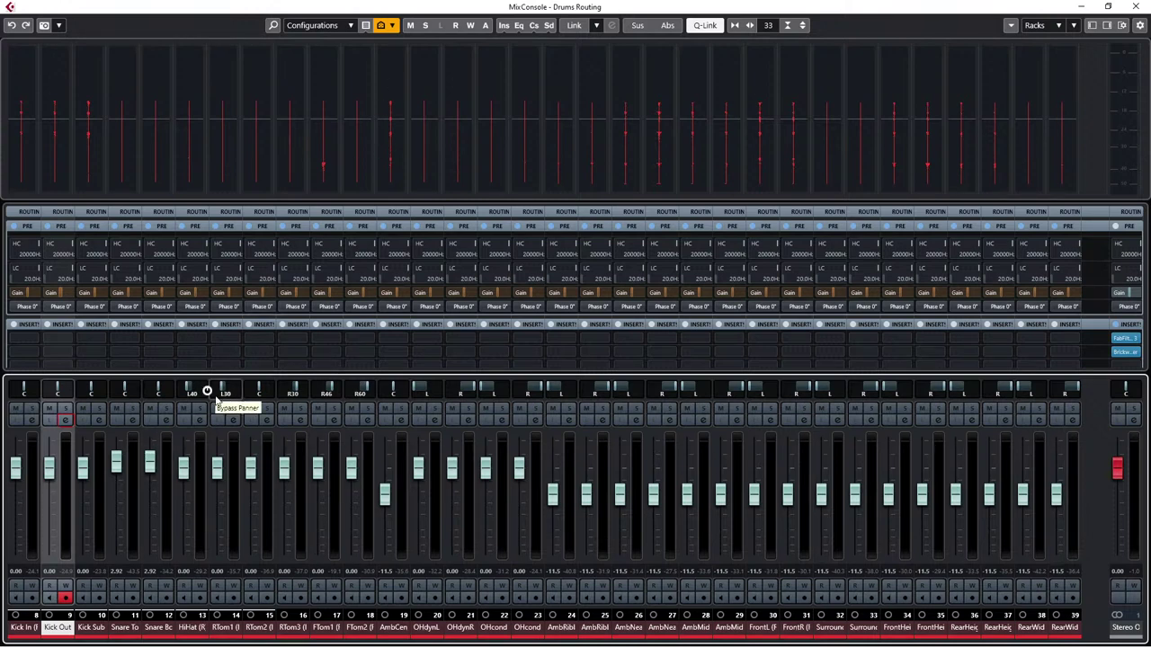
{"action": "key", "text": "space"}
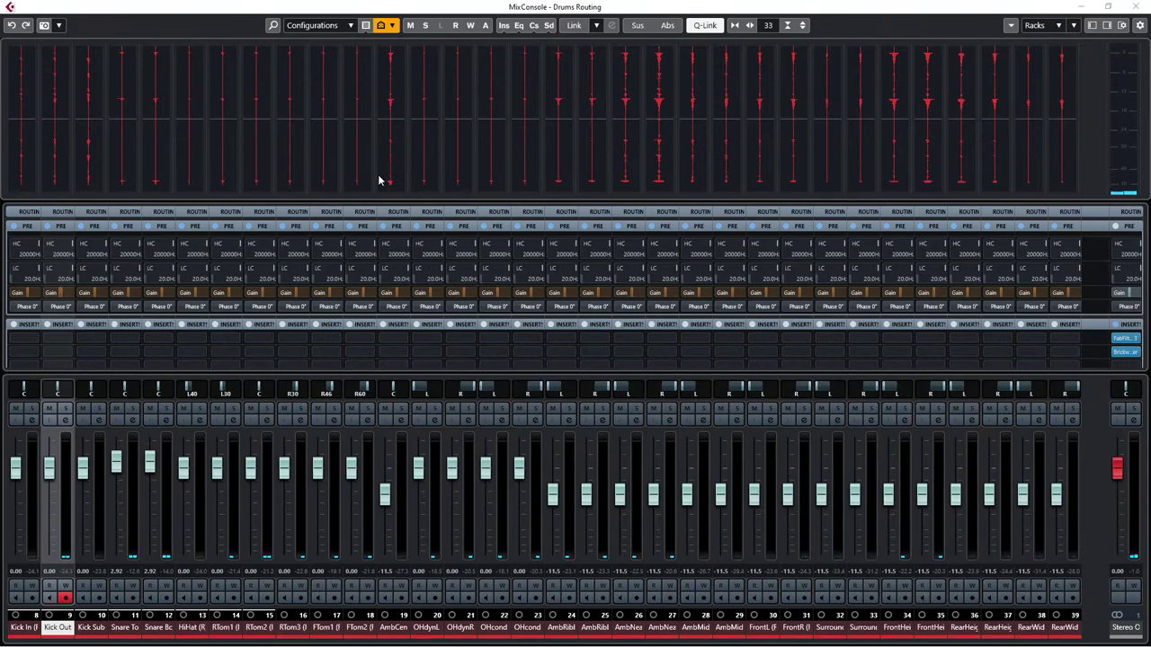
Step: Return to the project window, select the three kick tracks, and colour the Kick In track light blue
{"action": "key", "text": "F3"}
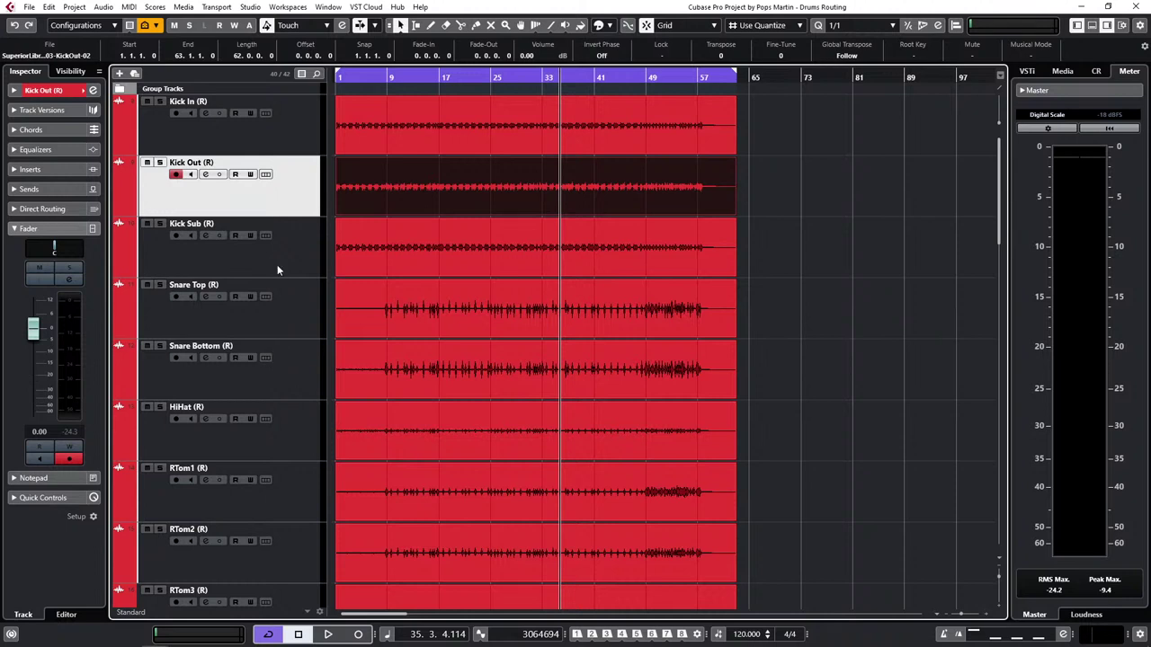
{"action": "left_click", "coordinate": [292, 128]}
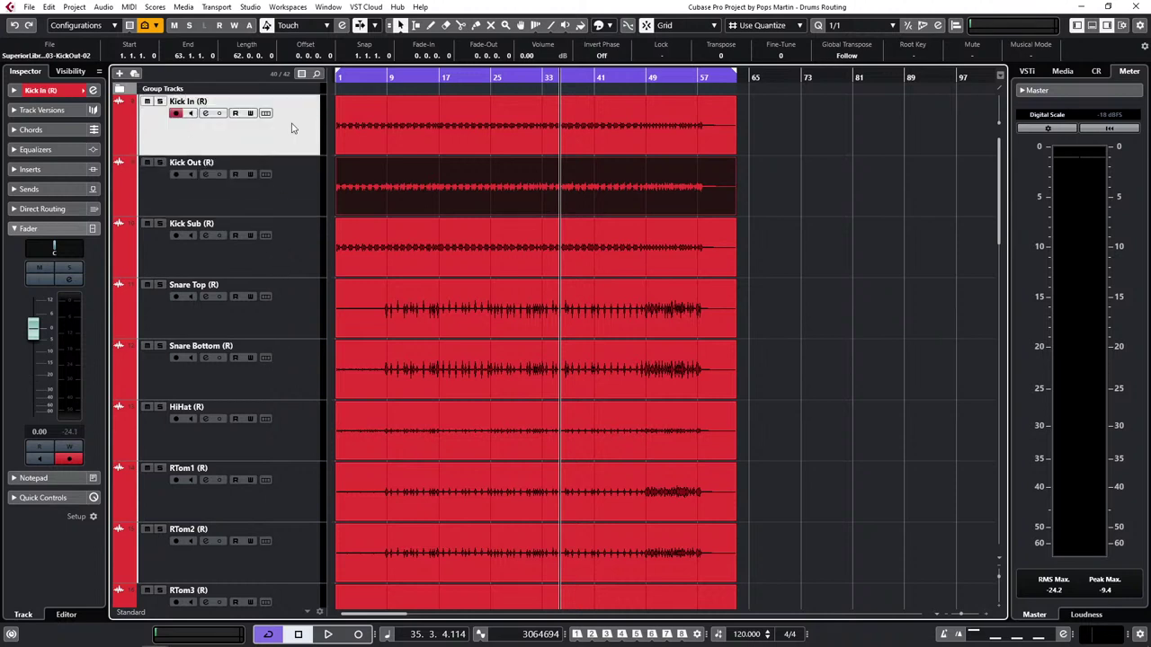
{"action": "left_click", "coordinate": [283, 257], "text": "shift"}
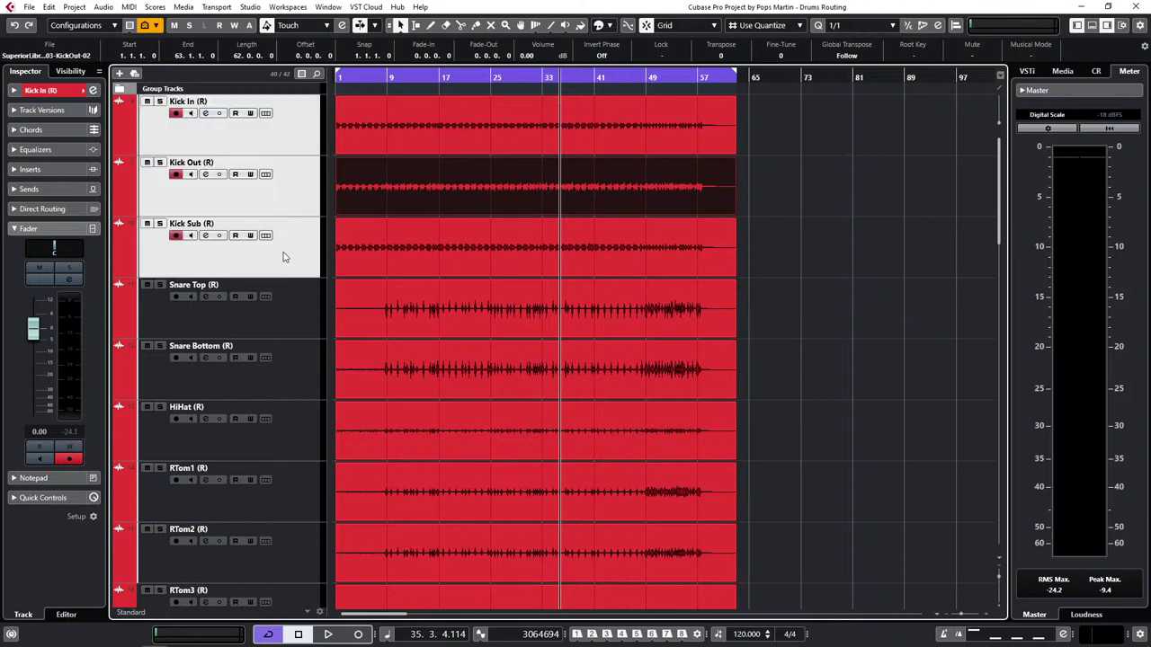
{"action": "left_click", "coordinate": [90, 93]}
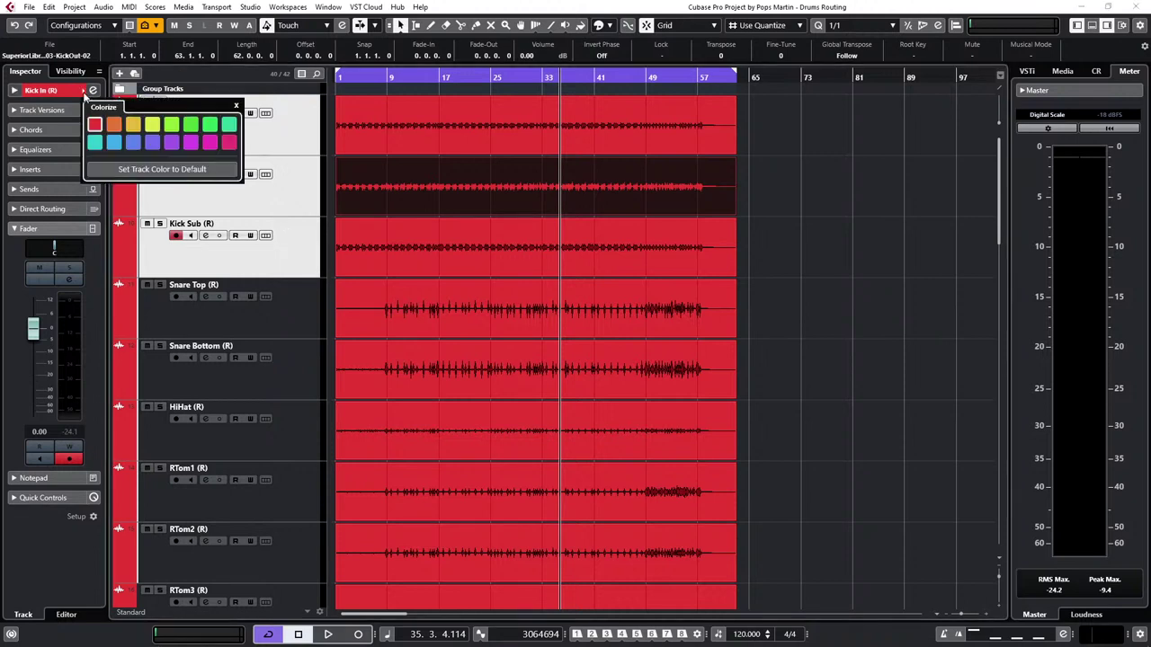
{"action": "left_click", "coordinate": [114, 142]}
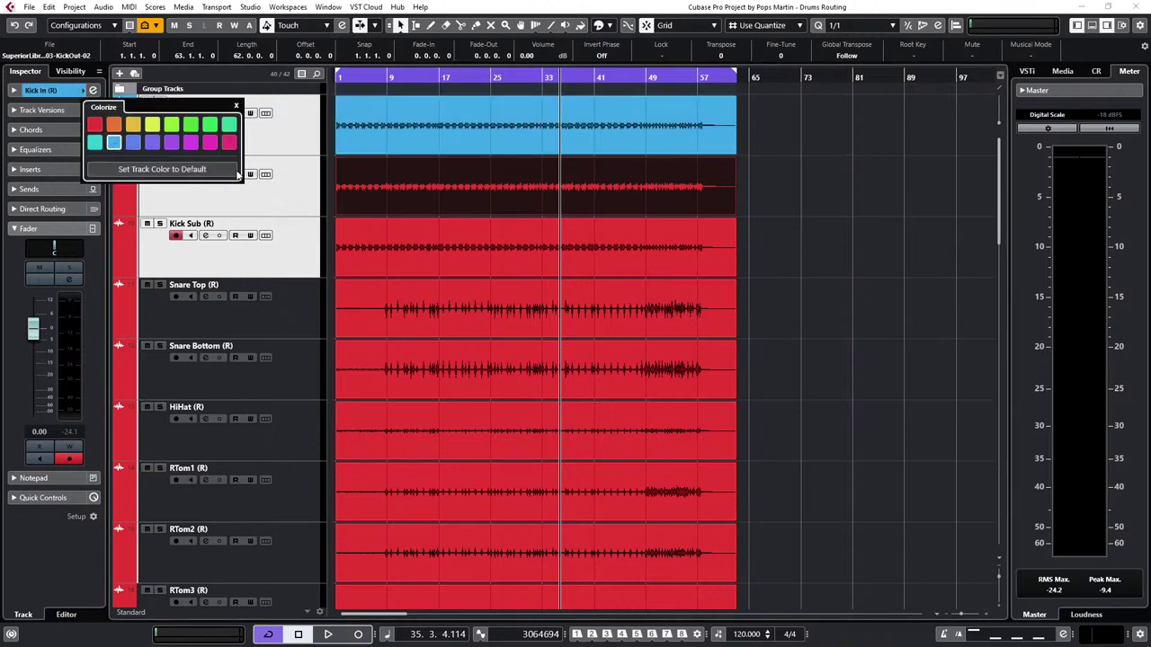
Step: Colour the Kick Out and Kick Sub tracks the same light blue as Kick In, one track at a time
{"action": "left_click", "coordinate": [299, 189]}
{"action": "left_click", "coordinate": [288, 184]}
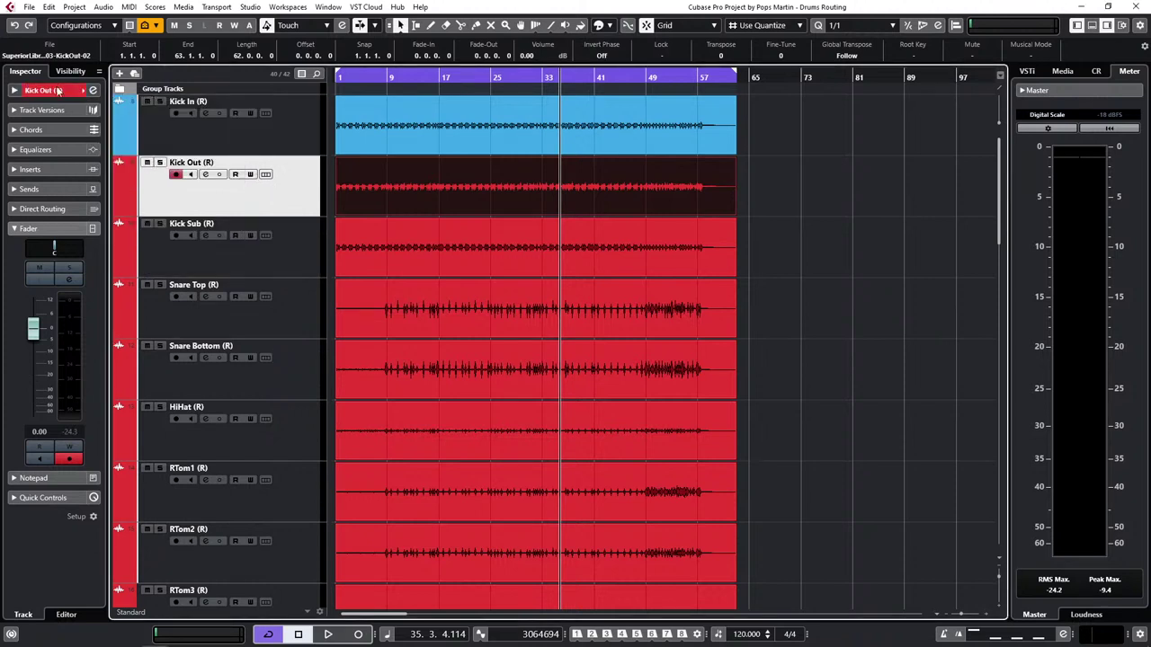
{"action": "left_click", "coordinate": [91, 92]}
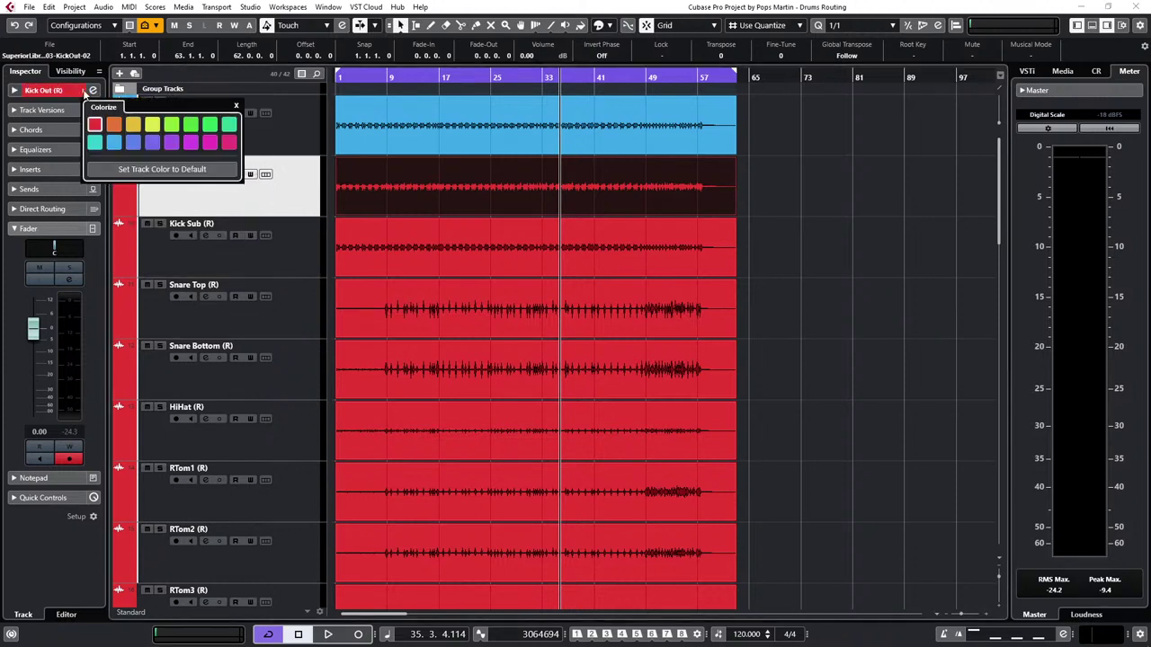
{"action": "left_click", "coordinate": [114, 144]}
{"action": "left_click", "coordinate": [269, 256]}
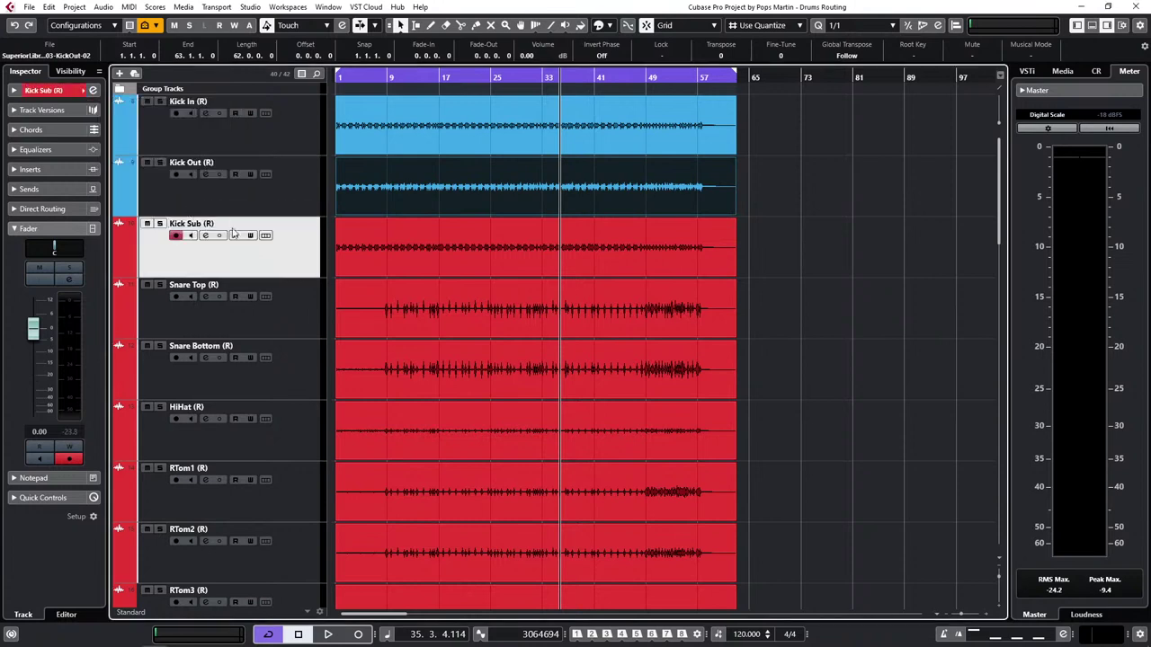
{"action": "left_click", "coordinate": [91, 91]}
{"action": "left_click", "coordinate": [114, 144]}
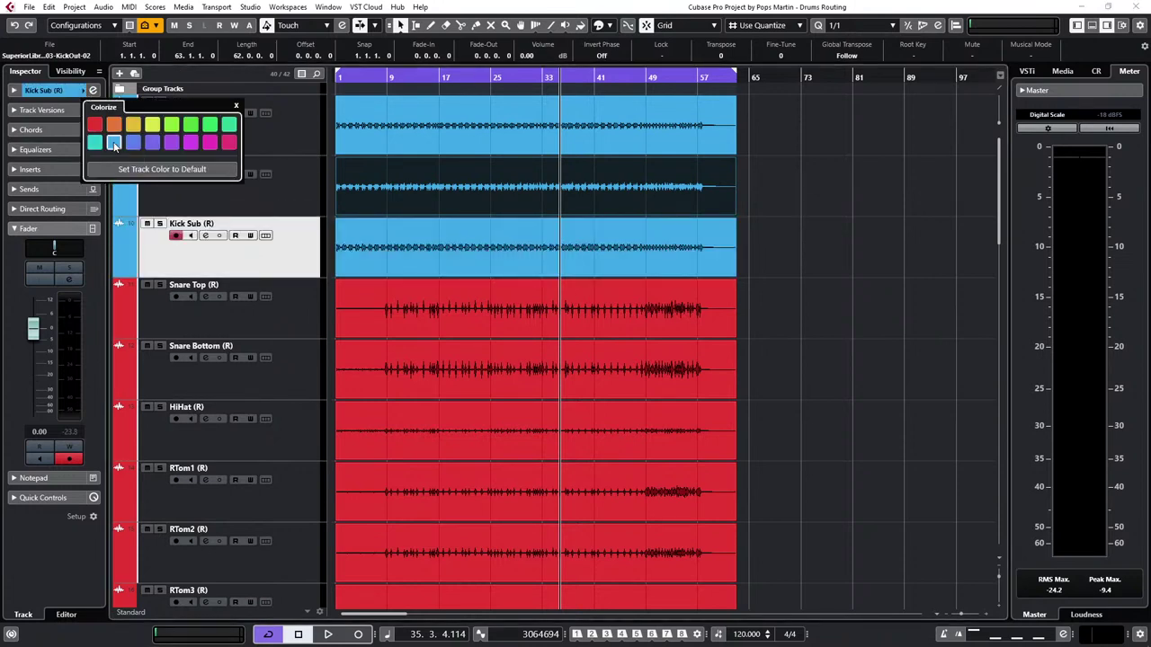
{"action": "left_click", "coordinate": [270, 252]}
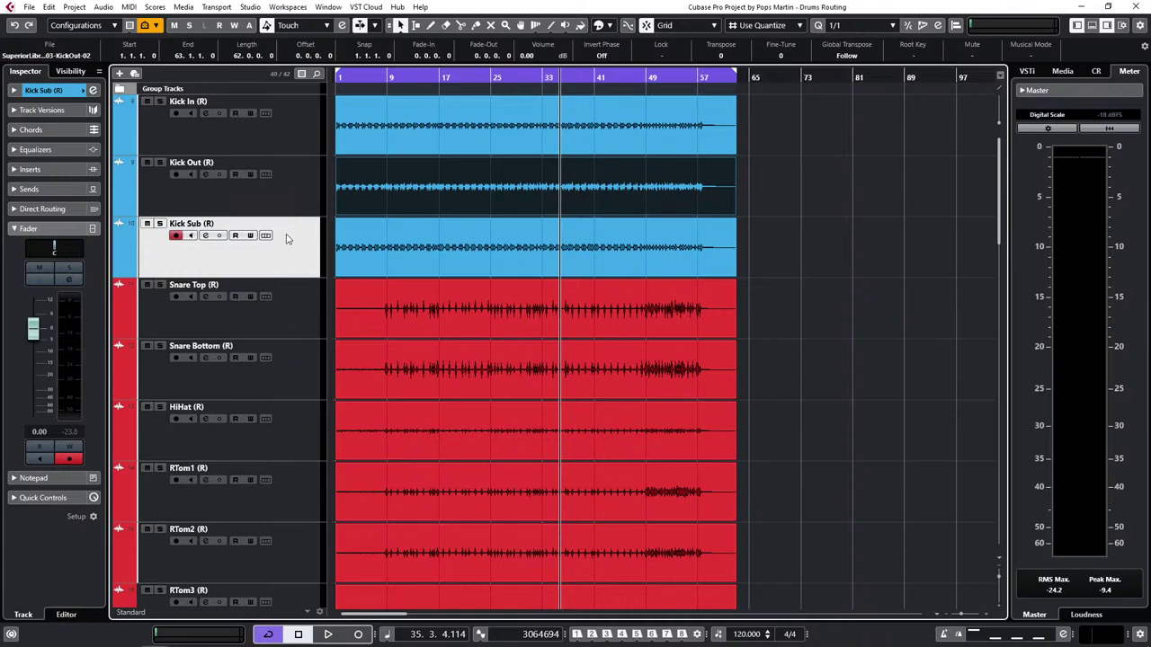
Step: Check the kick channels' waveforms in the MixConsole during playback, and return to the project window
{"action": "key", "text": "F3"}
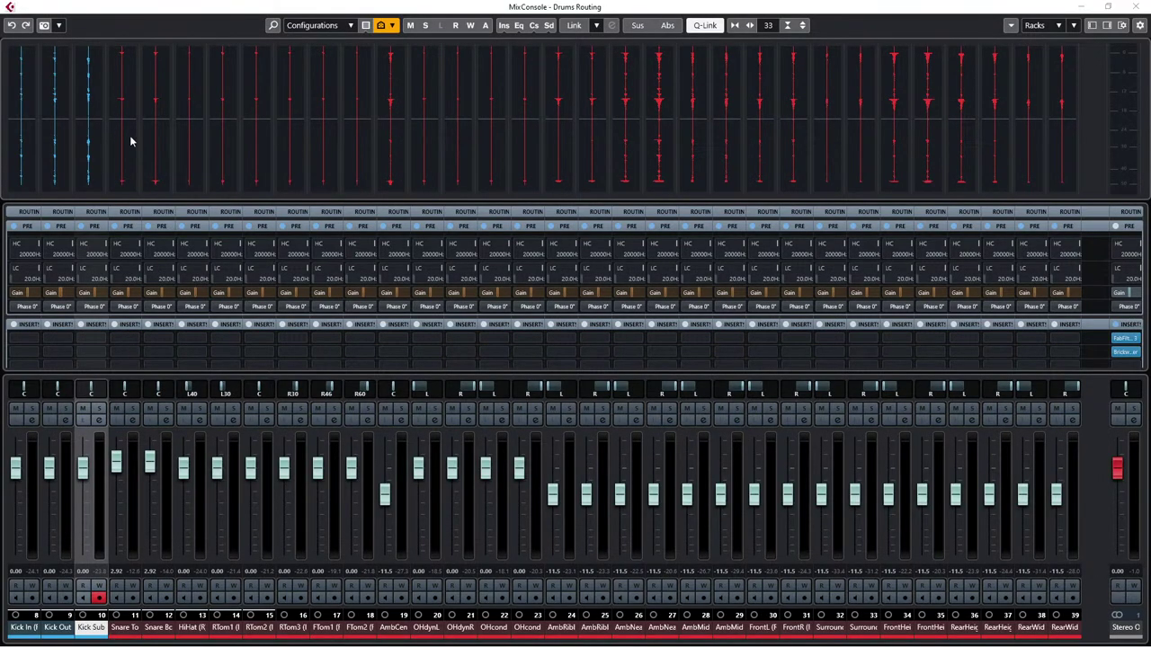
{"action": "key", "text": "space"}
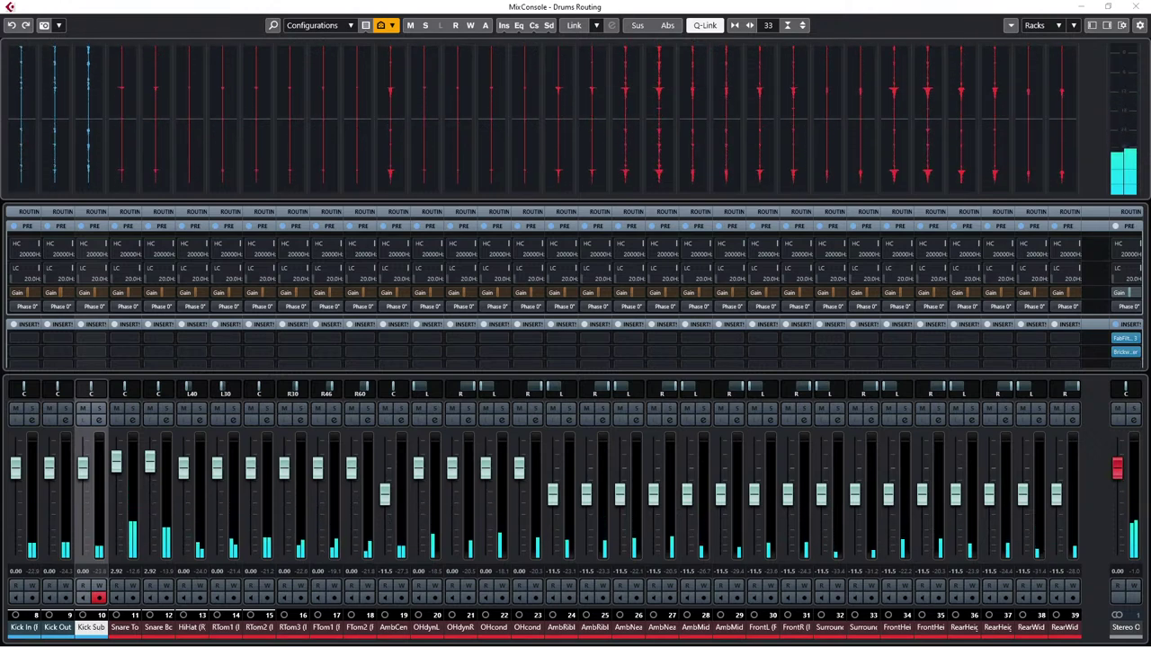
{"action": "key", "text": "F3"}
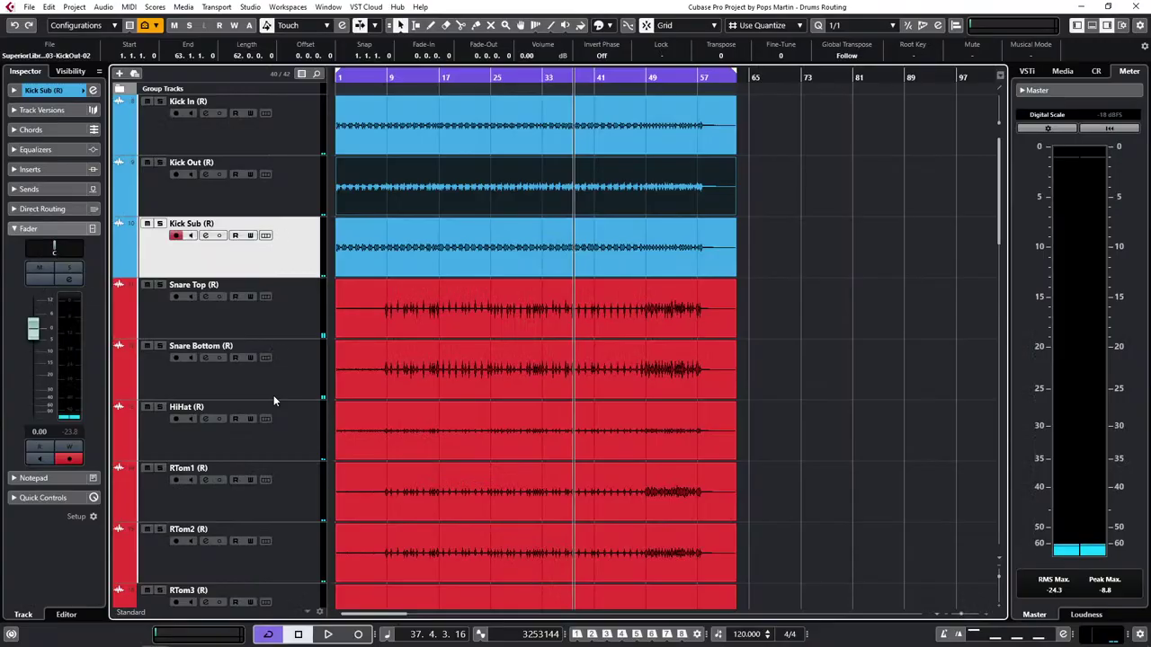
{"action": "scroll", "coordinate": [274, 400], "scroll_direction": "down", "scroll_amount": 5}
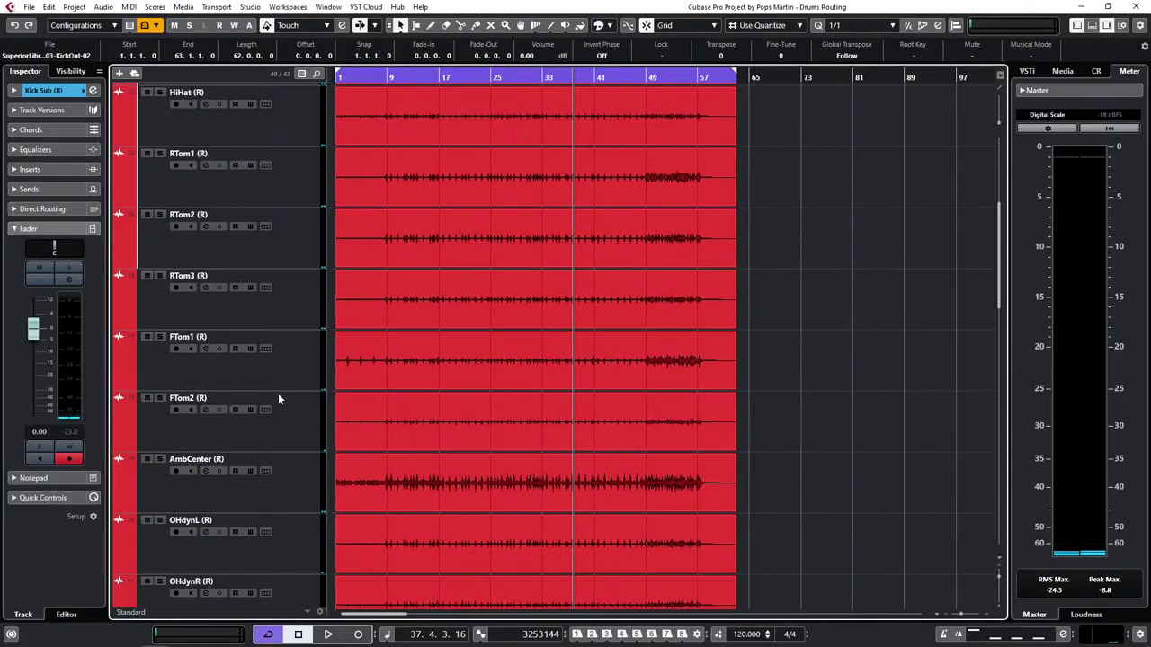
{"action": "left_click", "coordinate": [290, 242]}
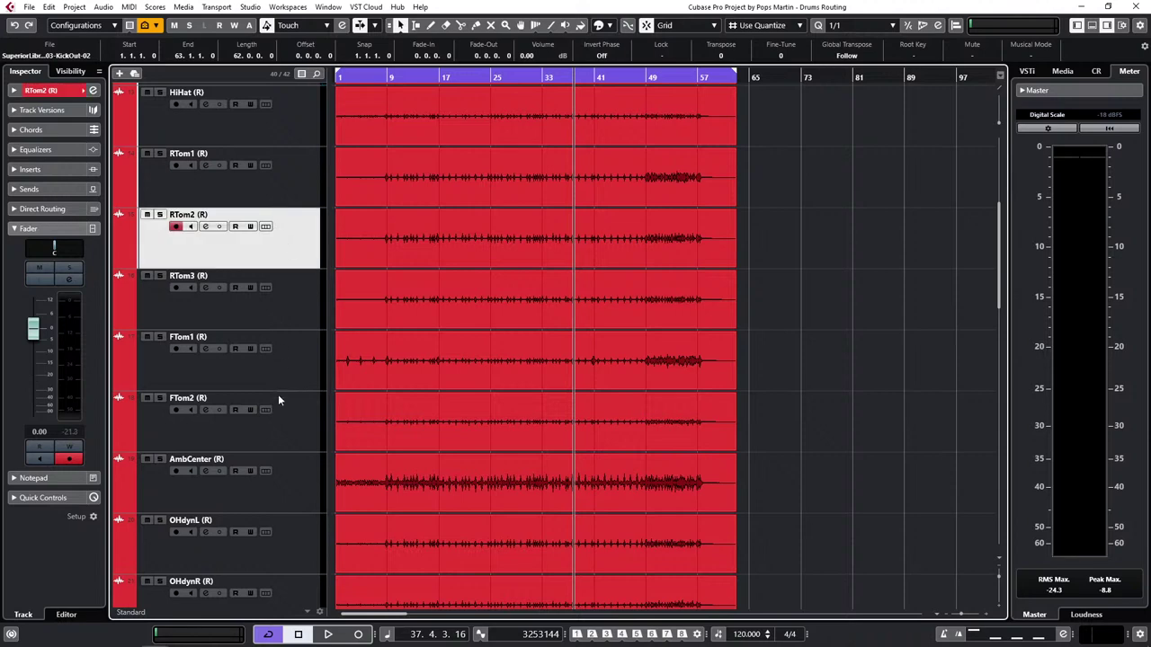
{"action": "left_click", "coordinate": [278, 428], "text": "shift"}
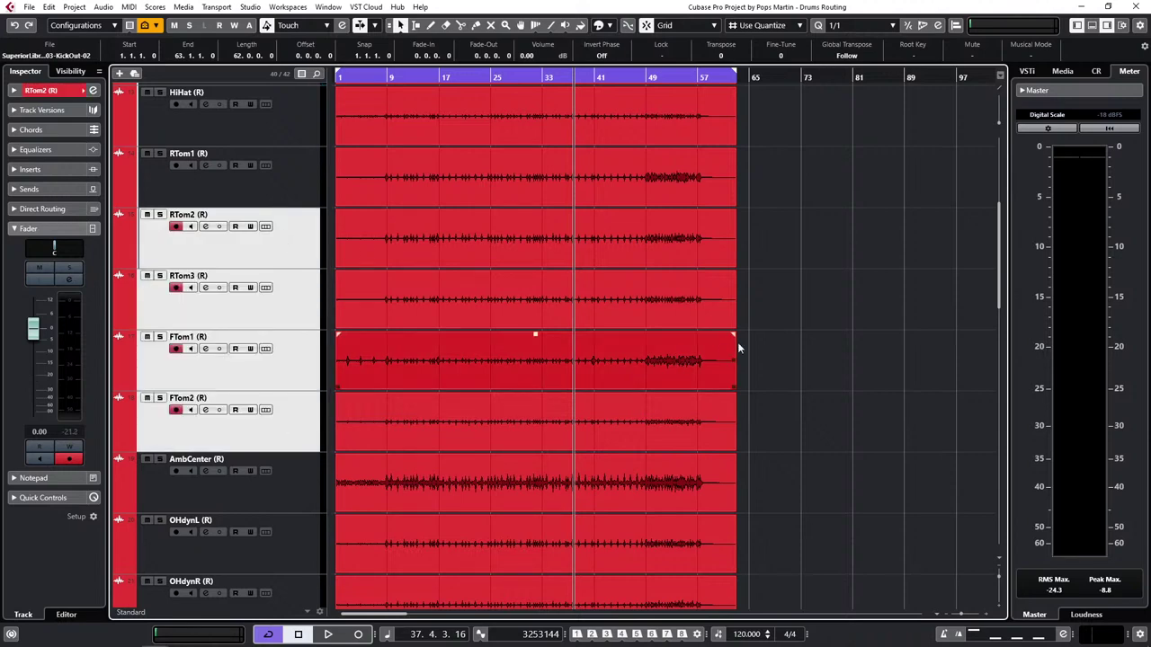
{"action": "scroll", "coordinate": [845, 333], "scroll_direction": "up", "scroll_amount": 5}
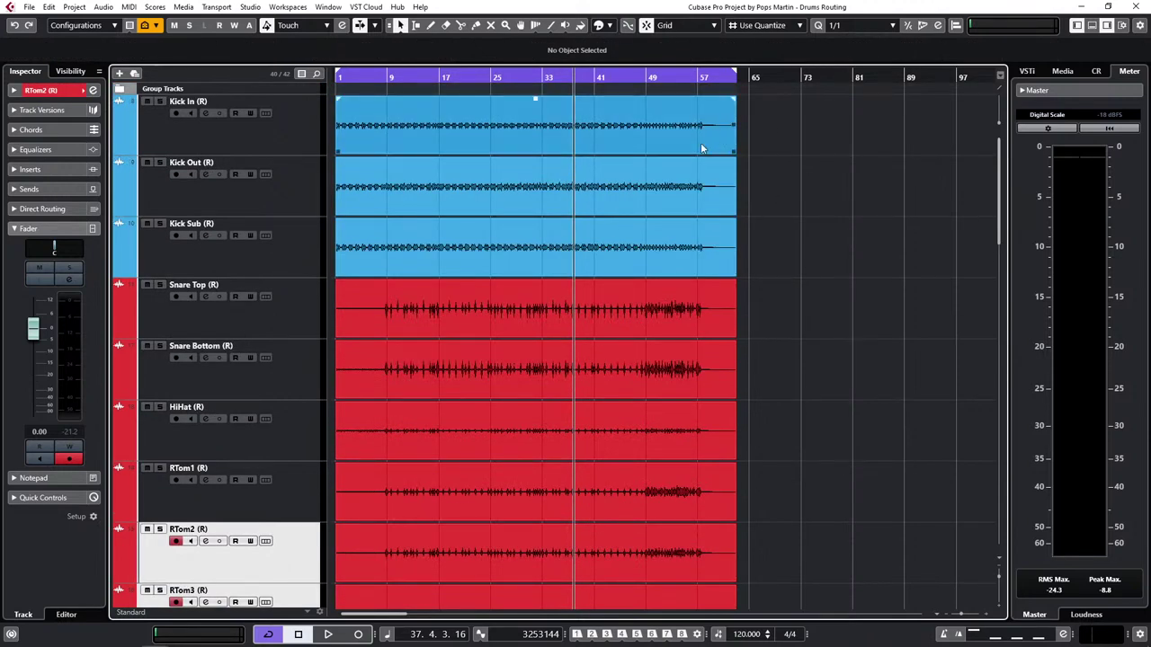
{"action": "left_click", "coordinate": [534, 361]}
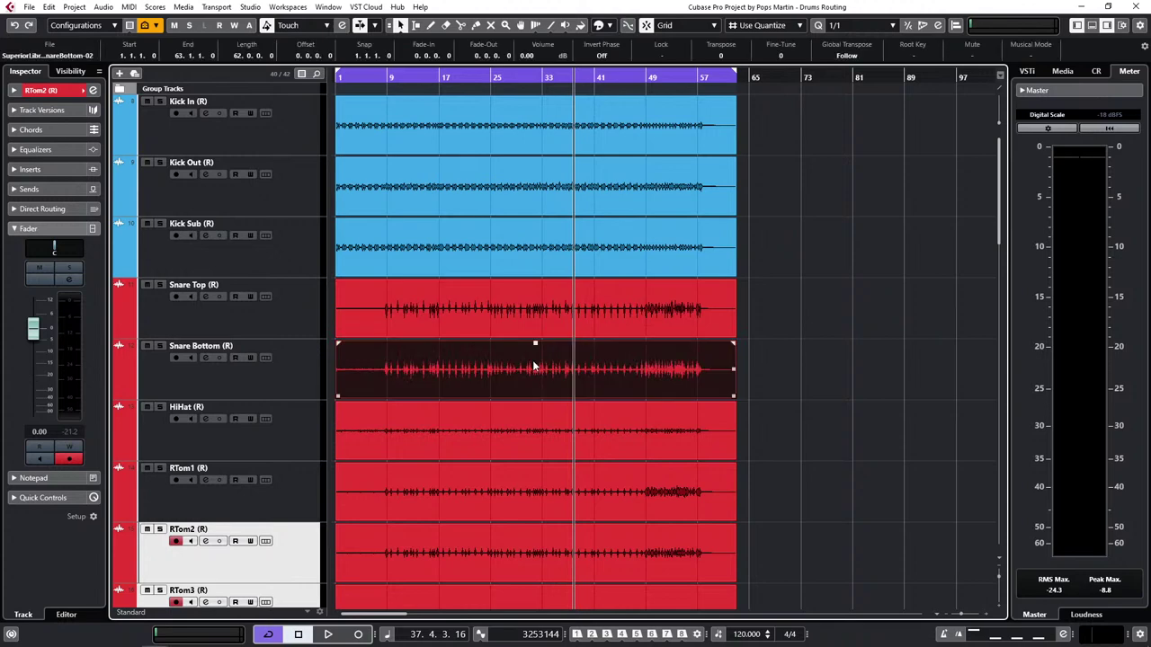
{"action": "left_click", "coordinate": [812, 358]}
{"action": "scroll", "coordinate": [820, 300], "scroll_direction": "down", "scroll_amount": 7}
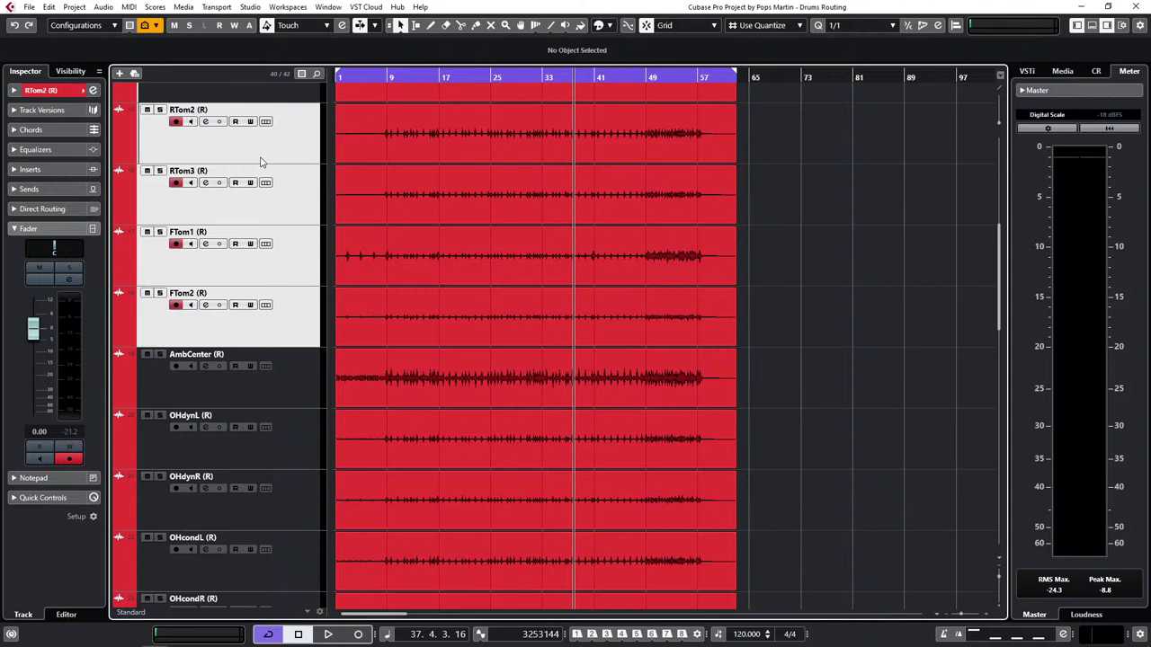
Step: Select the five tom tracks from RTom1 to FTom2 and colour them all green with the Colorize palette
{"action": "scroll", "coordinate": [261, 166], "scroll_direction": "up", "scroll_amount": 2}
{"action": "left_click", "coordinate": [258, 187]}
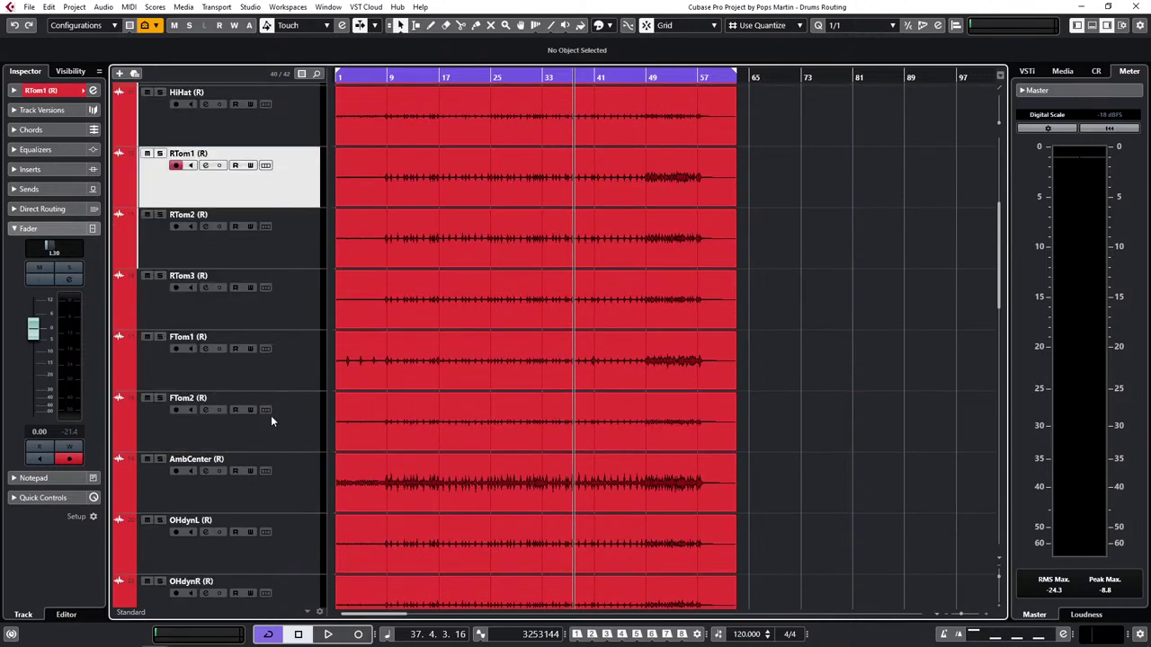
{"action": "left_click", "coordinate": [276, 429], "text": "shift"}
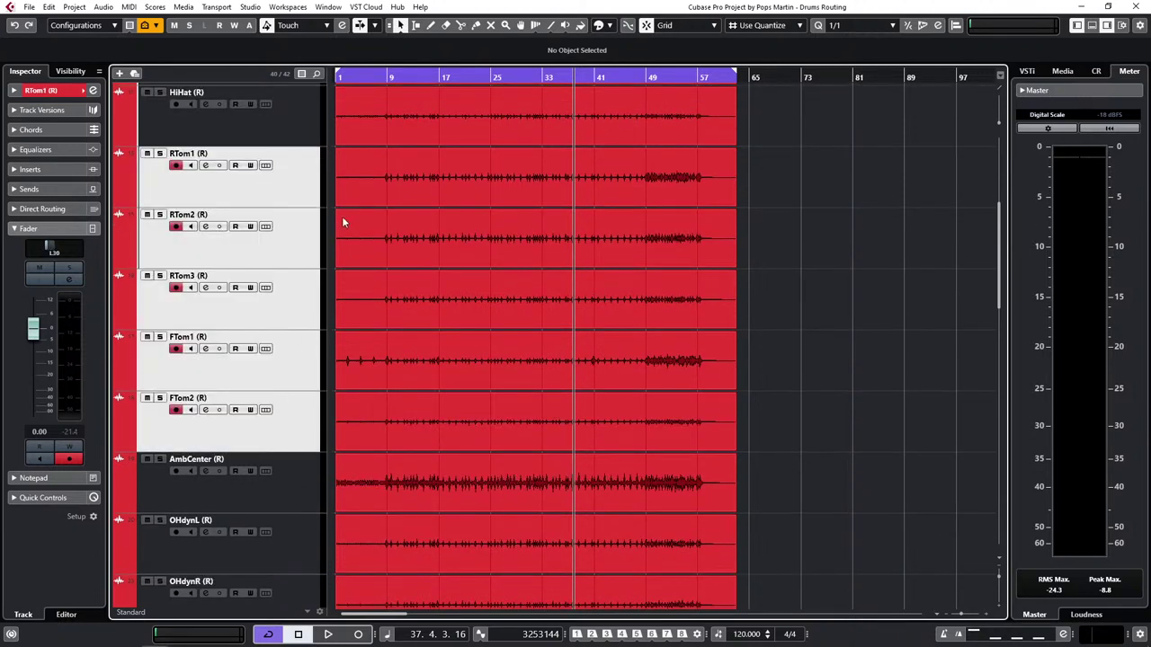
{"action": "left_click", "coordinate": [610, 25]}
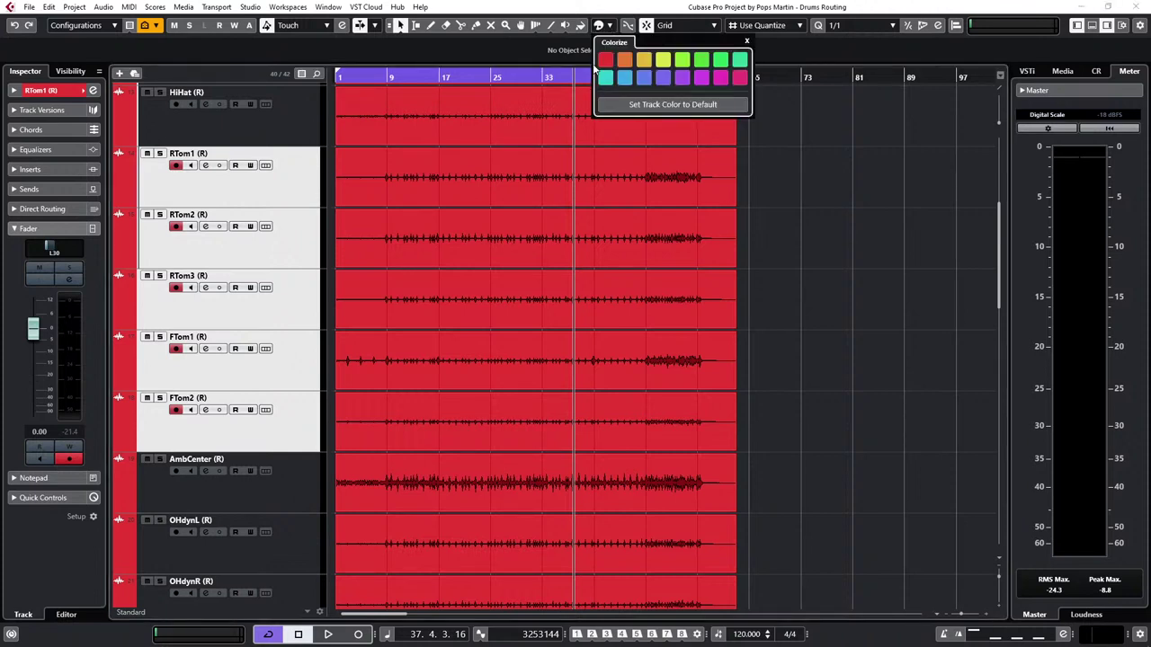
{"action": "left_click", "coordinate": [702, 60]}
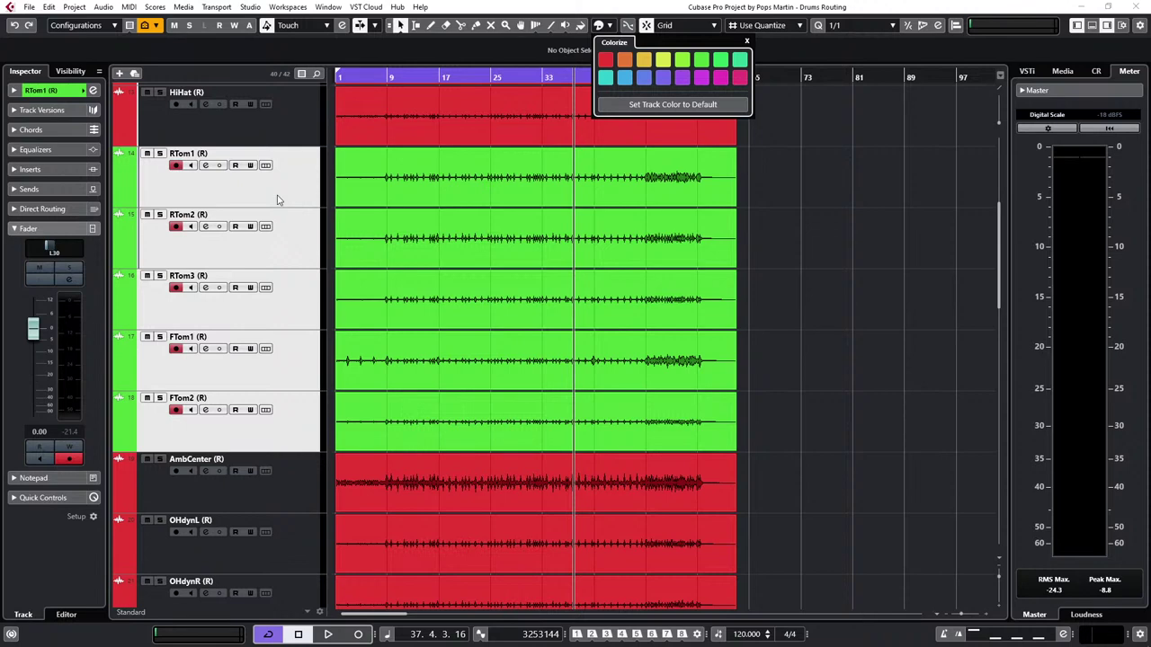
{"action": "key", "text": "Escape"}
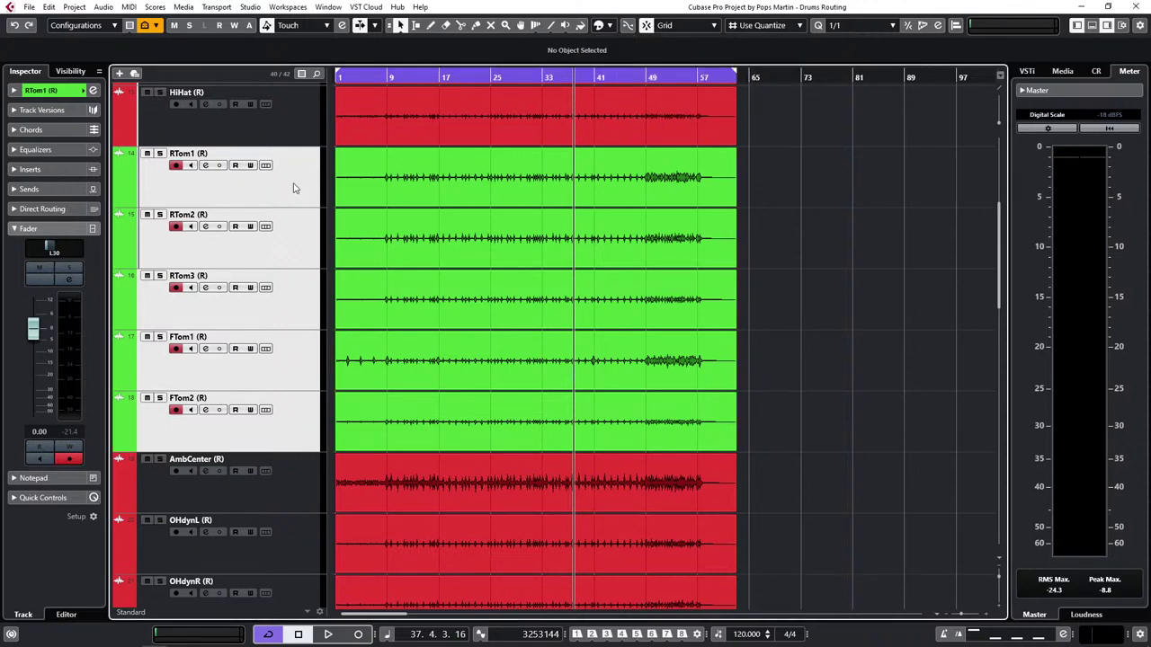
Step: Return to the MixConsole and widen the channel strips so that 30 channels fit in view
{"action": "key", "text": "F3"}
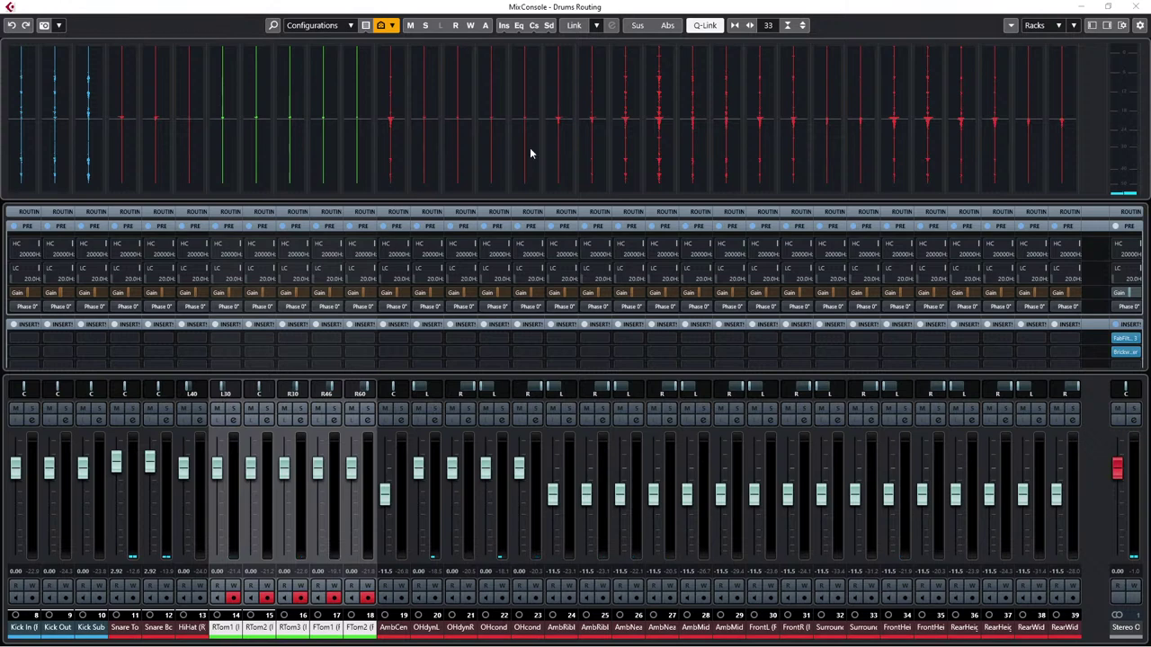
{"action": "key", "text": "h"}
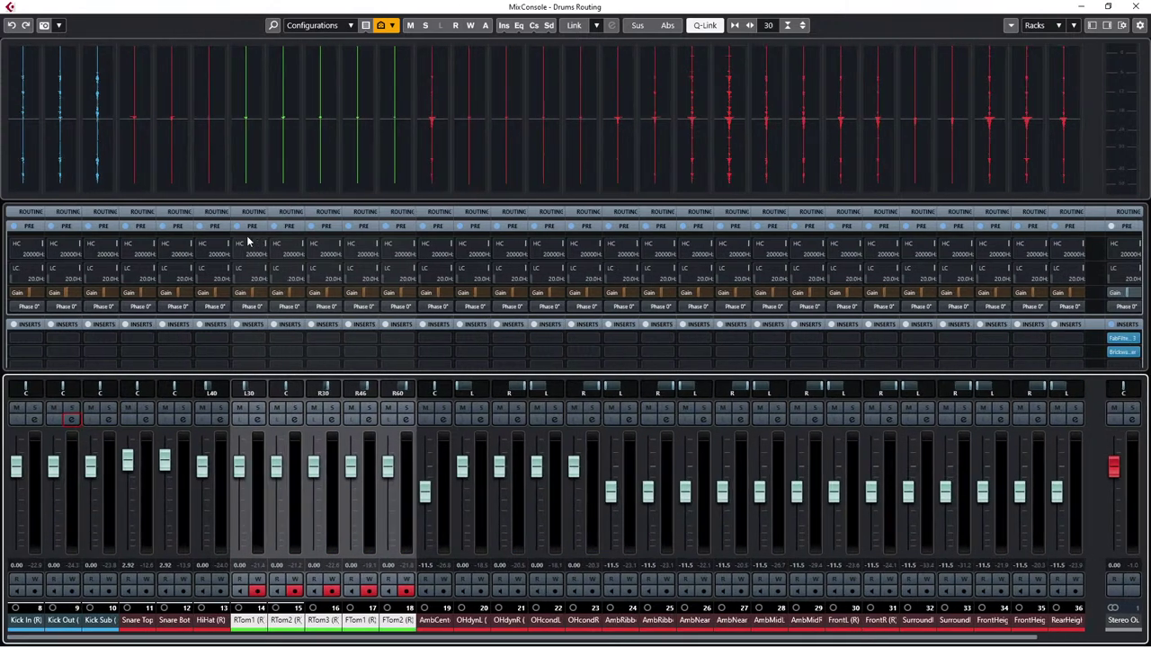
Step: Widen the channel strips so that 21 channels fit in view, and enlarge the meter bridge
{"action": "key", "text": "h"}
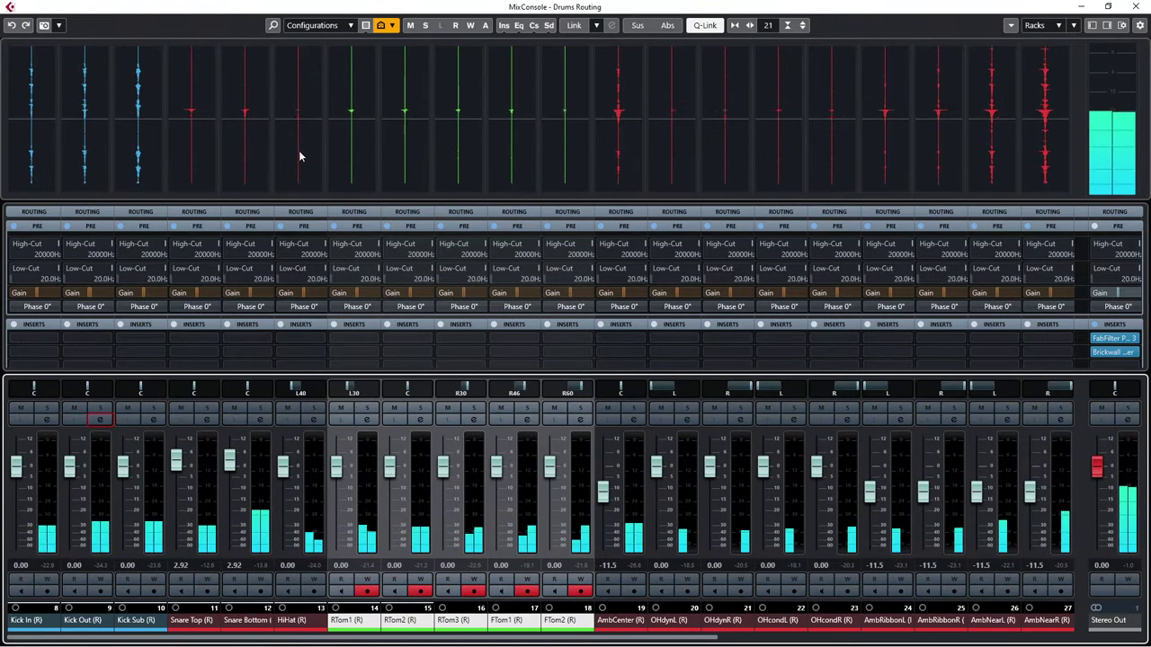
{"action": "left_click_drag", "start_coordinate": [310, 199], "coordinate": [315, 270]}
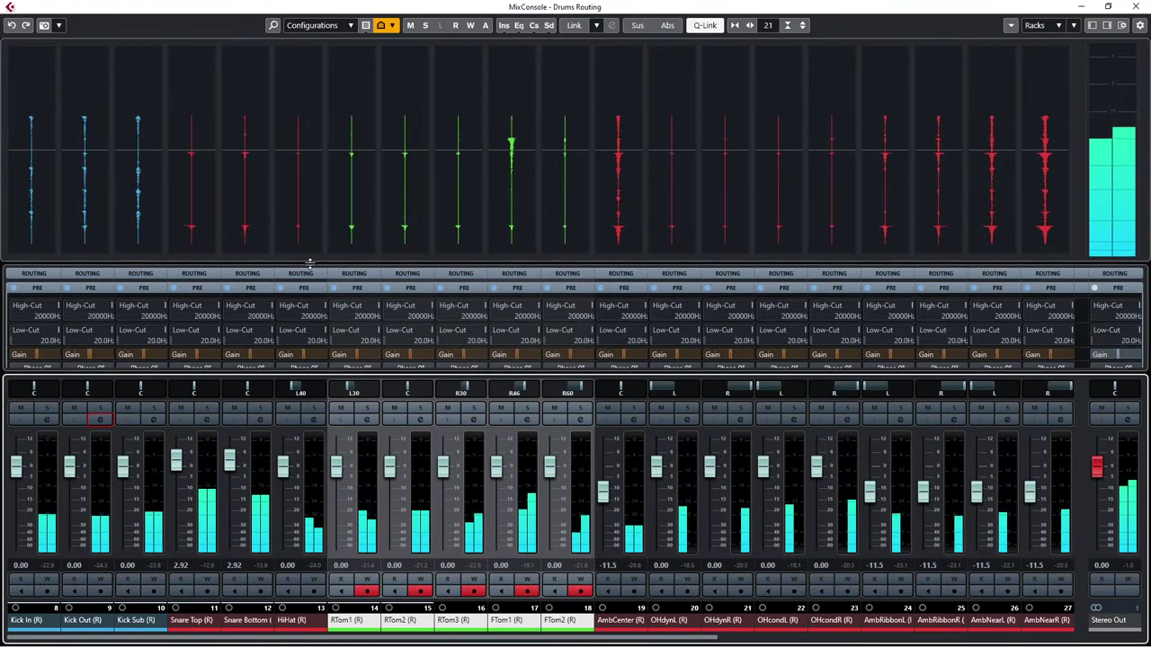
Step: Collapse the Pre and Inserts racks across all channels
{"action": "left_click", "coordinate": [359, 288]}
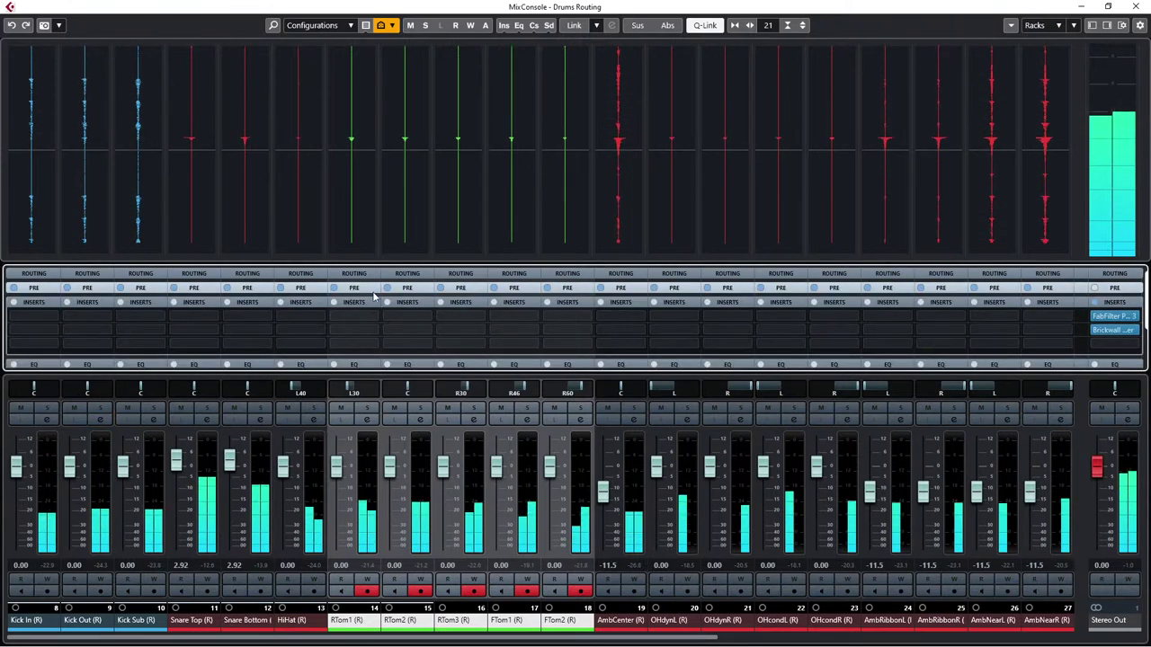
{"action": "left_click", "coordinate": [354, 303]}
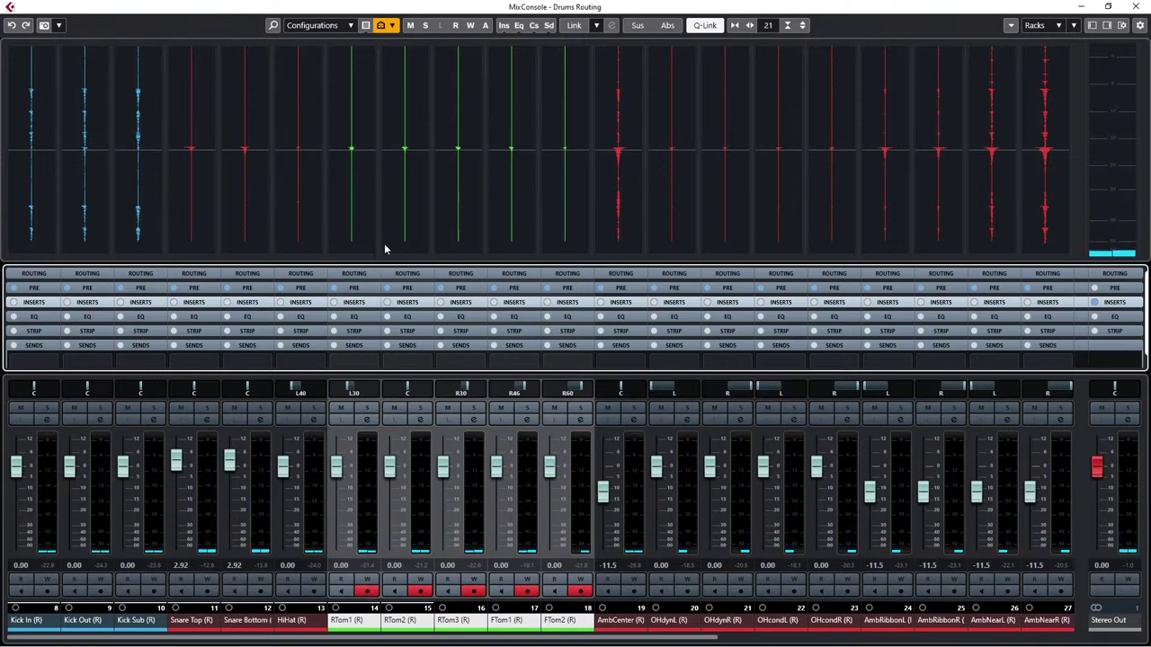
Step: Switch the meter bridge's Meter Type to level meters and play the project to check the levels
{"action": "right_click", "coordinate": [407, 101]}
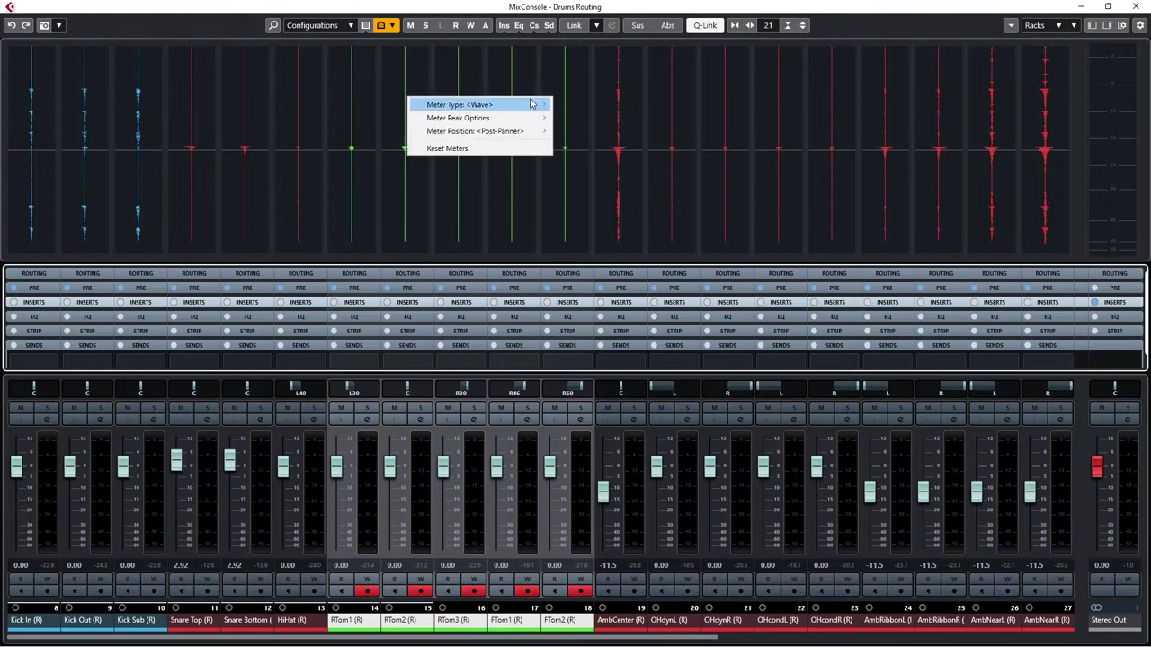
{"action": "left_click", "coordinate": [564, 109]}
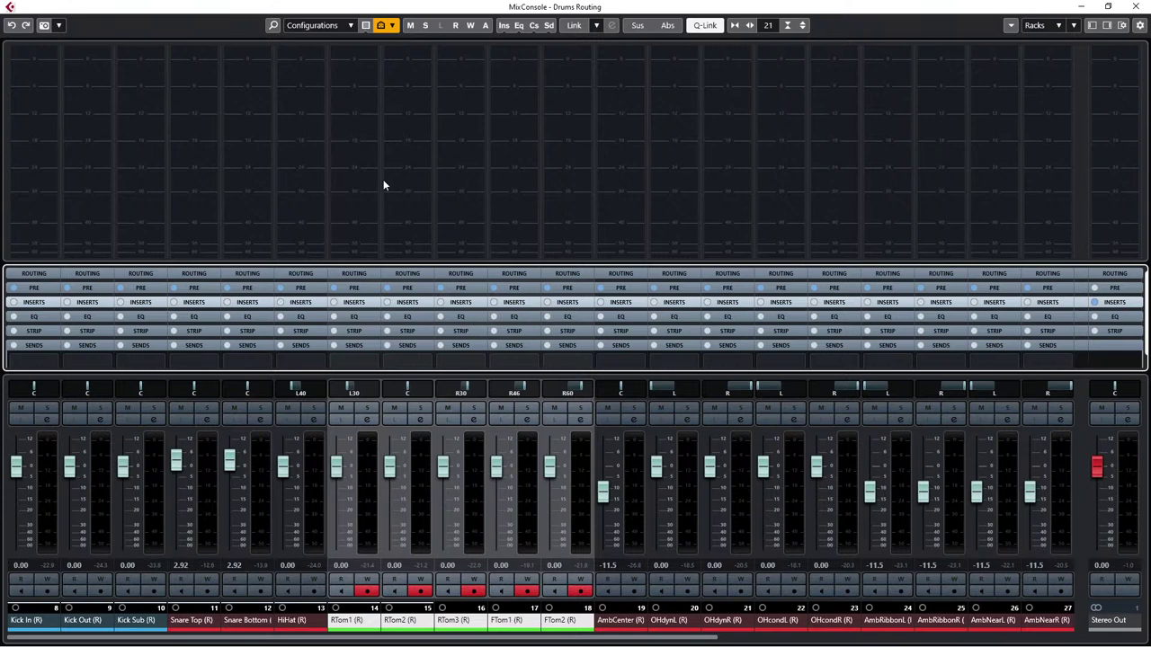
{"action": "key", "text": "space"}
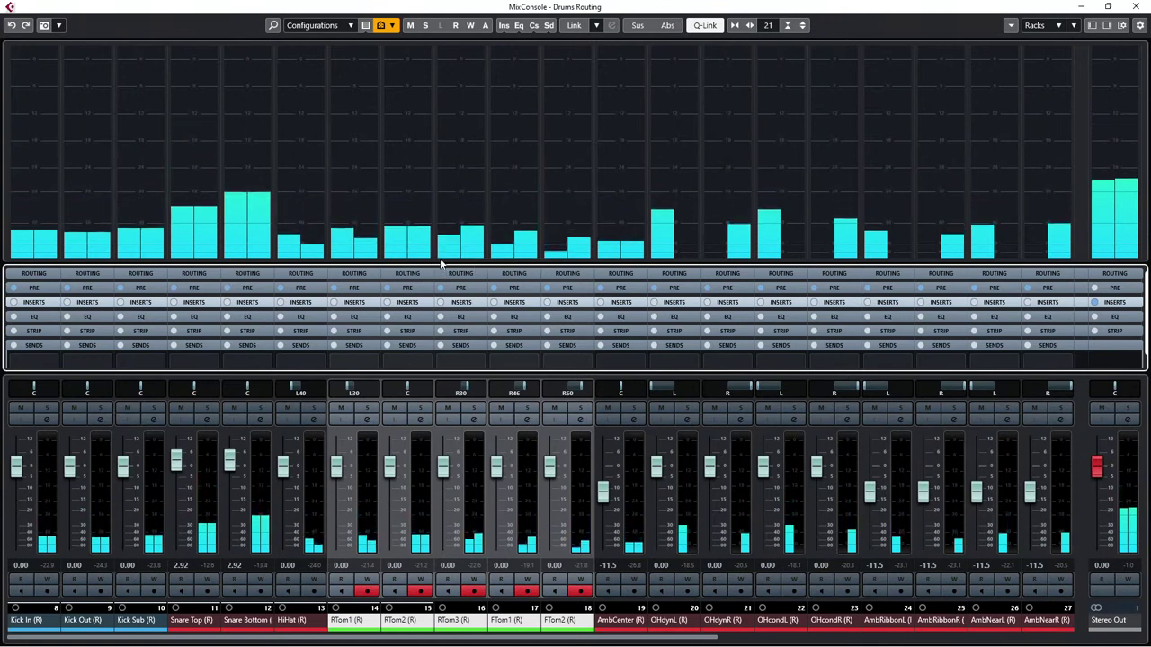
Step: Shrink the meter bridge to a narrow strip and collapse the Sends rack on all channels
{"action": "left_click_drag", "start_coordinate": [440, 263], "coordinate": [414, 92]}
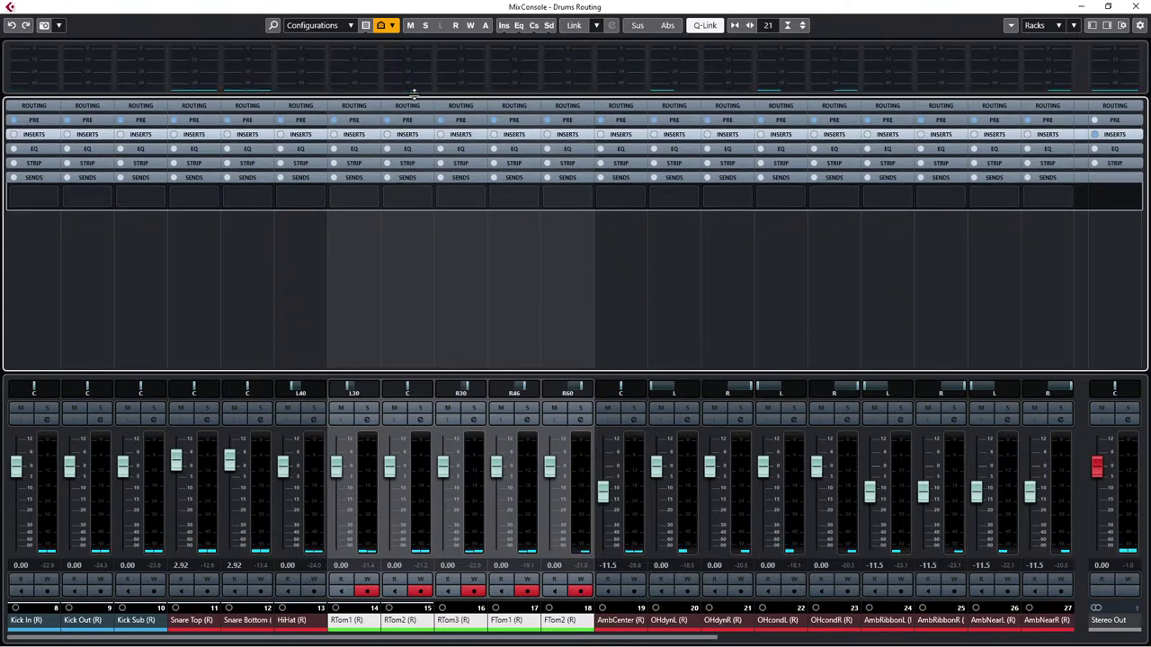
{"action": "left_click", "coordinate": [413, 177]}
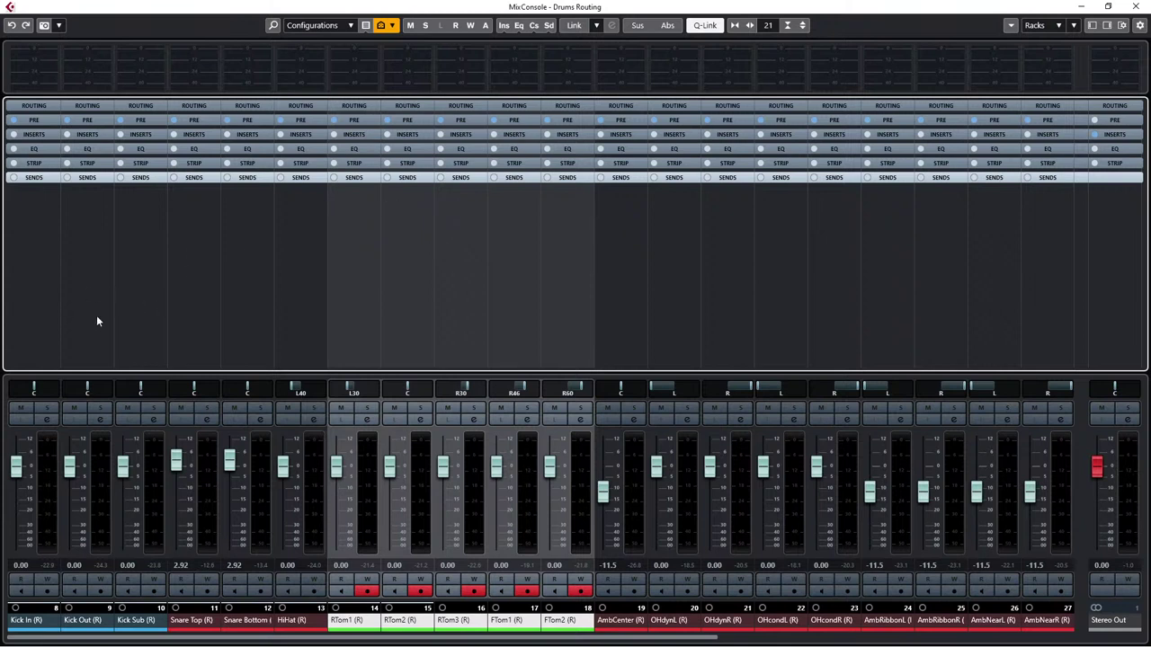
Step: Expand the Routing rack and set the Snare Top channel's output to Stereo Out
{"action": "left_click", "coordinate": [180, 292]}
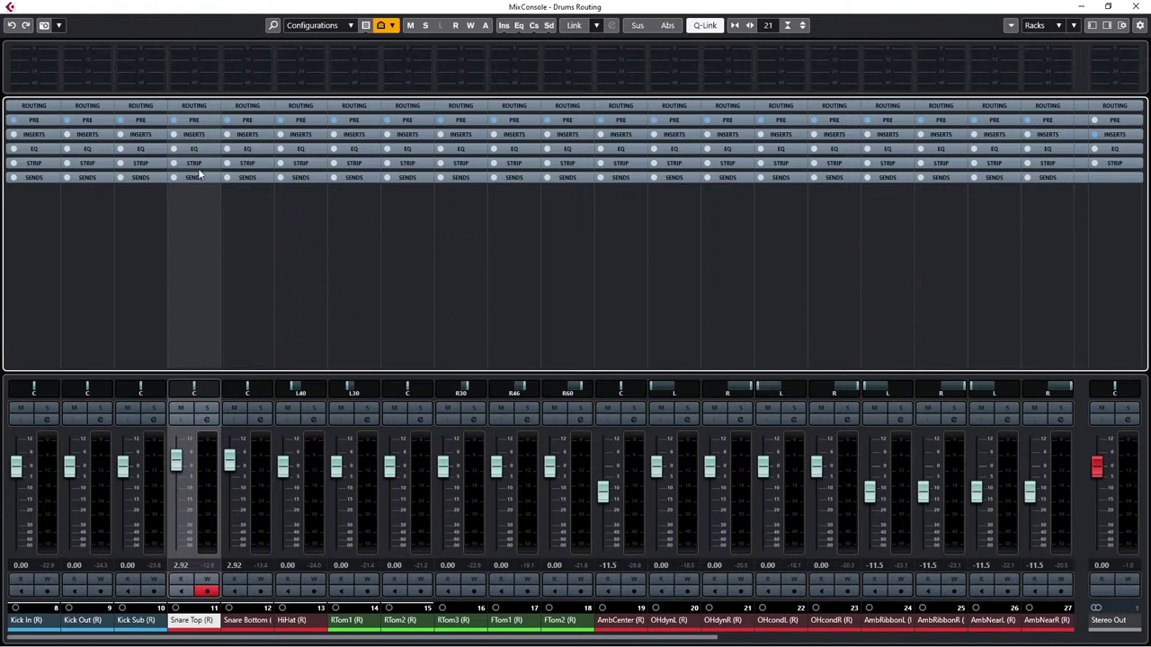
{"action": "left_click", "coordinate": [203, 106]}
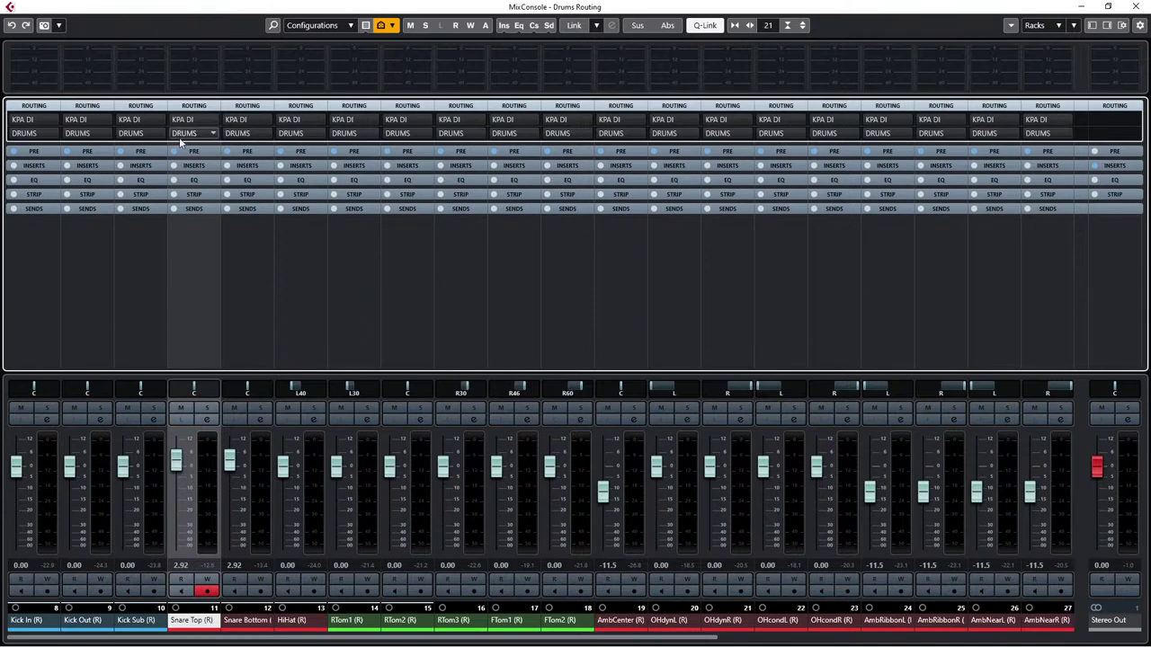
{"action": "left_click", "coordinate": [188, 135]}
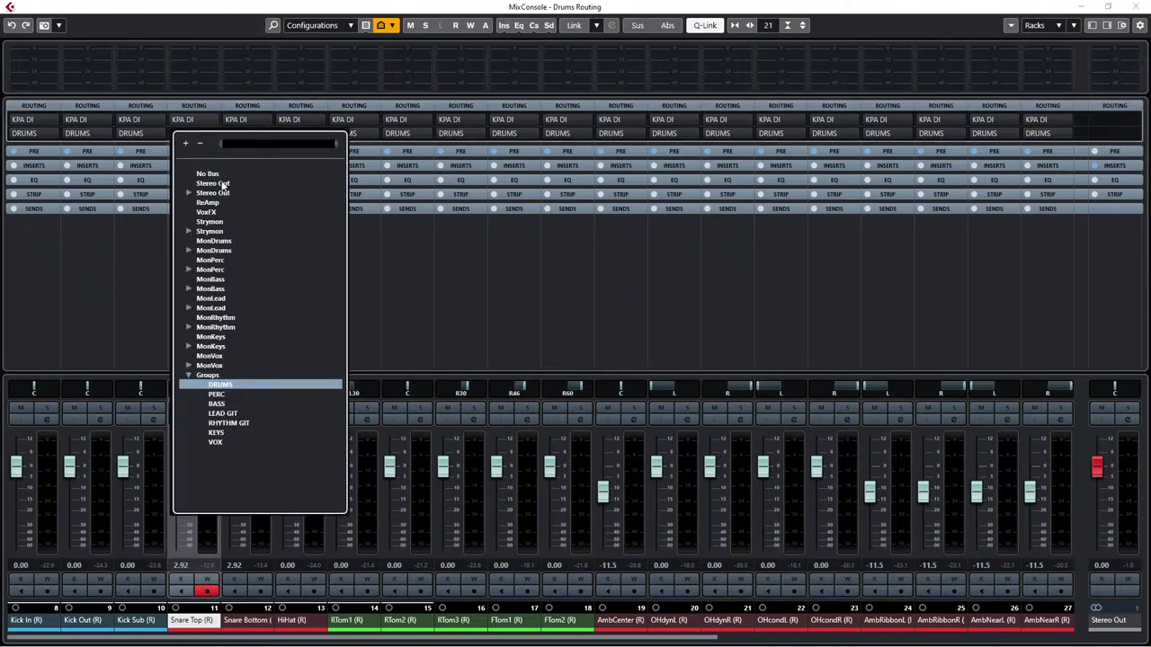
{"action": "key", "text": "Escape"}
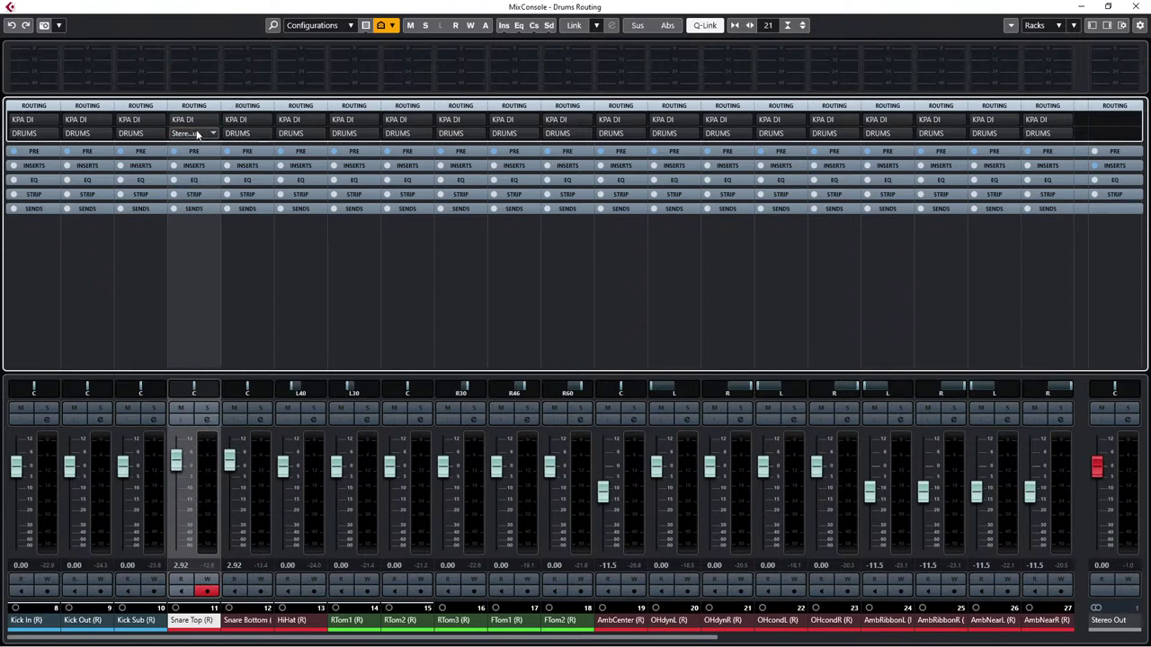
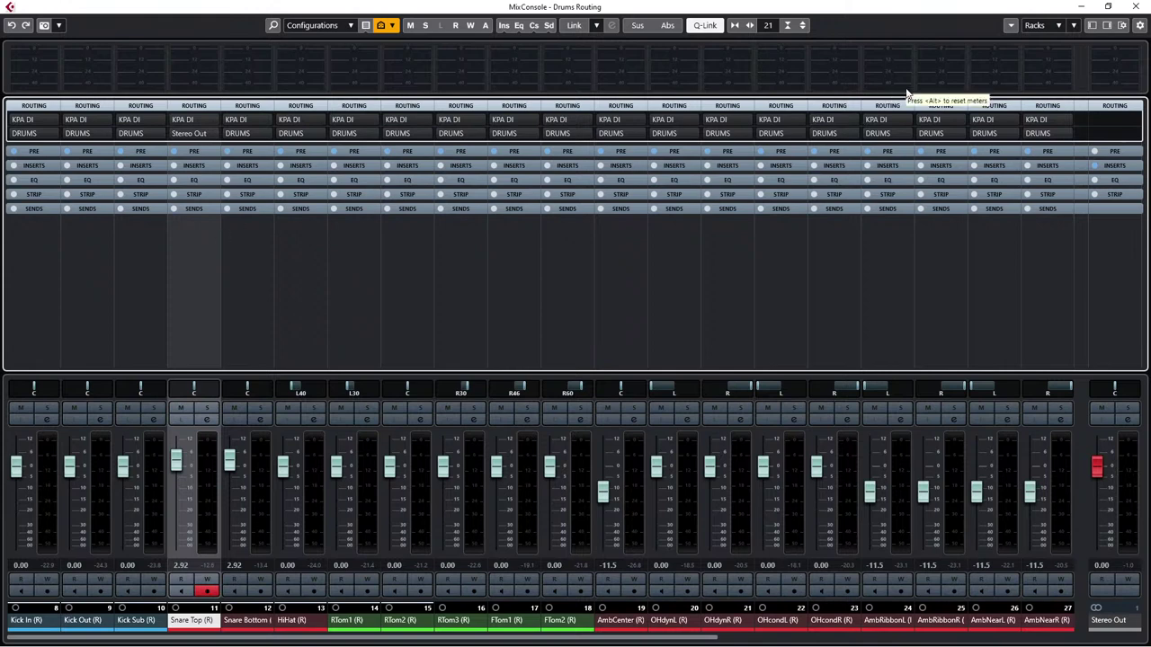
Step: Show the Cue Sends rack in the MixConsole, expand it, and return to the project window
{"action": "left_click", "coordinate": [1059, 28]}
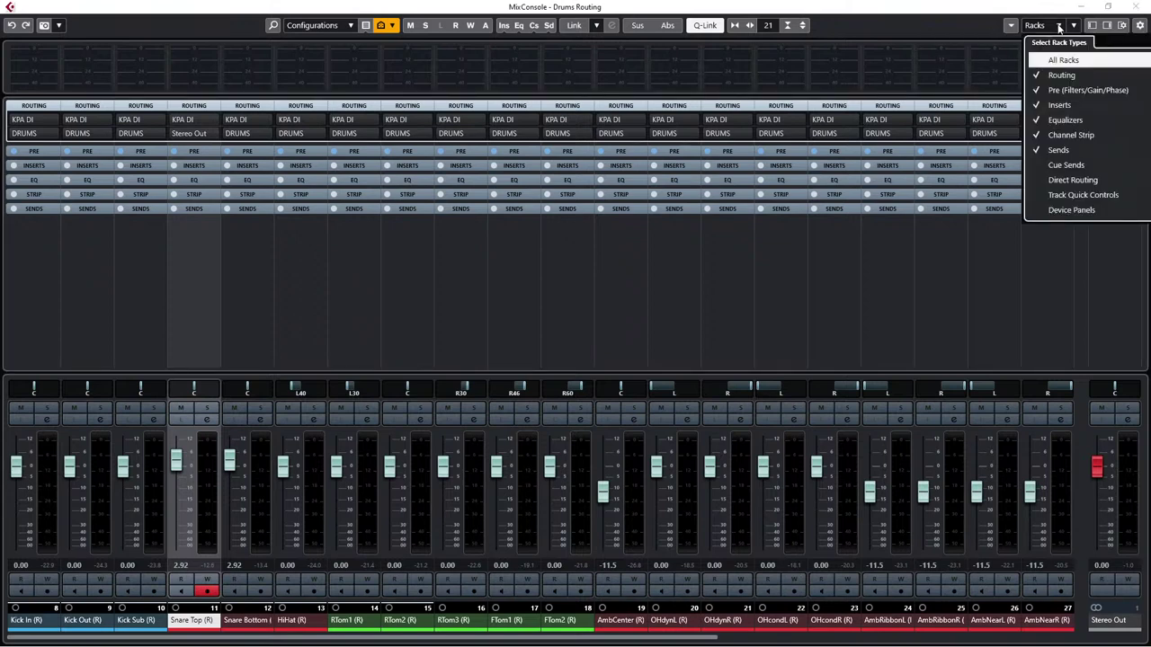
{"action": "left_click", "coordinate": [1064, 166]}
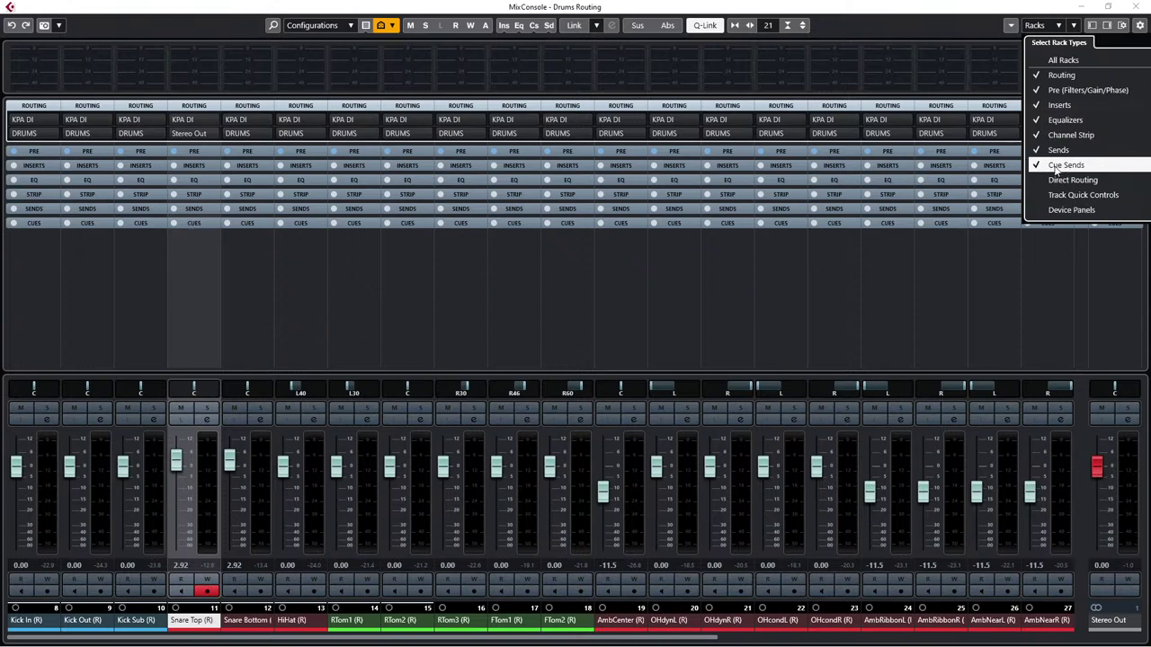
{"action": "left_click", "coordinate": [193, 225]}
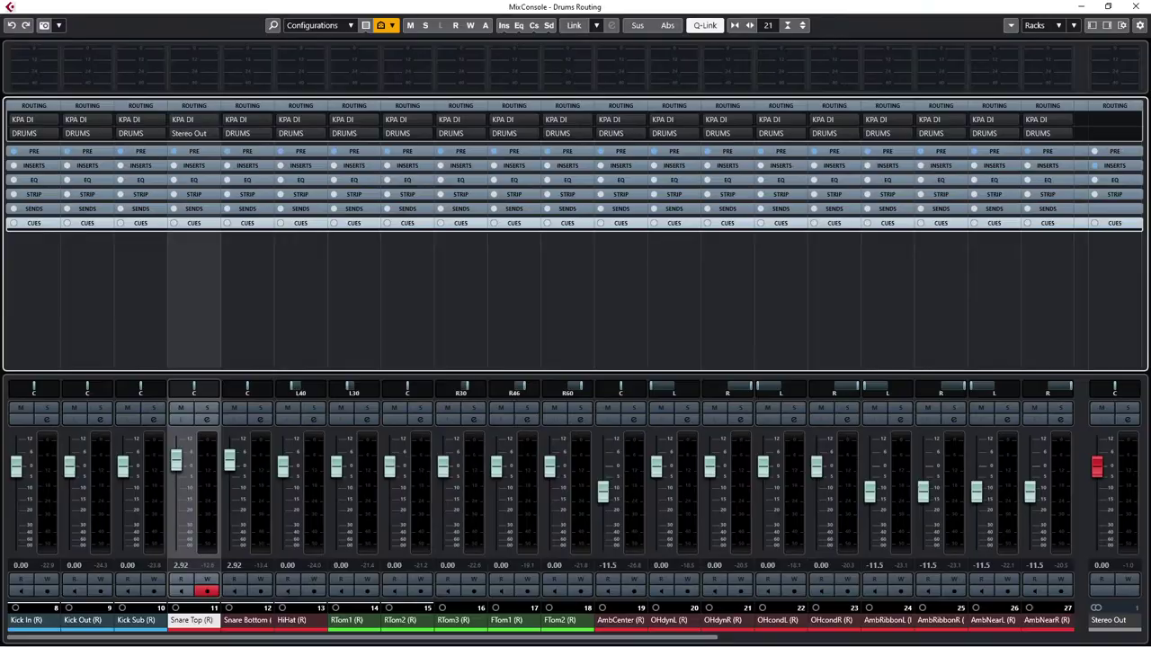
{"action": "key", "text": "F3"}
{"action": "left_click", "coordinate": [252, 8]}
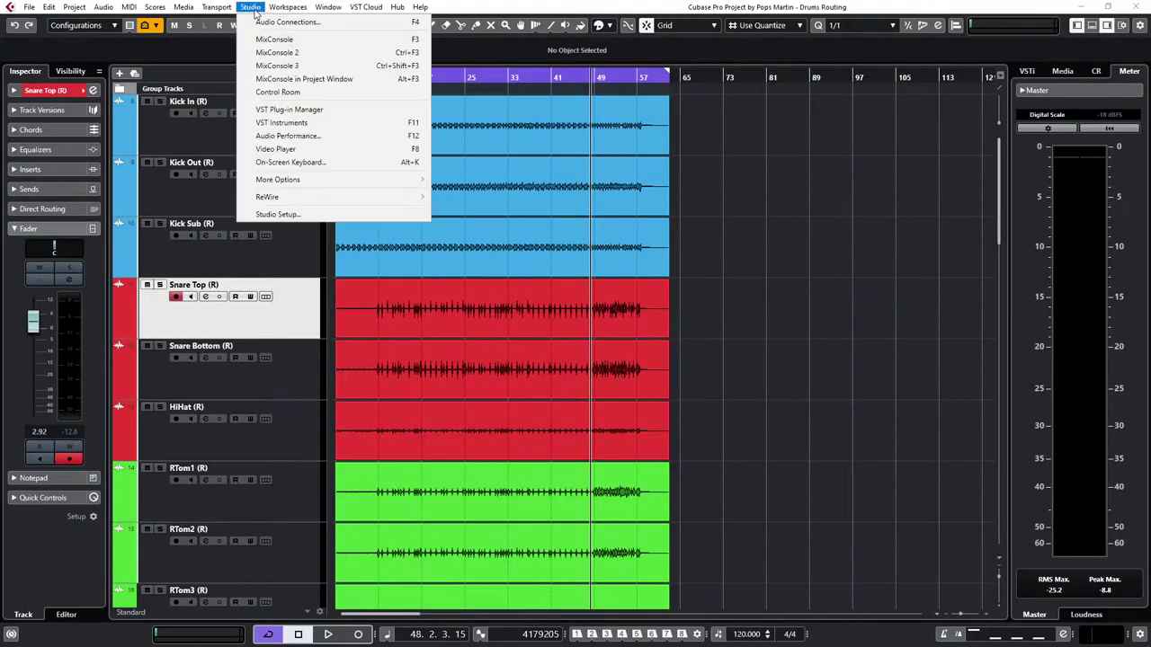
{"action": "left_click", "coordinate": [327, 214]}
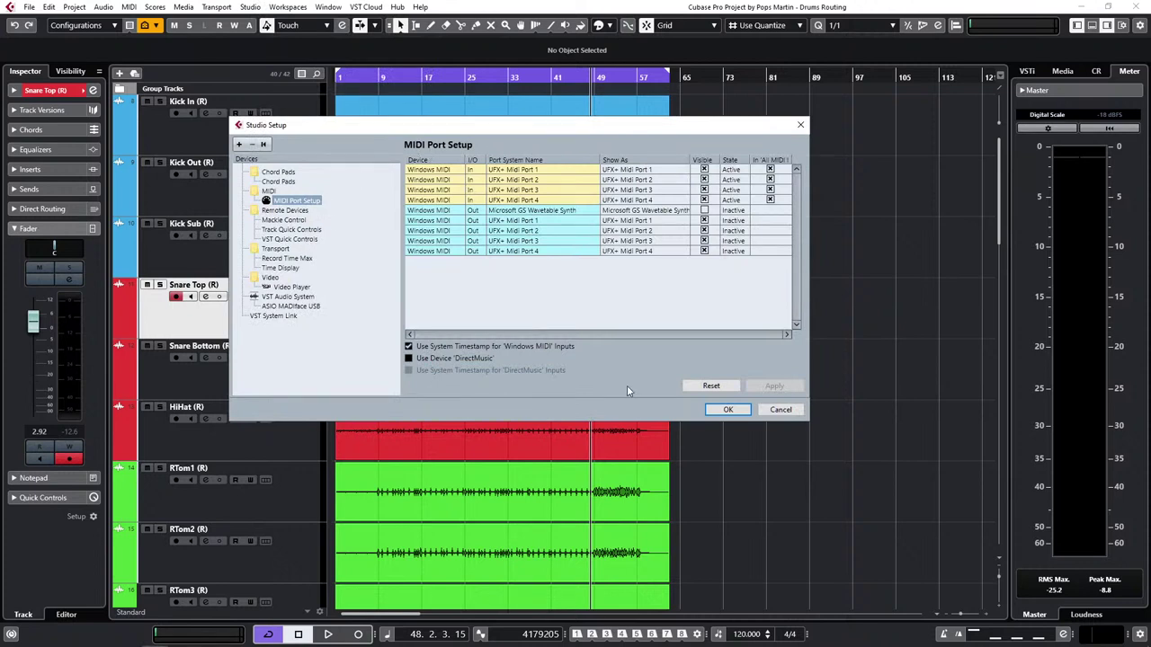
{"action": "left_click", "coordinate": [729, 409]}
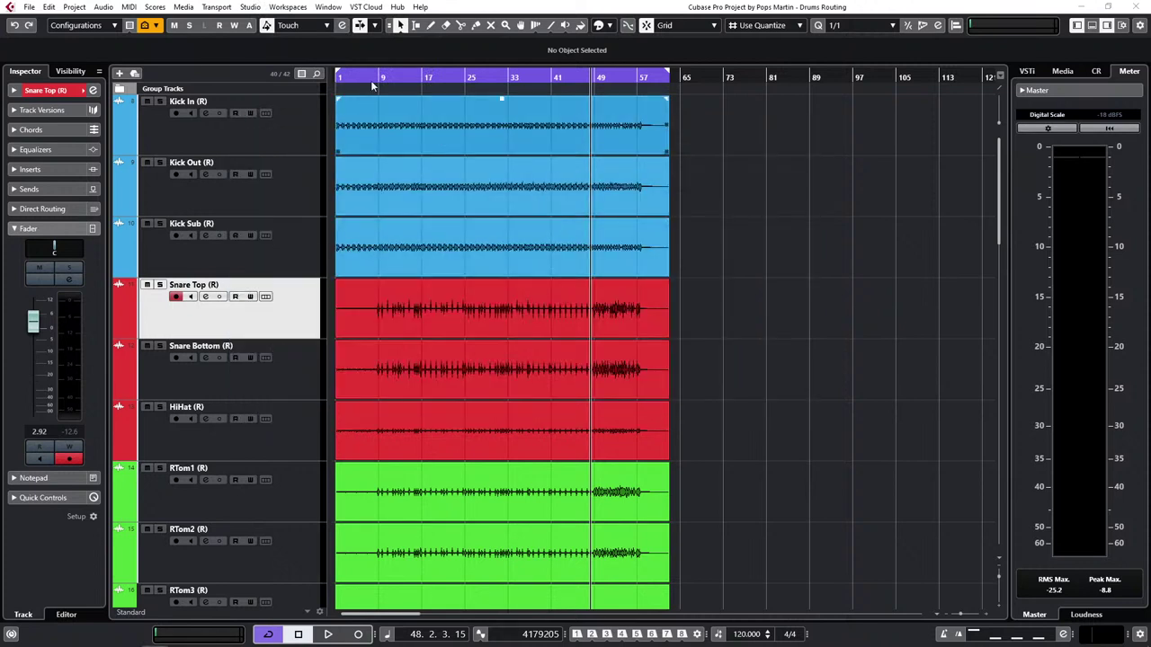
Step: Enable the Control Room in Audio Connections and expand the Cue (VST Connect) bus to see its device ports
{"action": "left_click", "coordinate": [252, 7]}
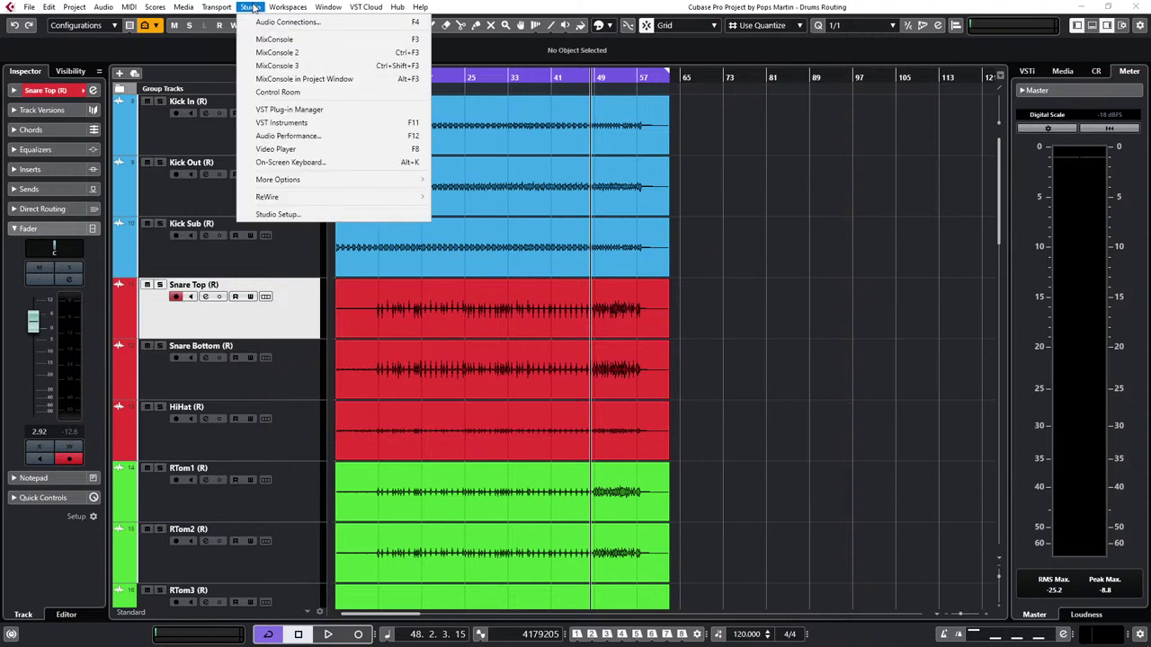
{"action": "left_click", "coordinate": [278, 21]}
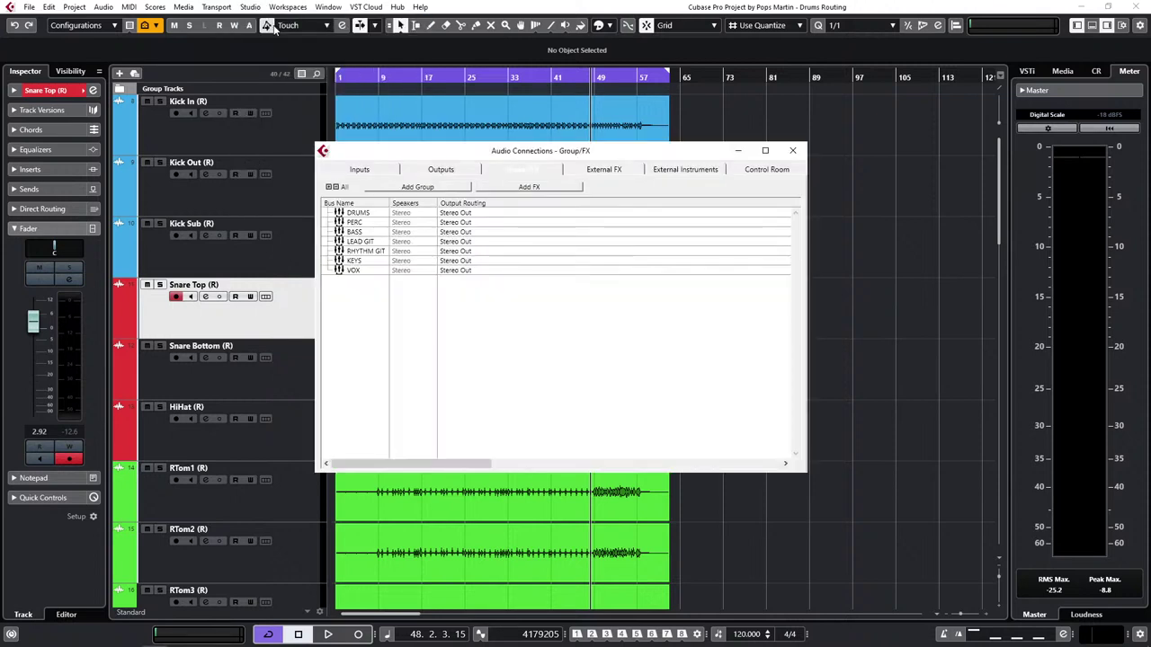
{"action": "left_click", "coordinate": [749, 173]}
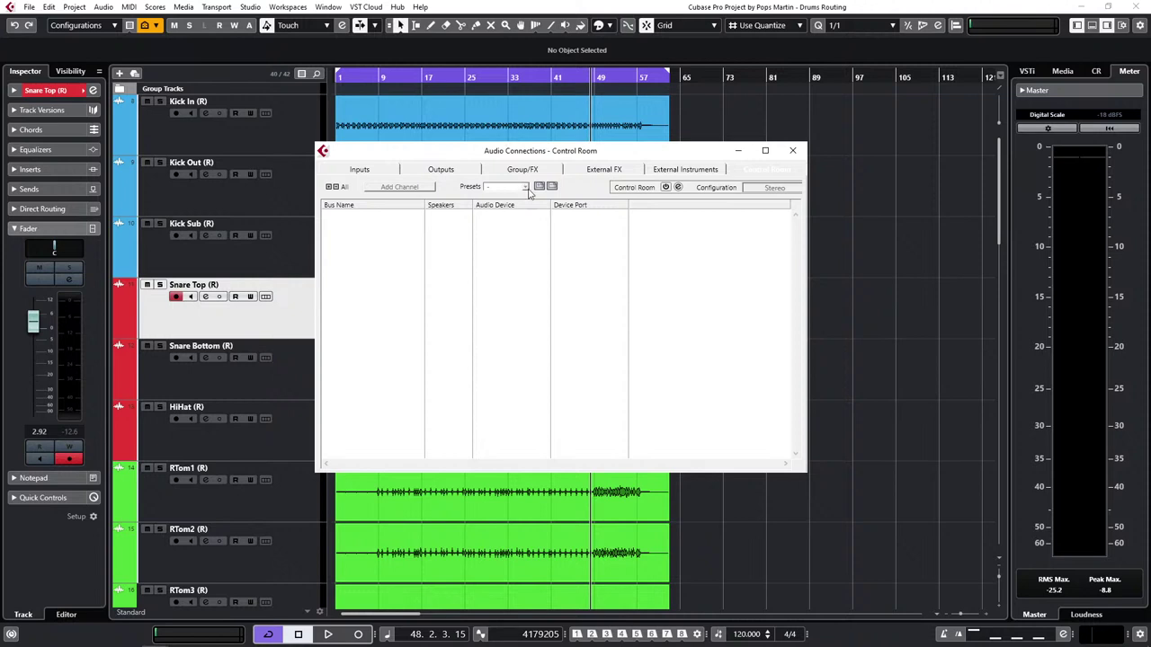
{"action": "left_click", "coordinate": [665, 188]}
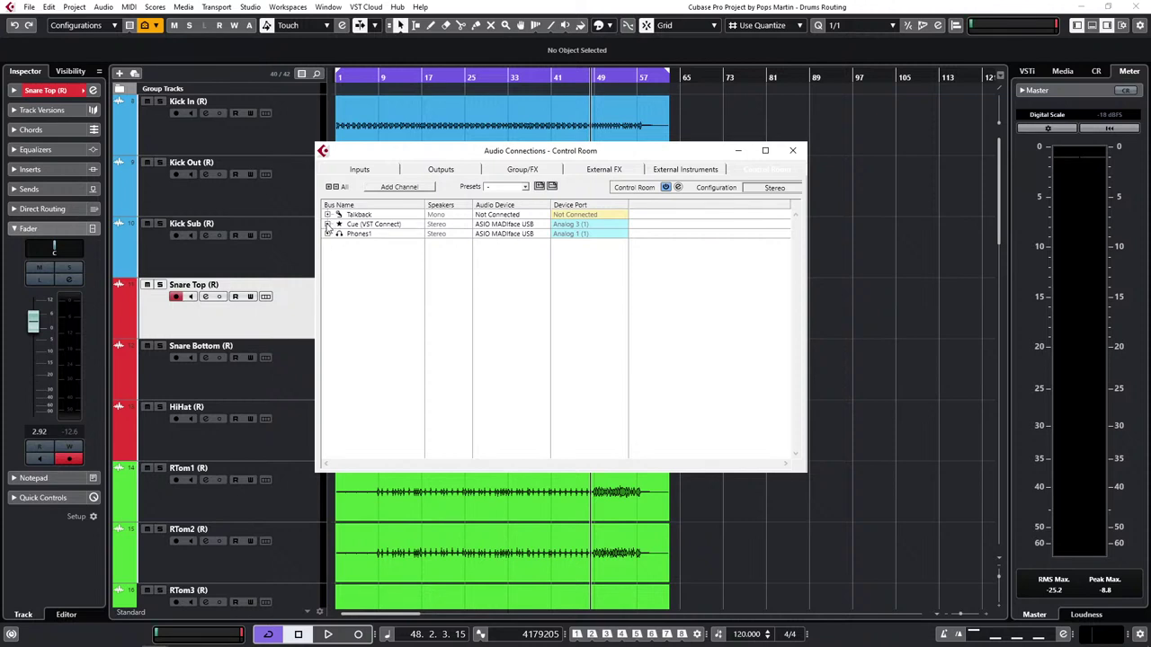
{"action": "left_click", "coordinate": [327, 224]}
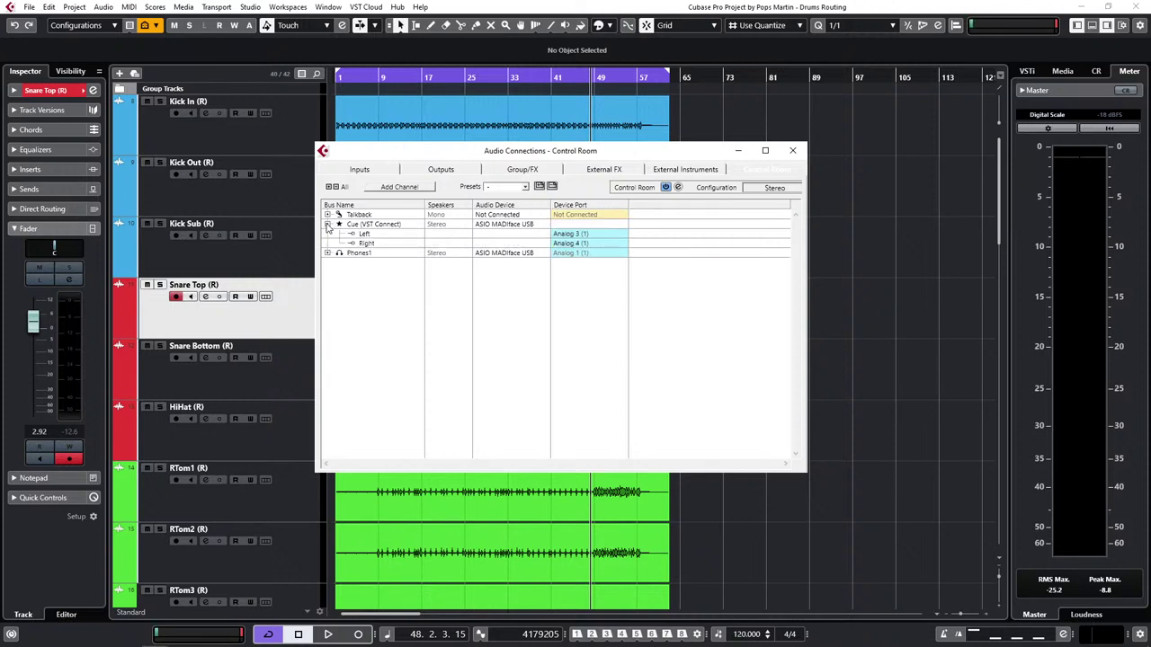
Step: Add a stereo cue channel named Cue 2 to the Control Room and close Audio Connections
{"action": "left_click", "coordinate": [392, 190]}
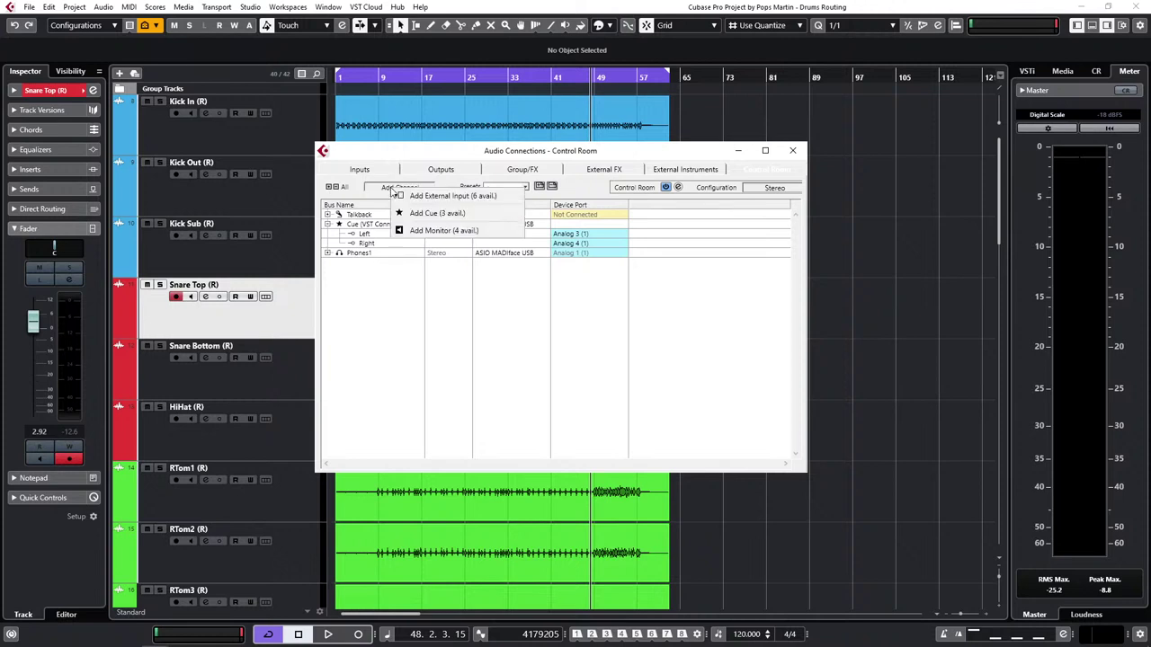
{"action": "left_click", "coordinate": [439, 214]}
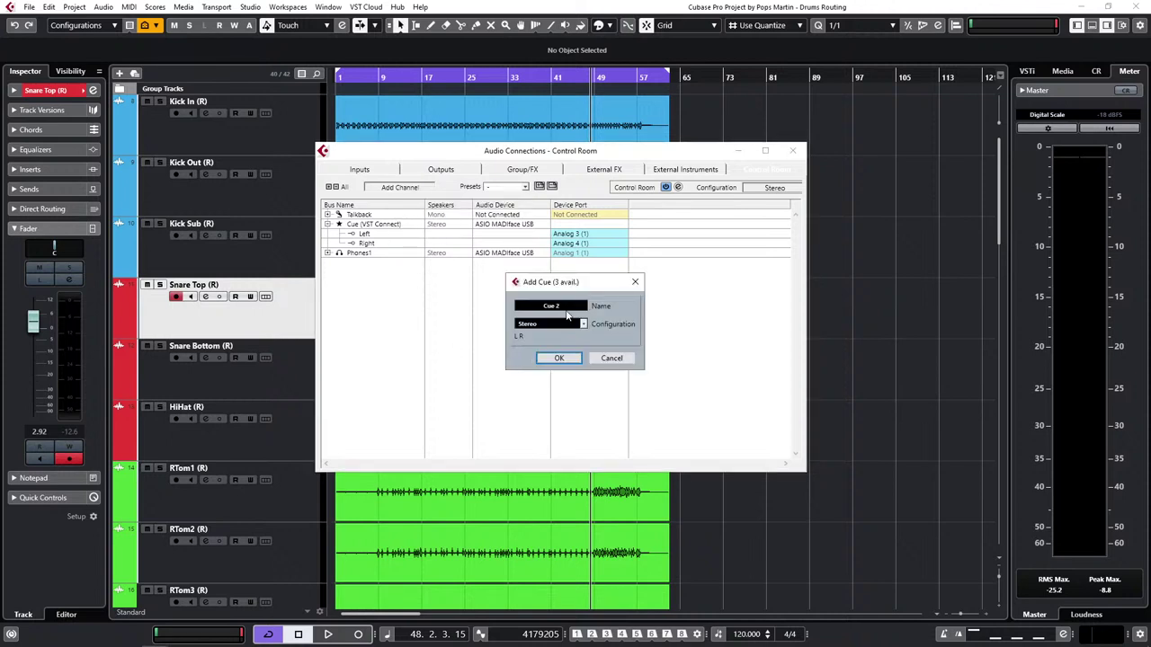
{"action": "left_click", "coordinate": [559, 359]}
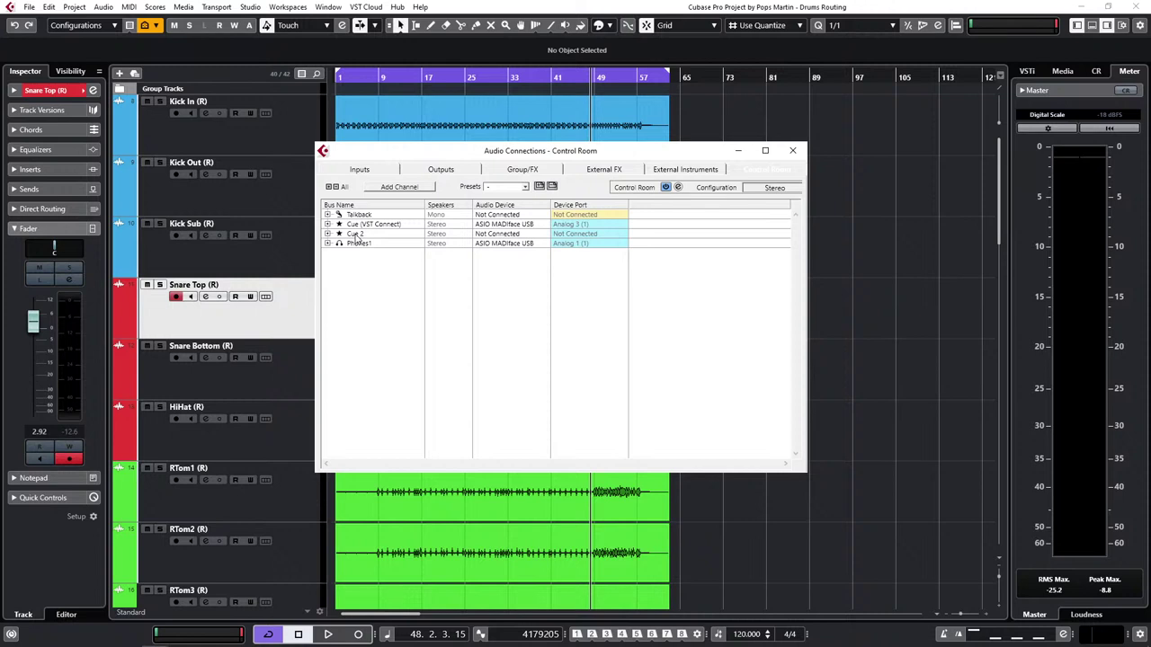
{"action": "left_click", "coordinate": [788, 152]}
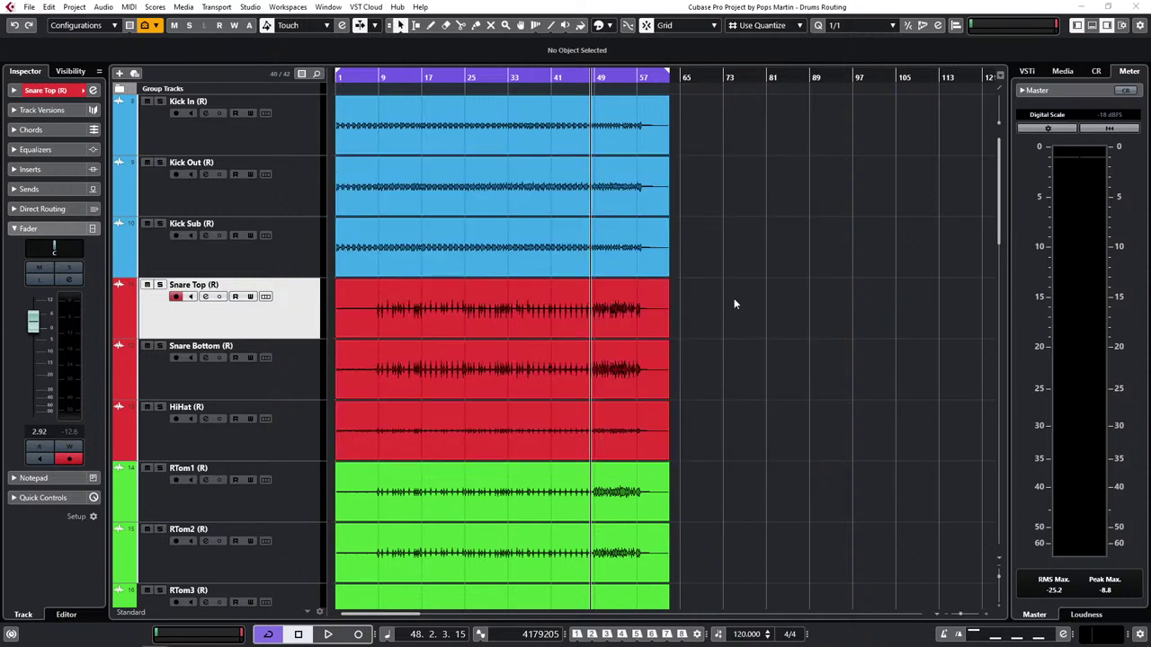
Step: Return to the MixConsole and activate the Cue 2 send on the Snare Top channel
{"action": "key", "text": "F3"}
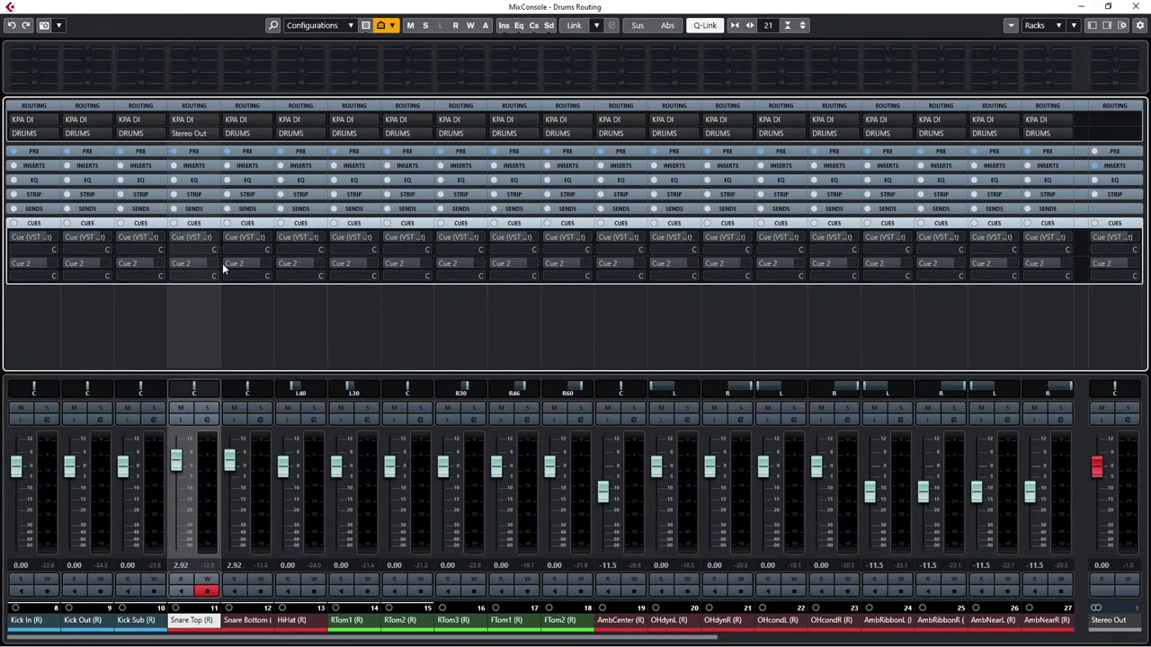
{"action": "mouse_move", "coordinate": [196, 241]}
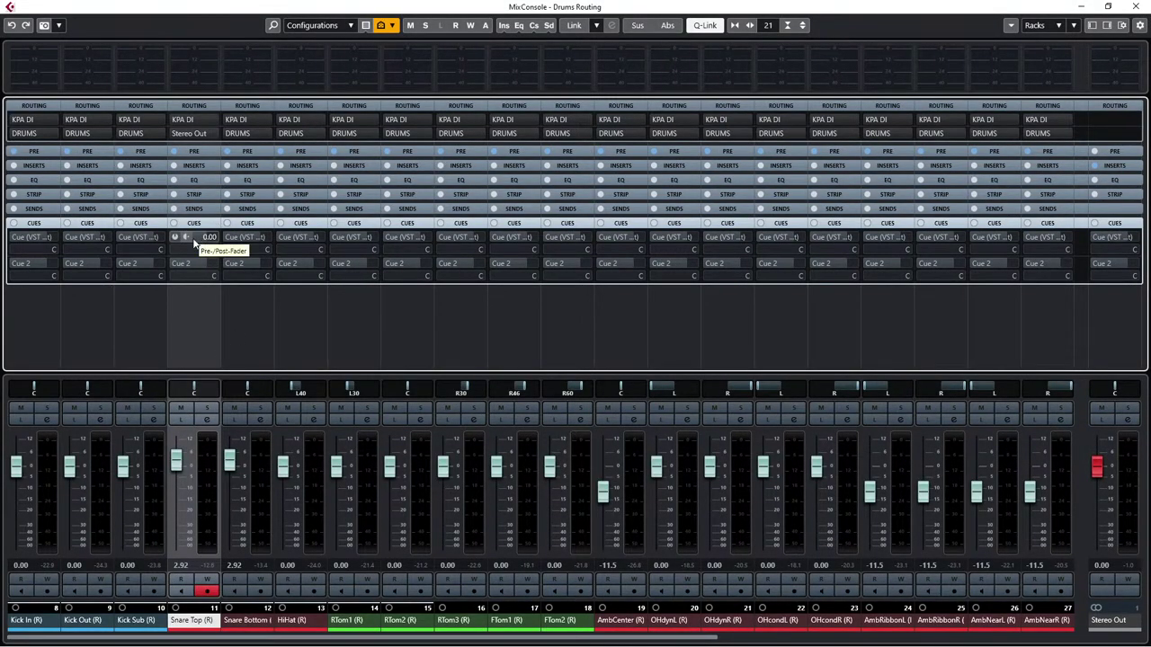
{"action": "mouse_move", "coordinate": [200, 267]}
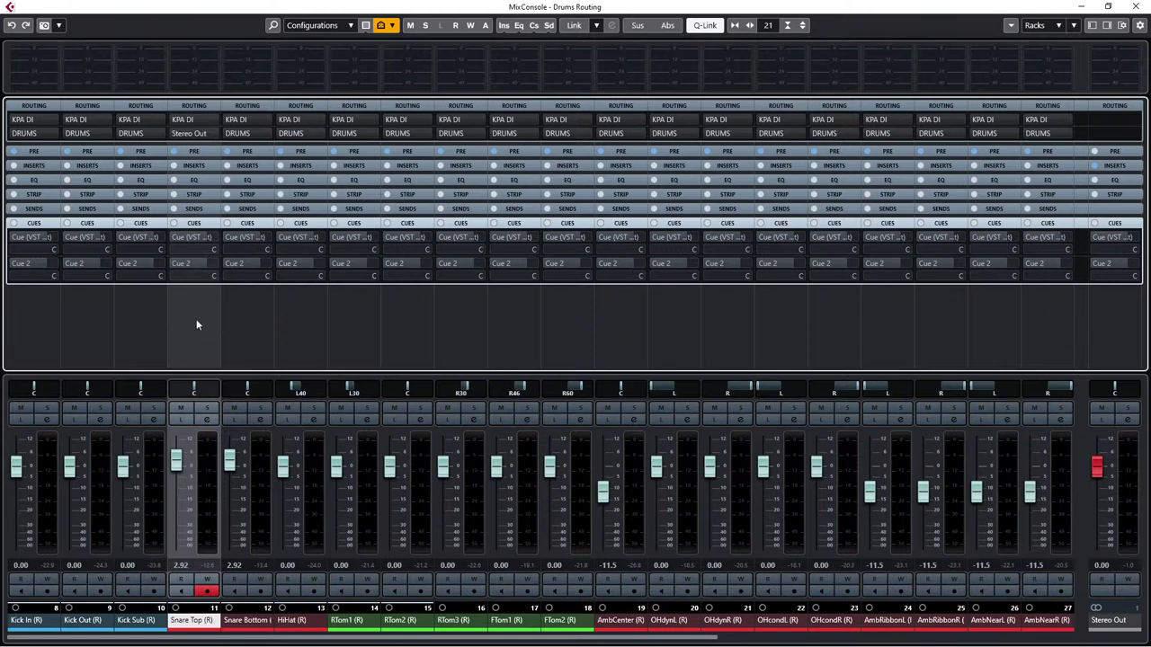
{"action": "left_click", "coordinate": [176, 264]}
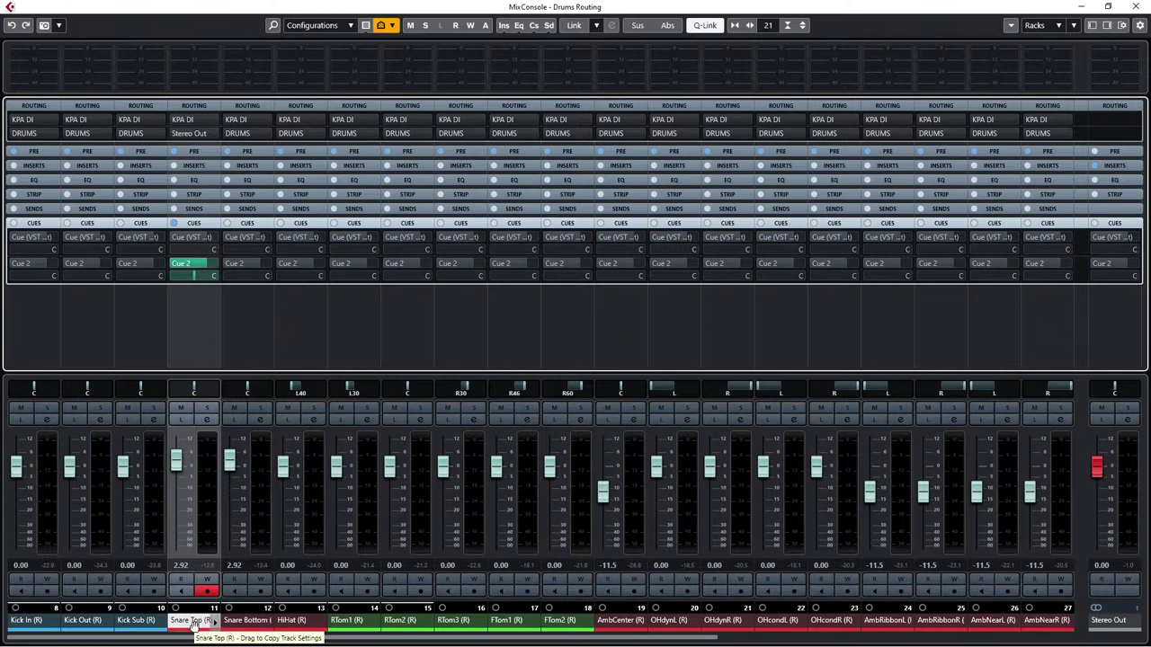
Step: Open Audio Connections, expand the Cue 2 bus, view the available device ports for its Left channel, and close the window
{"action": "left_click", "coordinate": [191, 276]}
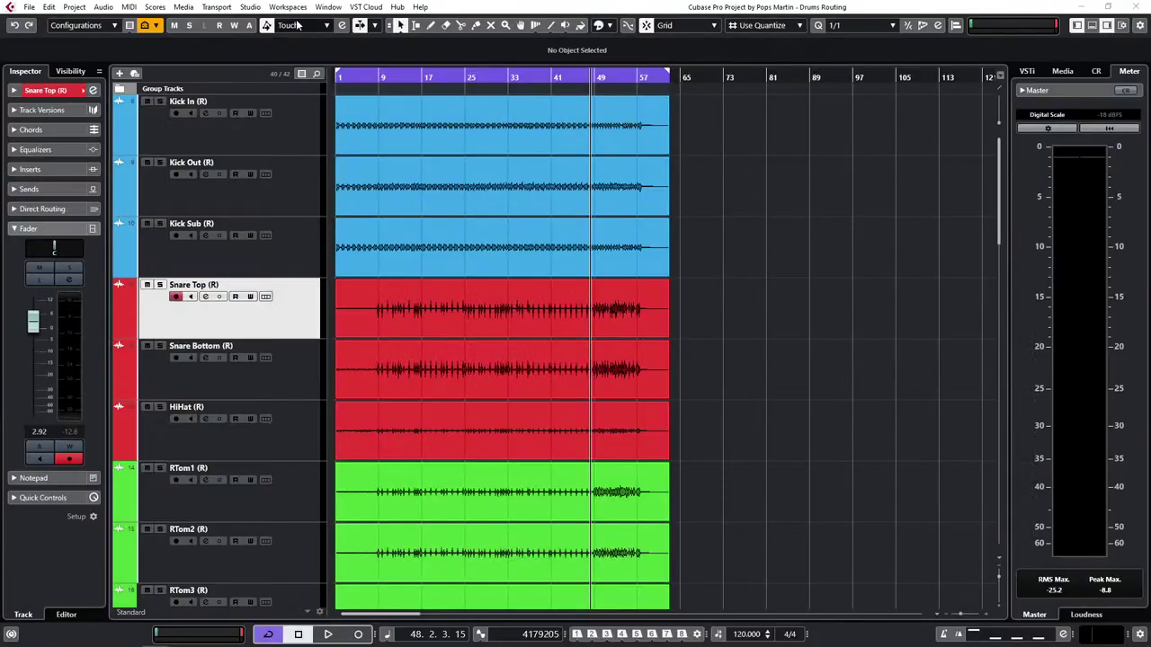
{"action": "left_click", "coordinate": [250, 7]}
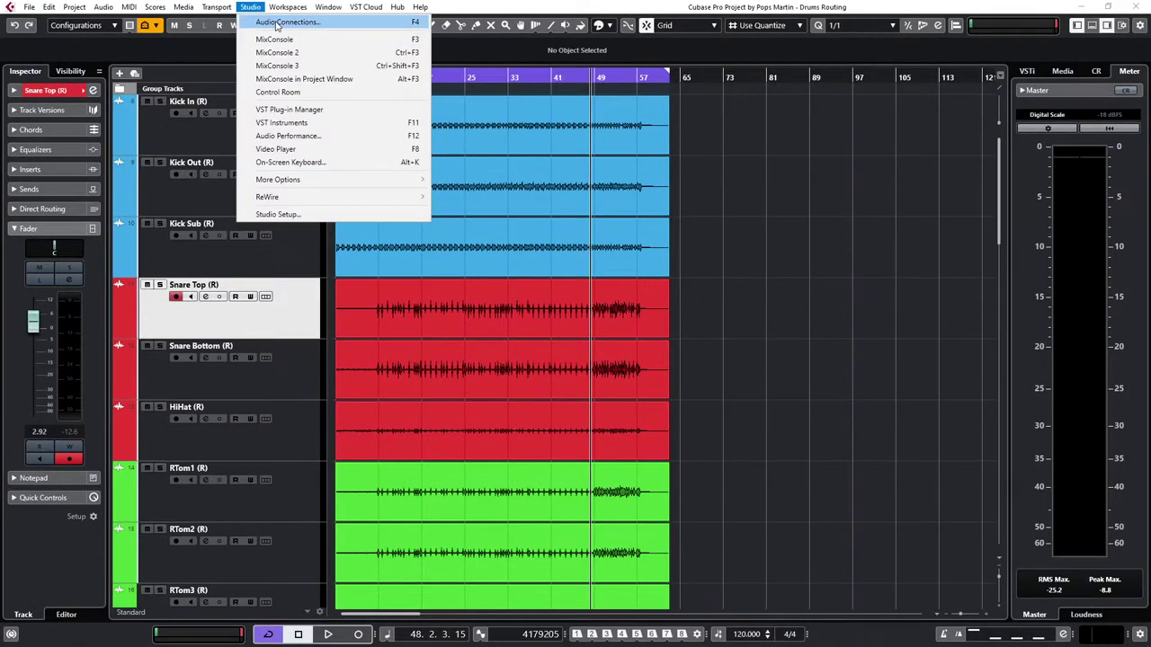
{"action": "left_click", "coordinate": [286, 21]}
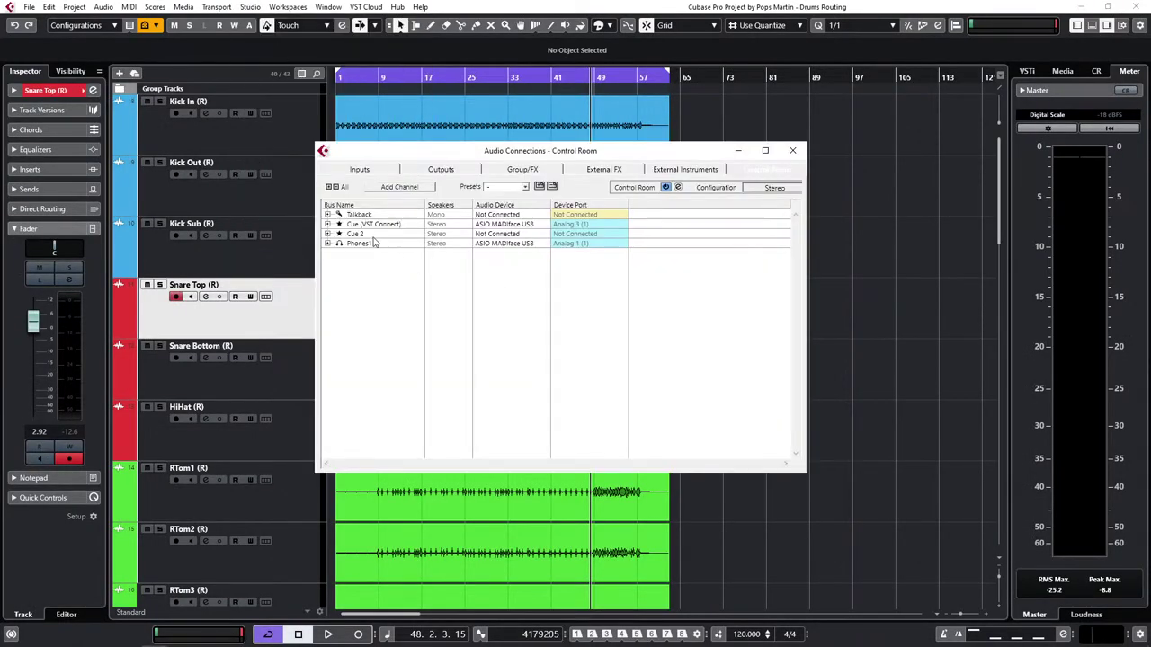
{"action": "left_click", "coordinate": [327, 234]}
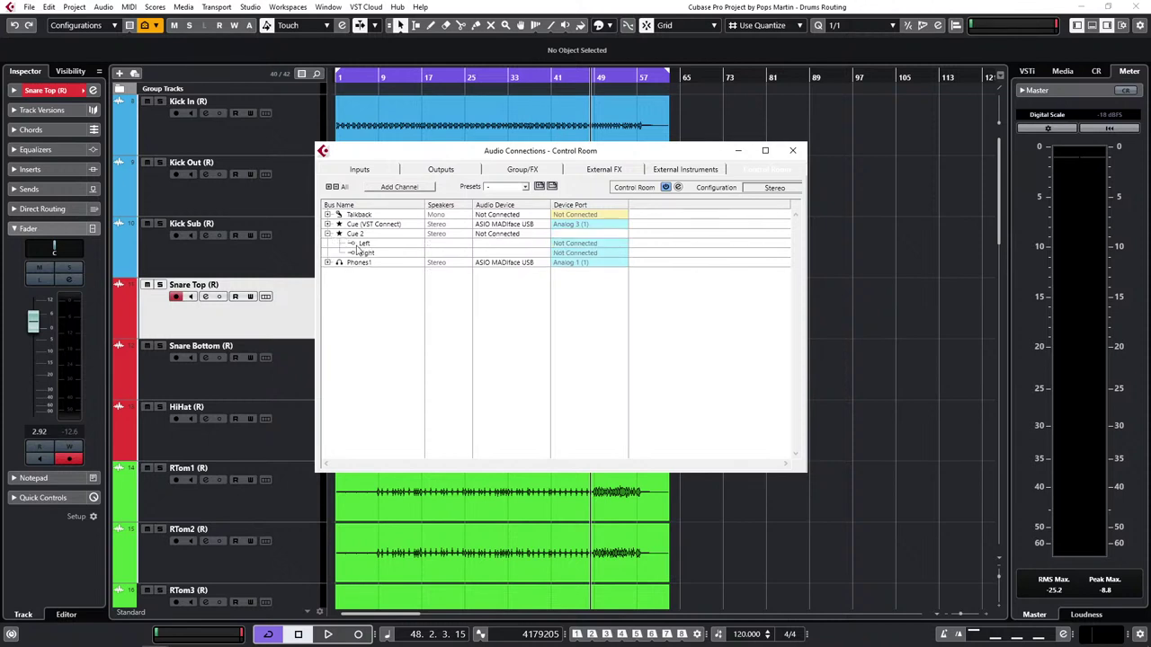
{"action": "left_click", "coordinate": [589, 244]}
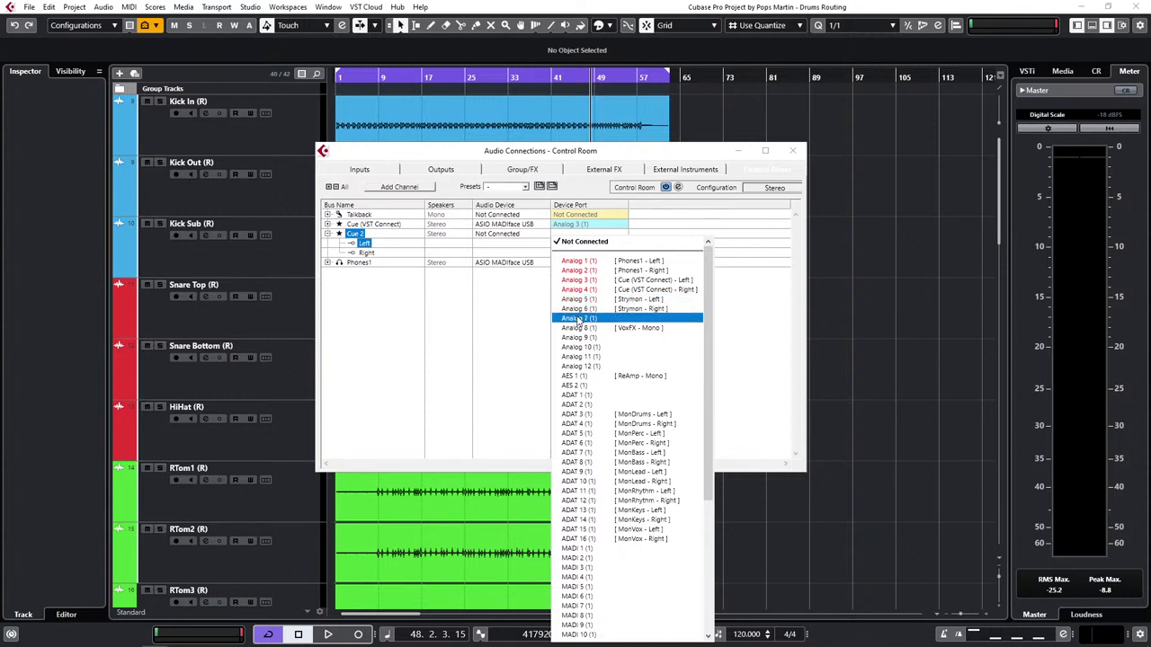
{"action": "left_click", "coordinate": [518, 312]}
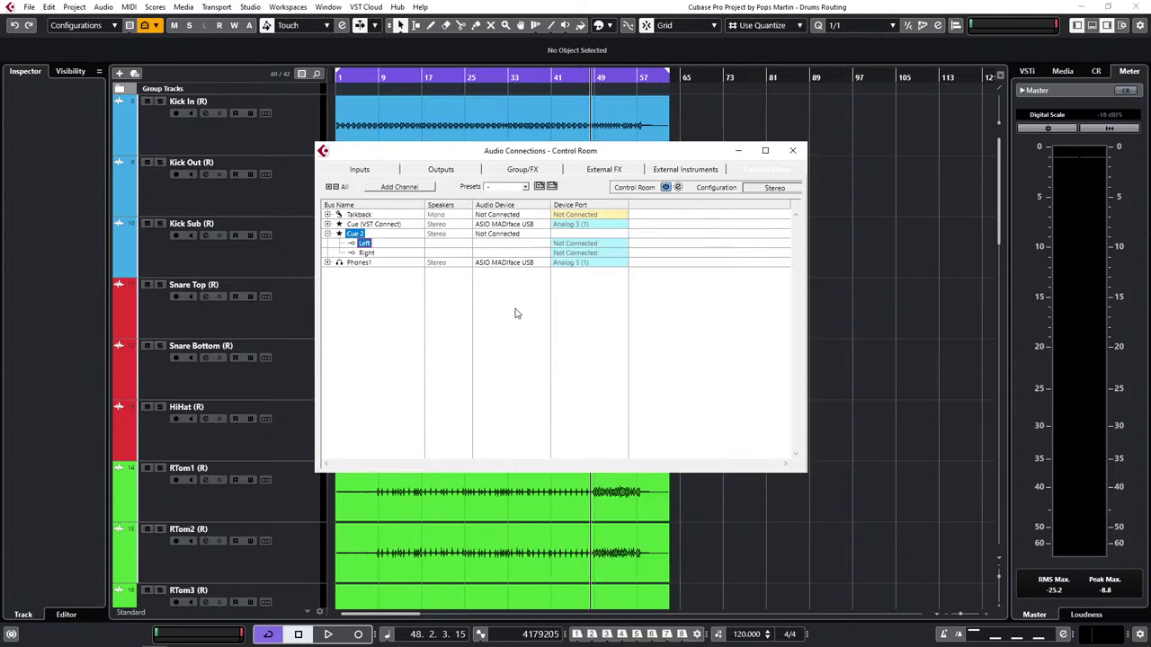
{"action": "left_click", "coordinate": [791, 153]}
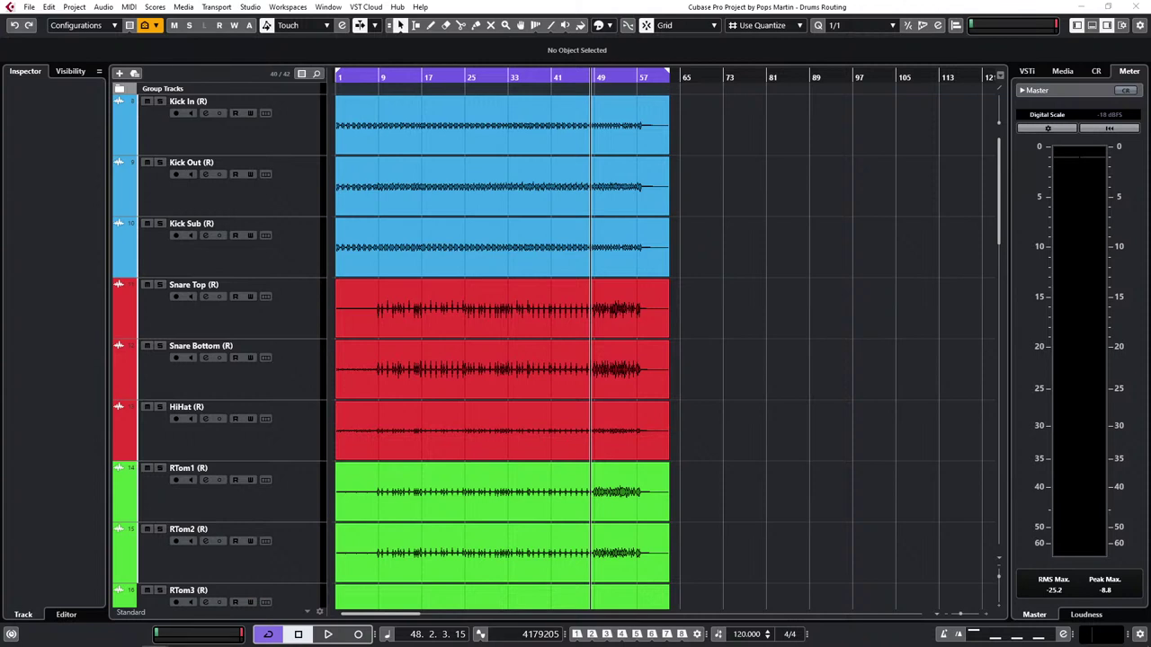
Step: Return to the MixConsole and toggle the Snare Top channel's Cue 2 and Cue (VST Connect) sends, leaving both deactivated
{"action": "key", "text": "F3"}
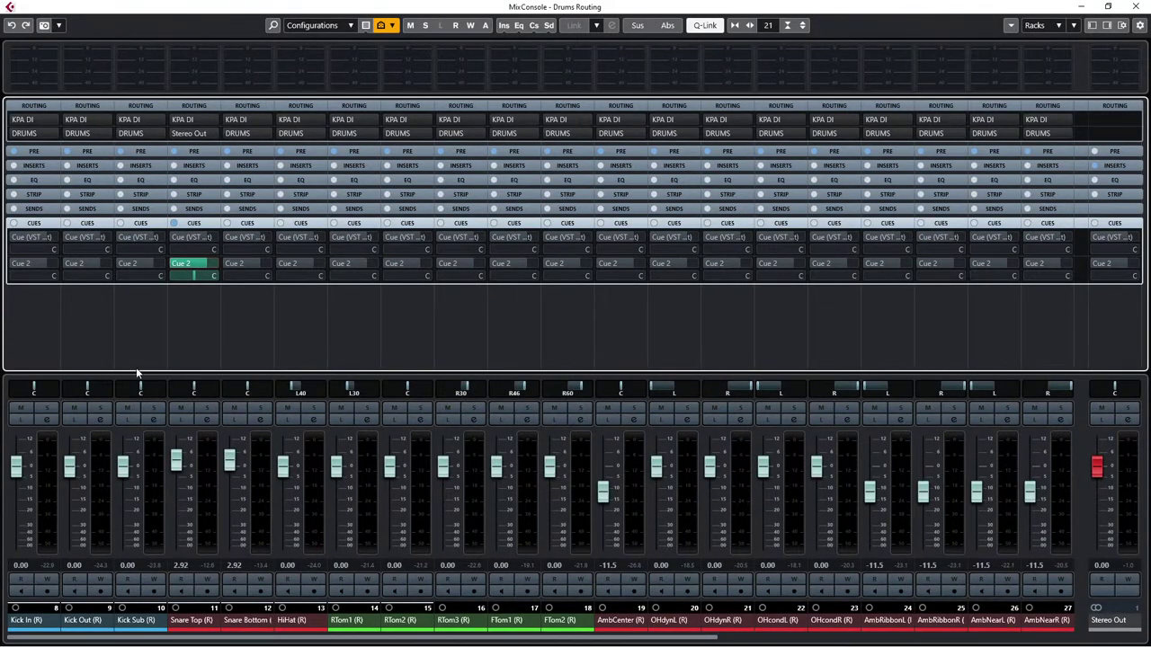
{"action": "mouse_move", "coordinate": [185, 240]}
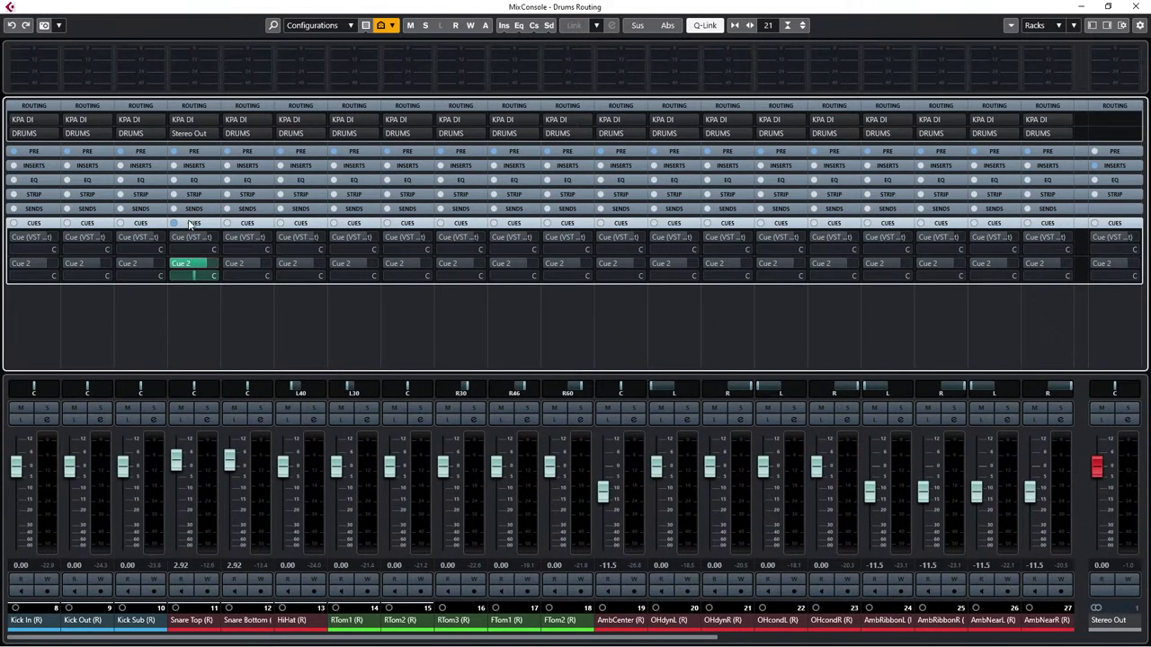
{"action": "left_click", "coordinate": [177, 266]}
{"action": "left_click", "coordinate": [179, 327]}
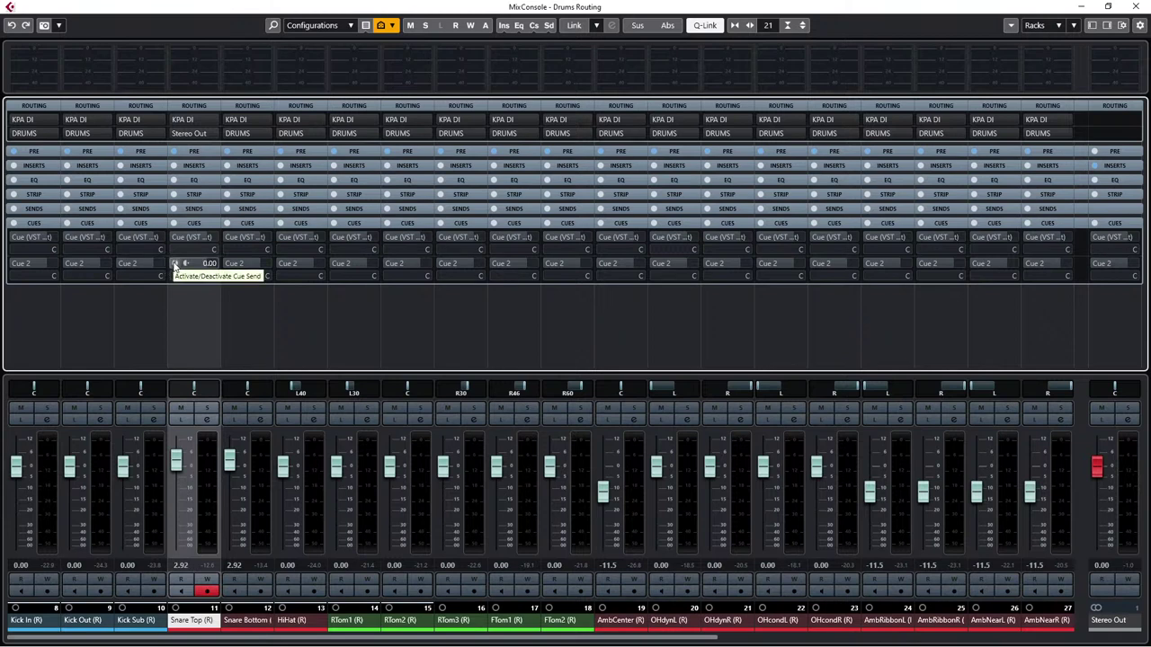
{"action": "left_click", "coordinate": [174, 264]}
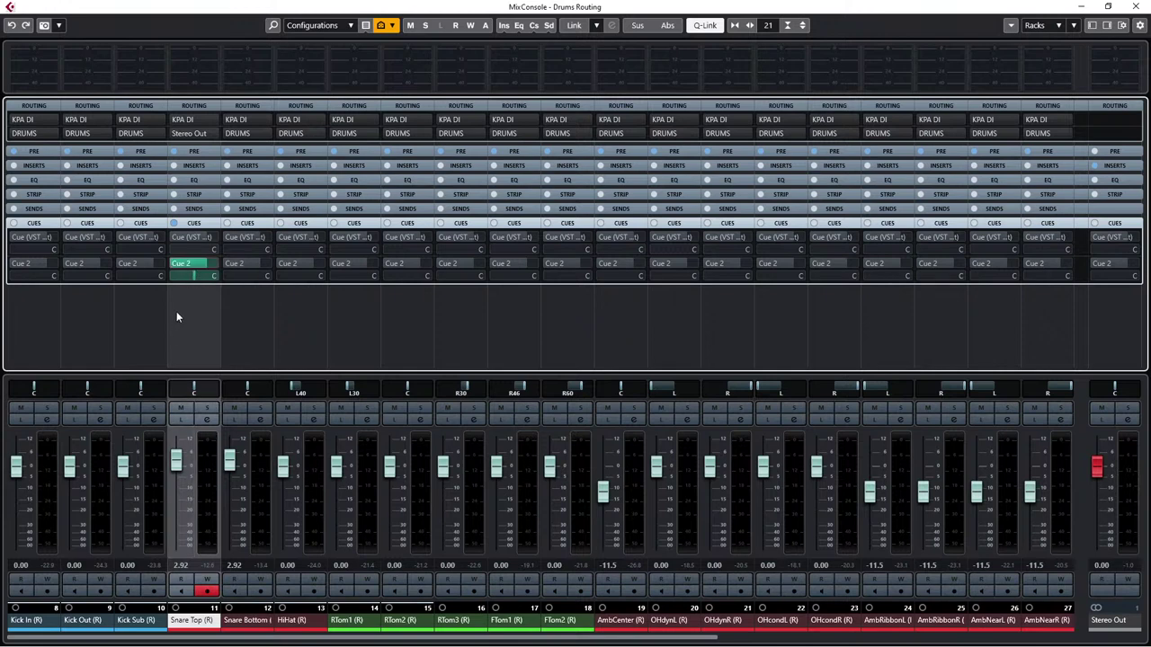
{"action": "mouse_move", "coordinate": [200, 268]}
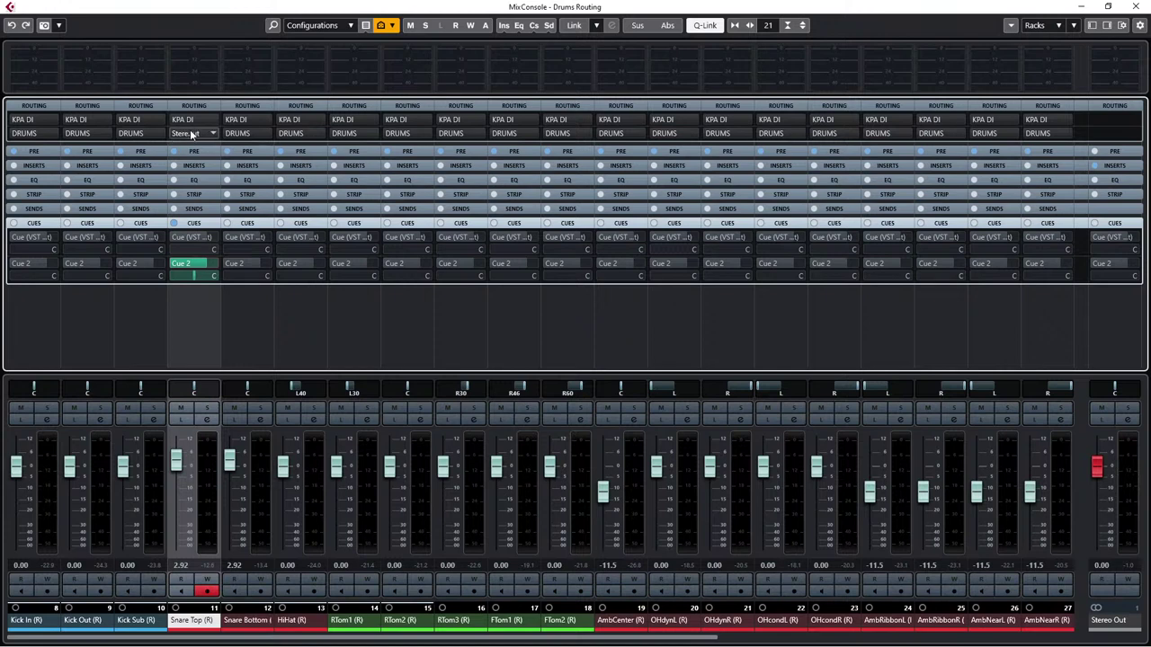
{"action": "left_click", "coordinate": [173, 238]}
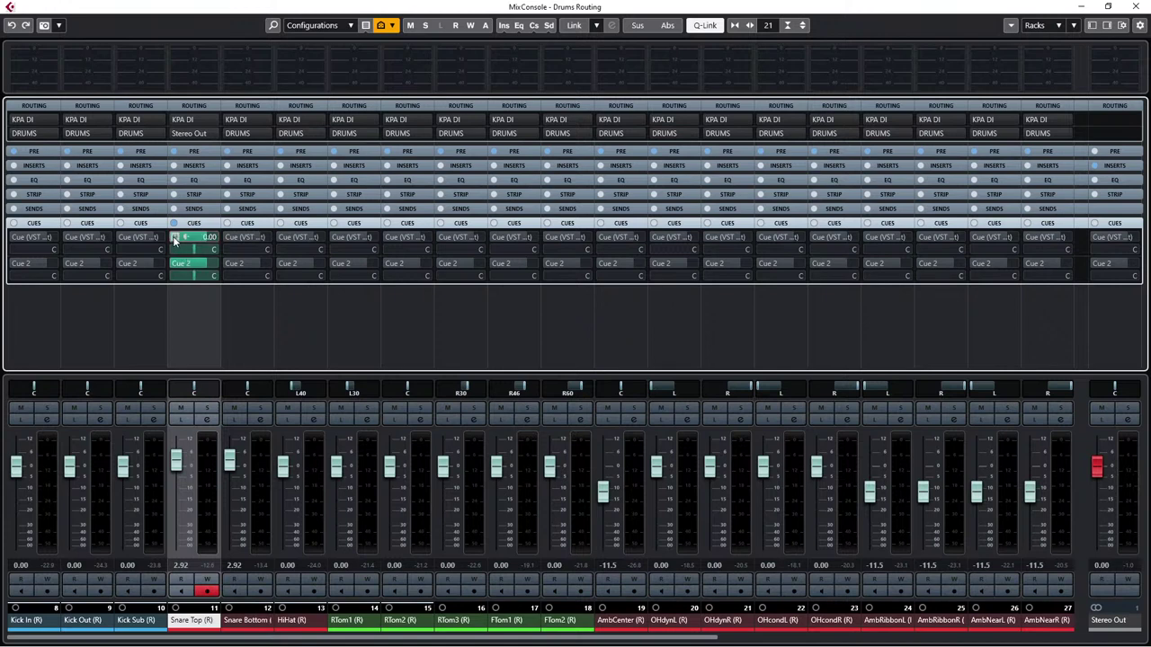
{"action": "left_click", "coordinate": [175, 239]}
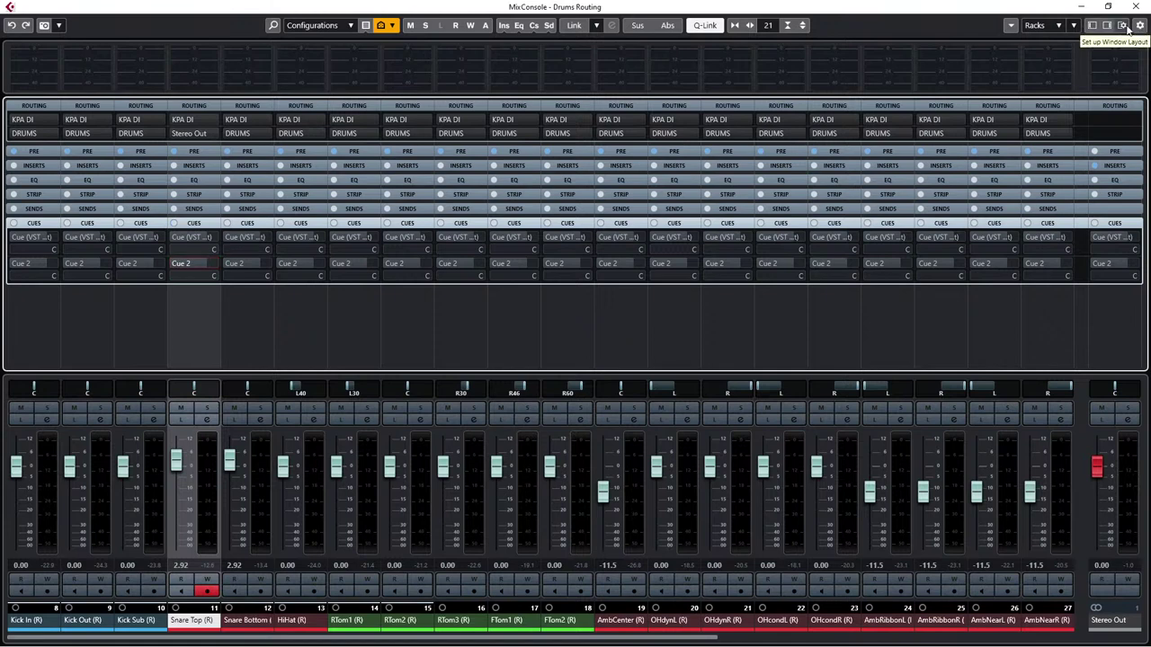
{"action": "left_click", "coordinate": [1073, 26]}
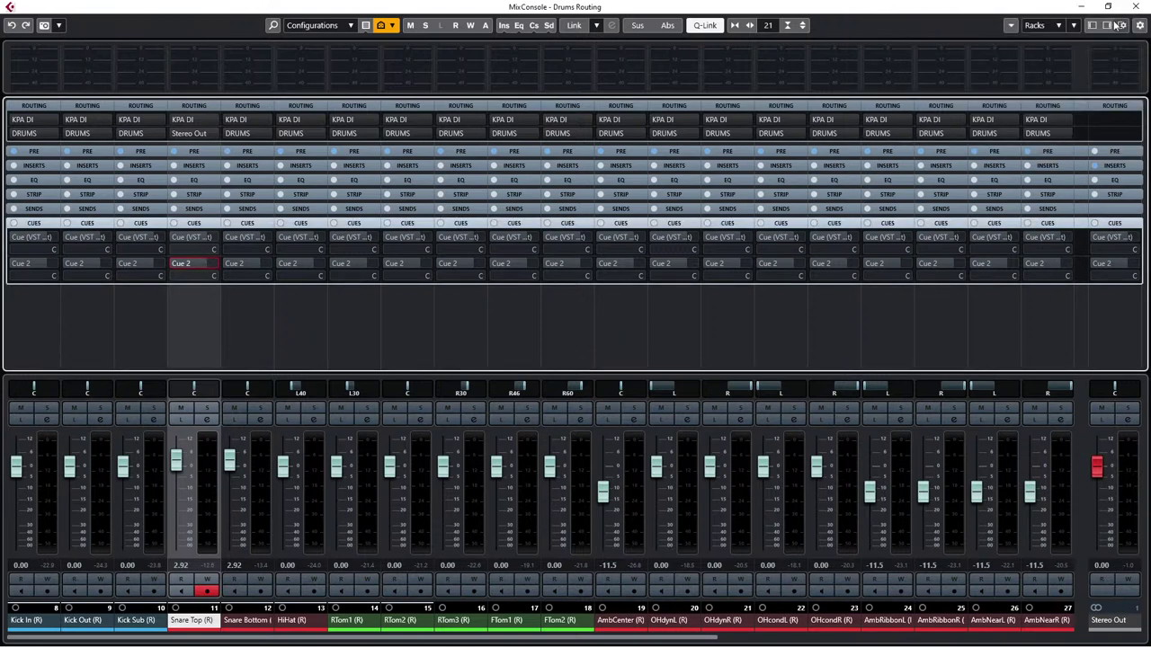
{"action": "left_click", "coordinate": [1060, 27]}
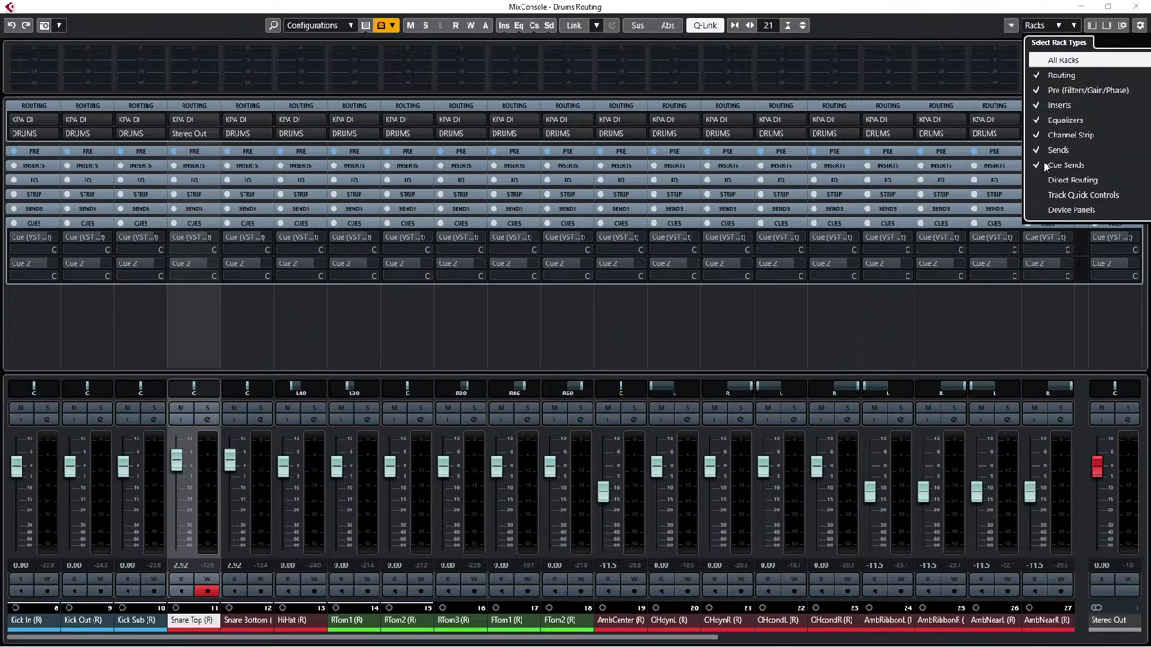
{"action": "left_click", "coordinate": [747, 339]}
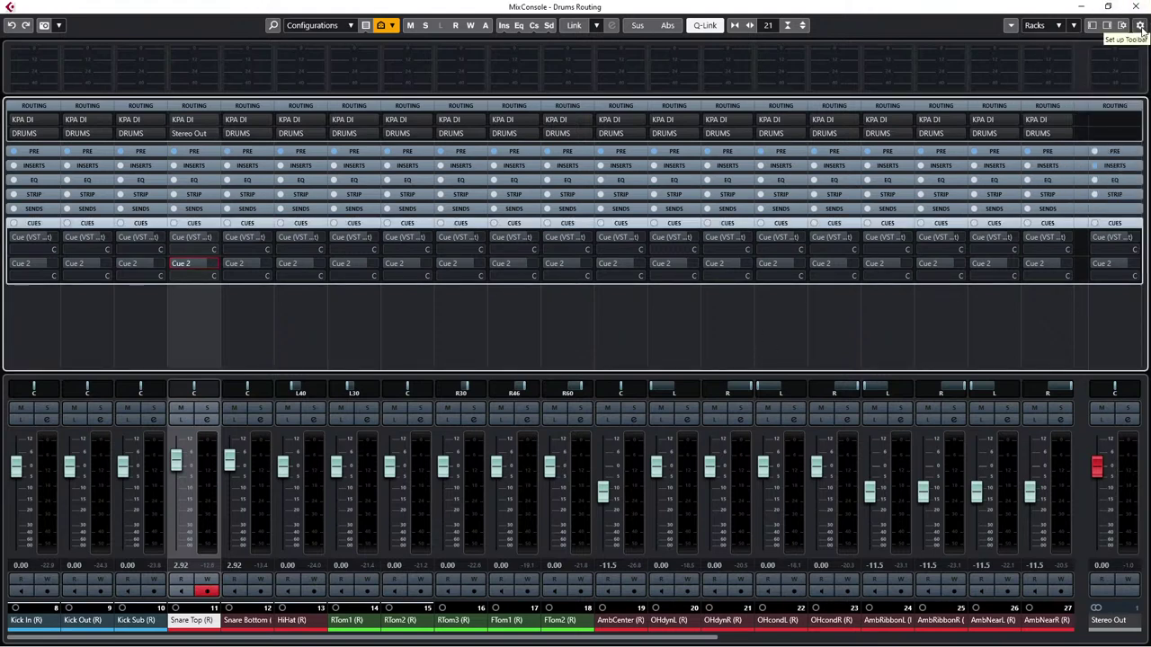
Step: Show the MixConsole's right zone with its Control Room and Meter views, and collapse the Cues rack across all channels
{"action": "left_click", "coordinate": [1107, 25]}
{"action": "left_click", "coordinate": [1060, 48]}
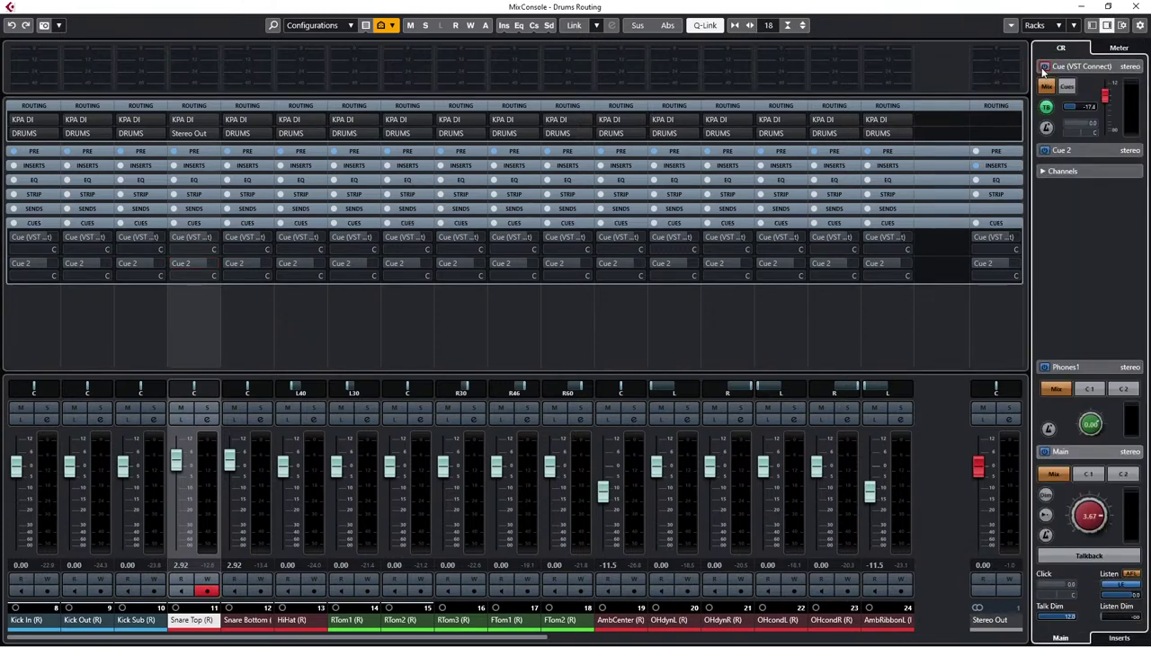
{"action": "left_click", "coordinate": [1054, 69]}
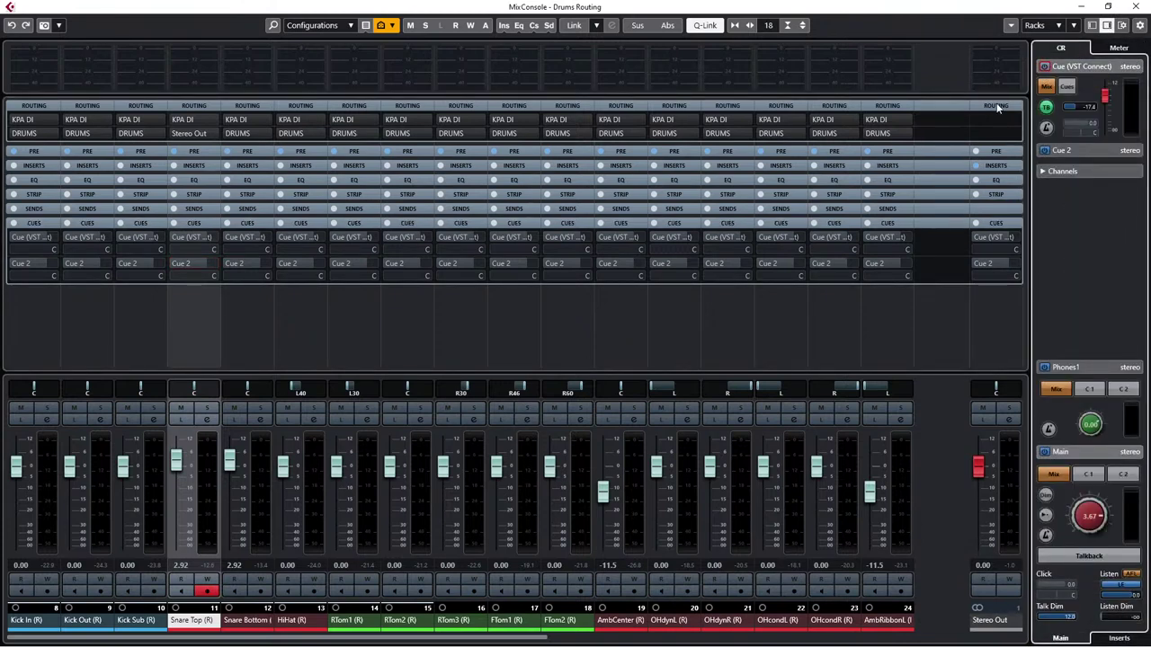
{"action": "left_click", "coordinate": [1115, 49]}
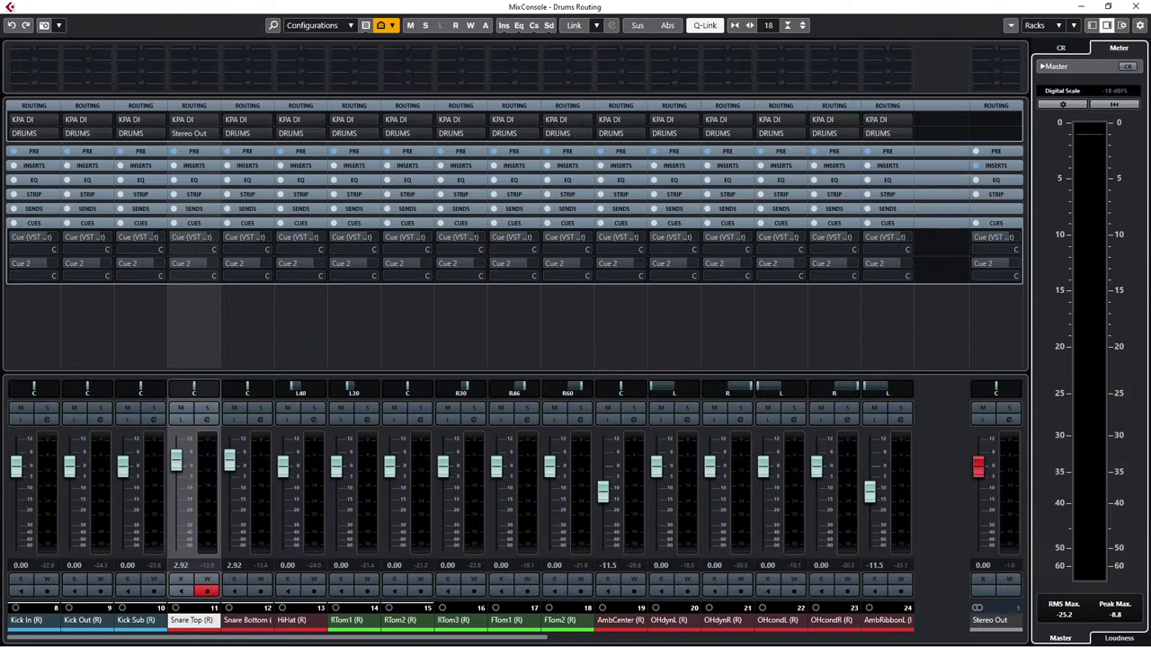
{"action": "left_click", "coordinate": [299, 224]}
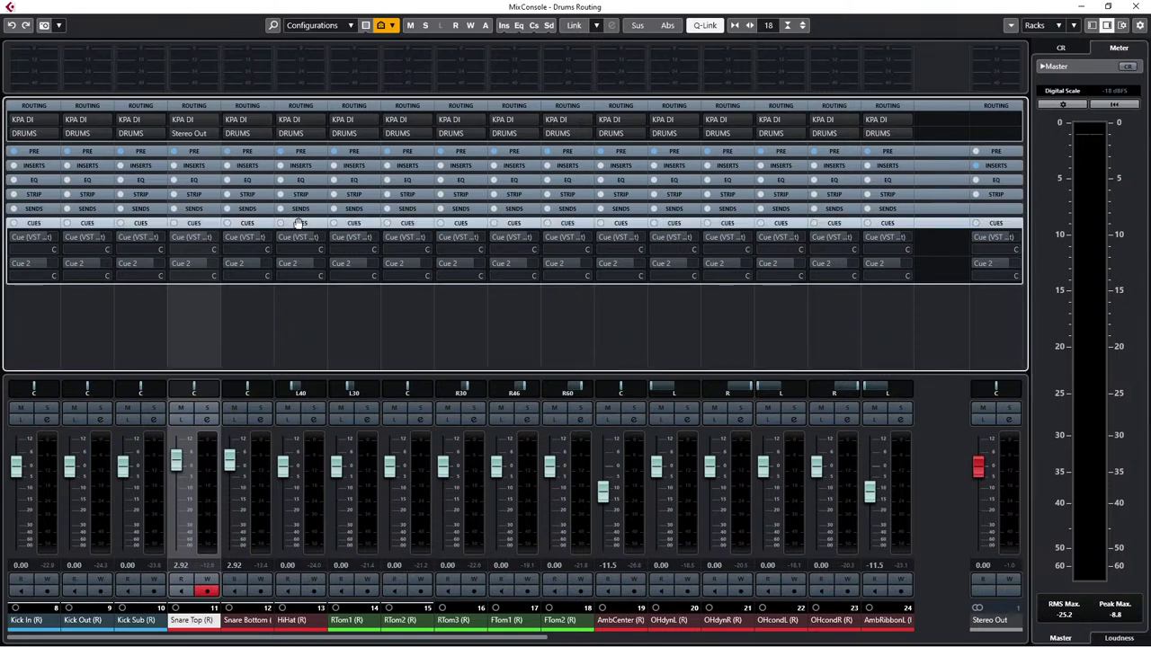
{"action": "left_click", "coordinate": [298, 223]}
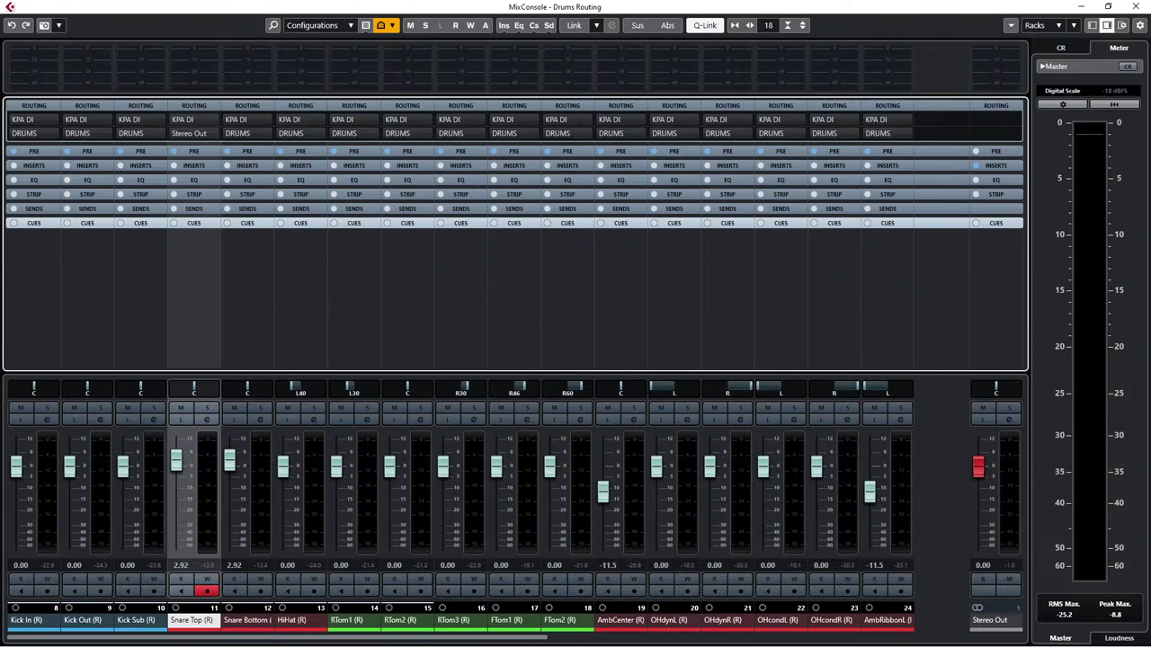
Step: Select all the drum tracks starting from Kick In, move them to a new folder, and collapse that folder
{"action": "left_click", "coordinate": [26, 621]}
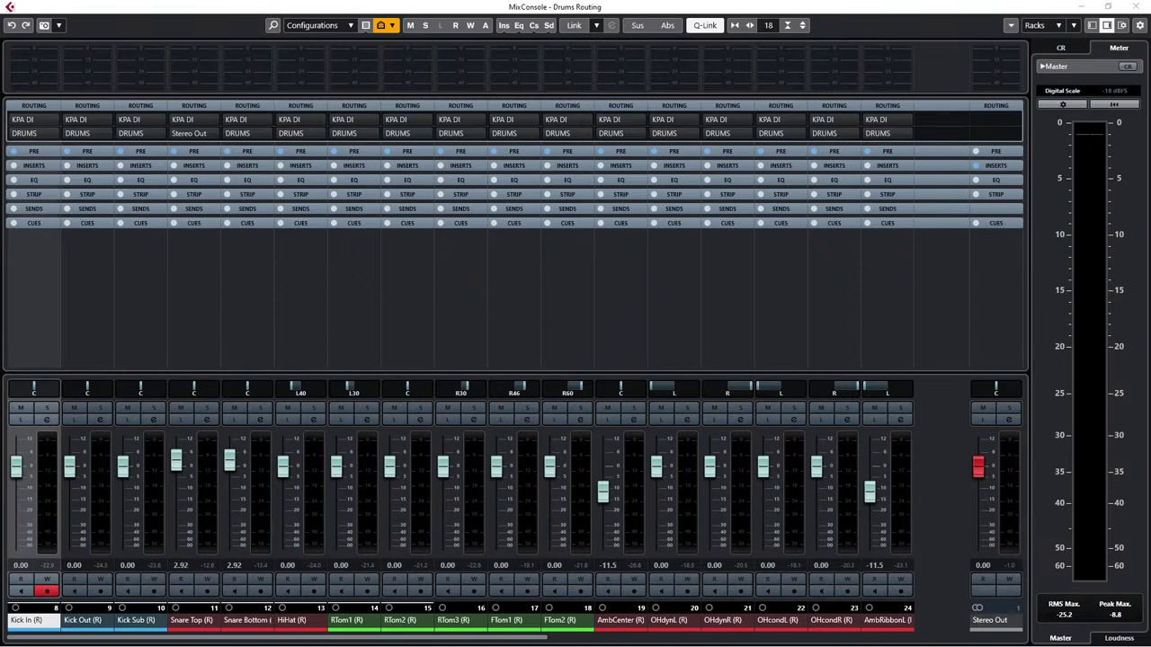
{"action": "key", "text": "ctrl+a"}
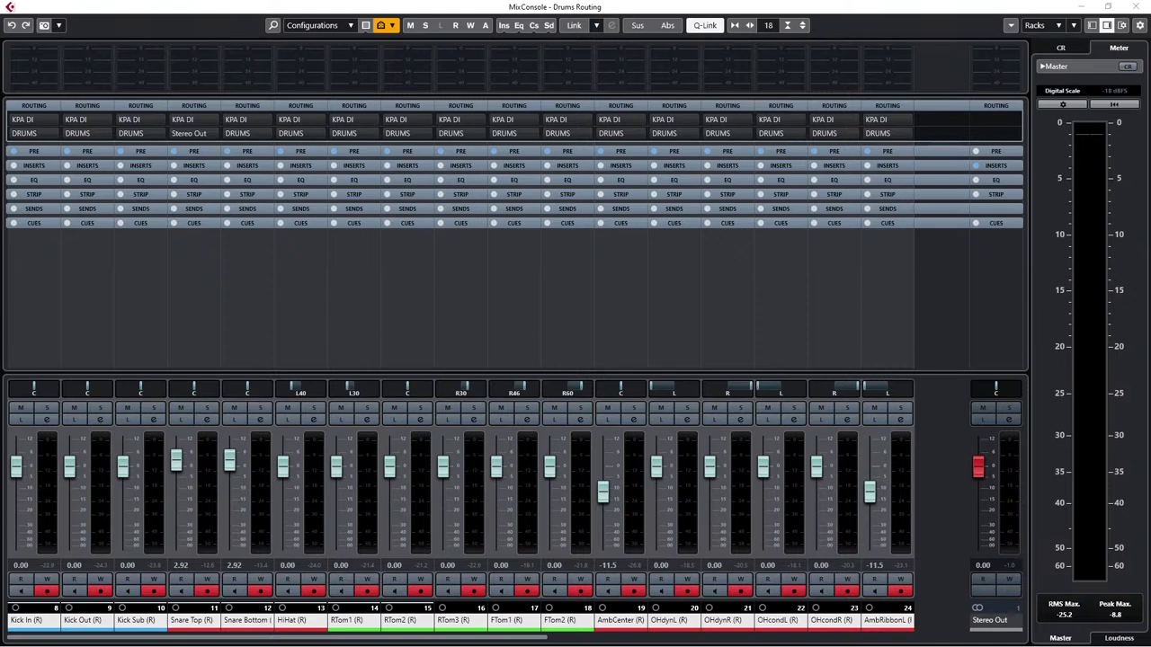
{"action": "left_click", "coordinate": [25, 620]}
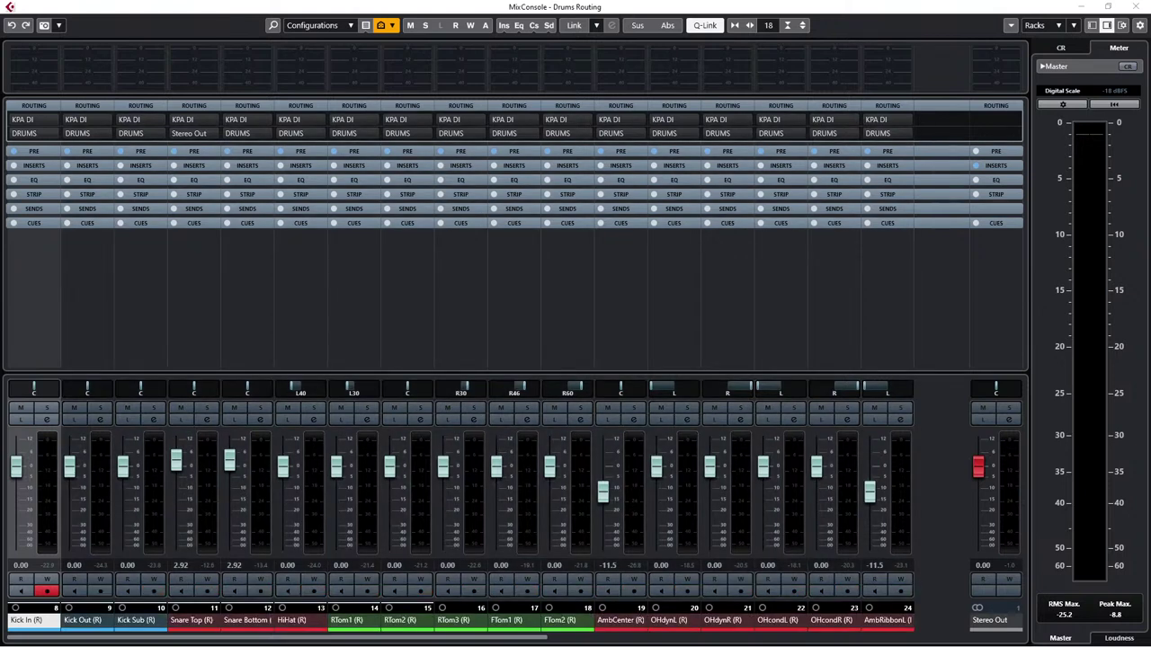
{"action": "key", "text": "ctrl+a"}
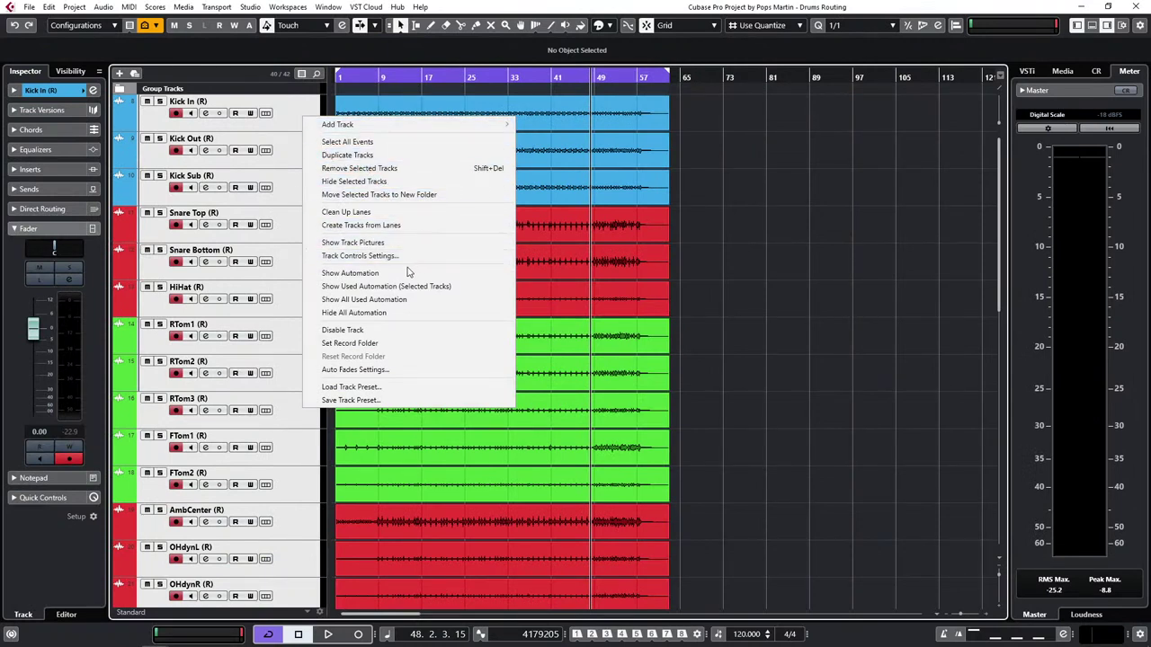
{"action": "left_click", "coordinate": [405, 194]}
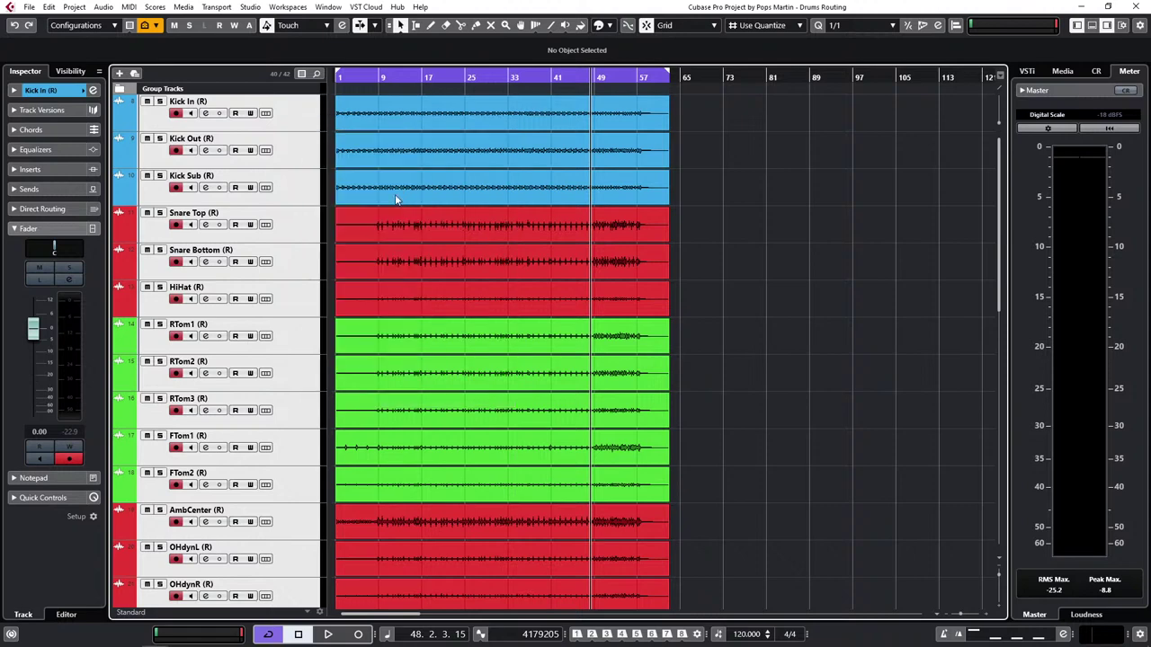
{"action": "left_click", "coordinate": [117, 104]}
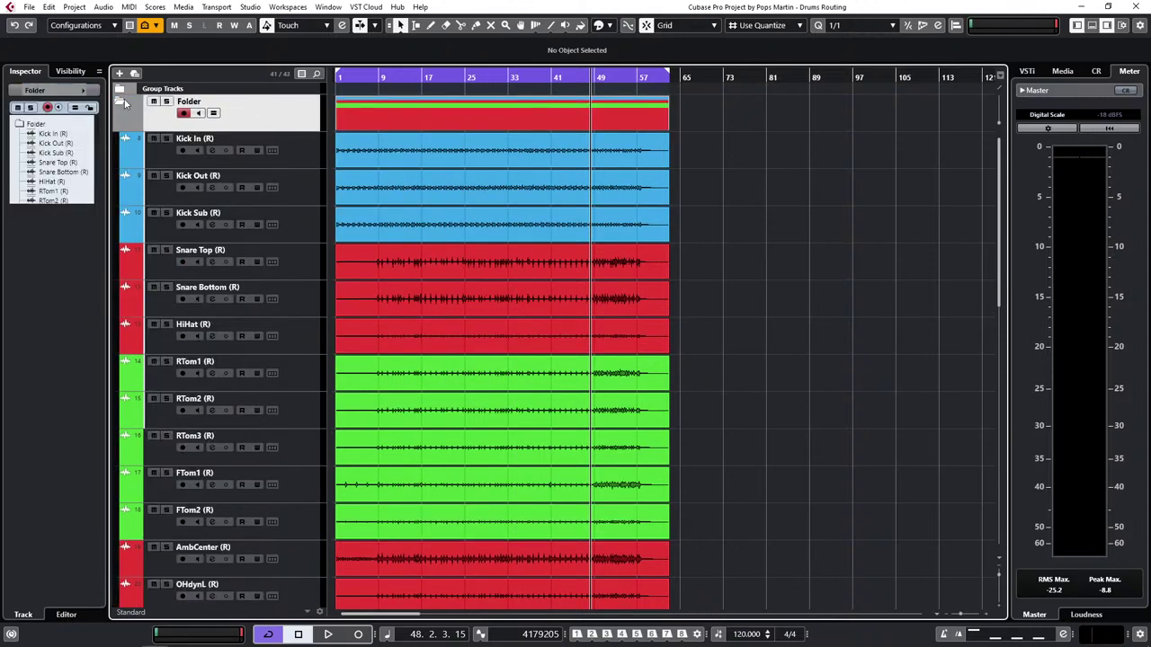
{"action": "left_click", "coordinate": [120, 101]}
Step: Add one instrument track with Superior Drummer 3 and its audio output set to Stereo Out
{"action": "right_click", "coordinate": [162, 163]}
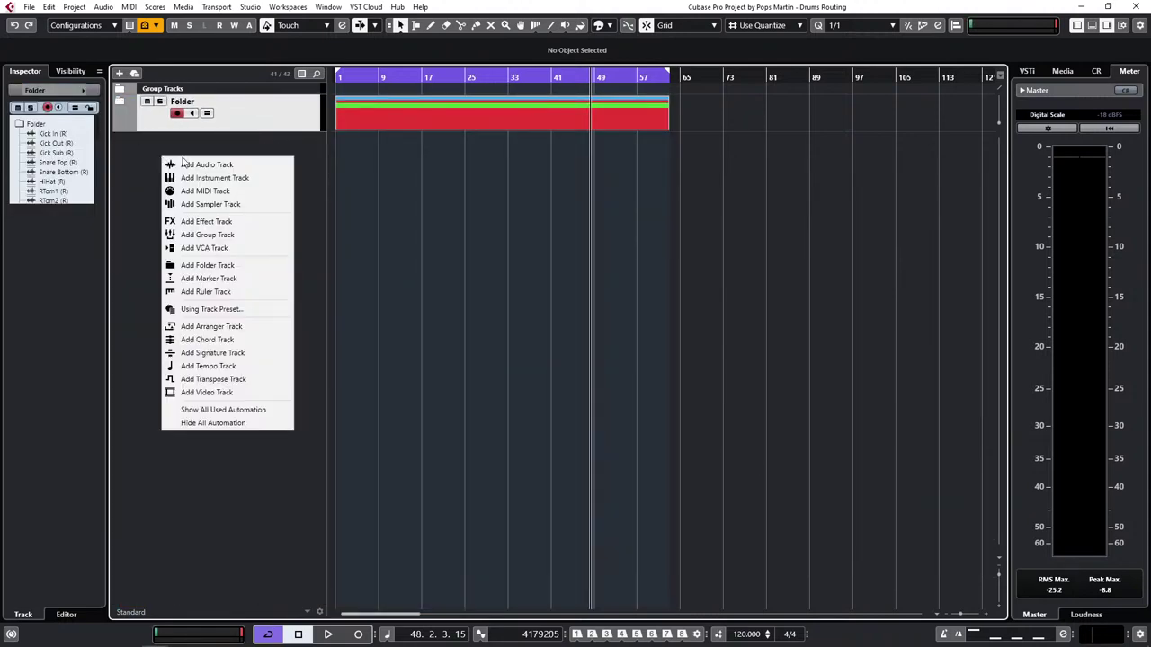
{"action": "left_click", "coordinate": [227, 180]}
{"action": "left_click", "coordinate": [536, 201]}
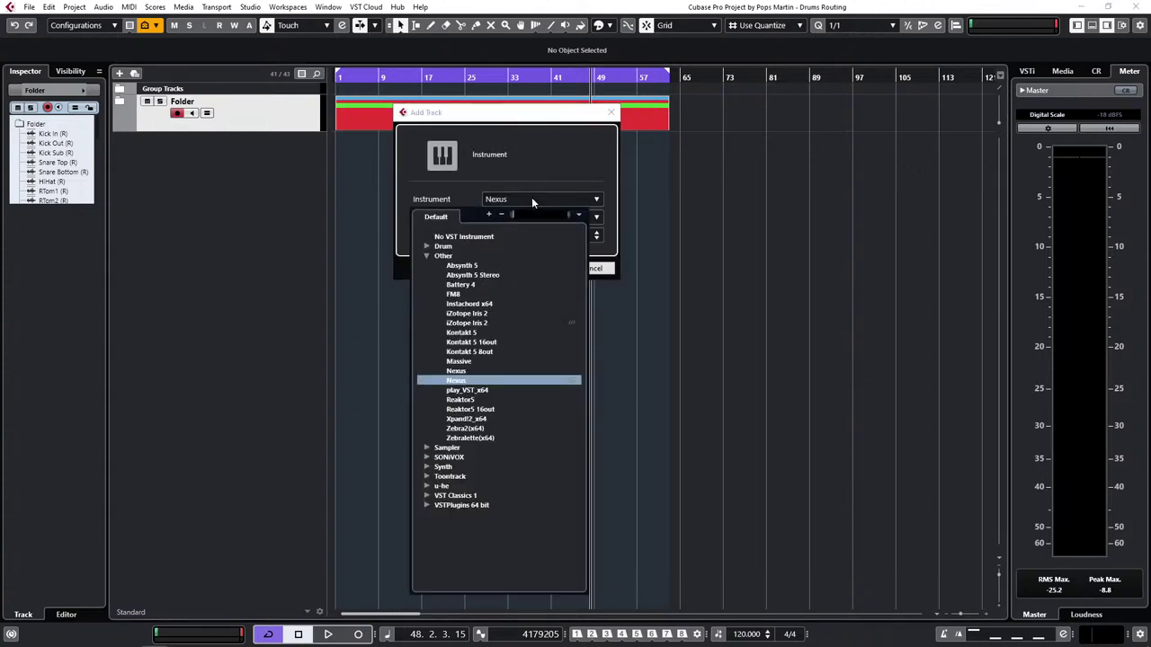
{"action": "left_click", "coordinate": [428, 477]}
{"action": "left_click", "coordinate": [463, 495]}
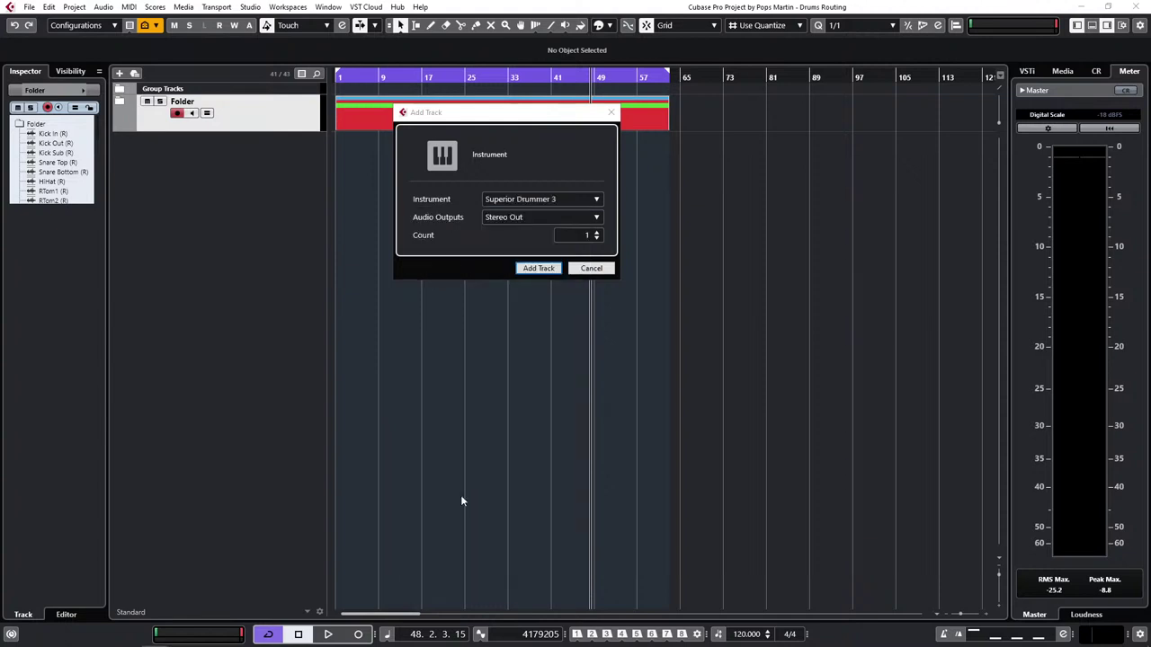
{"action": "left_click", "coordinate": [540, 268]}
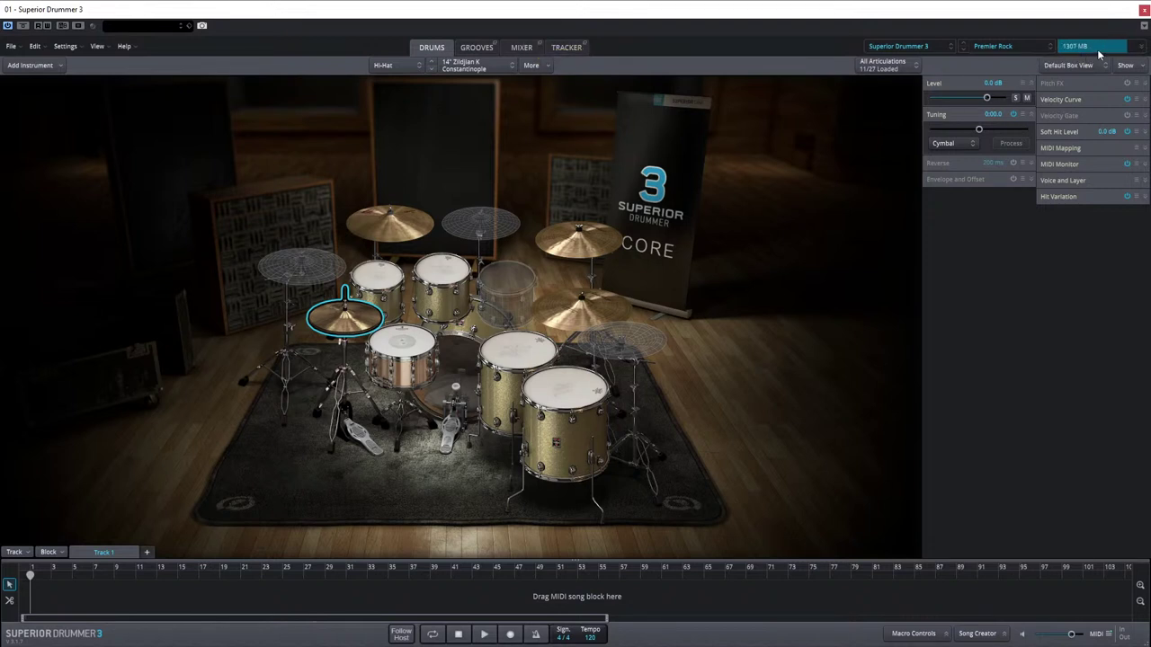
Step: Browse the drums and mixer presets, including the Blues/Funk/Jazz and User Presets lists, and close them without loading one
{"action": "left_click", "coordinate": [1027, 50]}
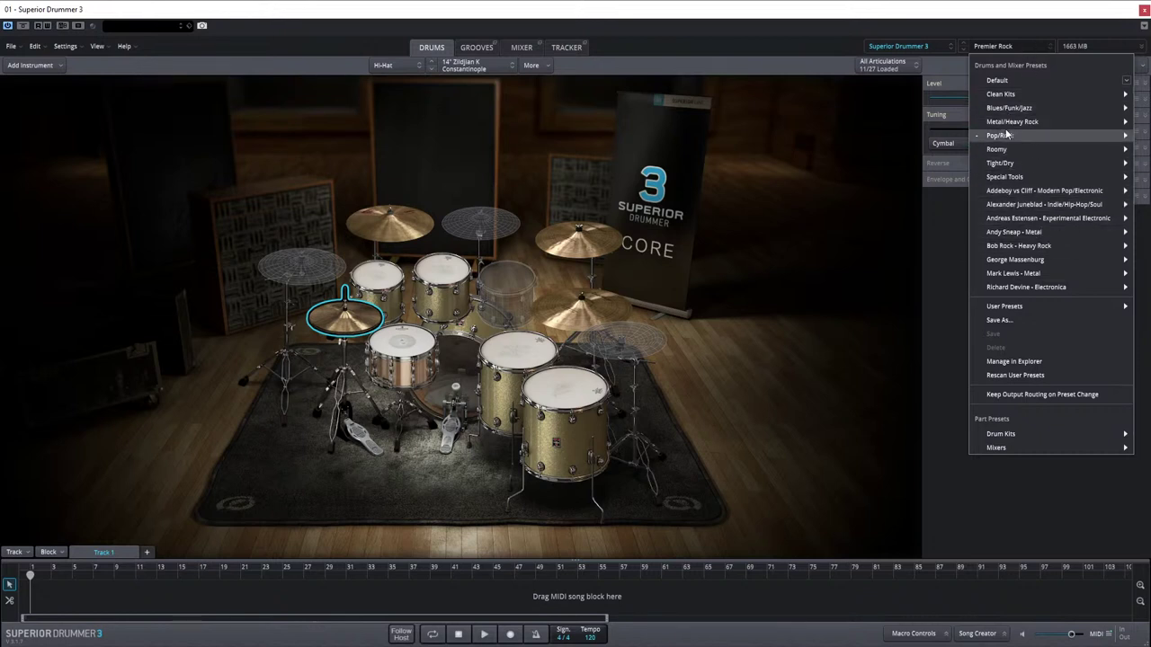
{"action": "mouse_move", "coordinate": [1007, 122]}
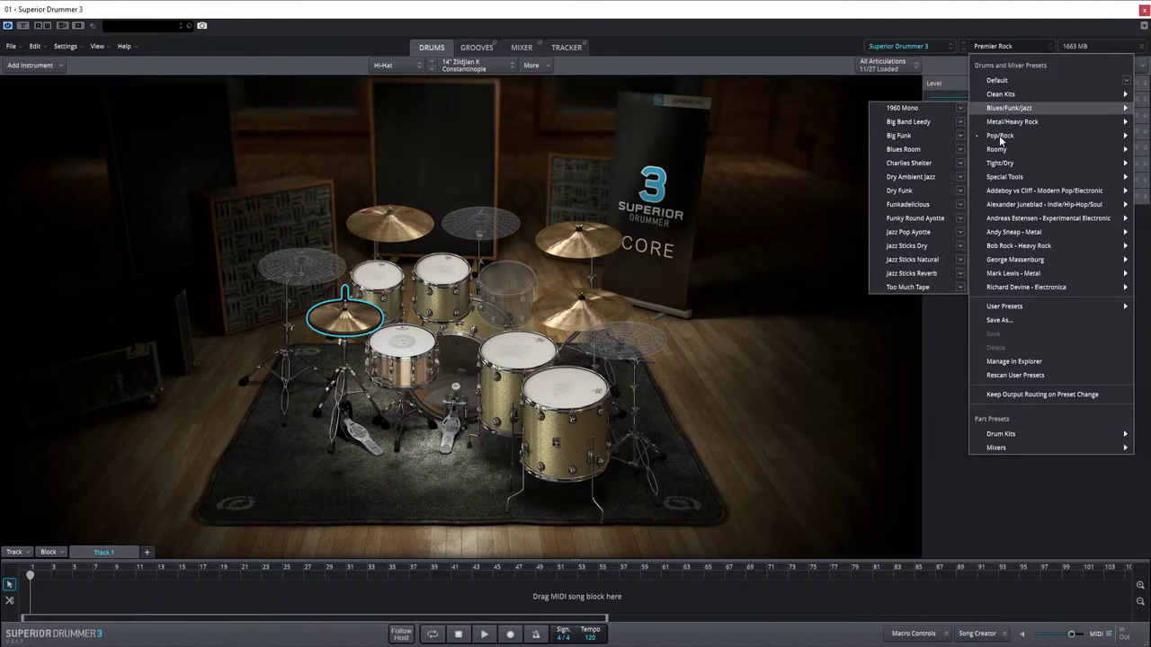
{"action": "mouse_move", "coordinate": [1006, 310]}
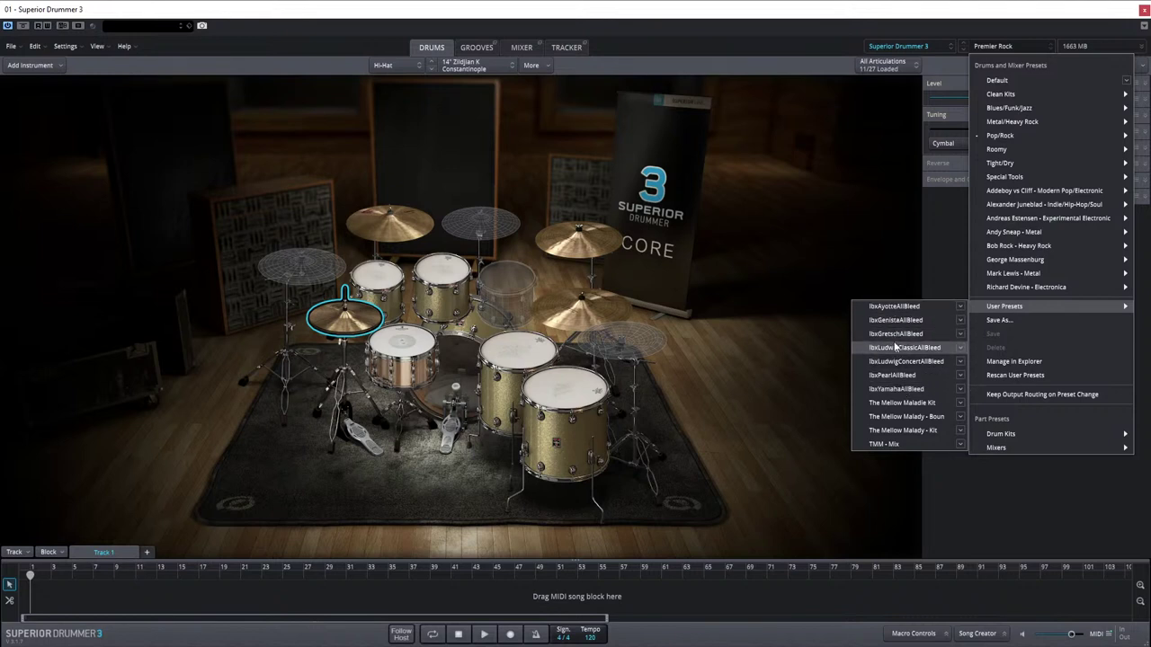
{"action": "left_click", "coordinate": [938, 275]}
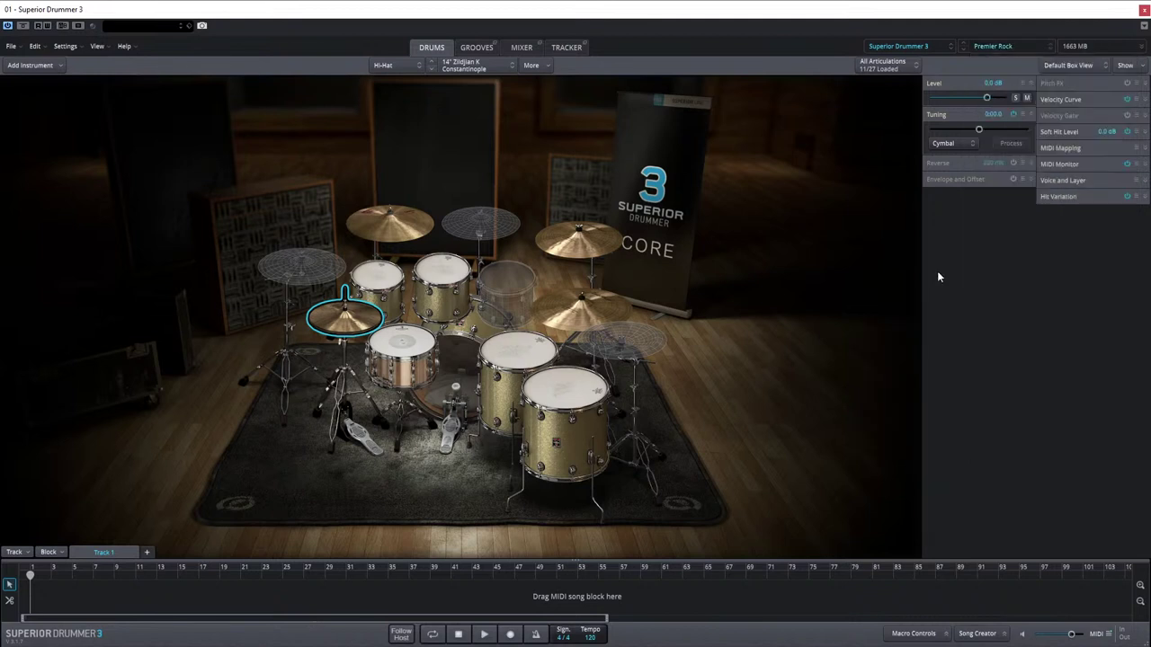
Step: Open Superior Drummer's mixer, reveal all its channels for inspection, and toggle the output channels off and back on
{"action": "left_click", "coordinate": [518, 50]}
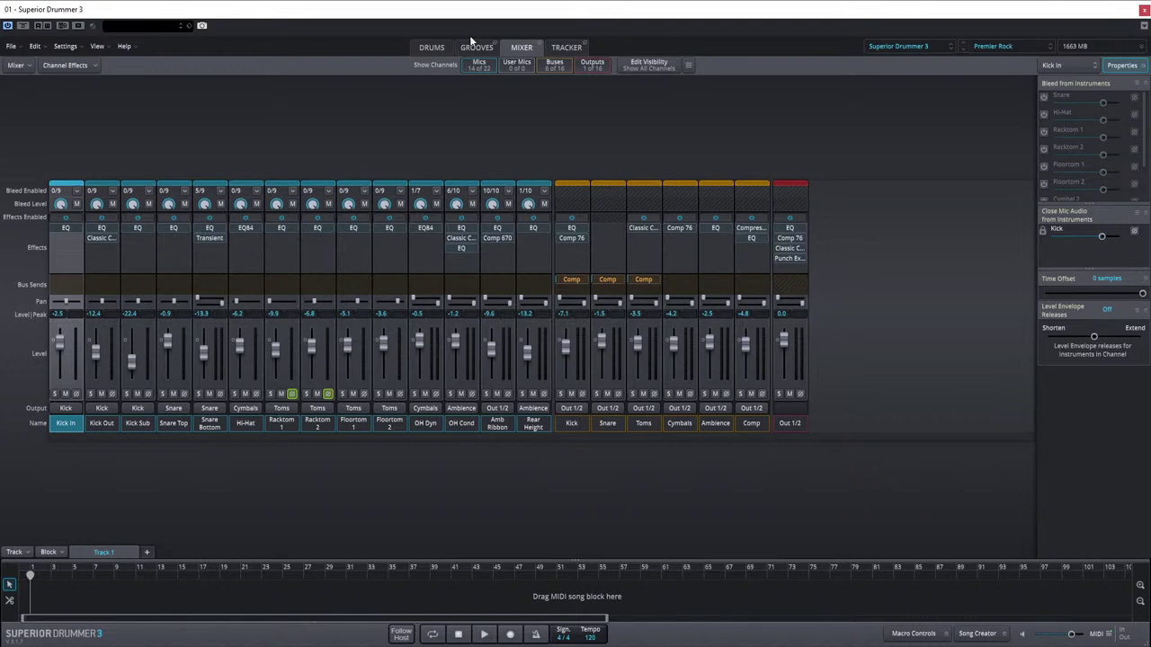
{"action": "left_click", "coordinate": [633, 64]}
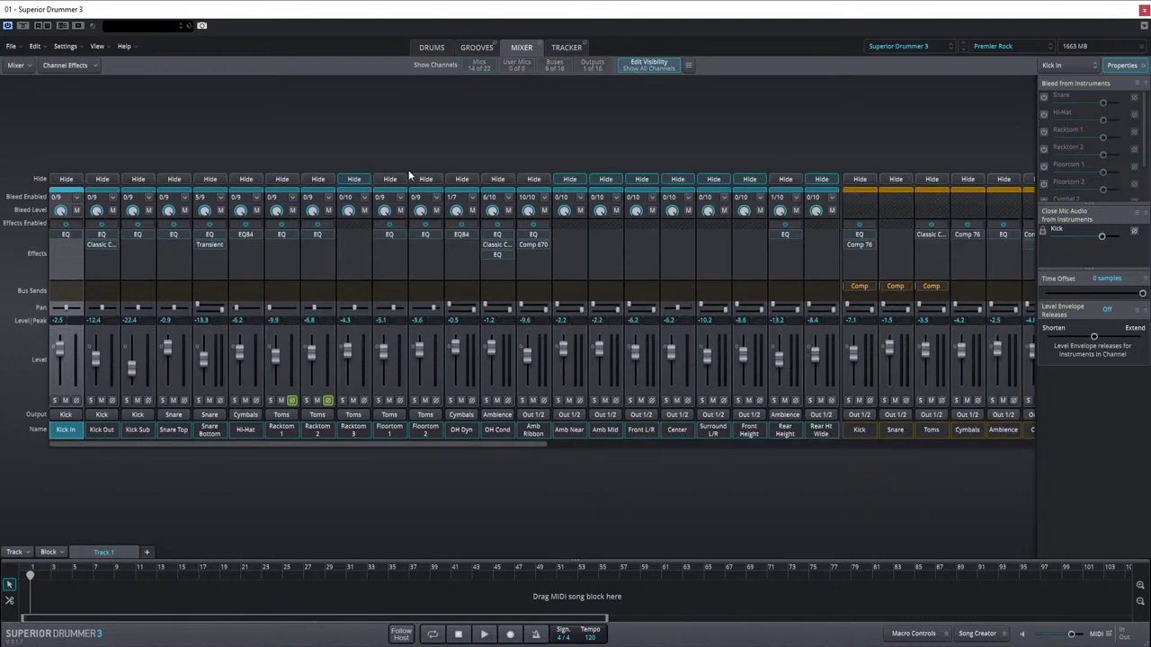
{"action": "left_click", "coordinate": [353, 179]}
{"action": "left_click", "coordinate": [656, 62]}
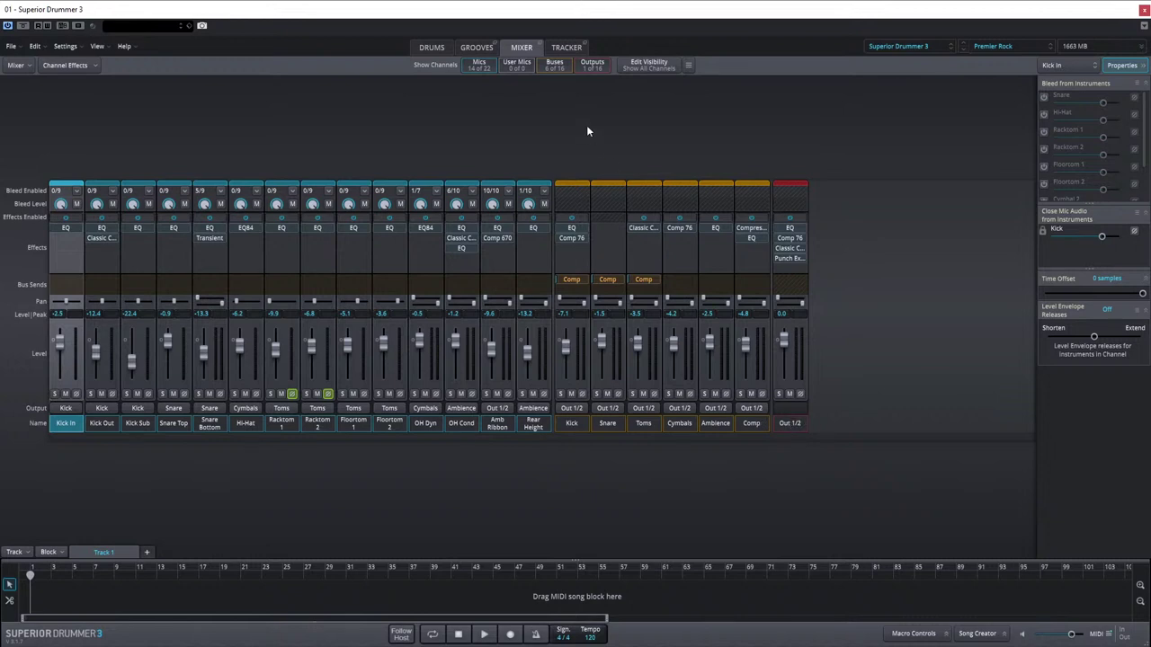
{"action": "left_click", "coordinate": [591, 67]}
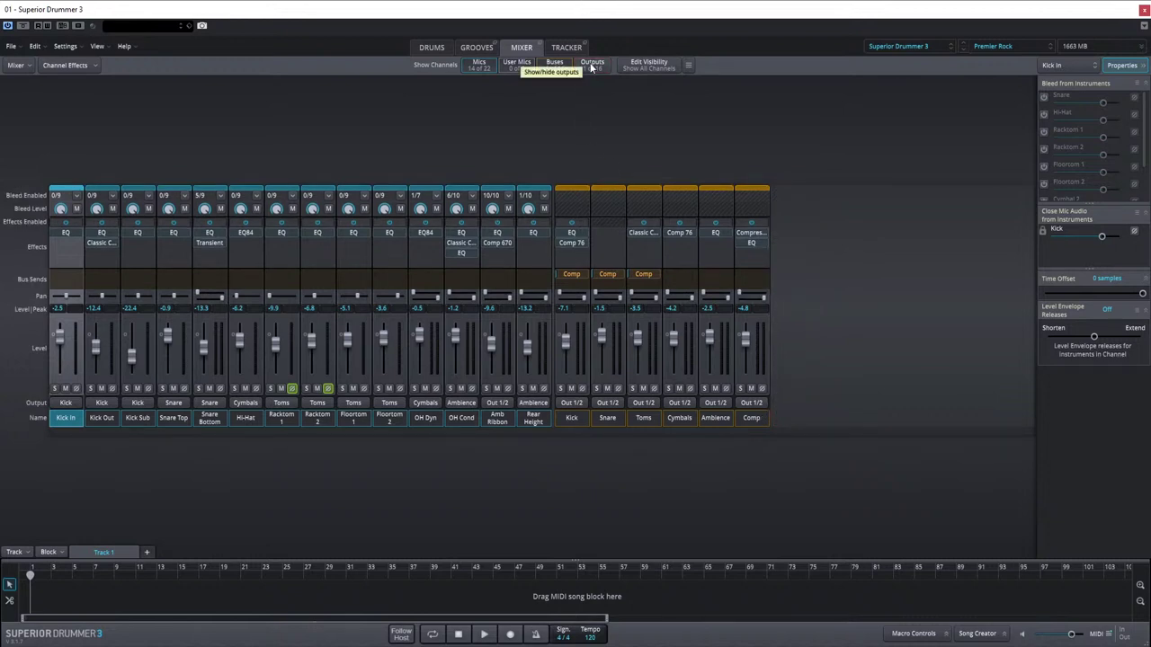
{"action": "left_click", "coordinate": [591, 68]}
Step: Unhide the Out 3/4 and Out 5/6 output channels in the mixer and finish editing channel visibility
{"action": "left_click", "coordinate": [651, 65]}
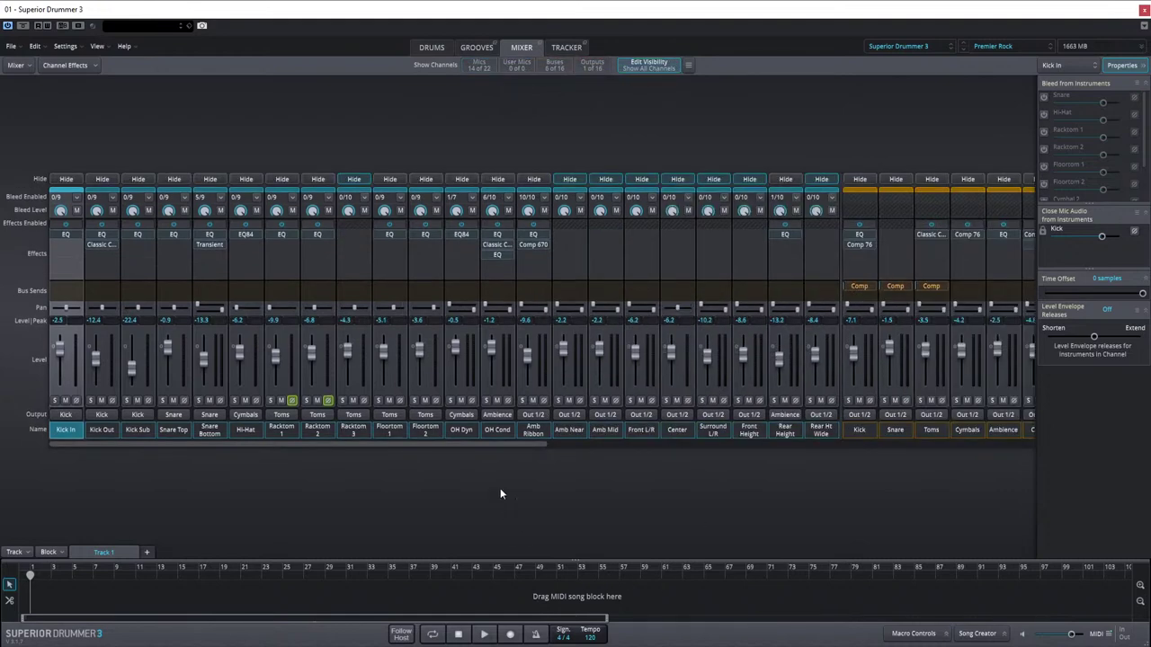
{"action": "left_click_drag", "start_coordinate": [493, 444], "coordinate": [991, 489]}
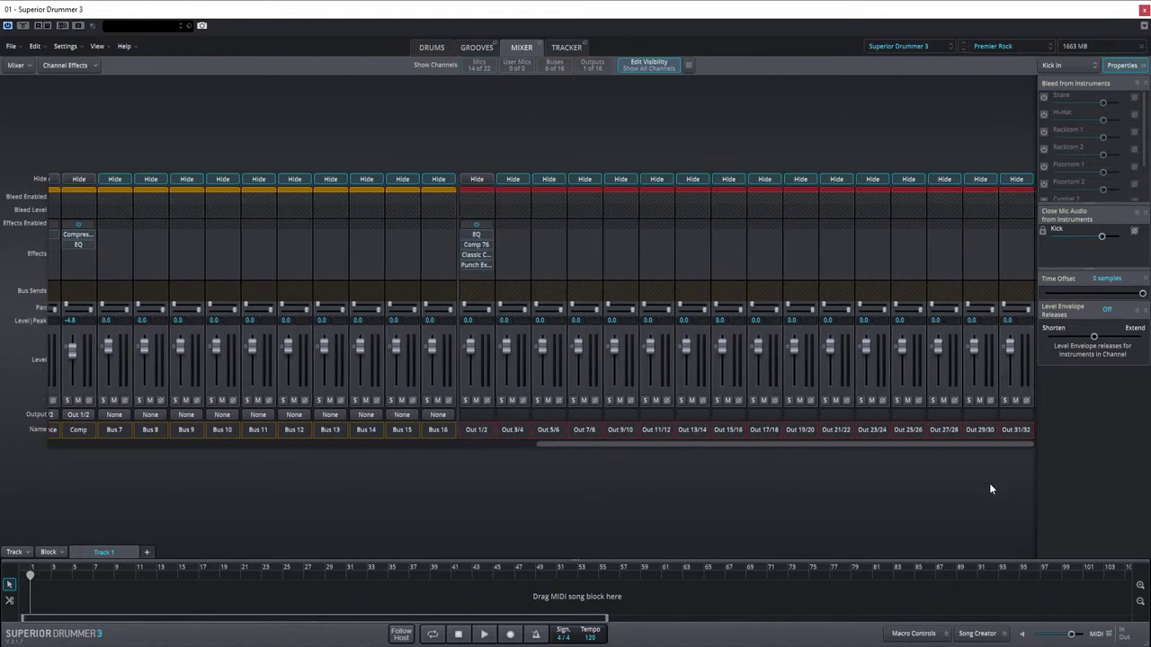
{"action": "left_click", "coordinate": [513, 179]}
{"action": "left_click", "coordinate": [549, 179]}
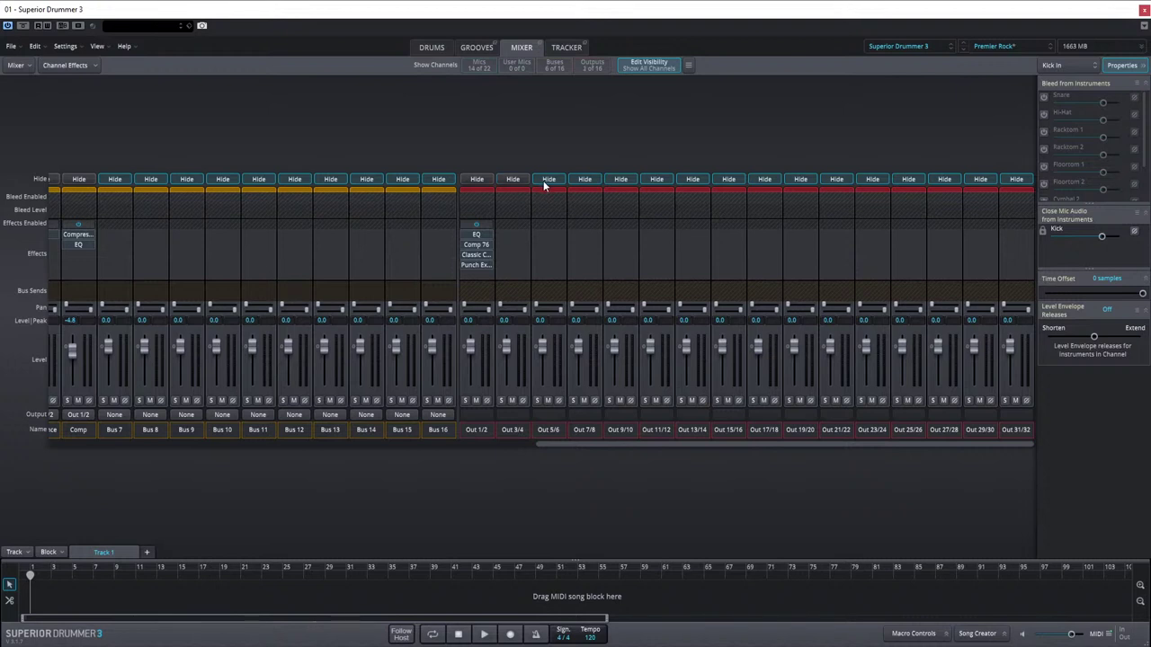
{"action": "left_click", "coordinate": [641, 65]}
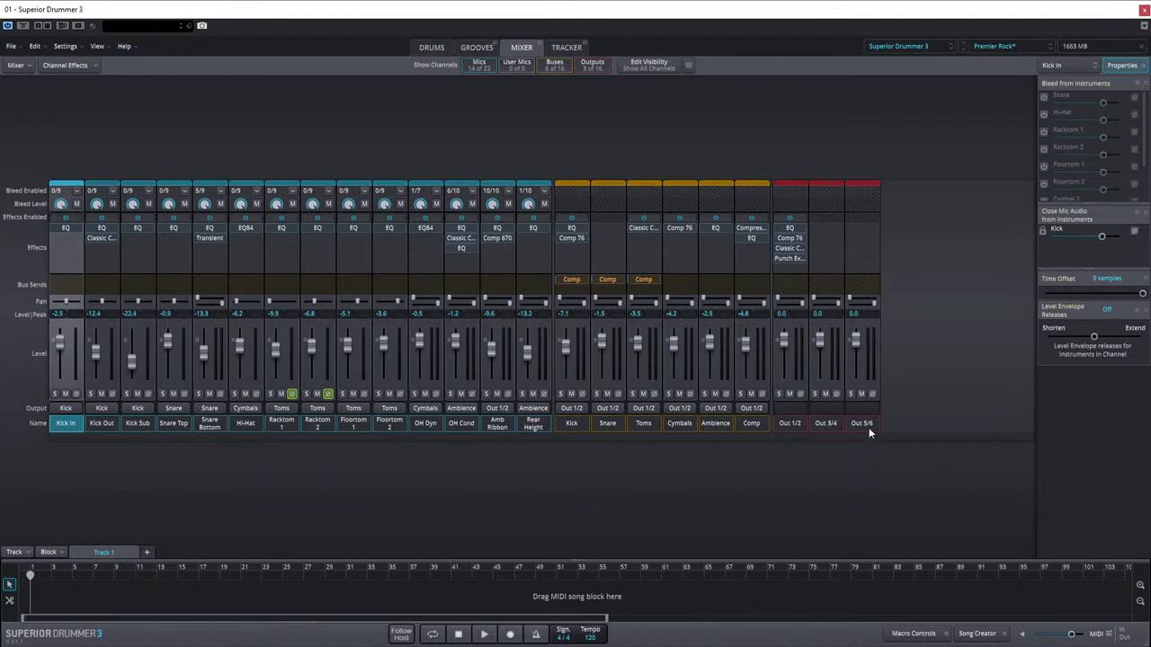
Step: Route the Kick In, Kick Out and Kick Sub channels to output Out 5/6
{"action": "left_click", "coordinate": [72, 409]}
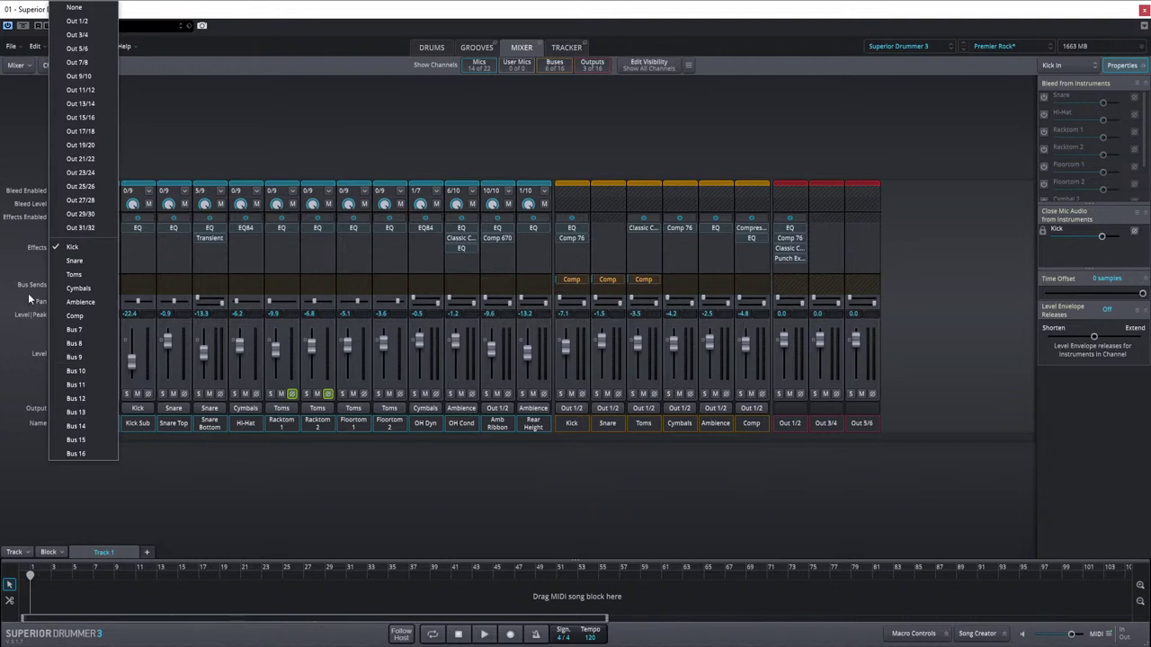
{"action": "left_click", "coordinate": [82, 47]}
{"action": "left_click", "coordinate": [105, 424]}
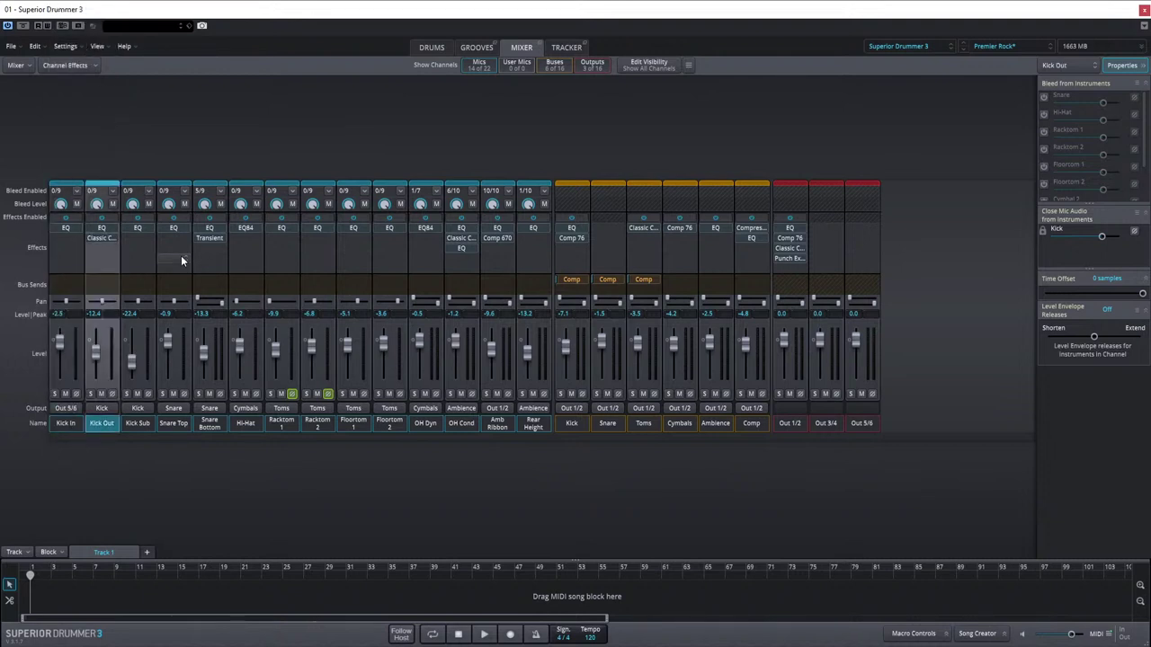
{"action": "left_click", "coordinate": [98, 409]}
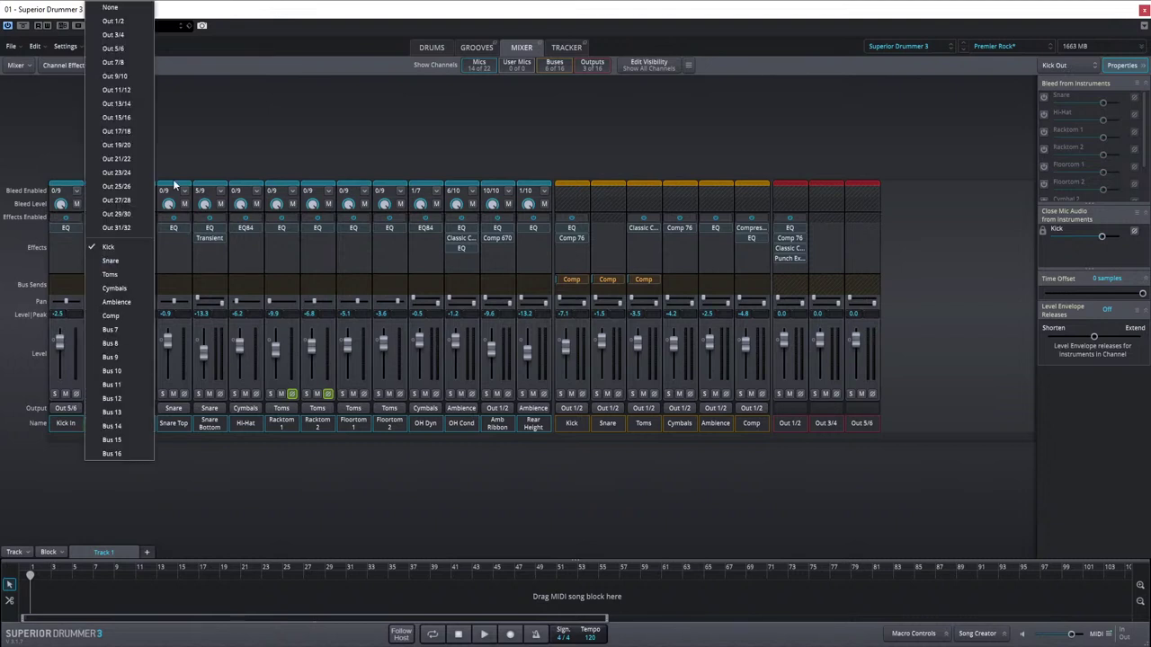
{"action": "left_click", "coordinate": [131, 48]}
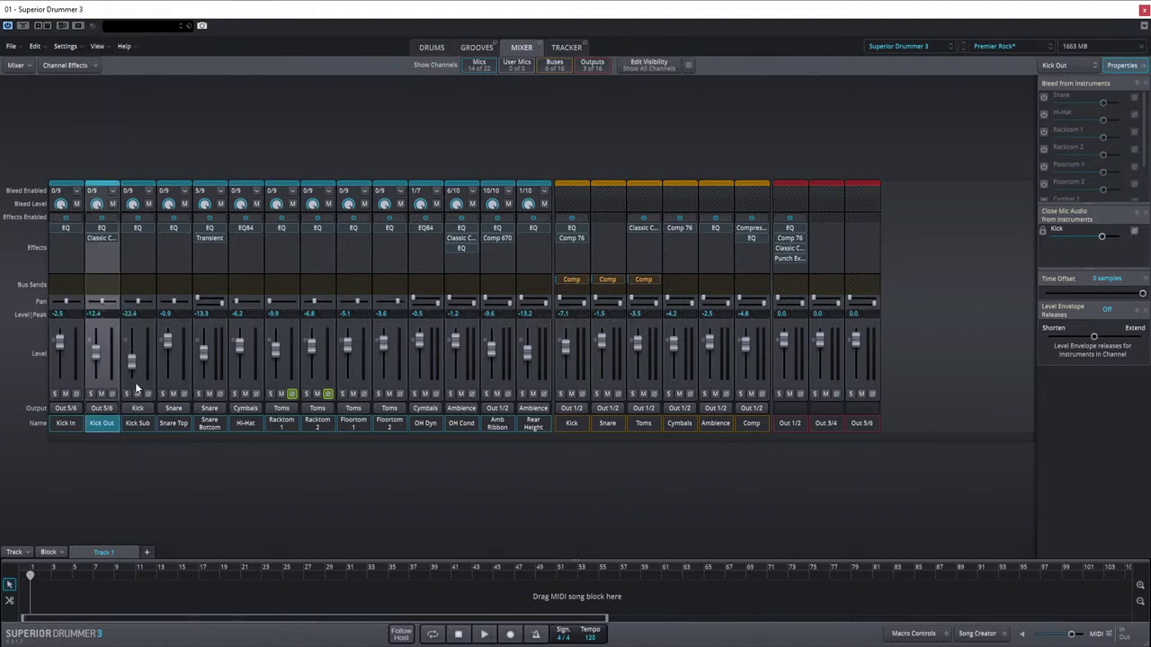
{"action": "left_click", "coordinate": [136, 408]}
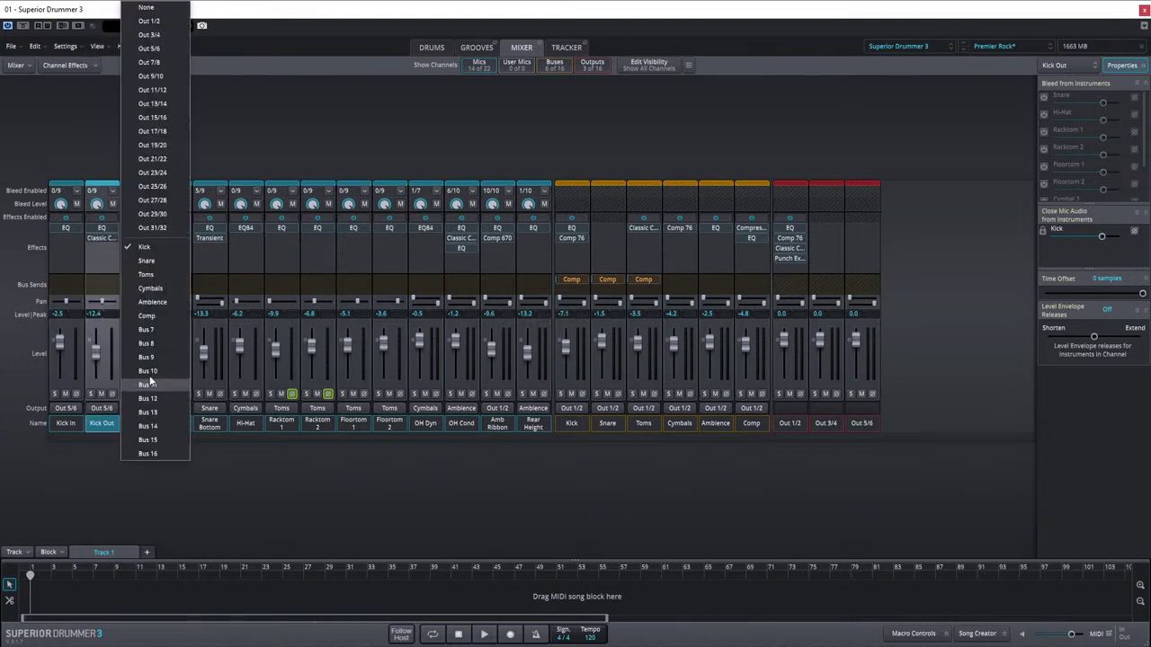
{"action": "left_click", "coordinate": [149, 48]}
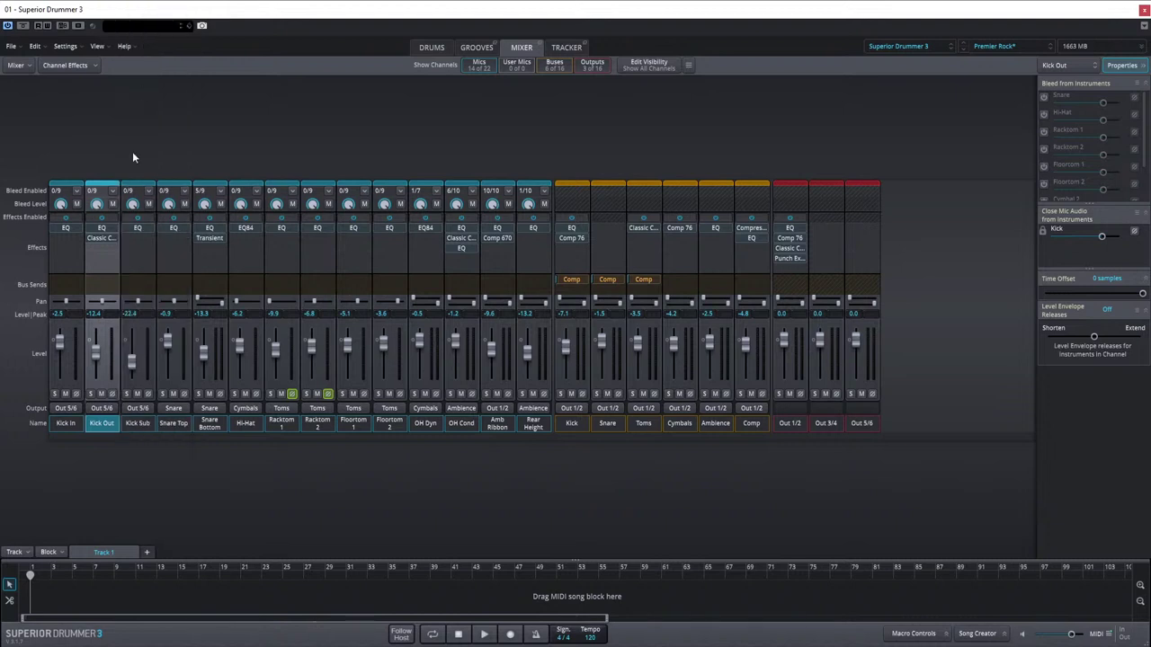
Step: Route the Snare Top and Snare Bottom channels to output Out 3/4
{"action": "left_click", "coordinate": [174, 409]}
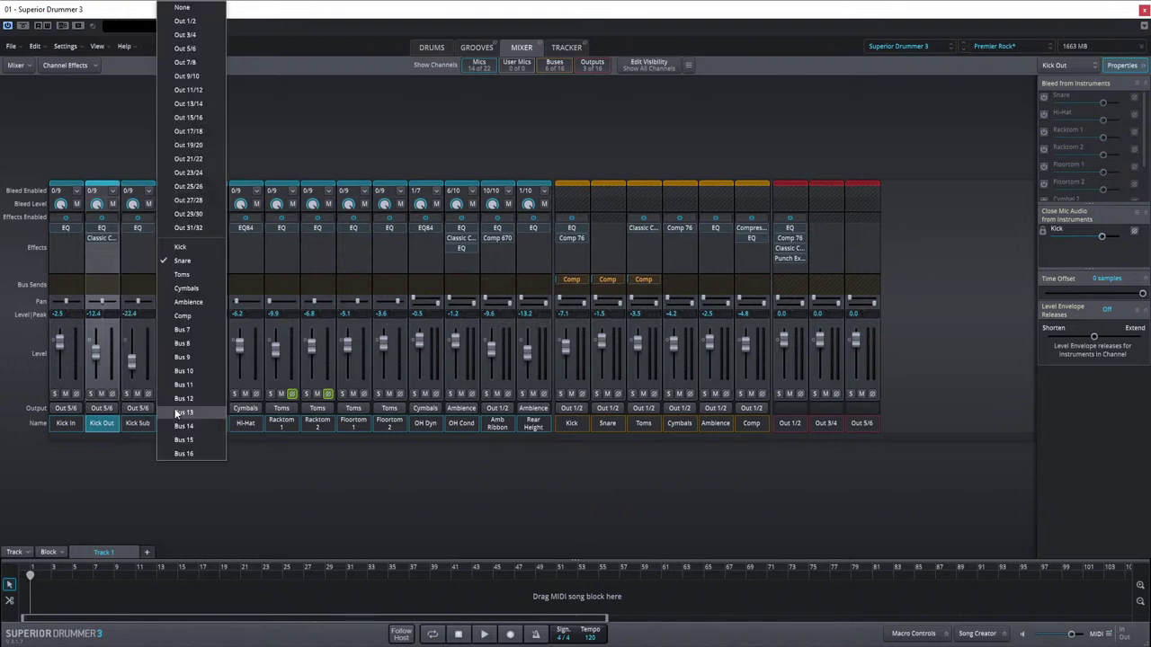
{"action": "left_click", "coordinate": [197, 38]}
{"action": "left_click", "coordinate": [209, 409]}
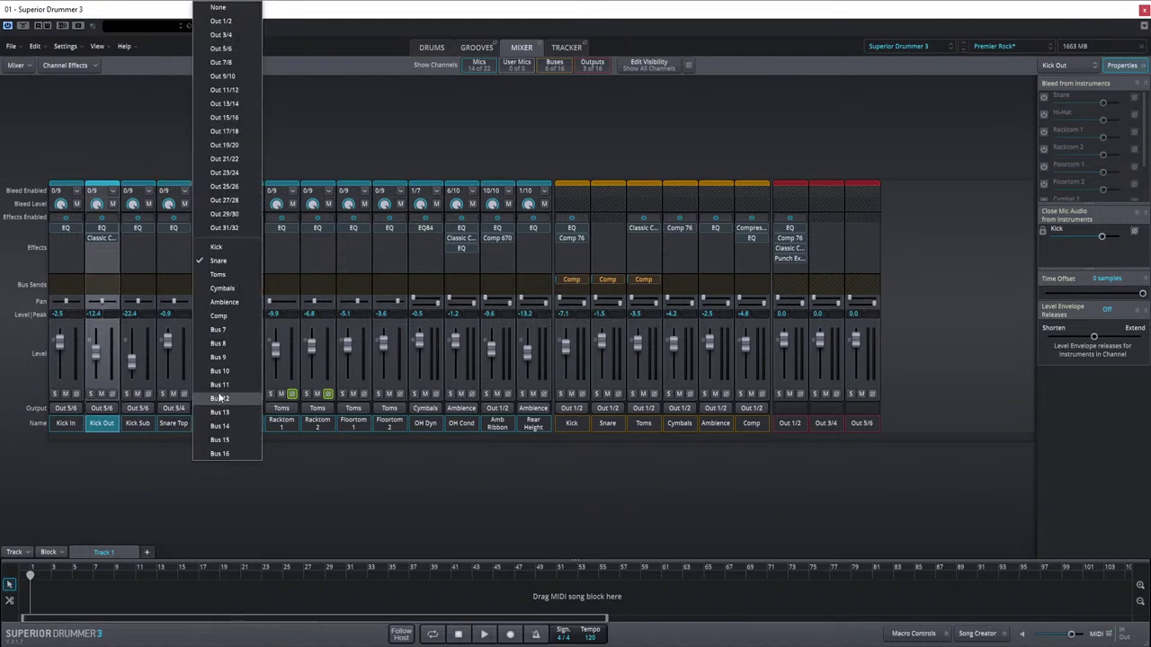
{"action": "left_click", "coordinate": [235, 36]}
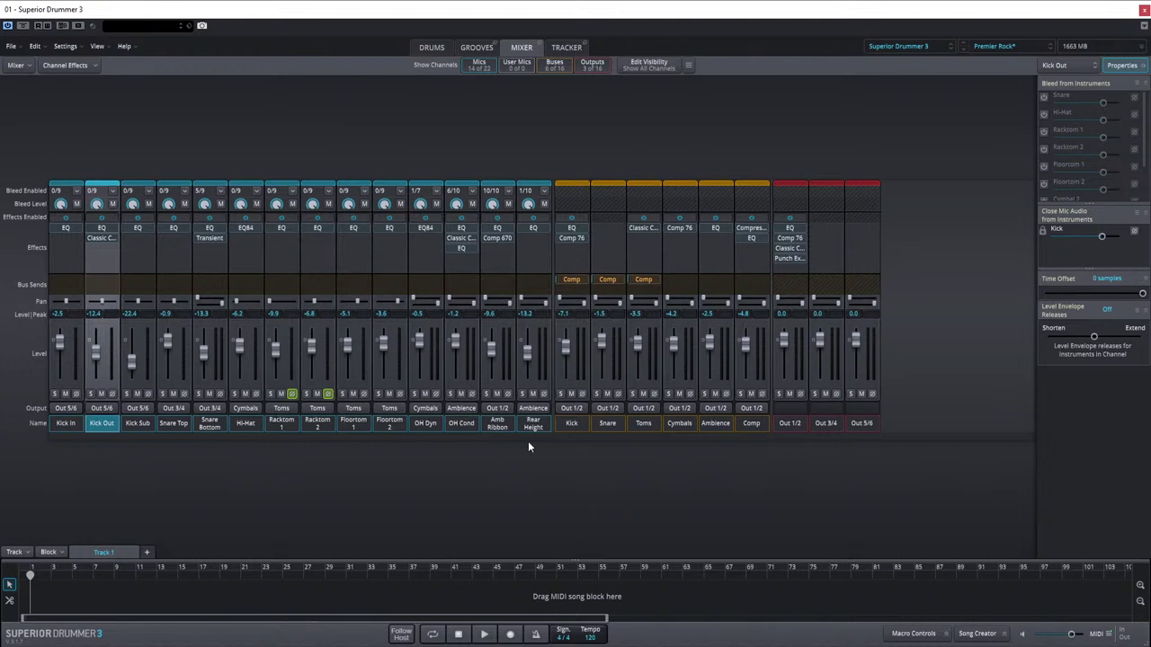
Step: Audition the Verse 04 groove from Black Hole Blues 115BPM while viewing the drum kit, and return to the mixer
{"action": "left_click", "coordinate": [476, 46]}
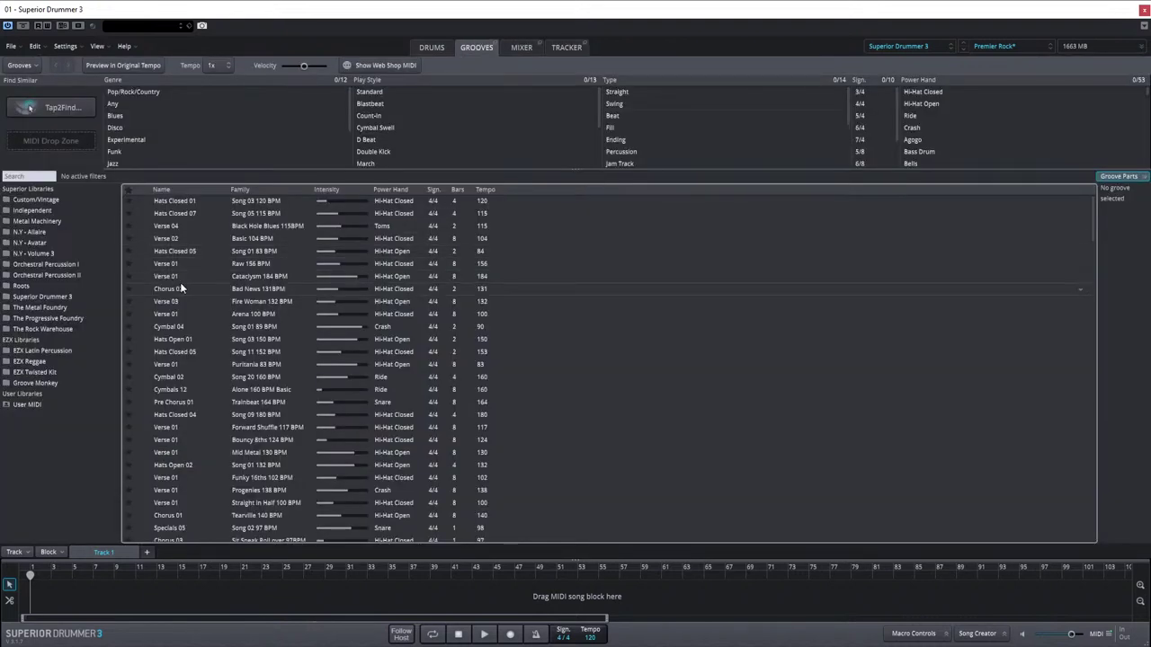
{"action": "left_click", "coordinate": [167, 229]}
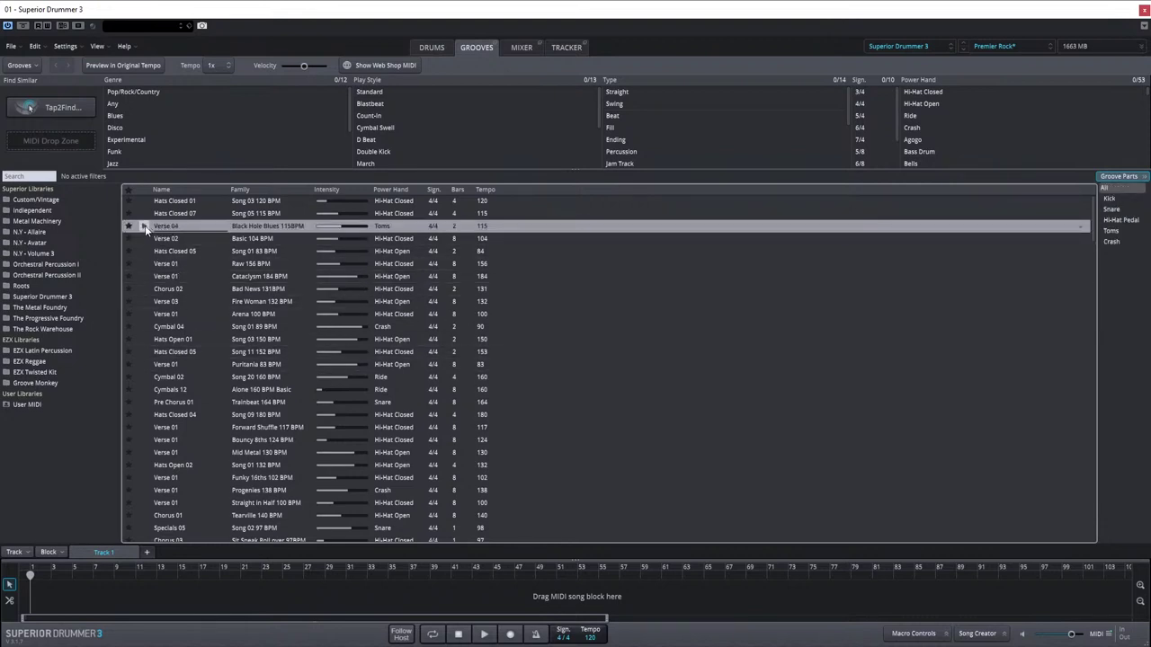
{"action": "left_click", "coordinate": [431, 49]}
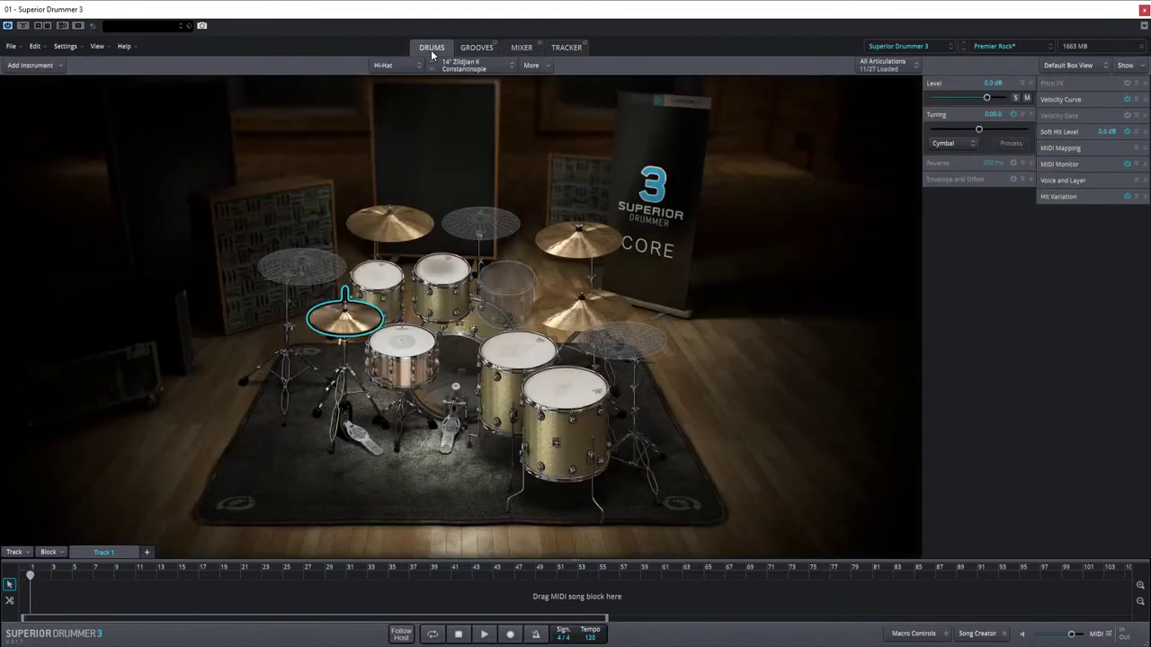
{"action": "left_click", "coordinate": [519, 49]}
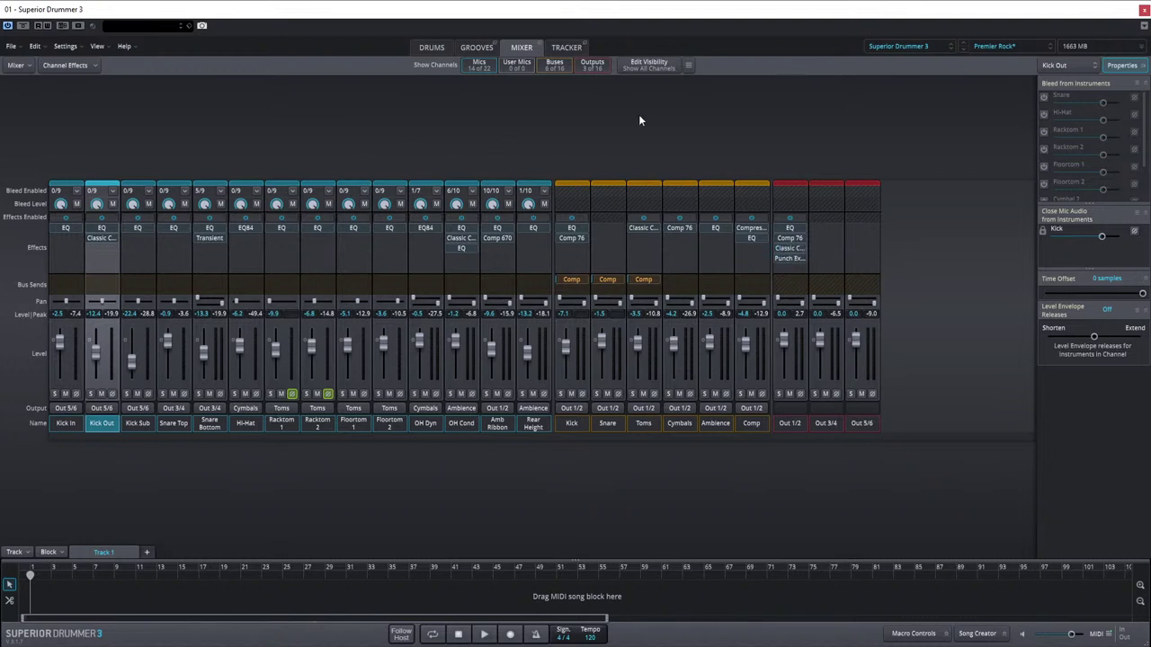
Step: Close the Superior Drummer 3 window, check the instrument's channel in Cubase's MixConsole, and return to the project
{"action": "left_click", "coordinate": [1144, 10]}
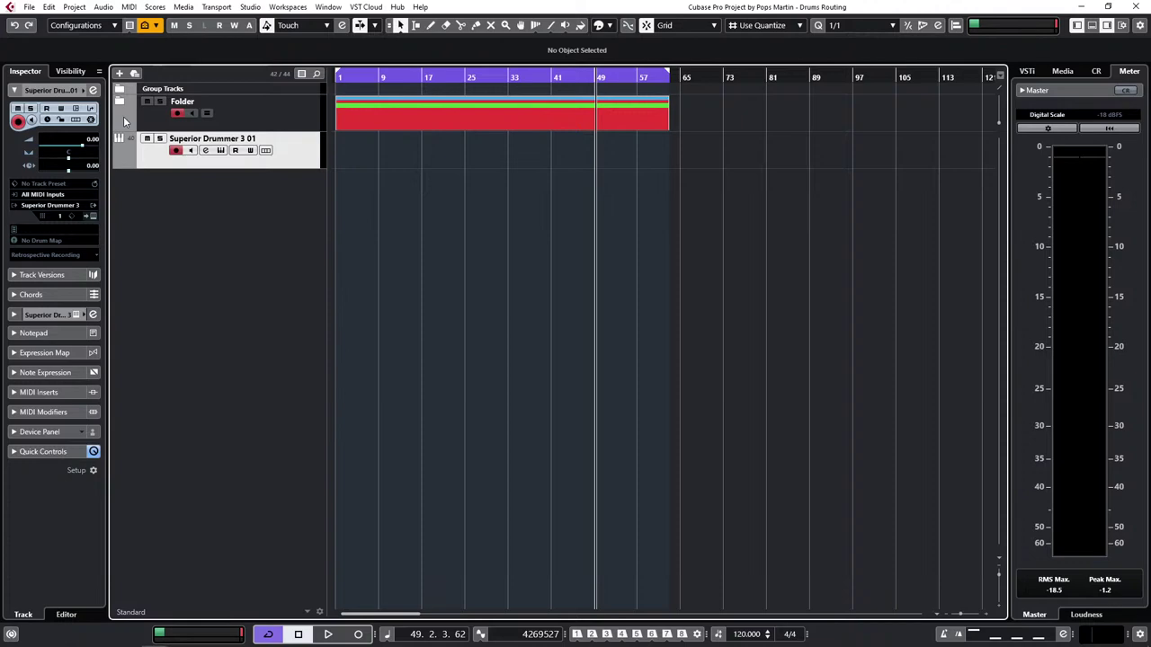
{"action": "key", "text": "F3"}
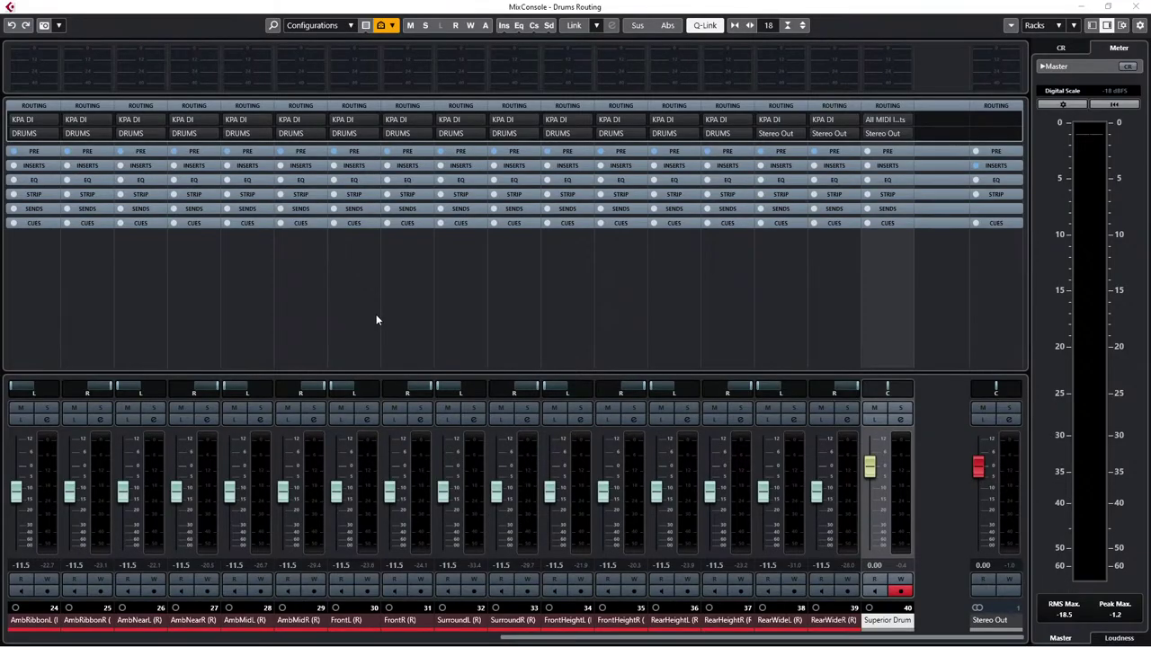
{"action": "key", "text": "F3"}
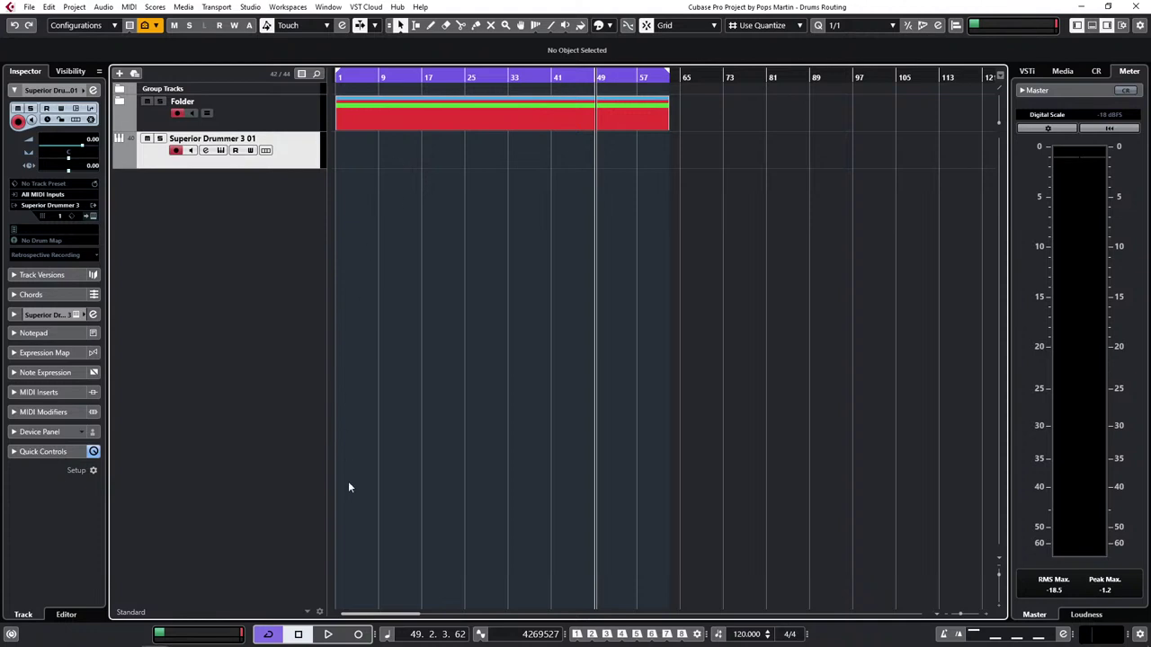
{"action": "right_click", "coordinate": [226, 187]}
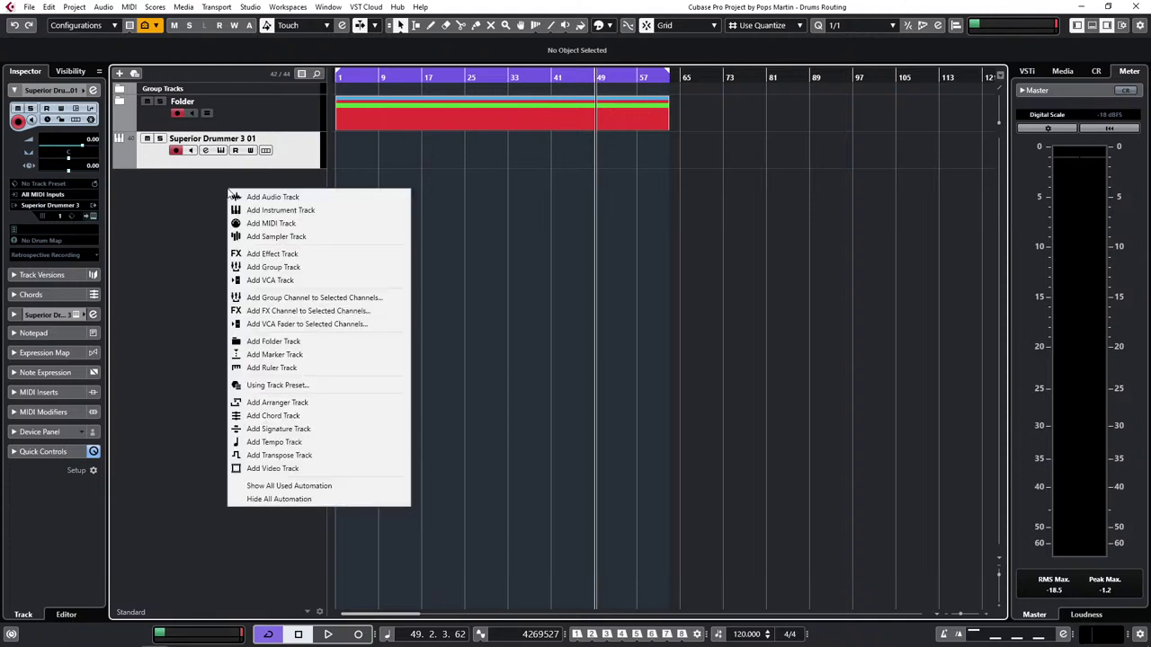
{"action": "left_click", "coordinate": [286, 198]}
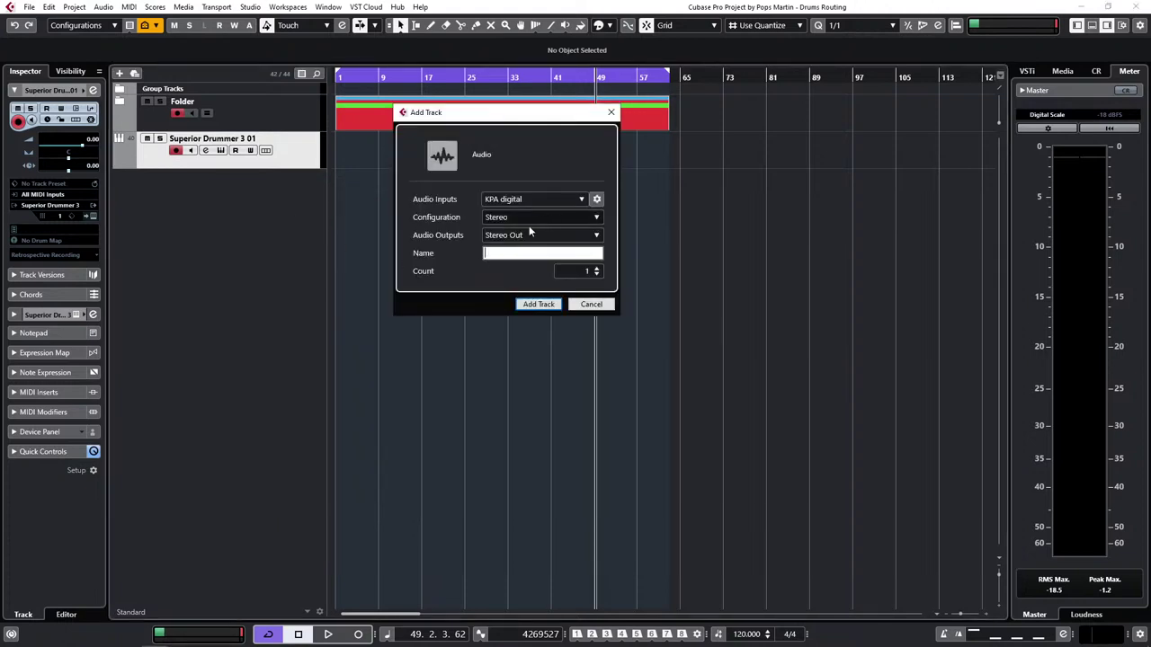
{"action": "left_click", "coordinate": [593, 304]}
{"action": "right_click", "coordinate": [215, 205]}
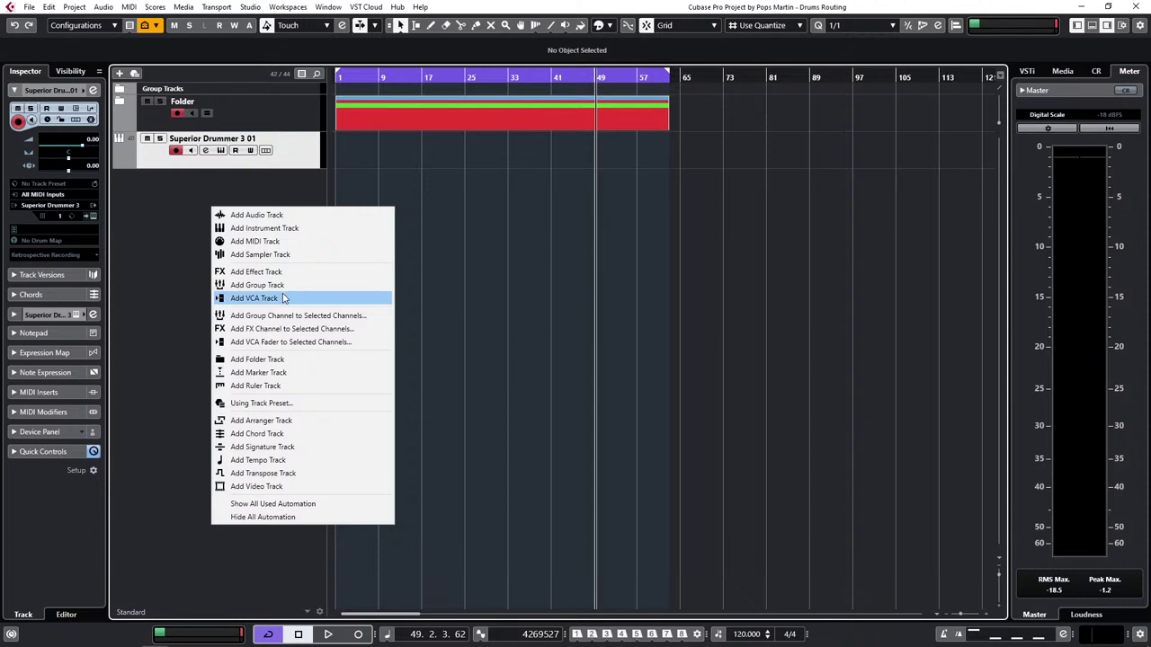
{"action": "left_click", "coordinate": [197, 224]}
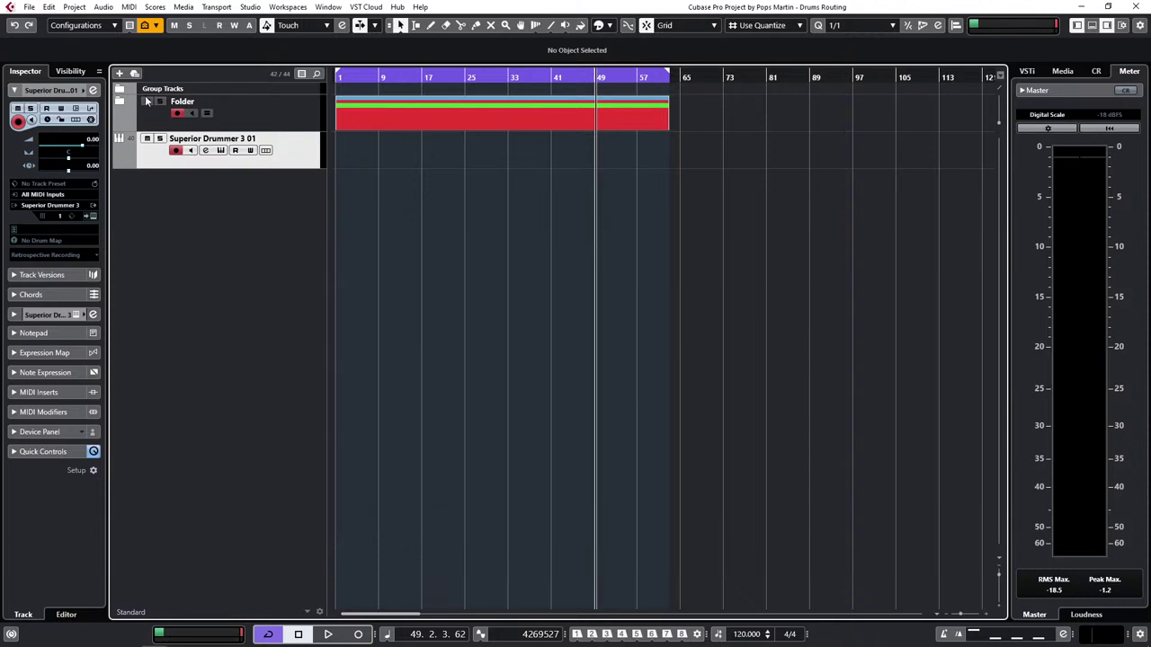
Step: Start an audio file import and browse to the _recording/test/Audio folder on the lbxSSD1 (D:) drive
{"action": "left_click", "coordinate": [29, 7]}
{"action": "mouse_move", "coordinate": [157, 180]}
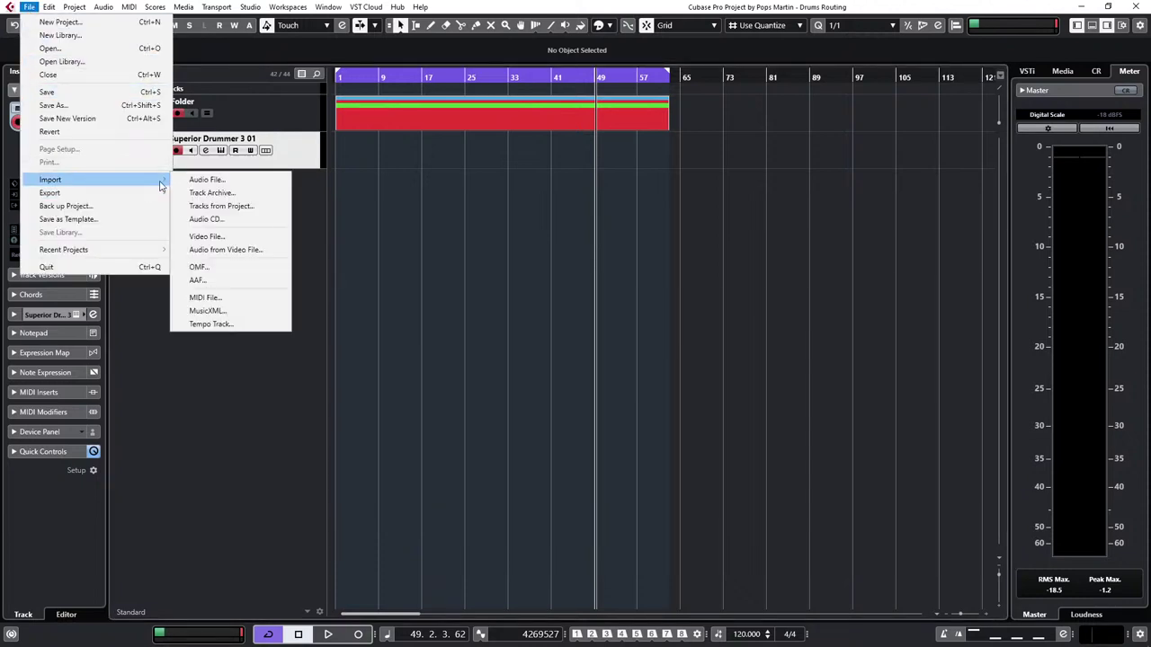
{"action": "left_click", "coordinate": [206, 179]}
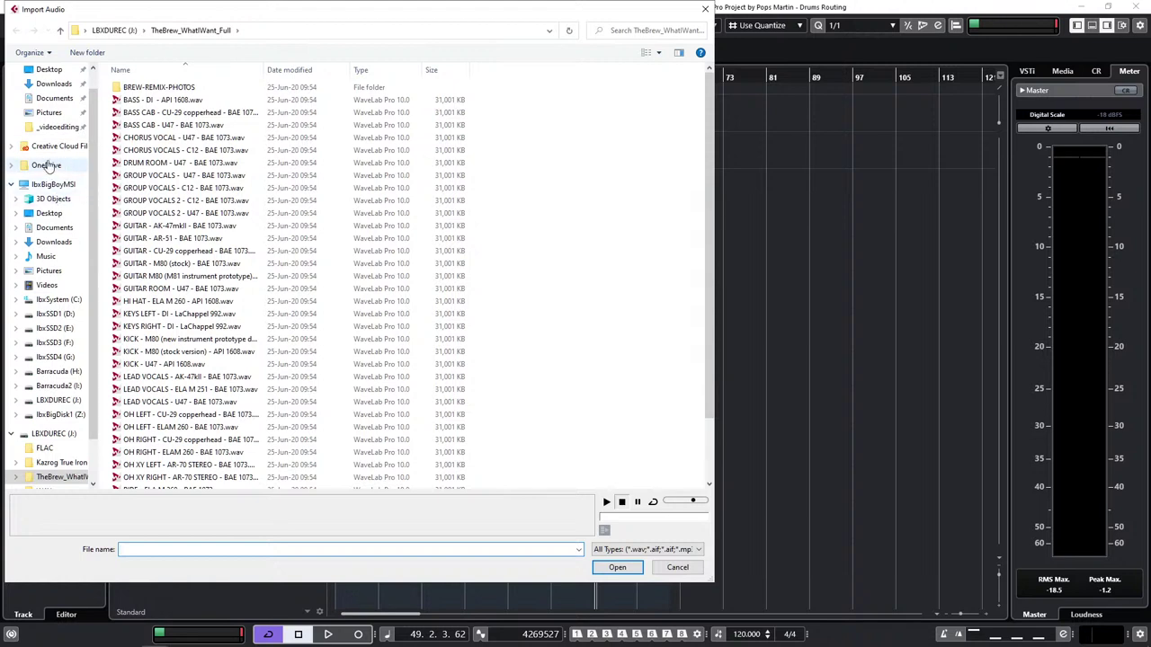
{"action": "left_click", "coordinate": [54, 314]}
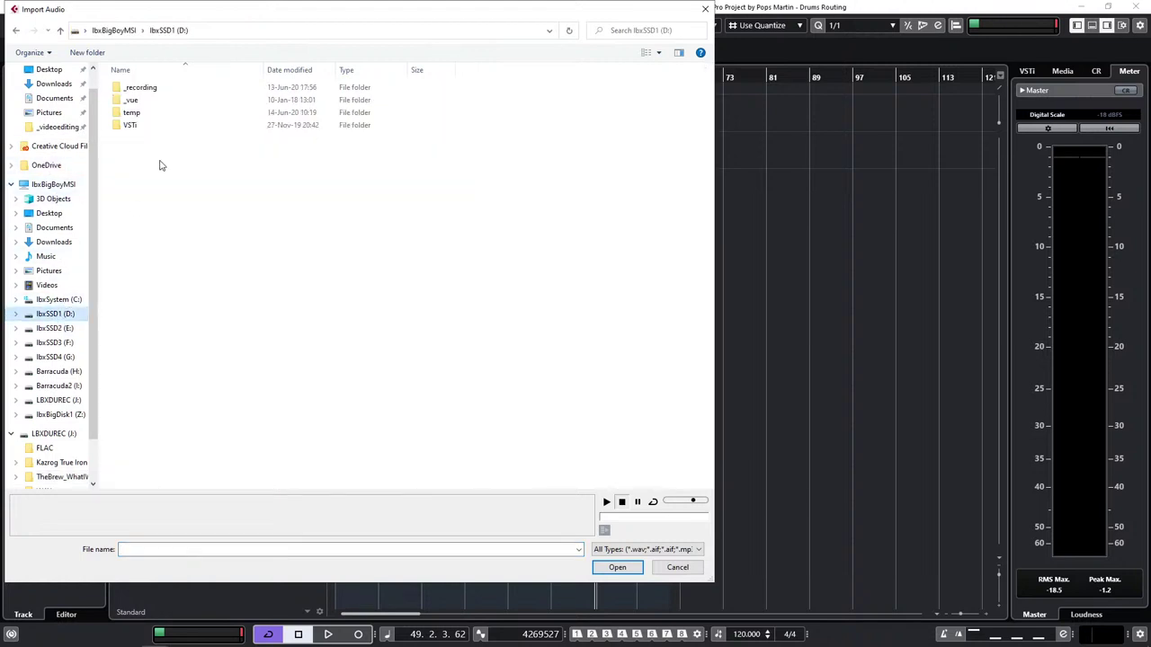
{"action": "double_click", "coordinate": [140, 88]}
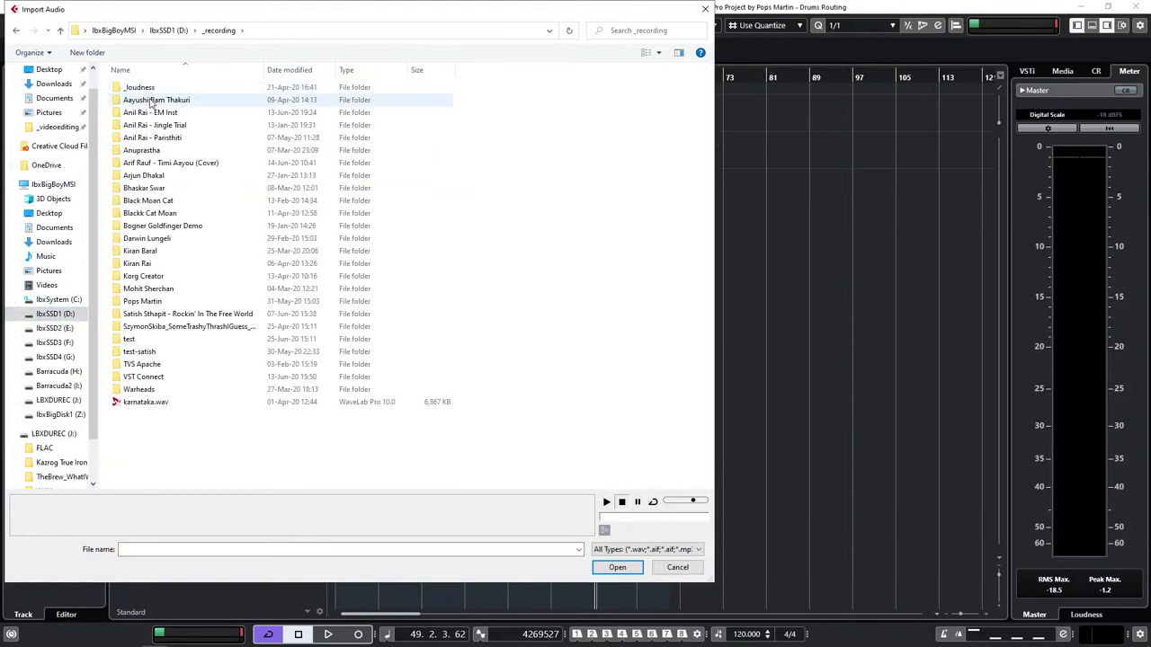
{"action": "left_click", "coordinate": [130, 340]}
{"action": "double_click", "coordinate": [130, 340]}
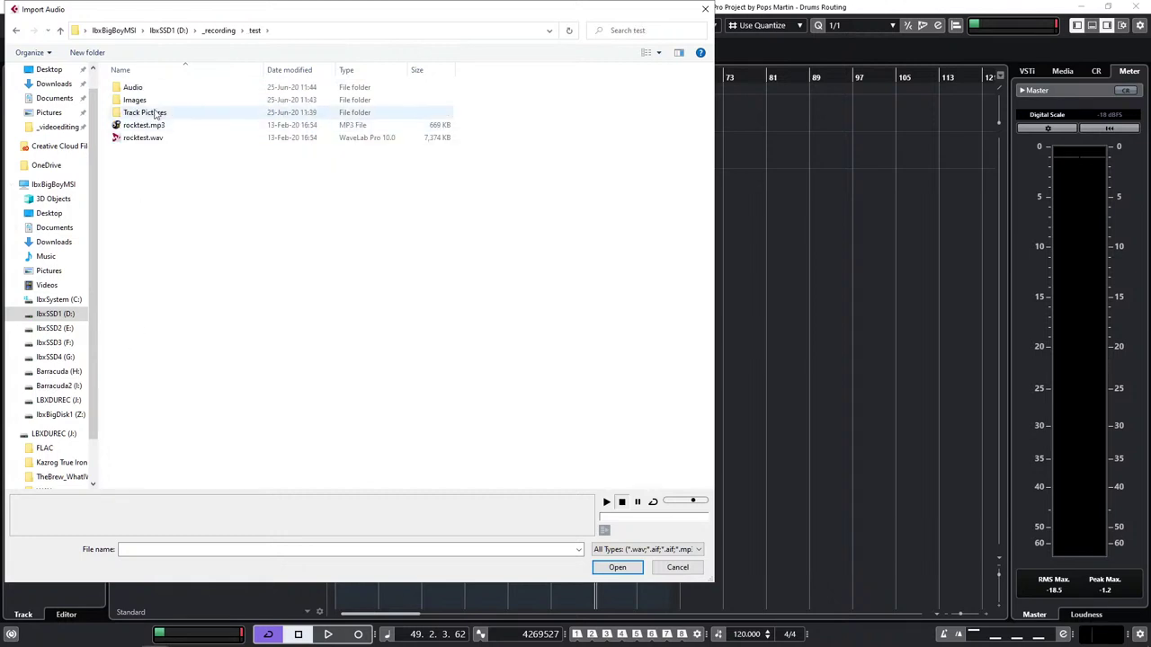
{"action": "double_click", "coordinate": [140, 90]}
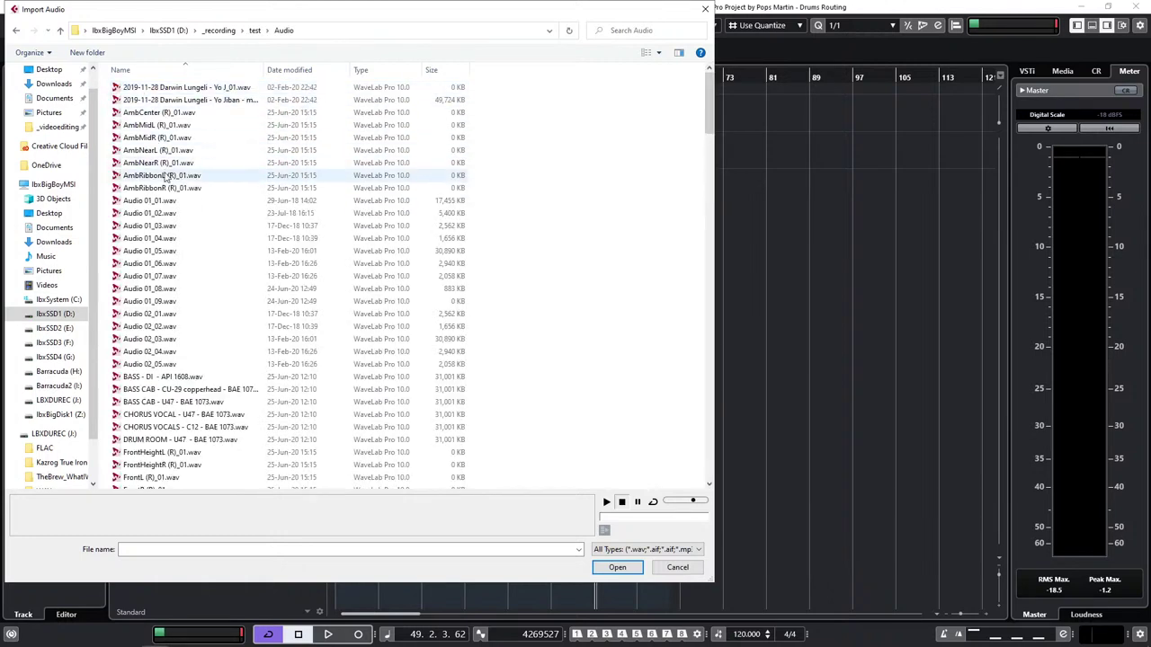
Step: Select the KICK - M80 (new instrument prototype design), KICK - M80 (stock version) and KICK - U47 API 1608 wav files for import
{"action": "scroll", "coordinate": [189, 281], "scroll_direction": "down", "scroll_amount": 6}
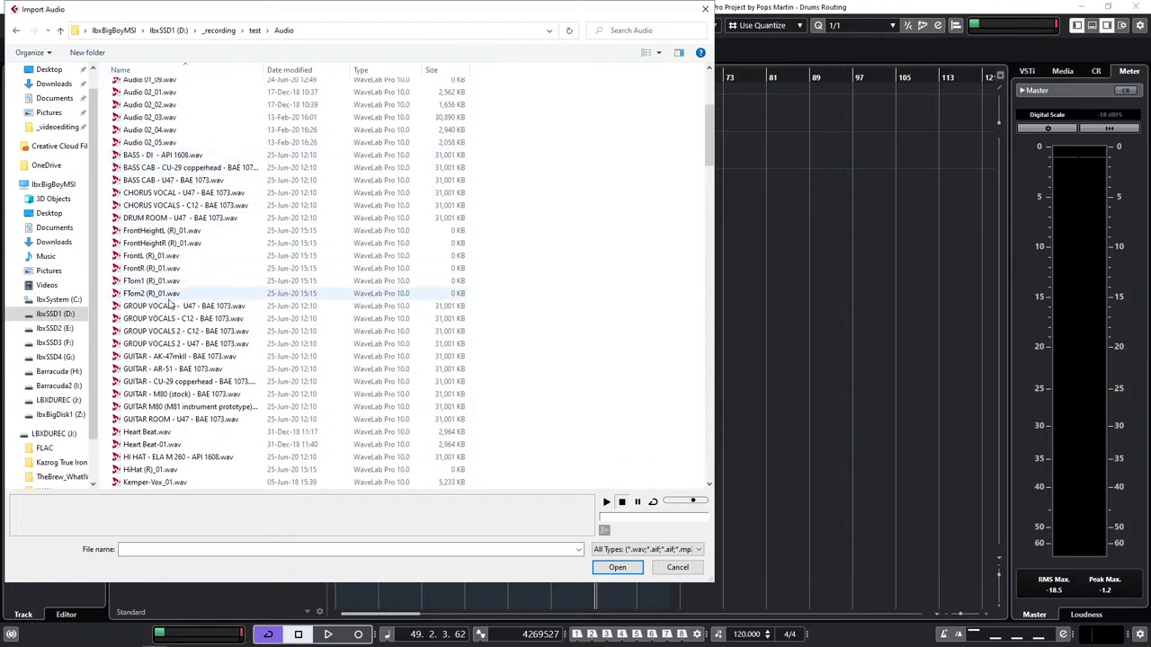
{"action": "scroll", "coordinate": [176, 387], "scroll_direction": "down", "scroll_amount": 2}
{"action": "scroll", "coordinate": [175, 386], "scroll_direction": "down", "scroll_amount": 3}
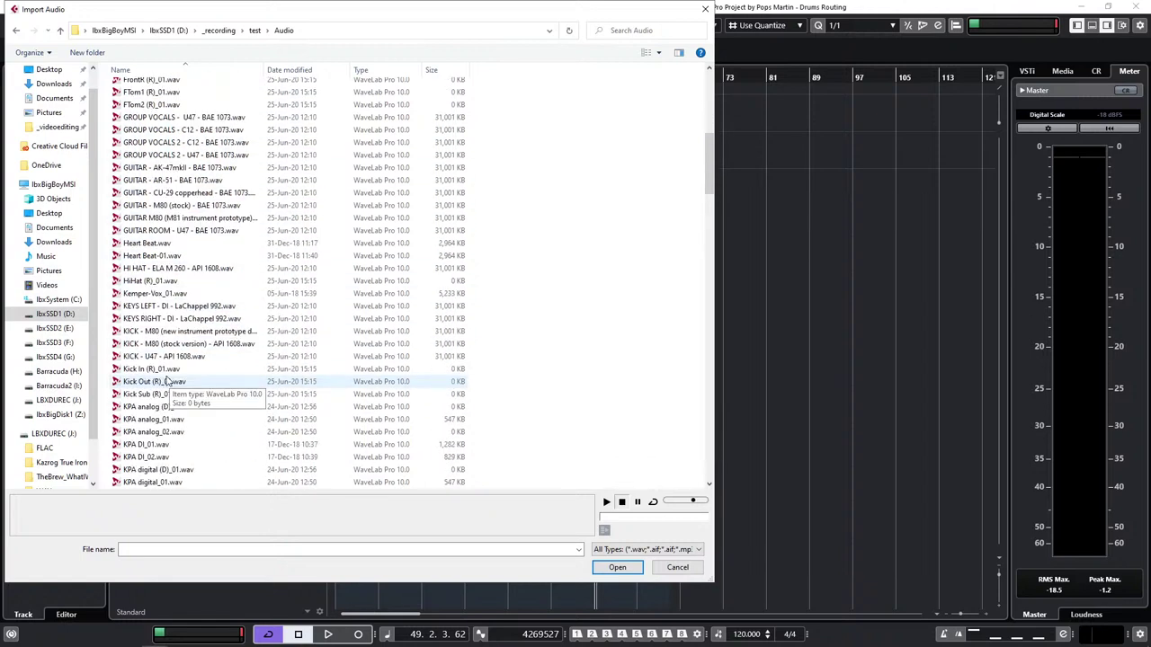
{"action": "left_click", "coordinate": [169, 332]}
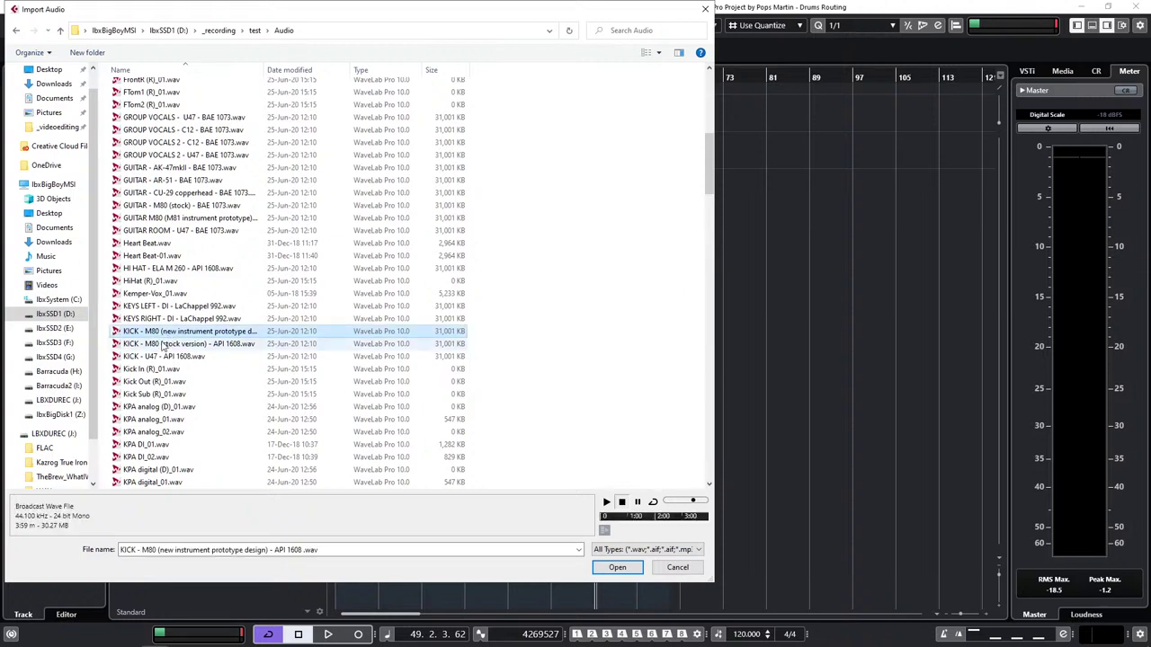
{"action": "left_click", "coordinate": [160, 357], "text": "shift"}
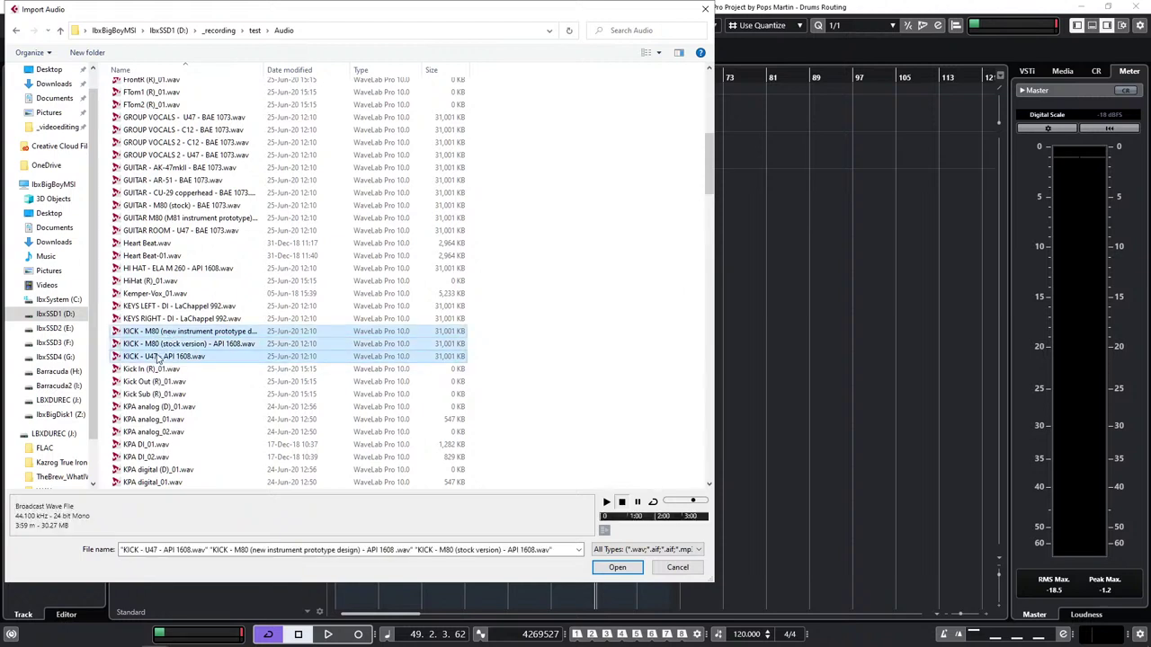
{"action": "left_click", "coordinate": [618, 568]}
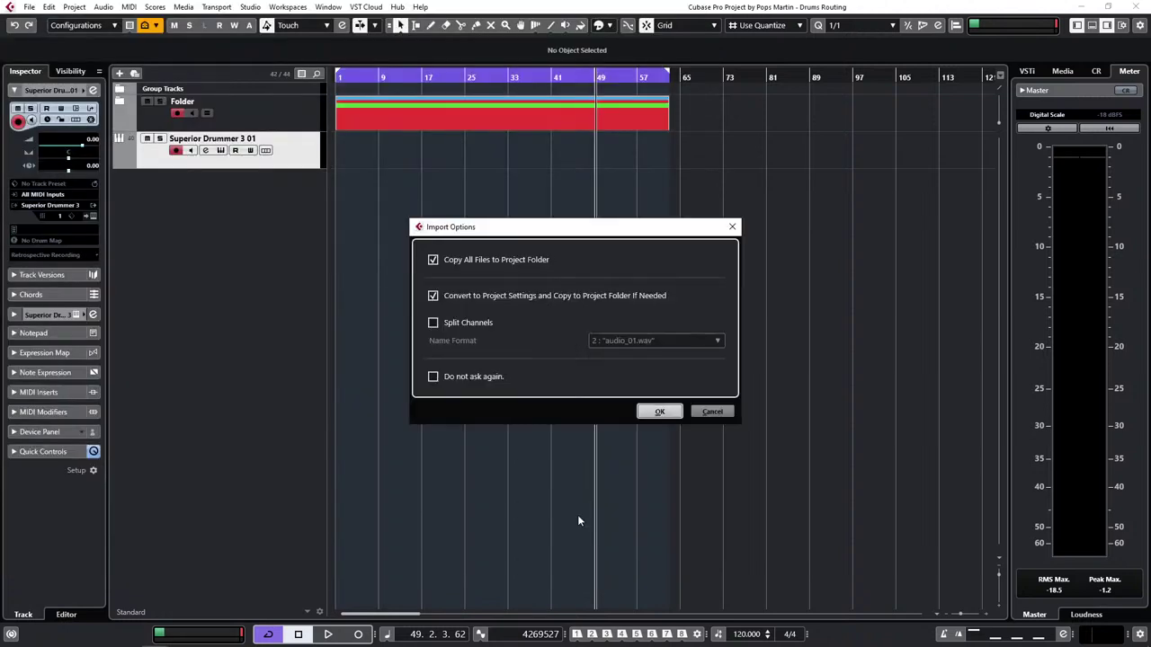
Step: Import the kick files onto different tracks, reusing the existing pool media, and move the three clips to bar 1
{"action": "left_click", "coordinate": [659, 412]}
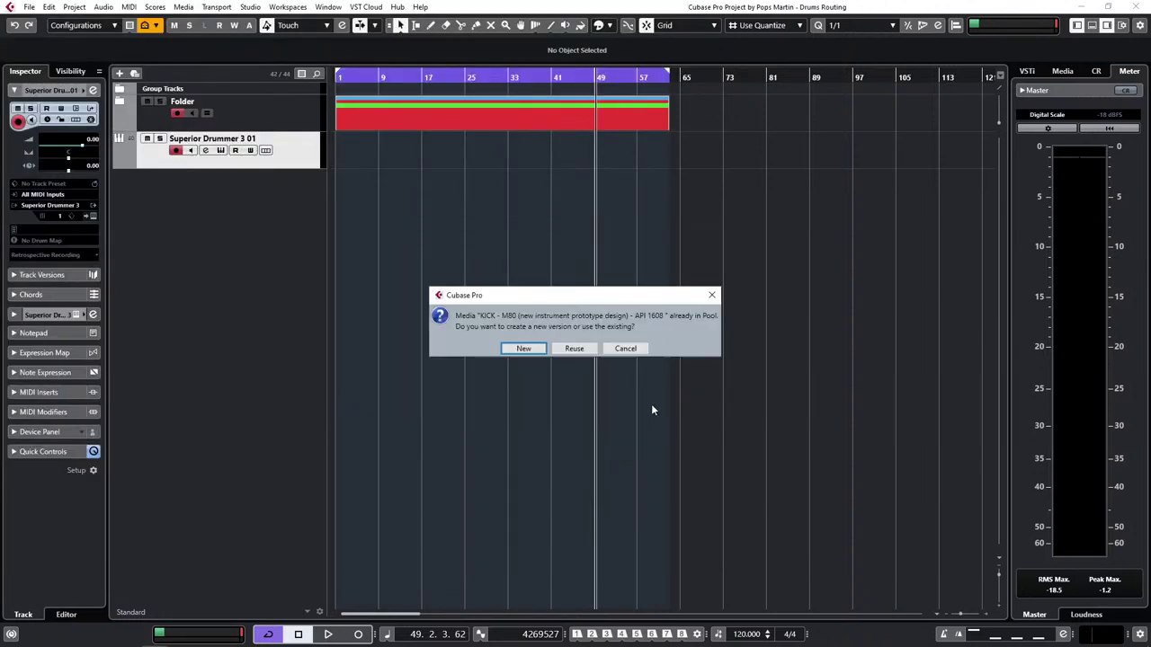
{"action": "left_click", "coordinate": [575, 352]}
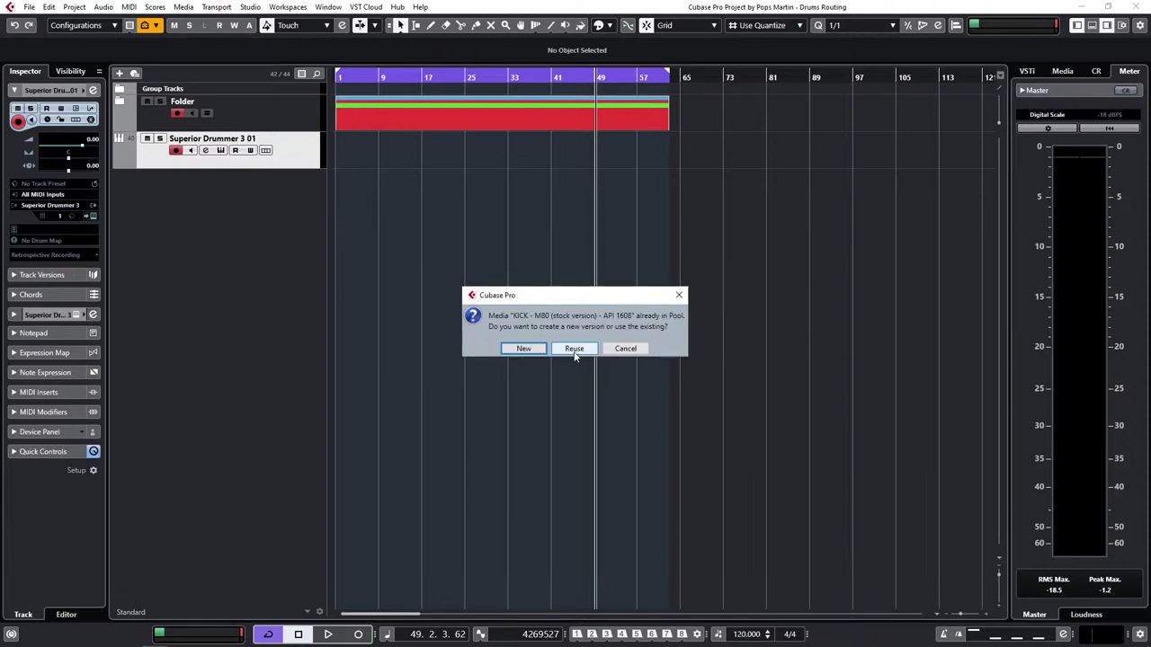
{"action": "left_click", "coordinate": [574, 352]}
{"action": "left_click", "coordinate": [575, 351]}
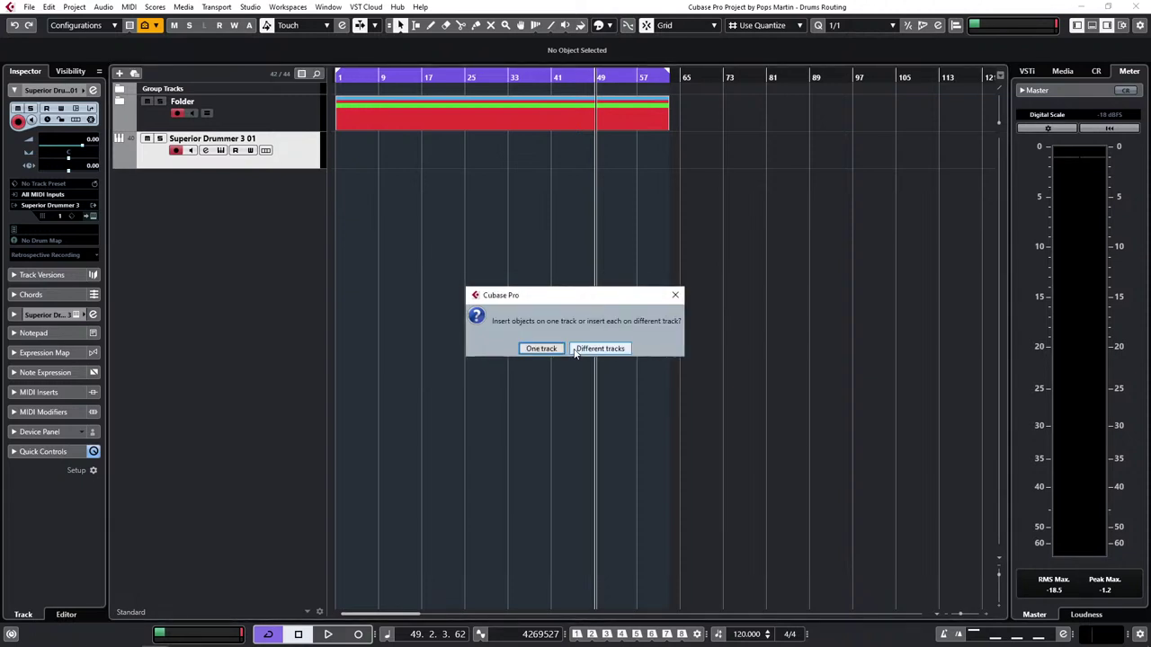
{"action": "left_click", "coordinate": [576, 351]}
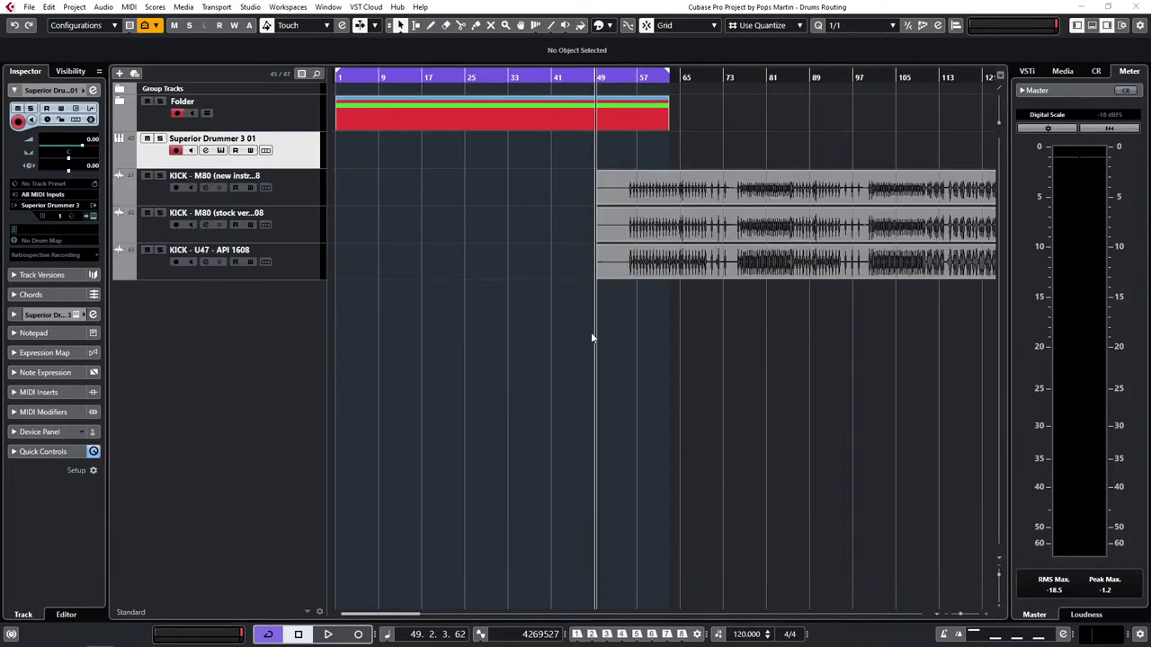
{"action": "left_click_drag", "start_coordinate": [676, 263], "coordinate": [650, 158]}
{"action": "left_click_drag", "start_coordinate": [701, 192], "coordinate": [403, 192]}
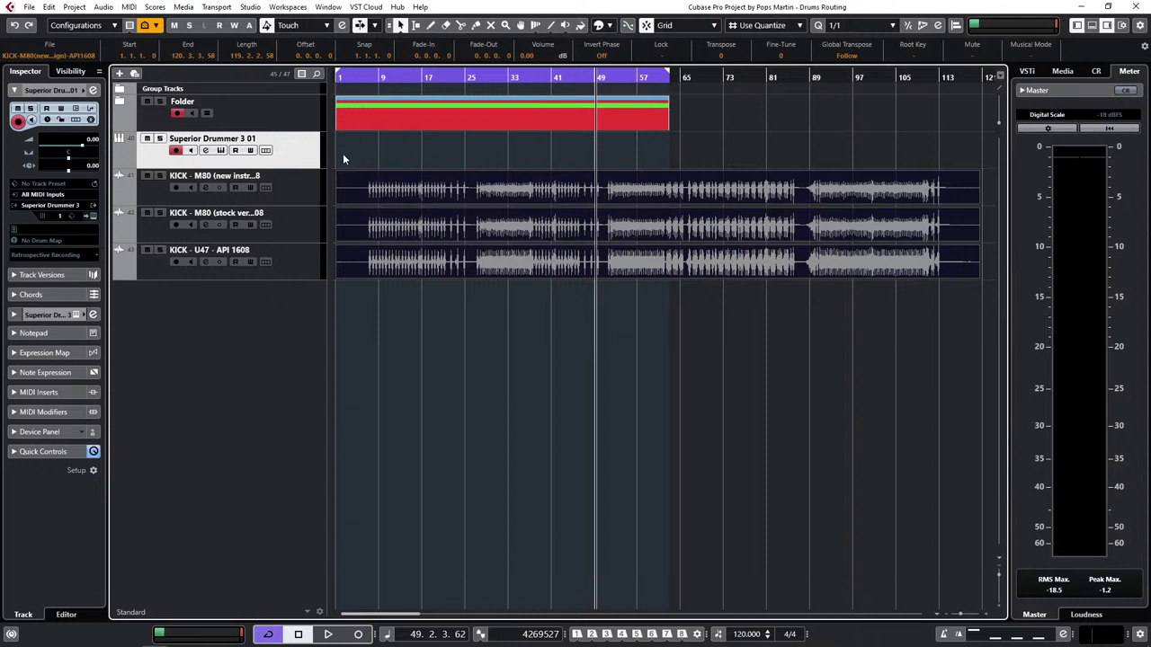
Step: Delete the Superior Drummer 3 01 instrument track from the project
{"action": "right_click", "coordinate": [281, 147]}
{"action": "key", "text": "Escape"}
{"action": "key", "text": "Delete"}
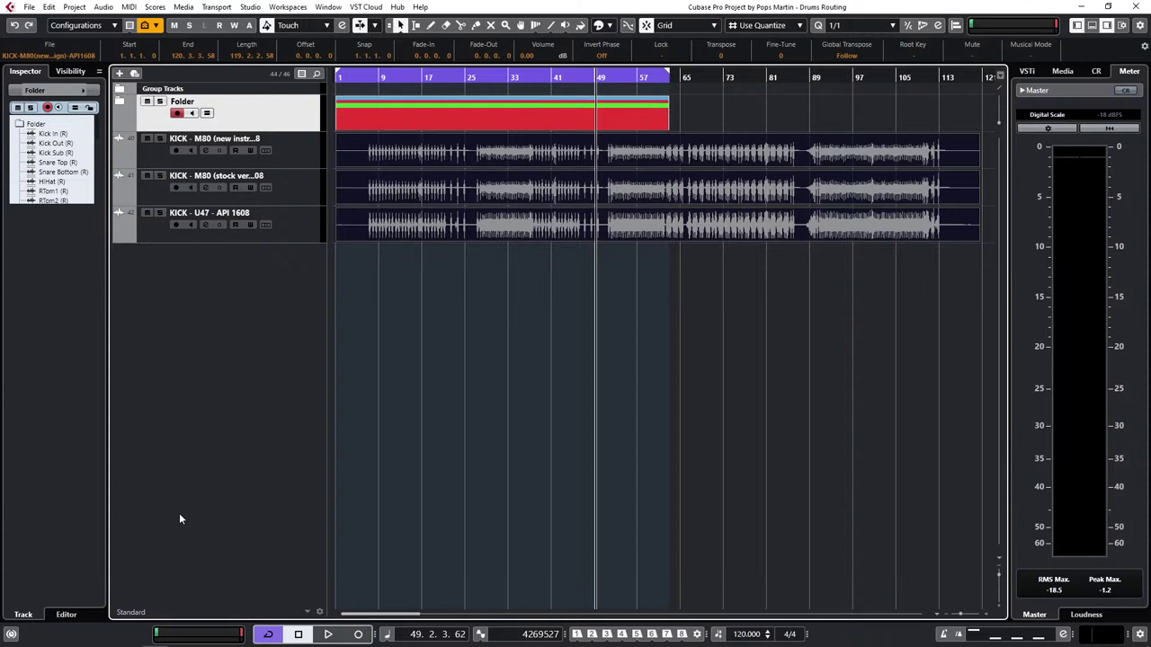
Step: Open the MixConsole and add Channel Latency to its window layout
{"action": "mouse_move", "coordinate": [993, 640]}
{"action": "key", "text": "F3"}
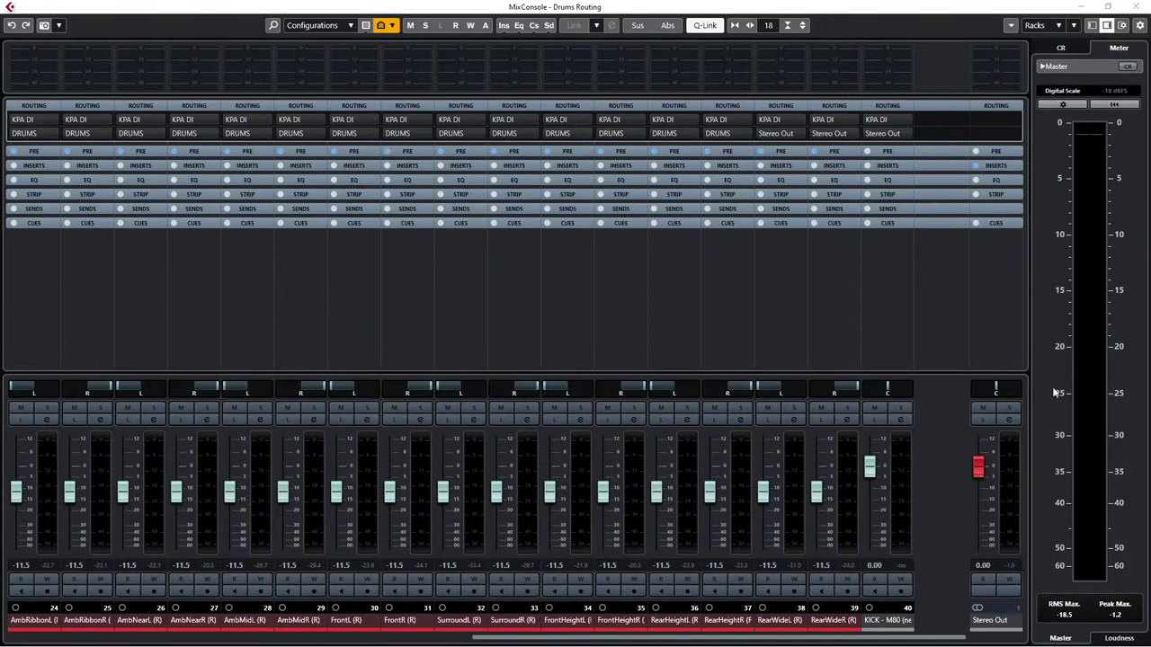
{"action": "left_click", "coordinate": [1122, 26]}
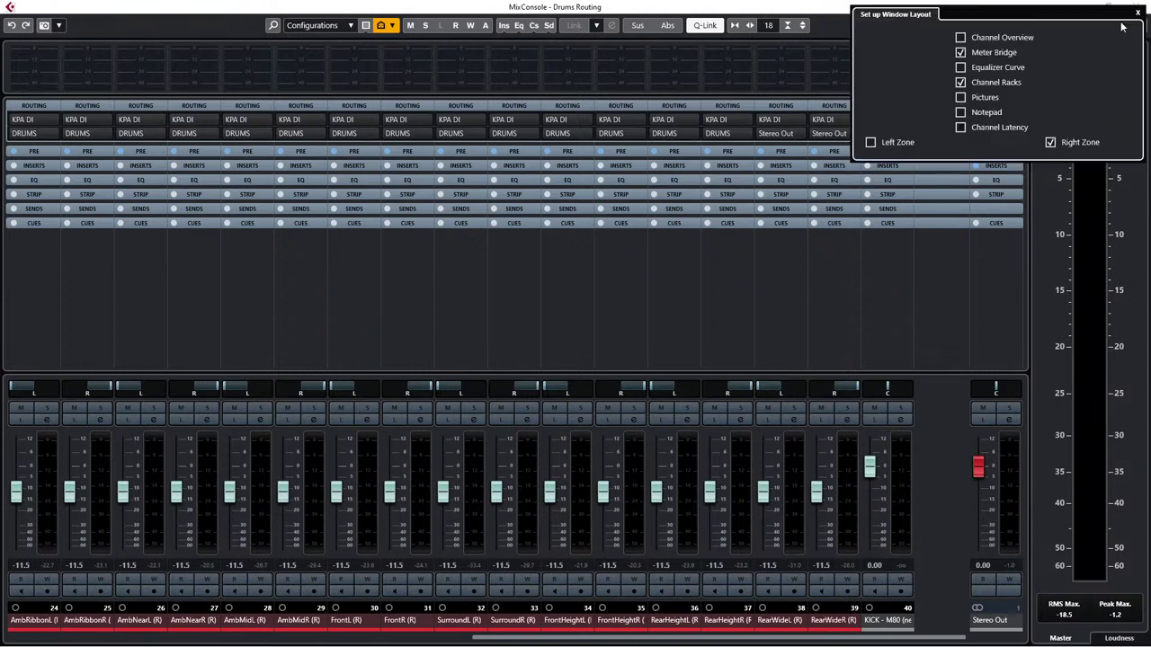
{"action": "left_click", "coordinate": [961, 129]}
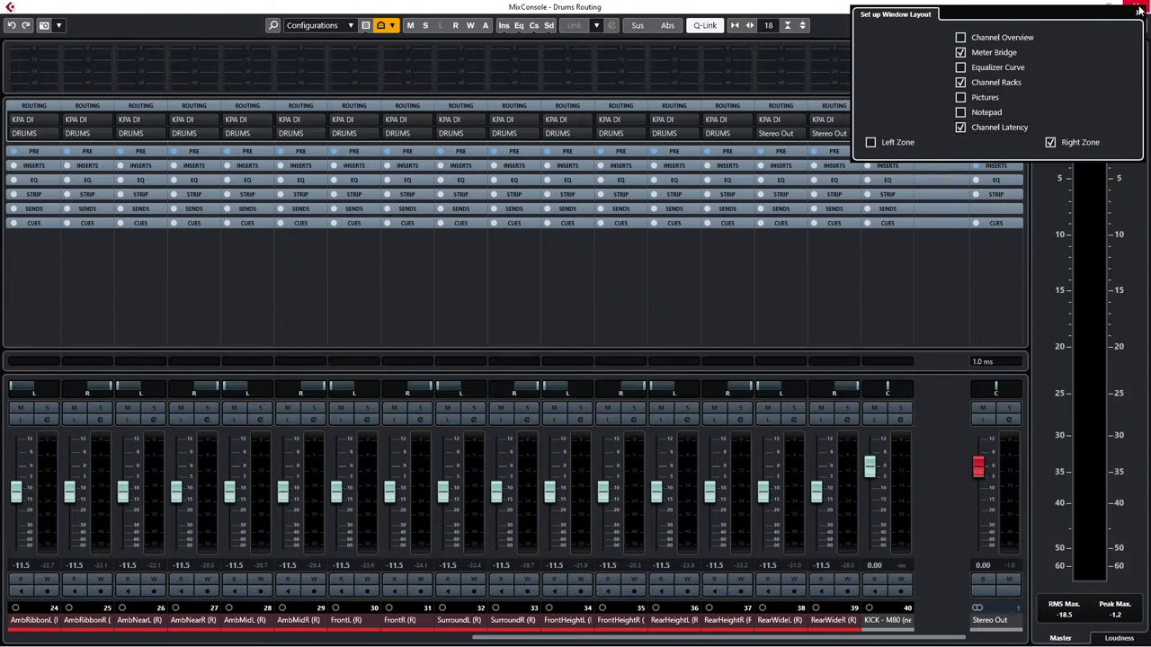
{"action": "left_click", "coordinate": [553, 340]}
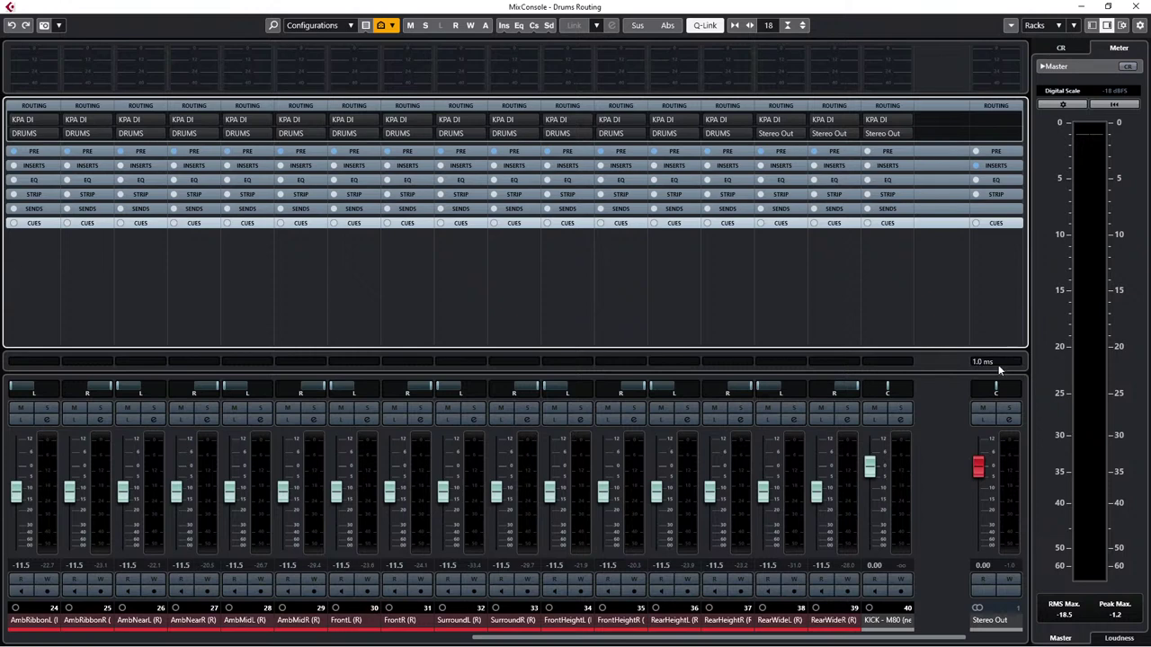
Step: Expand the inserts and inspect the latency mode of FabFilter Pro-Q 3 on Stereo Out, then close its editor
{"action": "left_click", "coordinate": [995, 167]}
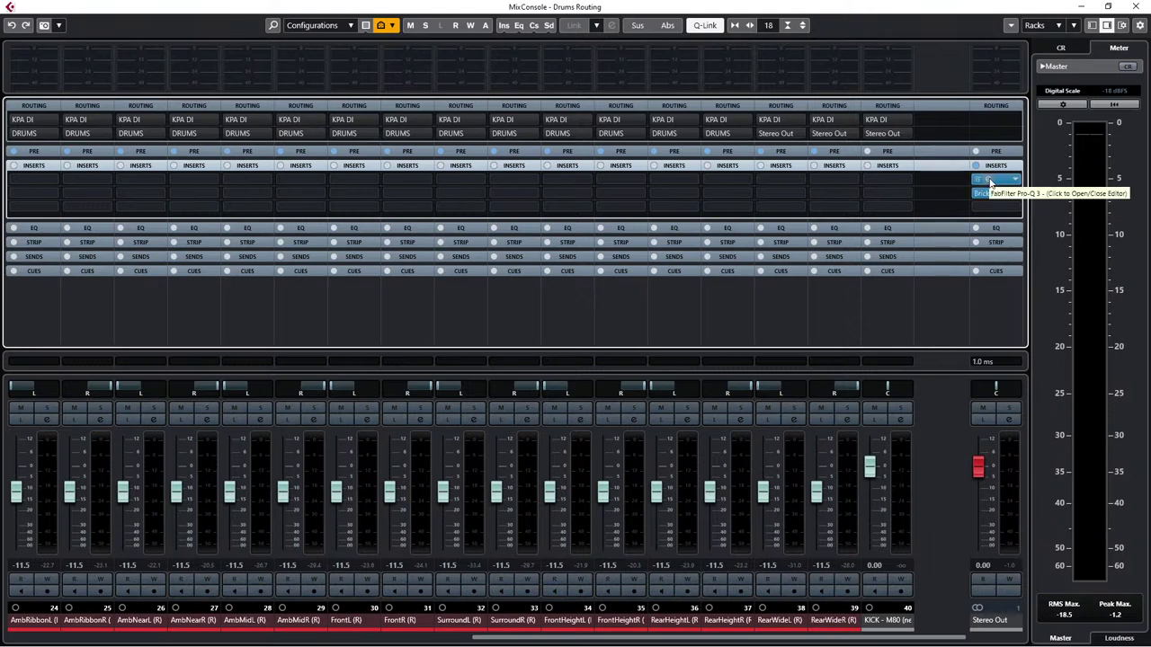
{"action": "left_click", "coordinate": [990, 181]}
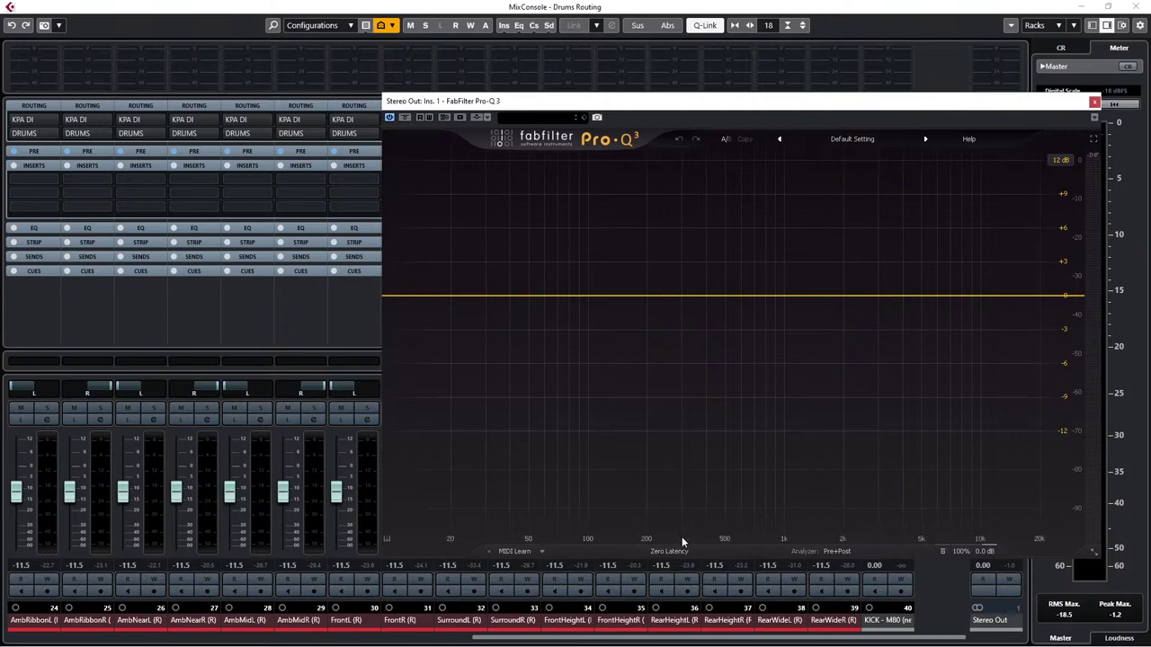
{"action": "left_click", "coordinate": [1095, 102]}
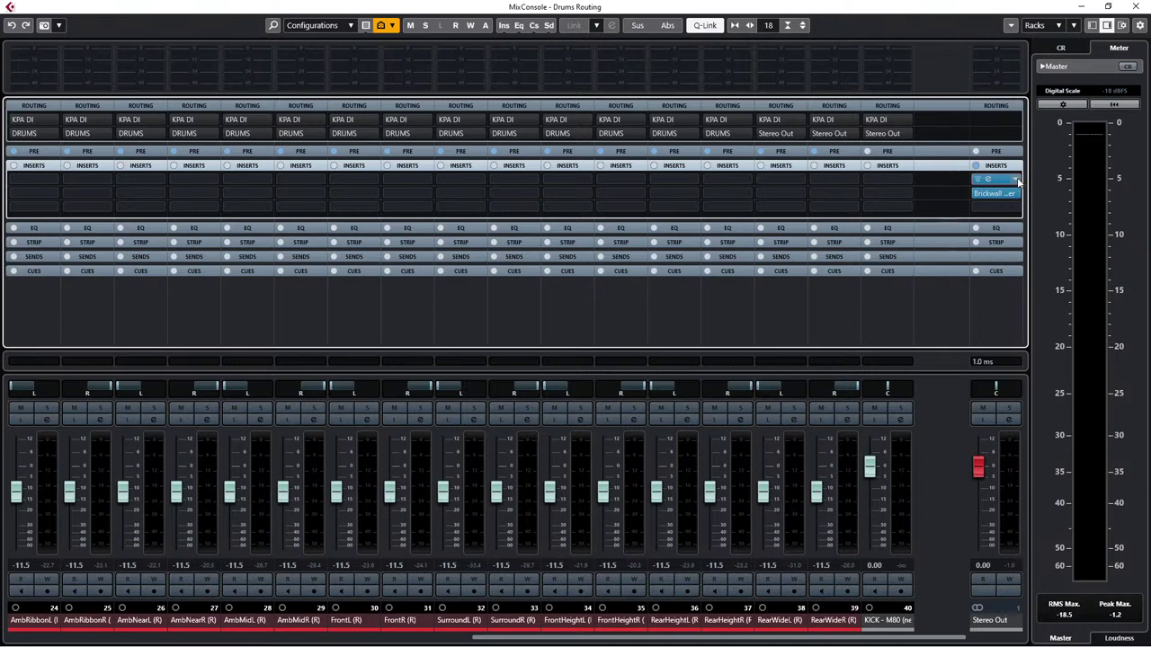
Step: Remove the FabFilter Pro-Q 3 and Brickwall Limiter inserts from the Stereo Out channel
{"action": "left_click", "coordinate": [1007, 179]}
{"action": "left_click", "coordinate": [1011, 197]}
{"action": "left_click", "coordinate": [1016, 193]}
{"action": "left_click", "coordinate": [1005, 219]}
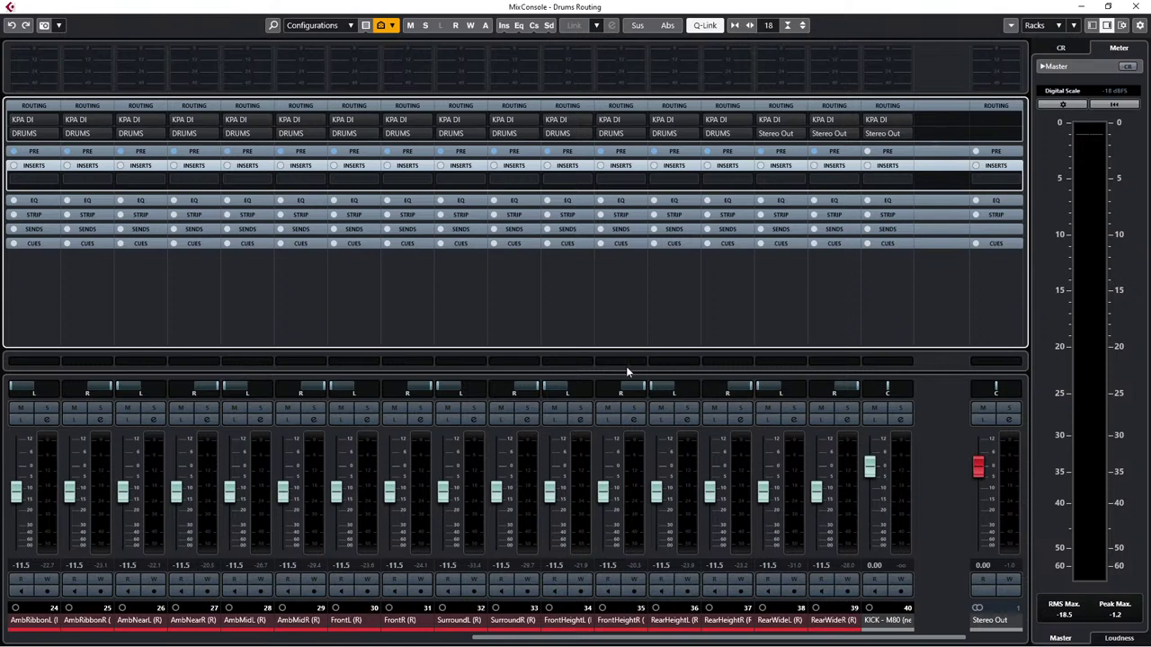
Step: Insert FabFilter Pro-Q 3 on the FrontHeightL (R) channel and resize its editor to Medium, clear of the channel's latency display
{"action": "left_click", "coordinate": [585, 181]}
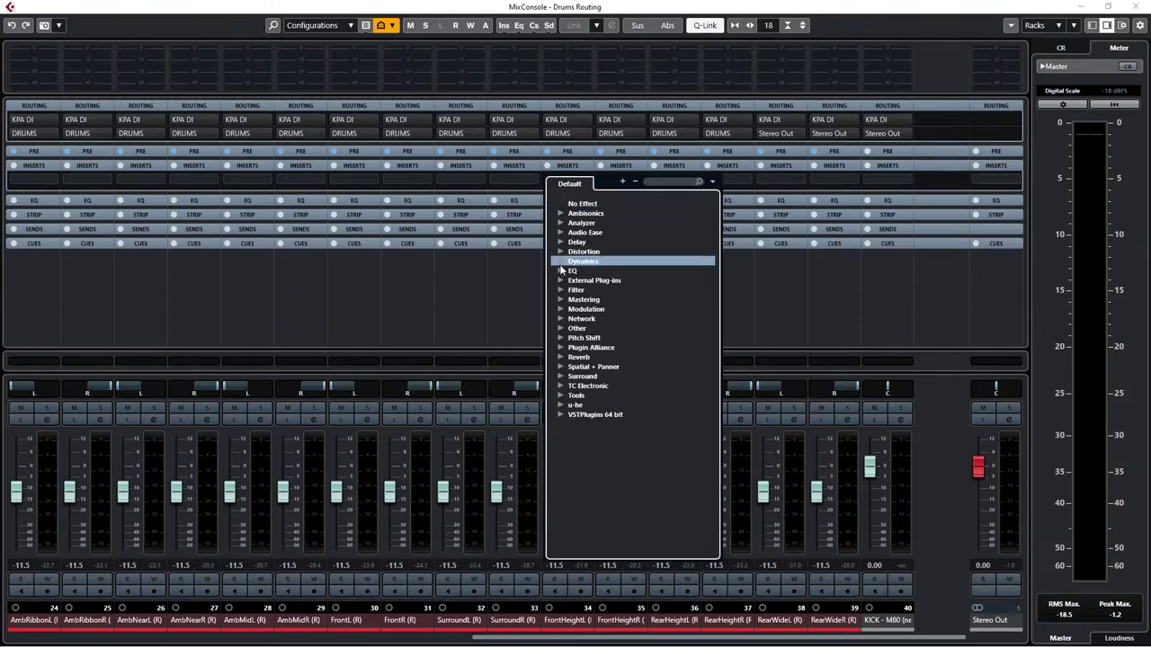
{"action": "left_click", "coordinate": [563, 272]}
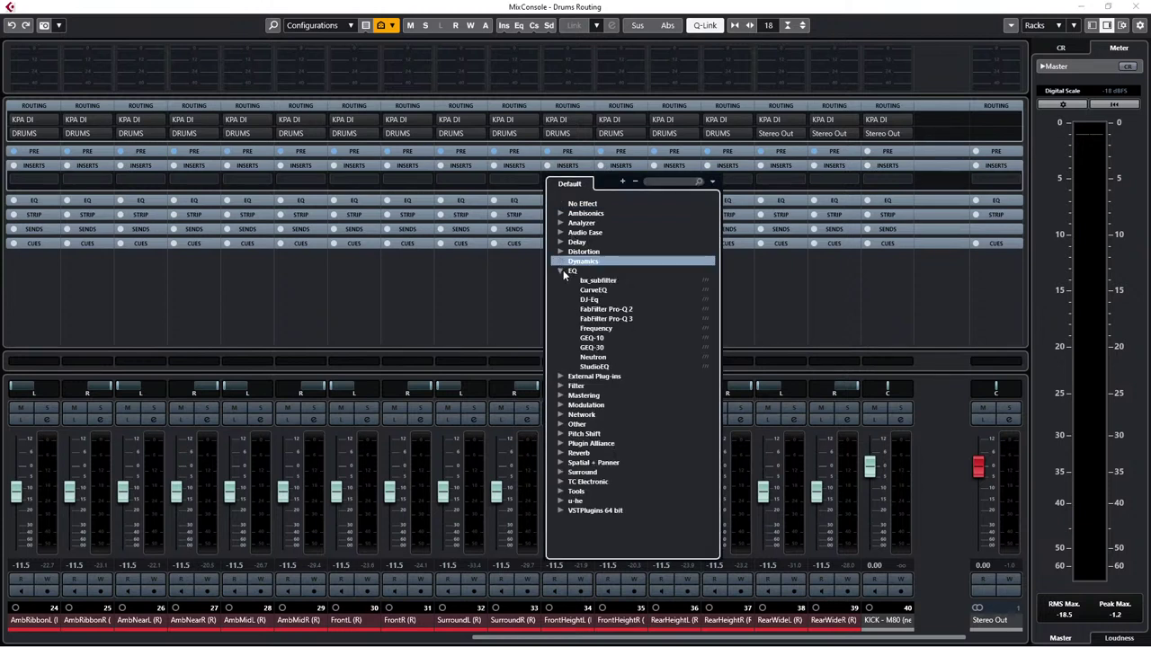
{"action": "left_click", "coordinate": [600, 319]}
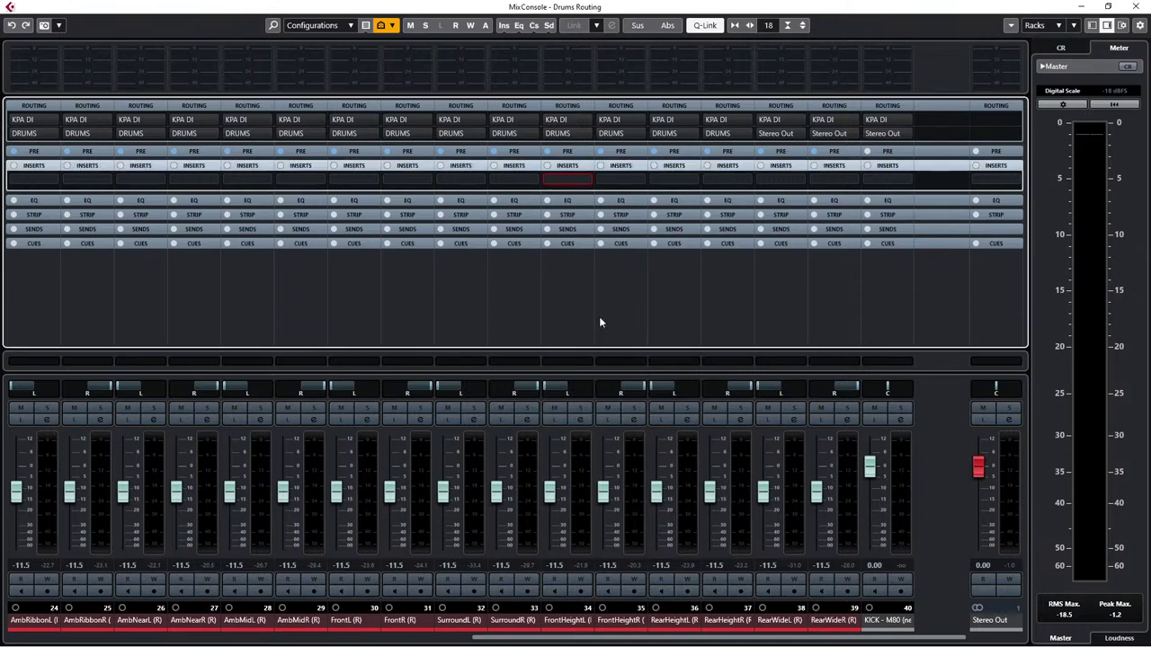
{"action": "left_click_drag", "start_coordinate": [631, 112], "coordinate": [271, 43]}
{"action": "left_click", "coordinate": [737, 482]}
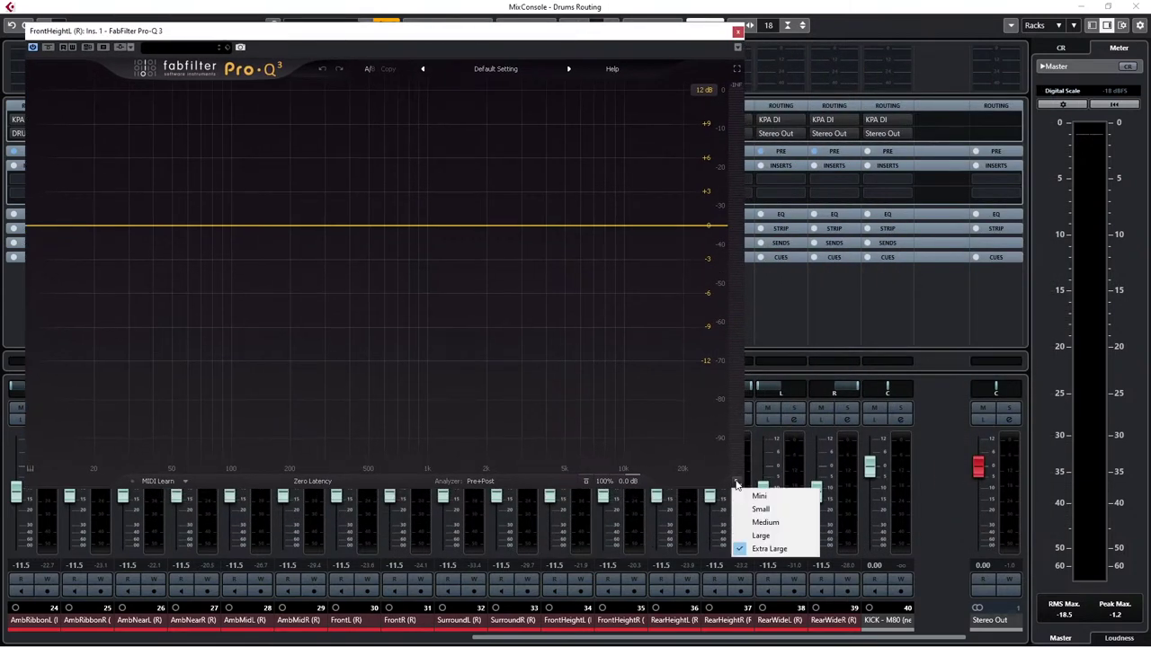
{"action": "left_click", "coordinate": [791, 522]}
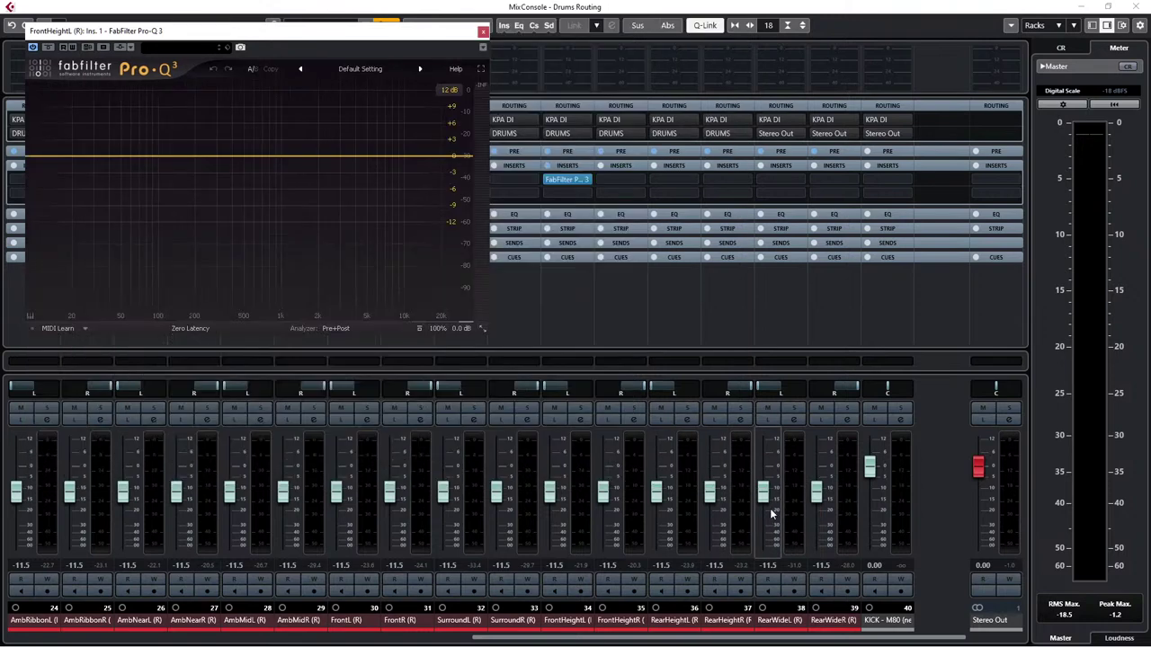
{"action": "left_click_drag", "start_coordinate": [296, 33], "coordinate": [343, 95]}
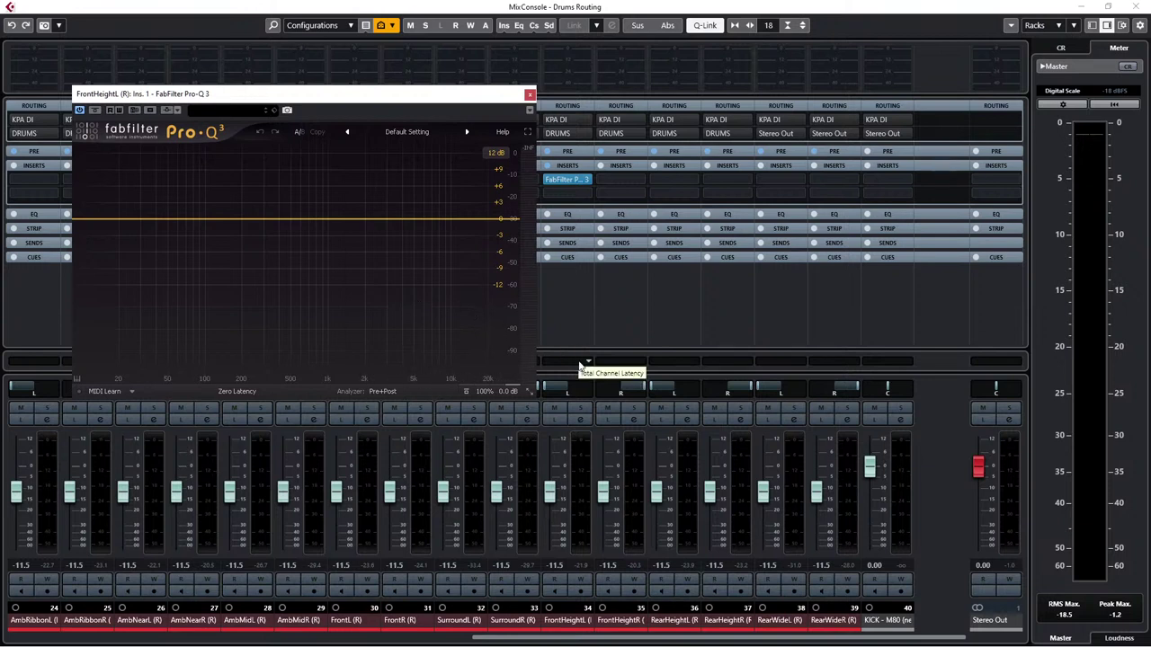
Step: Shape a three-band curve in Pro-Q 3: boost about 5 dB near 90 Hz, cut about 9 dB near 900 Hz, boost about 10 dB near 8.5 kHz
{"action": "left_click", "coordinate": [207, 219]}
{"action": "left_click_drag", "start_coordinate": [207, 218], "coordinate": [200, 192]}
{"action": "left_click_drag", "start_coordinate": [316, 220], "coordinate": [319, 270]}
{"action": "left_click_drag", "start_coordinate": [436, 221], "coordinate": [442, 167]}
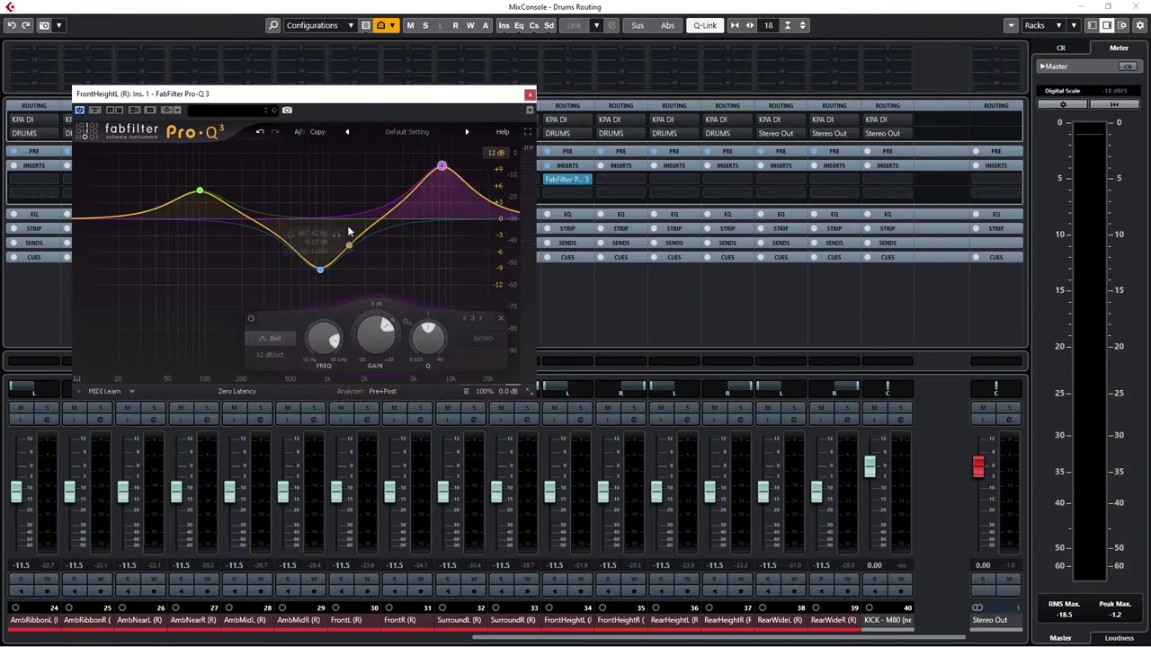
{"action": "left_click", "coordinate": [317, 159]}
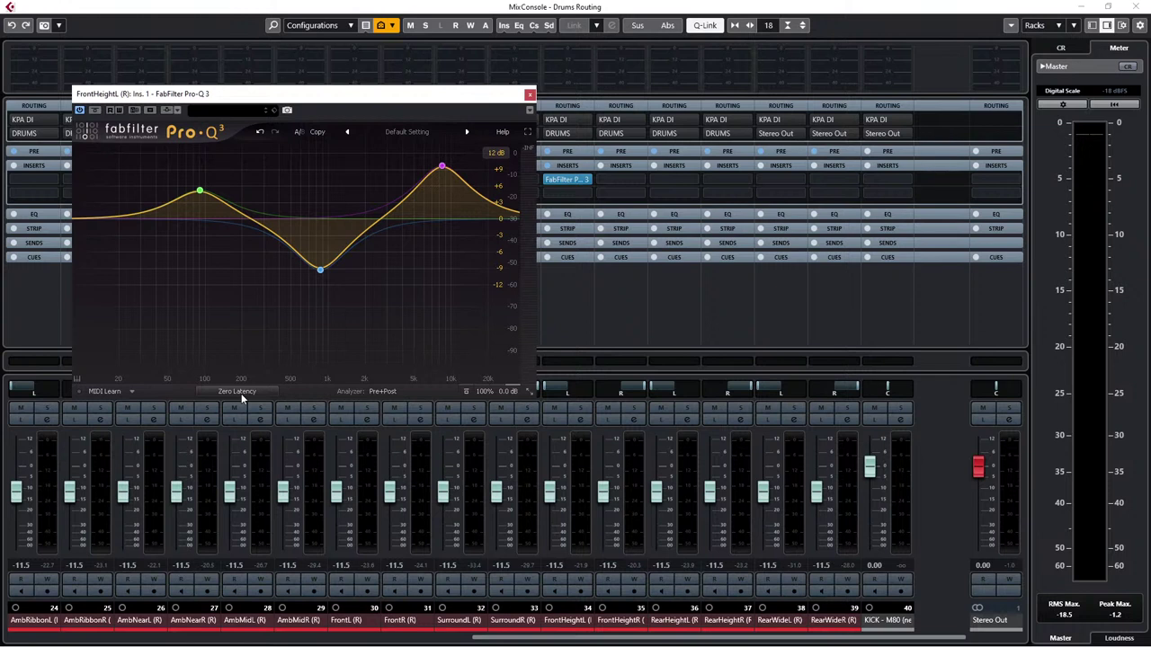
Step: Set the Pro-Q 3 processing mode to Linear Phase and check the FrontHeightL (R) channel's latency
{"action": "mouse_move", "coordinate": [321, 269]}
{"action": "left_click", "coordinate": [237, 392]}
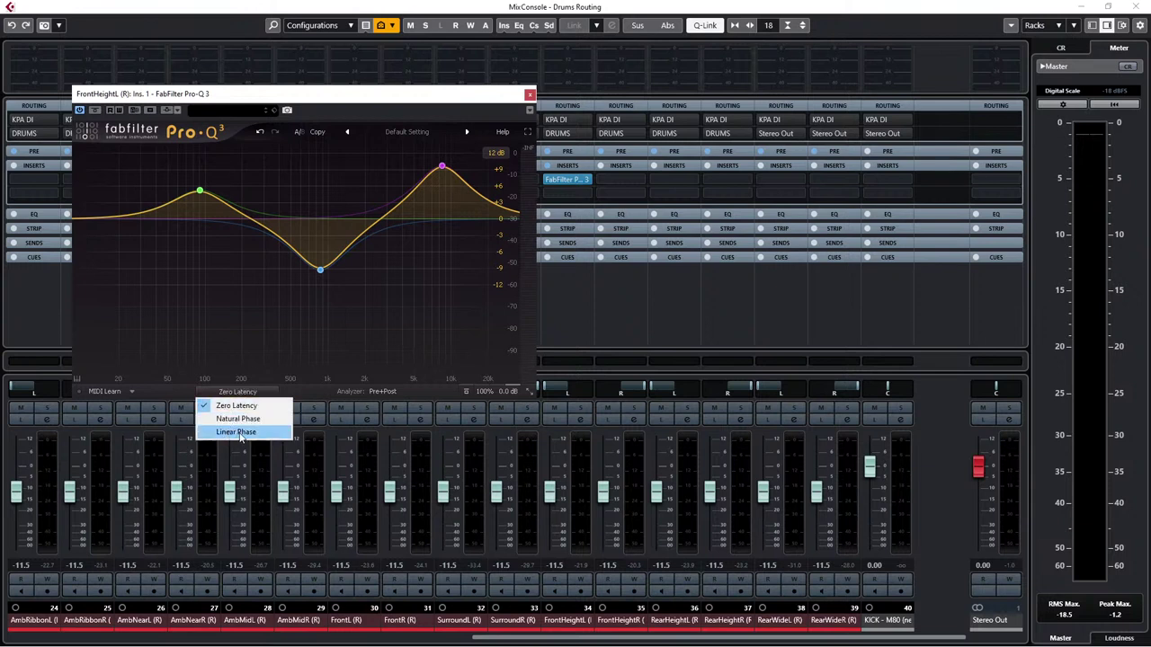
{"action": "left_click", "coordinate": [223, 432]}
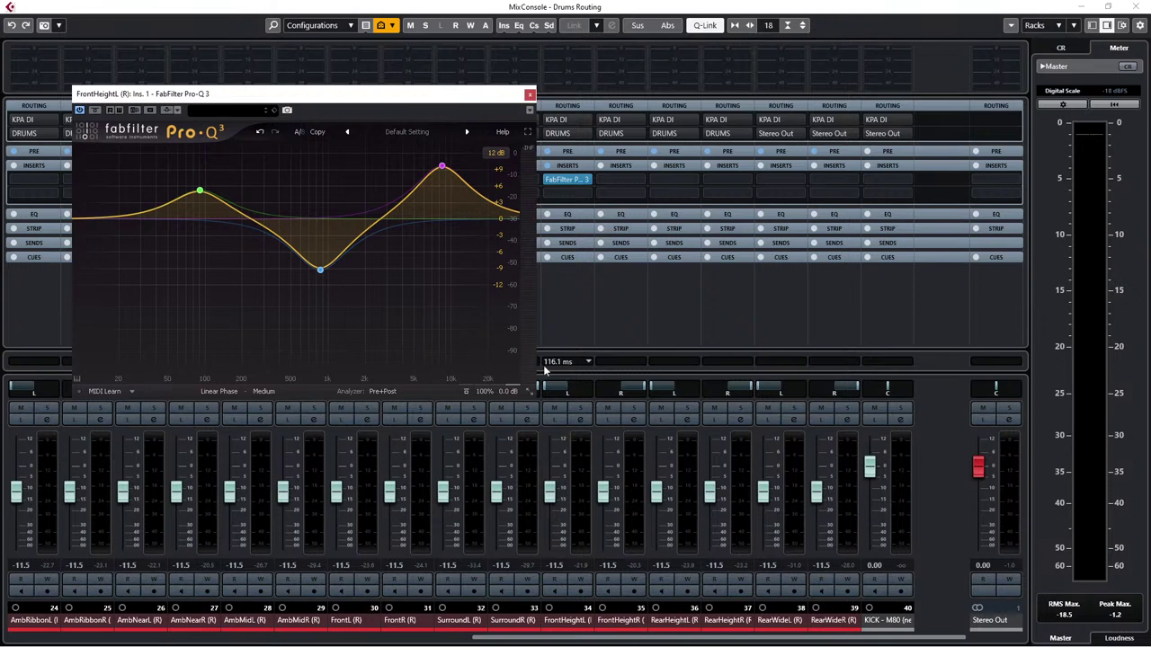
Step: Set the Pro-Q 3 linear-phase resolution to Maximum and move its editor farther from the FrontHeightL (R) channel strip
{"action": "left_click", "coordinate": [264, 391]}
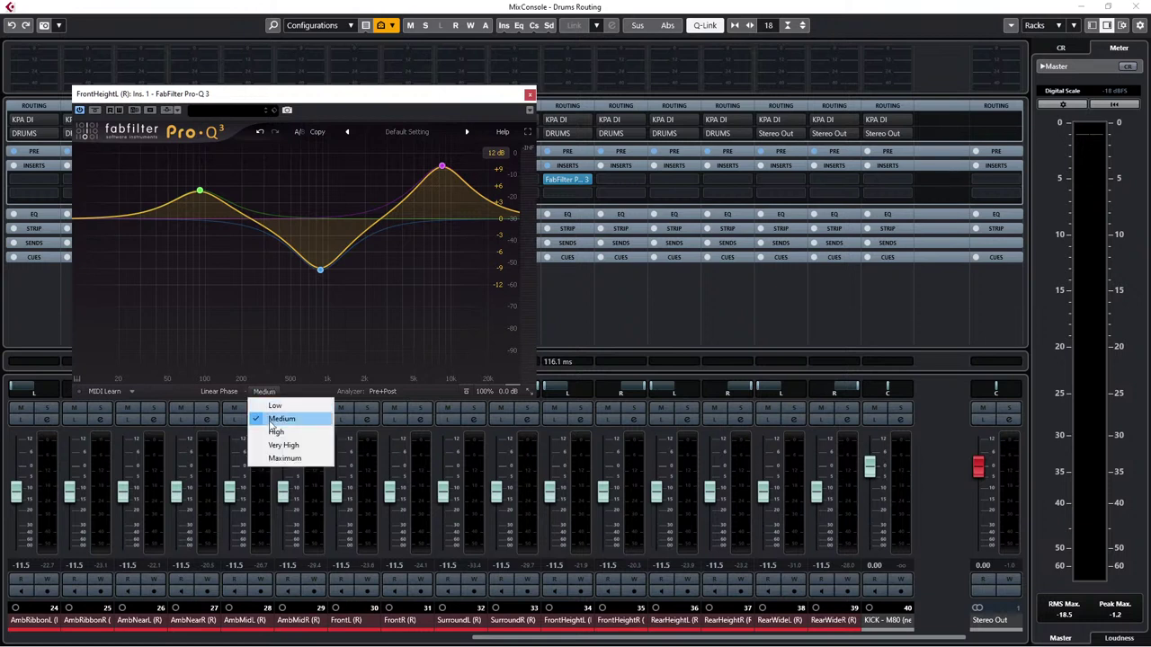
{"action": "left_click", "coordinate": [285, 458]}
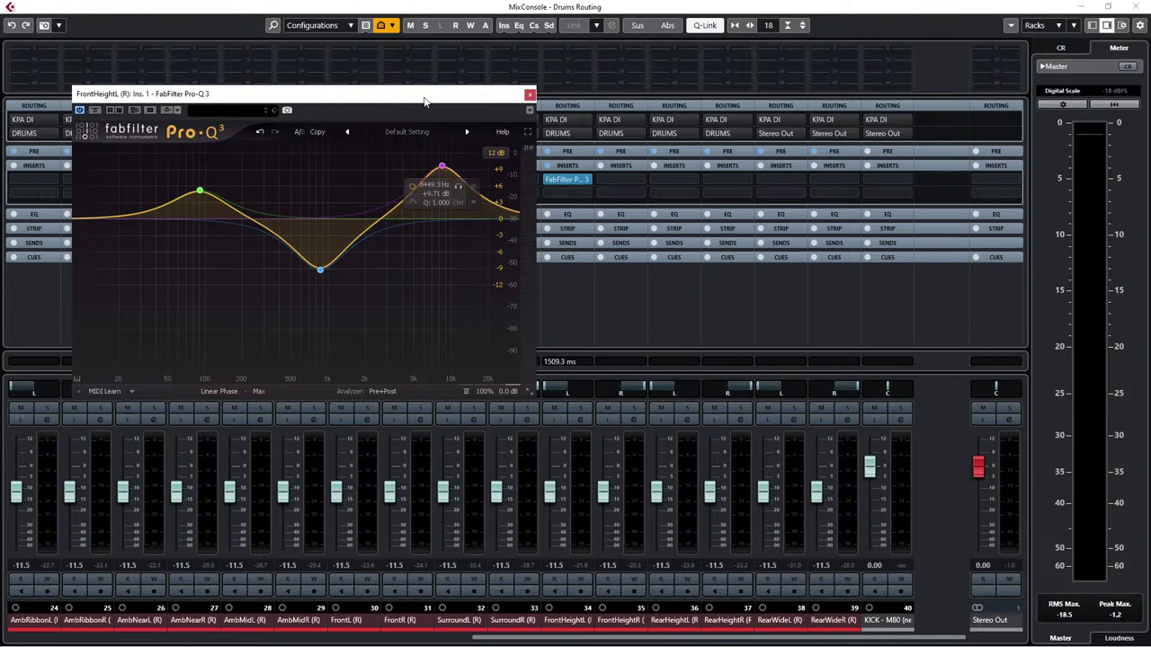
{"action": "left_click_drag", "start_coordinate": [424, 100], "coordinate": [323, 108]}
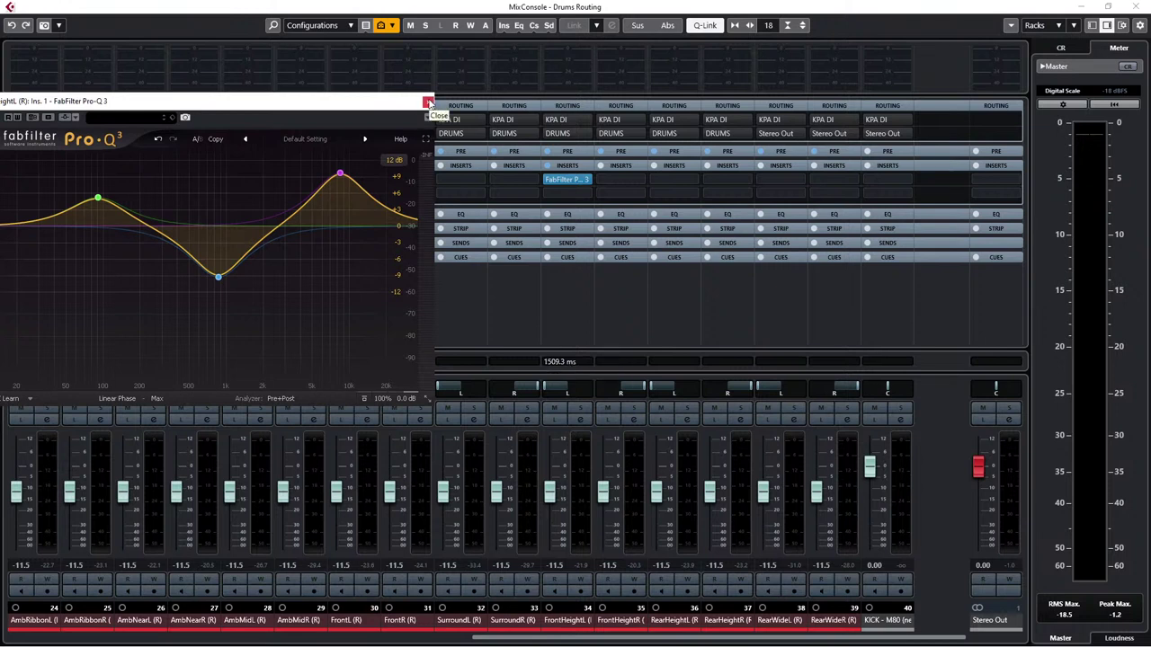
Step: Switch the Pro-Q 3 processing mode to Zero Latency, check the FrontHeightL (R) channel's latency, and close the plug-in editor
{"action": "left_click", "coordinate": [130, 399]}
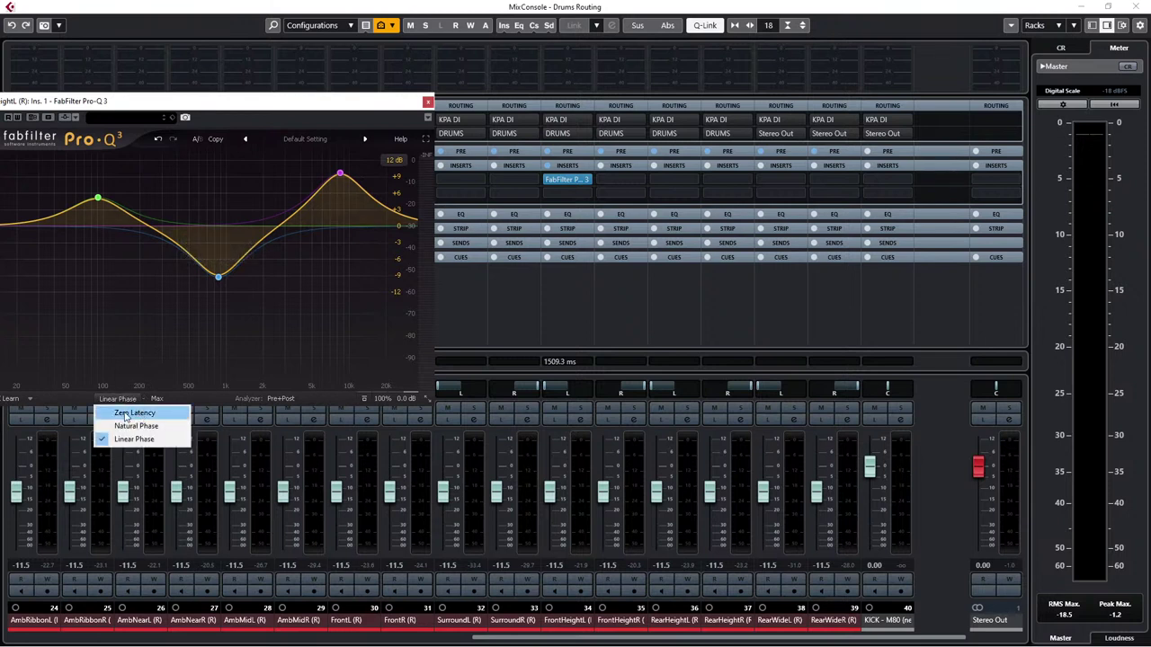
{"action": "left_click", "coordinate": [125, 415]}
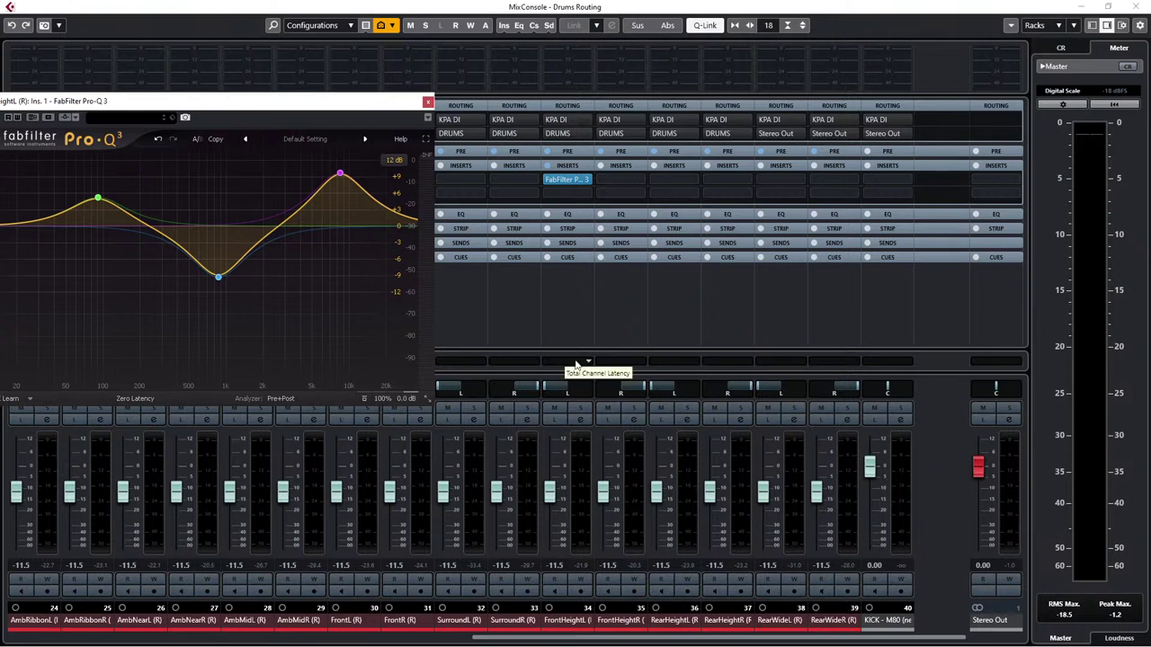
{"action": "left_click", "coordinate": [442, 199]}
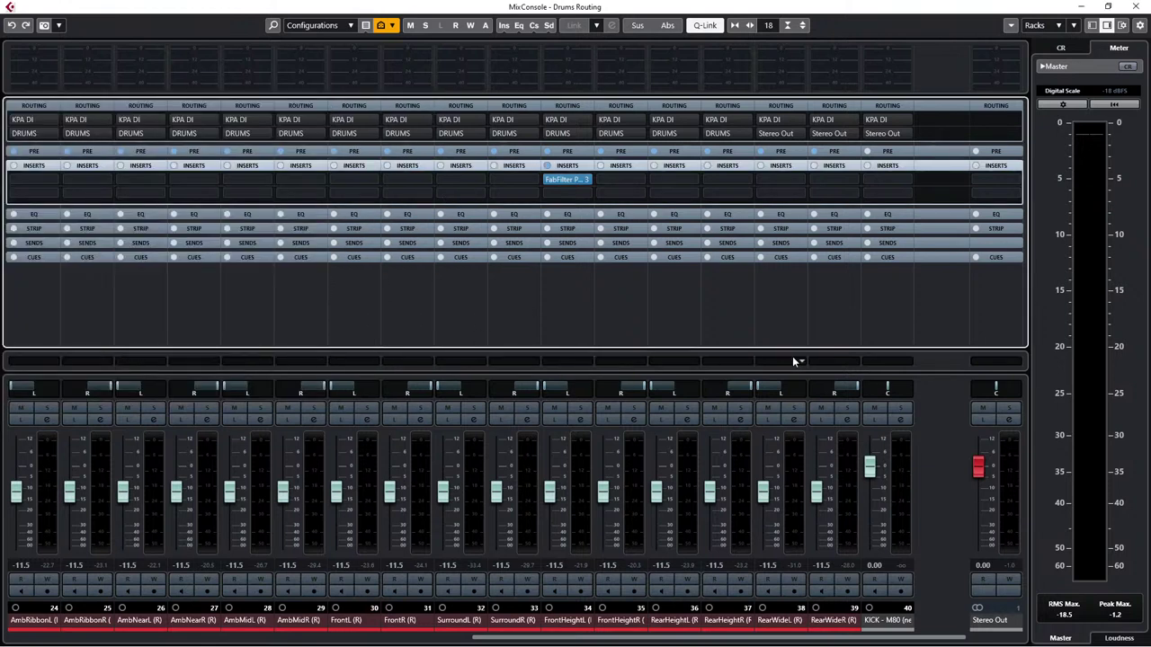
{"action": "left_click", "coordinate": [1107, 26]}
{"action": "left_click", "coordinate": [1107, 26]}
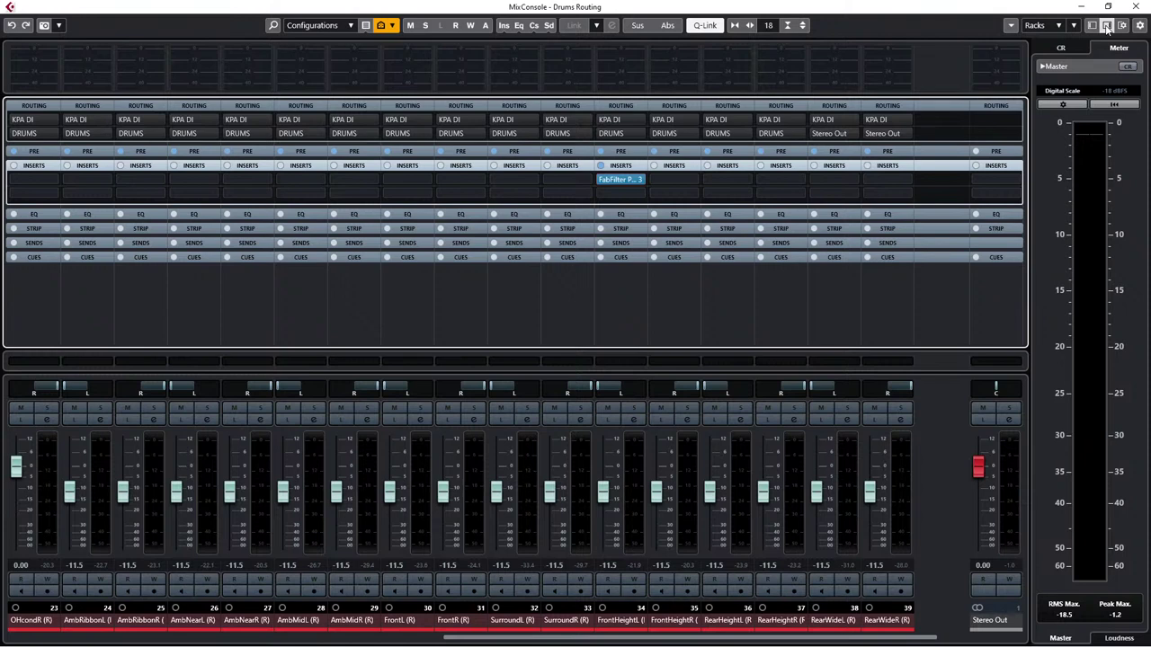
{"action": "left_click", "coordinate": [1123, 26]}
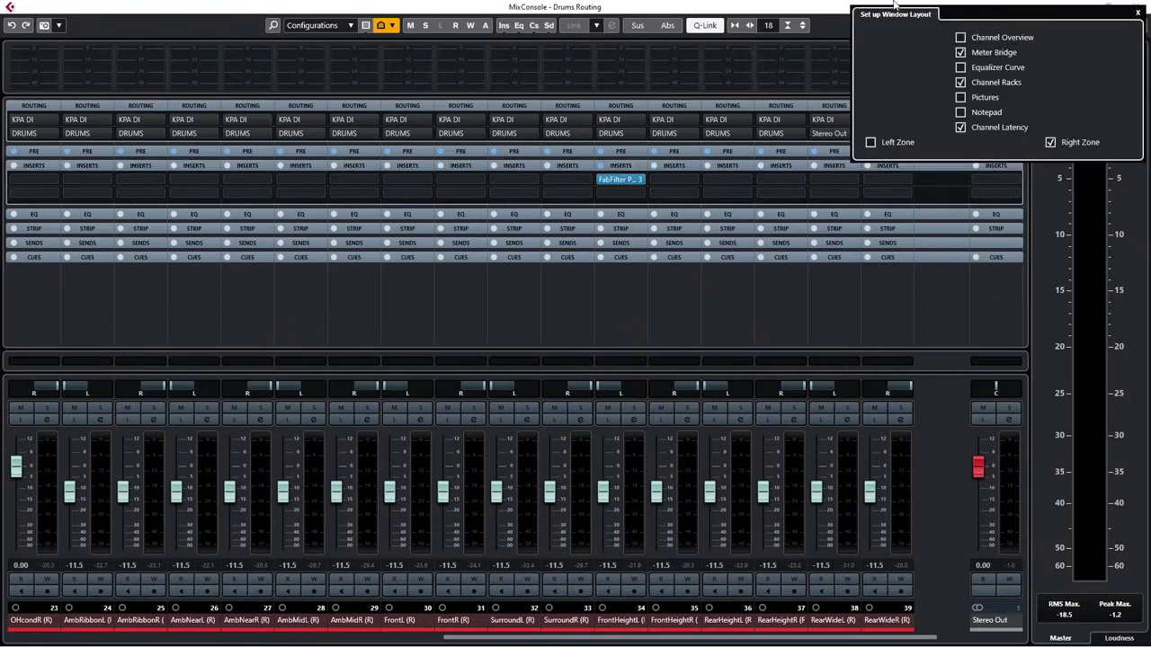
{"action": "left_click", "coordinate": [1139, 12]}
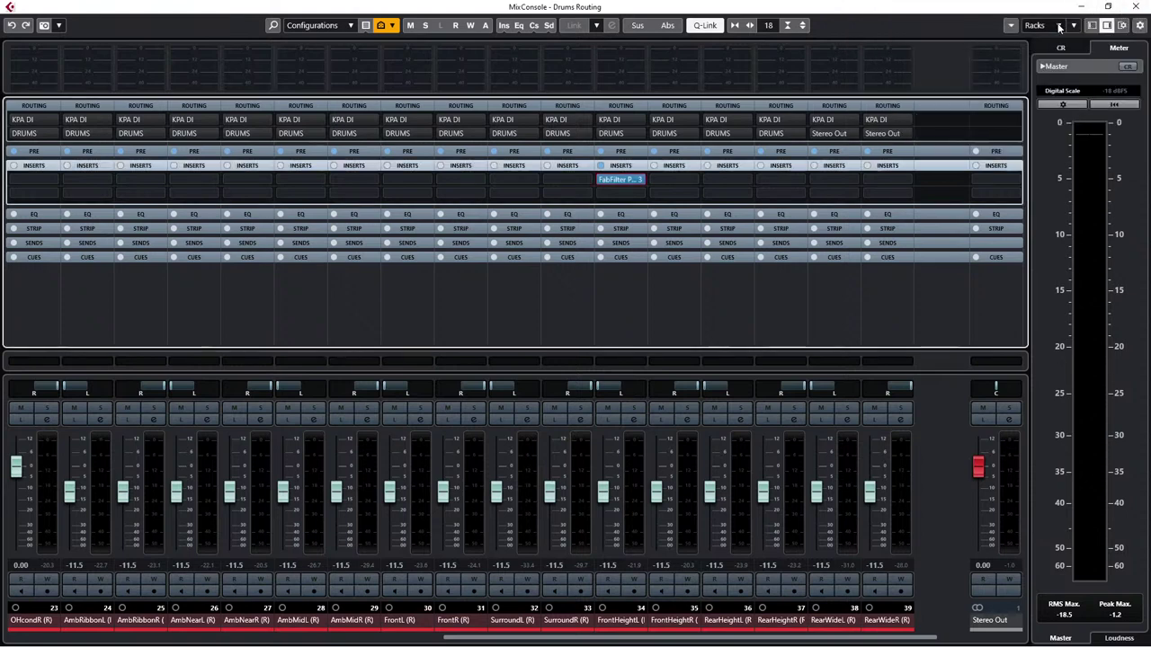
Step: Hide the Cue Sends rack in the MixConsole
{"action": "left_click", "coordinate": [1060, 26]}
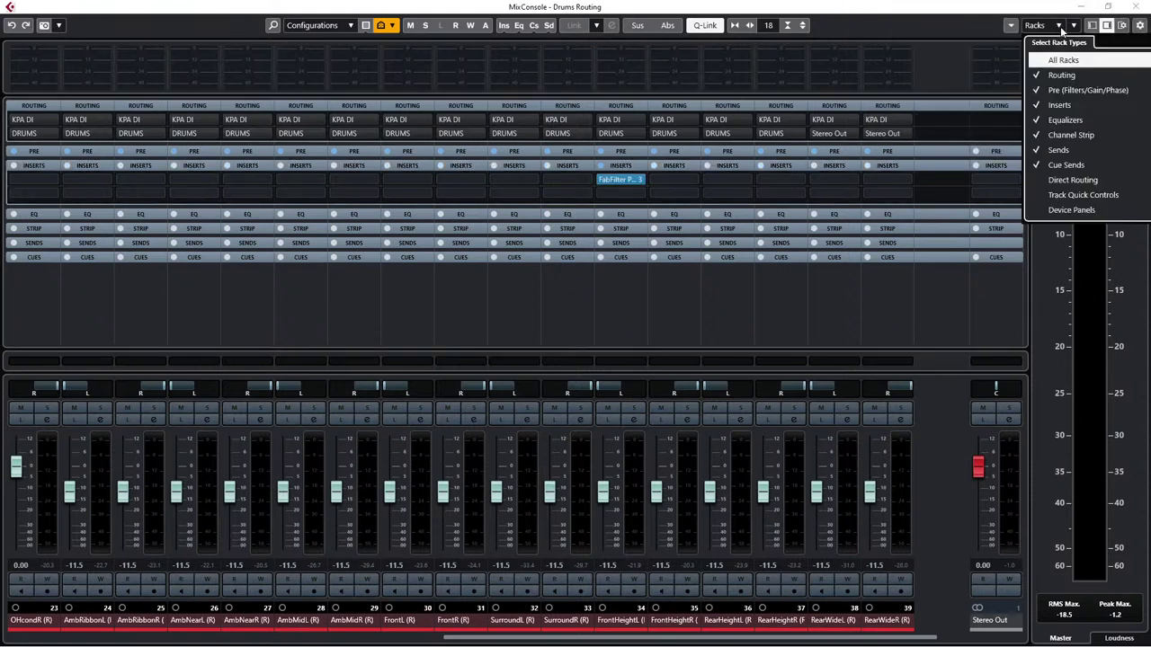
{"action": "left_click", "coordinate": [1057, 166]}
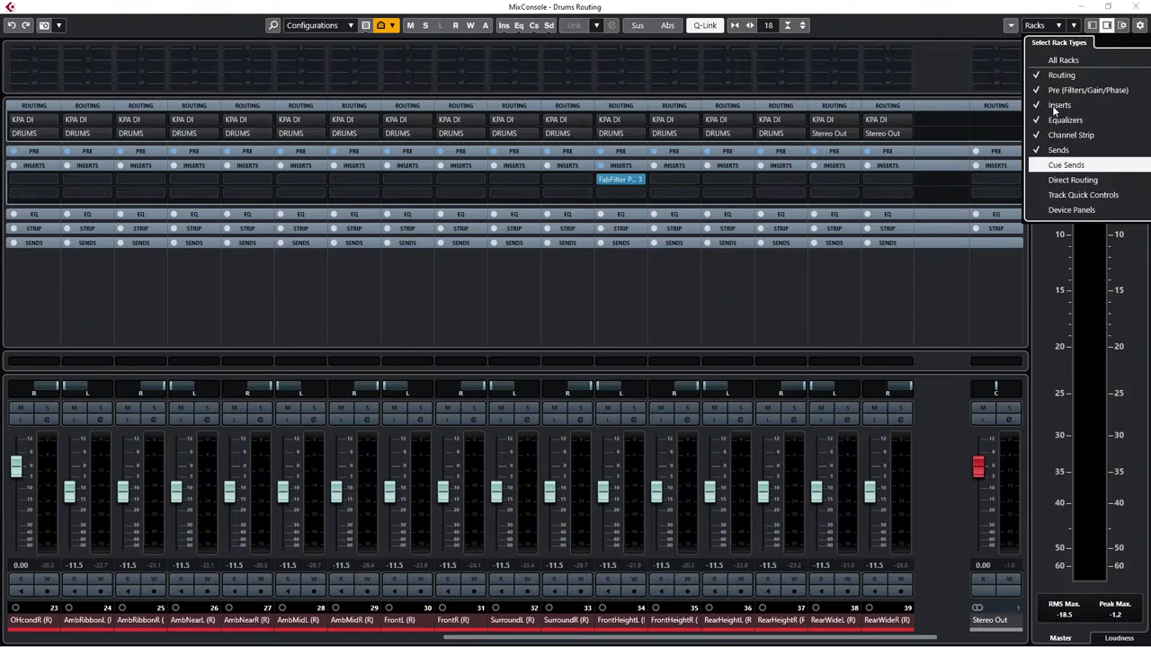
{"action": "left_click", "coordinate": [954, 16]}
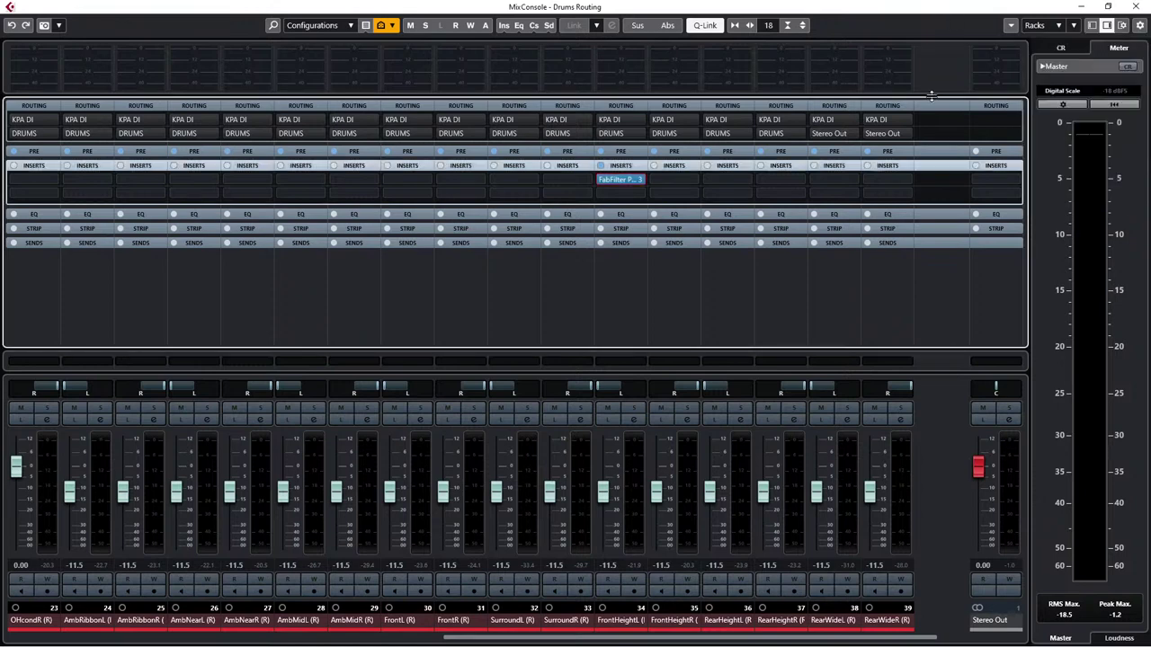
Step: Hide the Channel Latency row from the MixConsole window layout and select the RearWideR (R) channel
{"action": "left_click", "coordinate": [1122, 25]}
{"action": "left_click", "coordinate": [960, 126]}
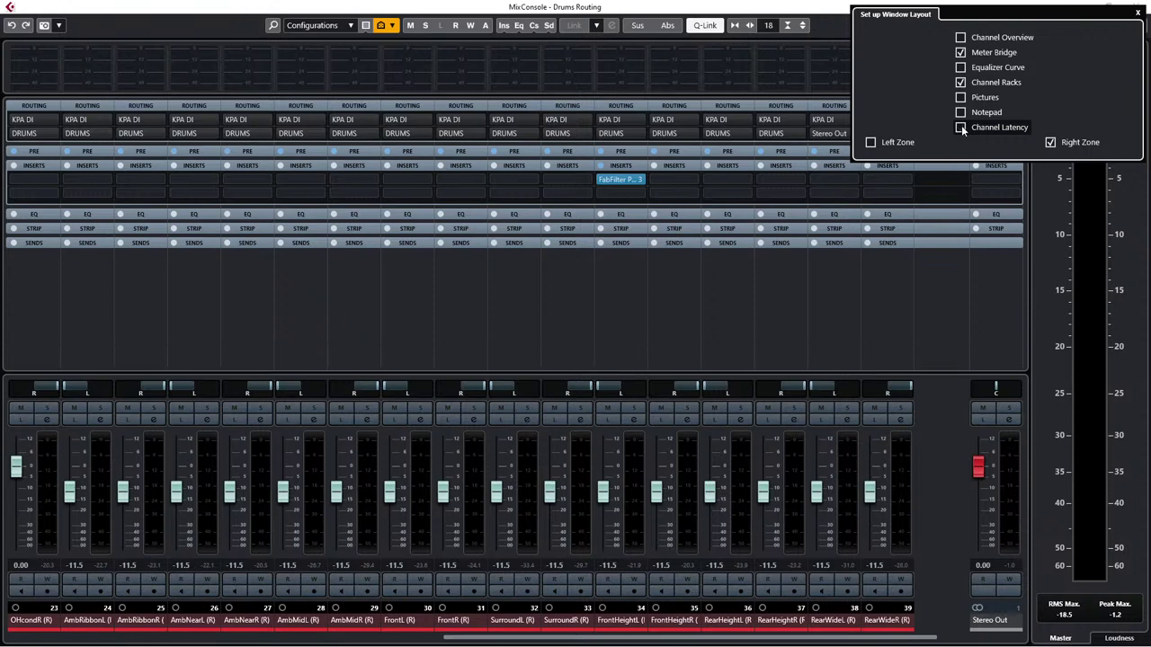
{"action": "left_click", "coordinate": [871, 314]}
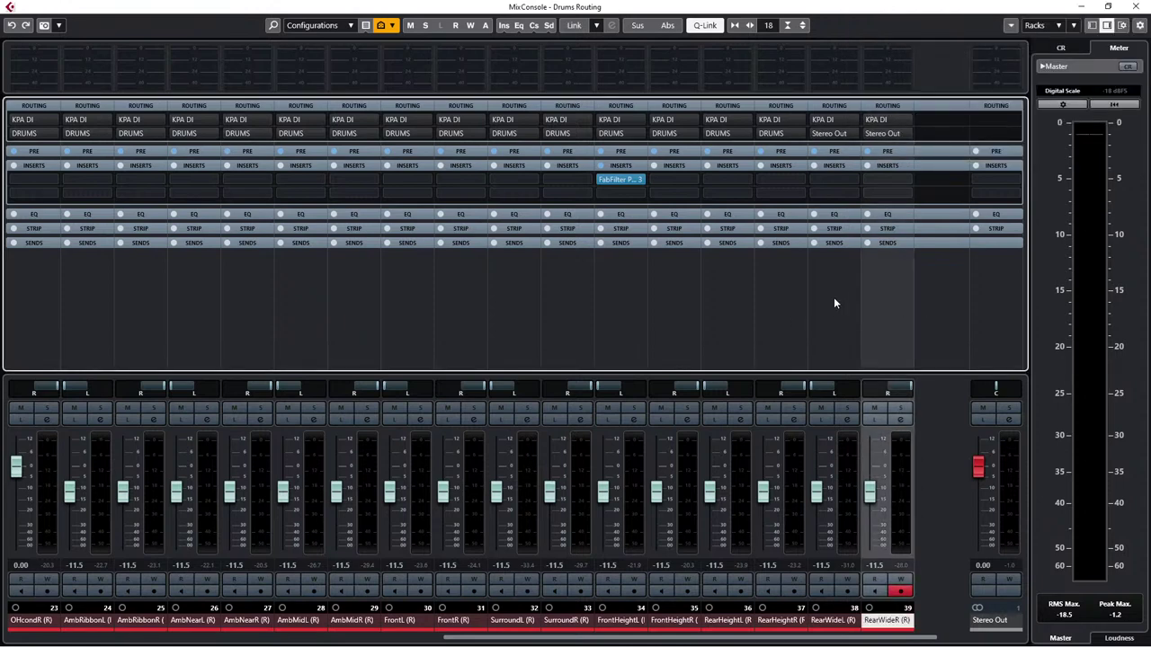